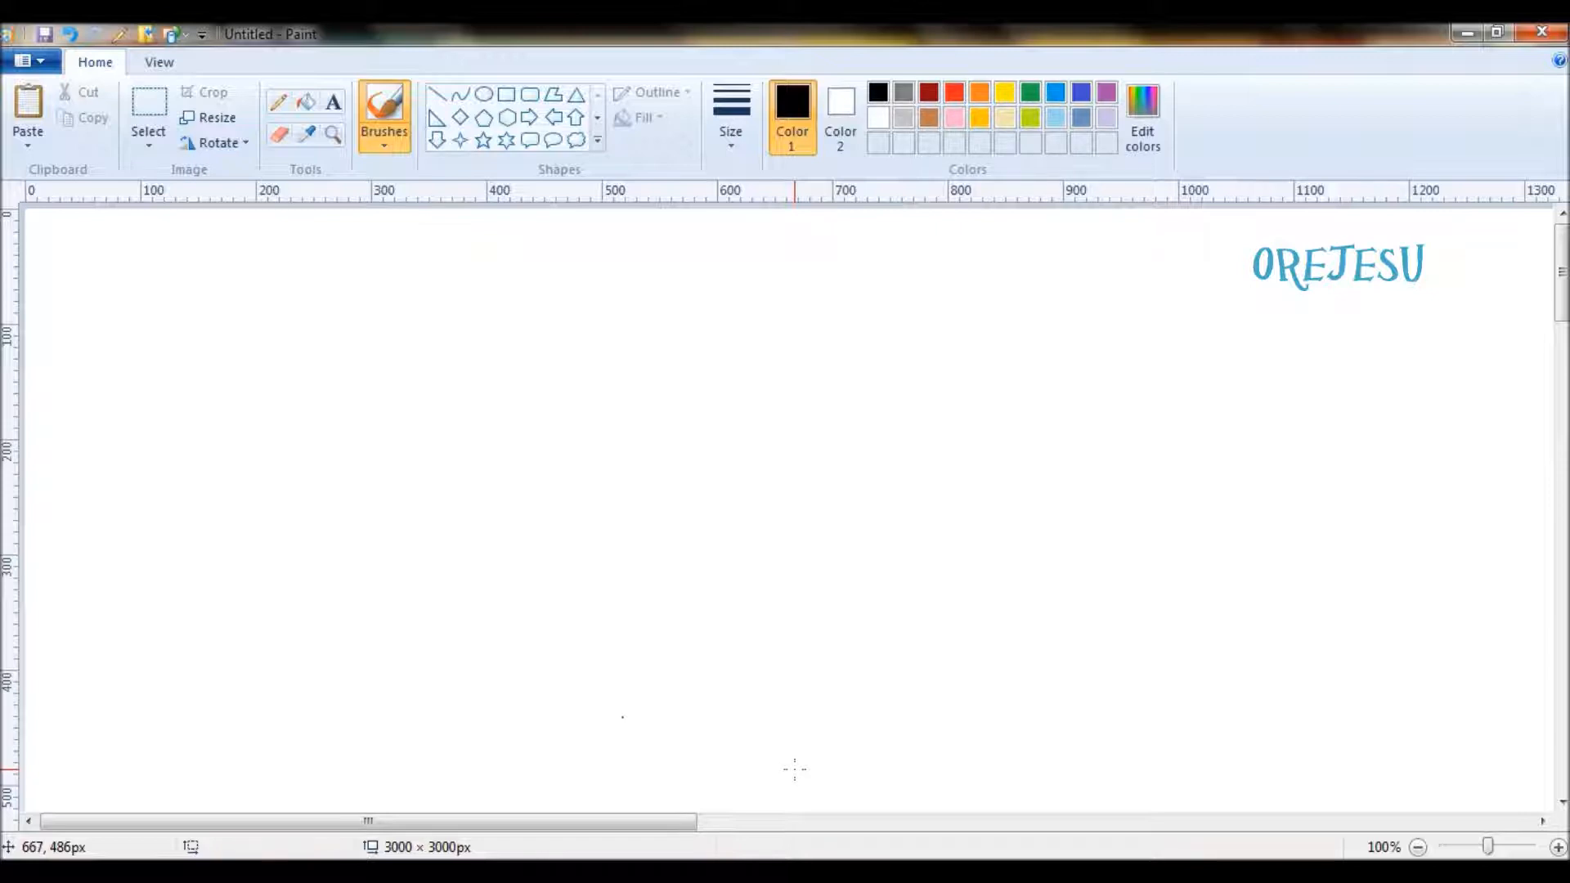
left_click(206, 119)
left_click(251, 202)
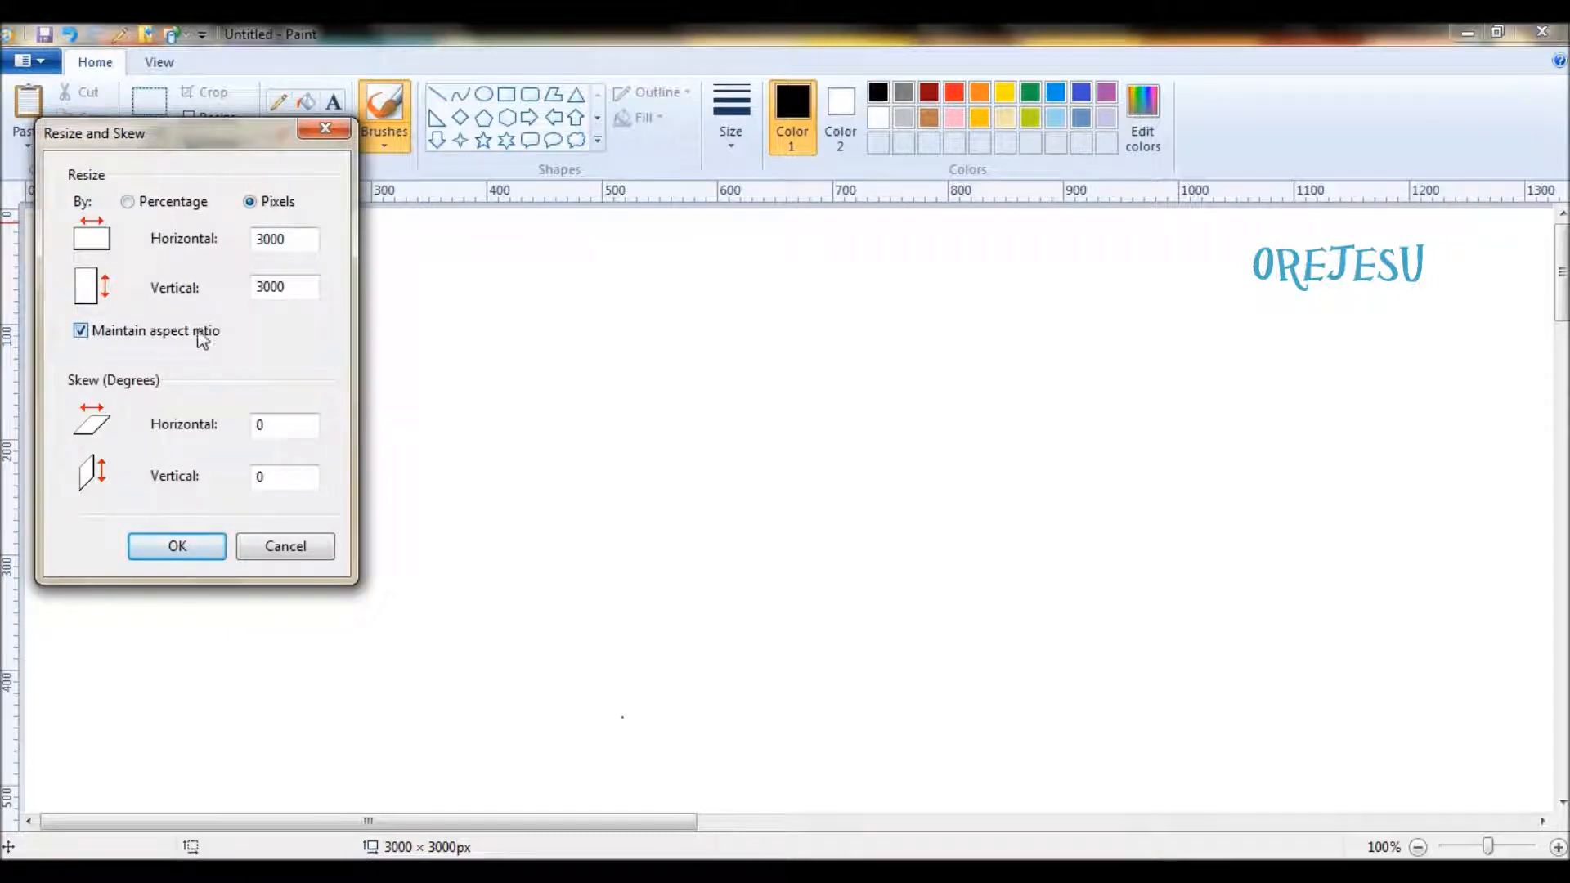
left_click(323, 129)
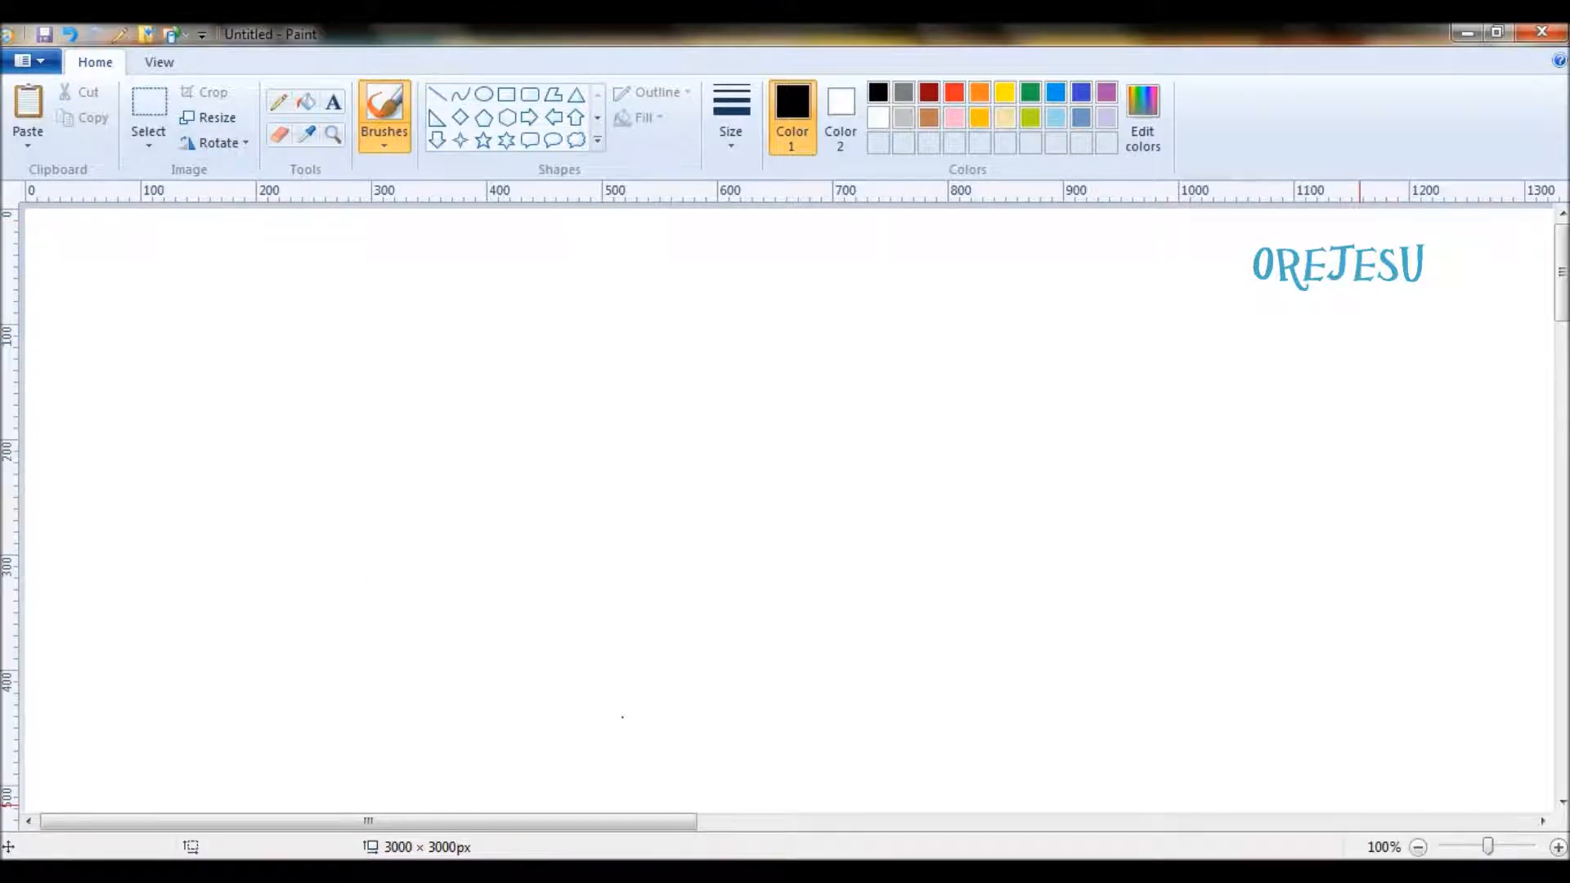
- Shrink the canvas from its bottom and right edges to about 496 × 496 px
left_click(1419, 847)
left_click(1418, 847)
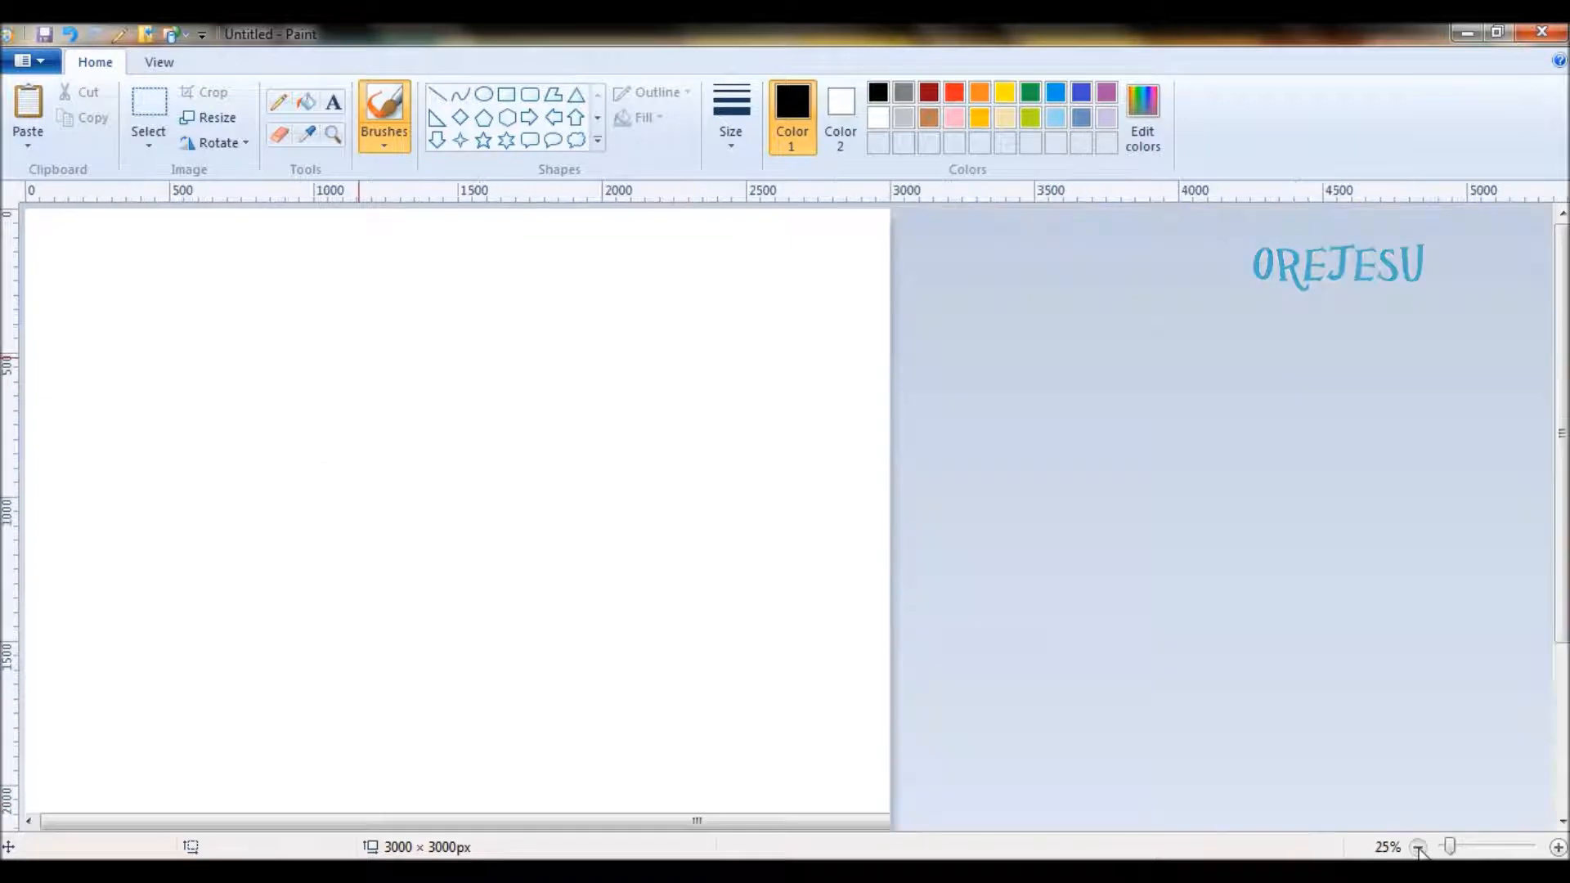
left_click(1418, 847)
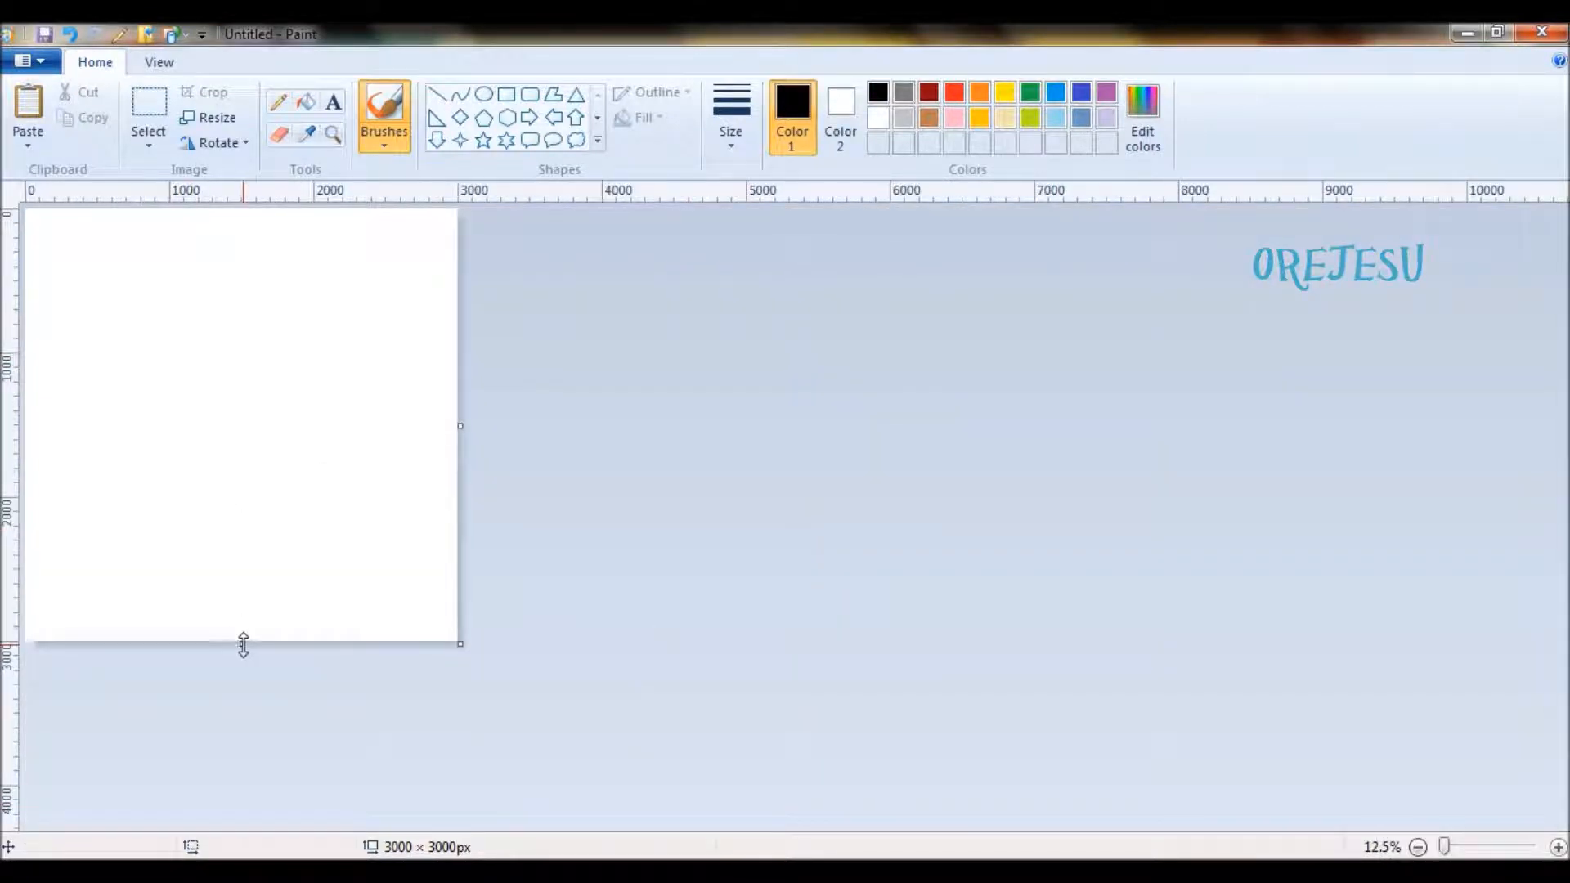
left_click_drag(242, 643, 239, 281)
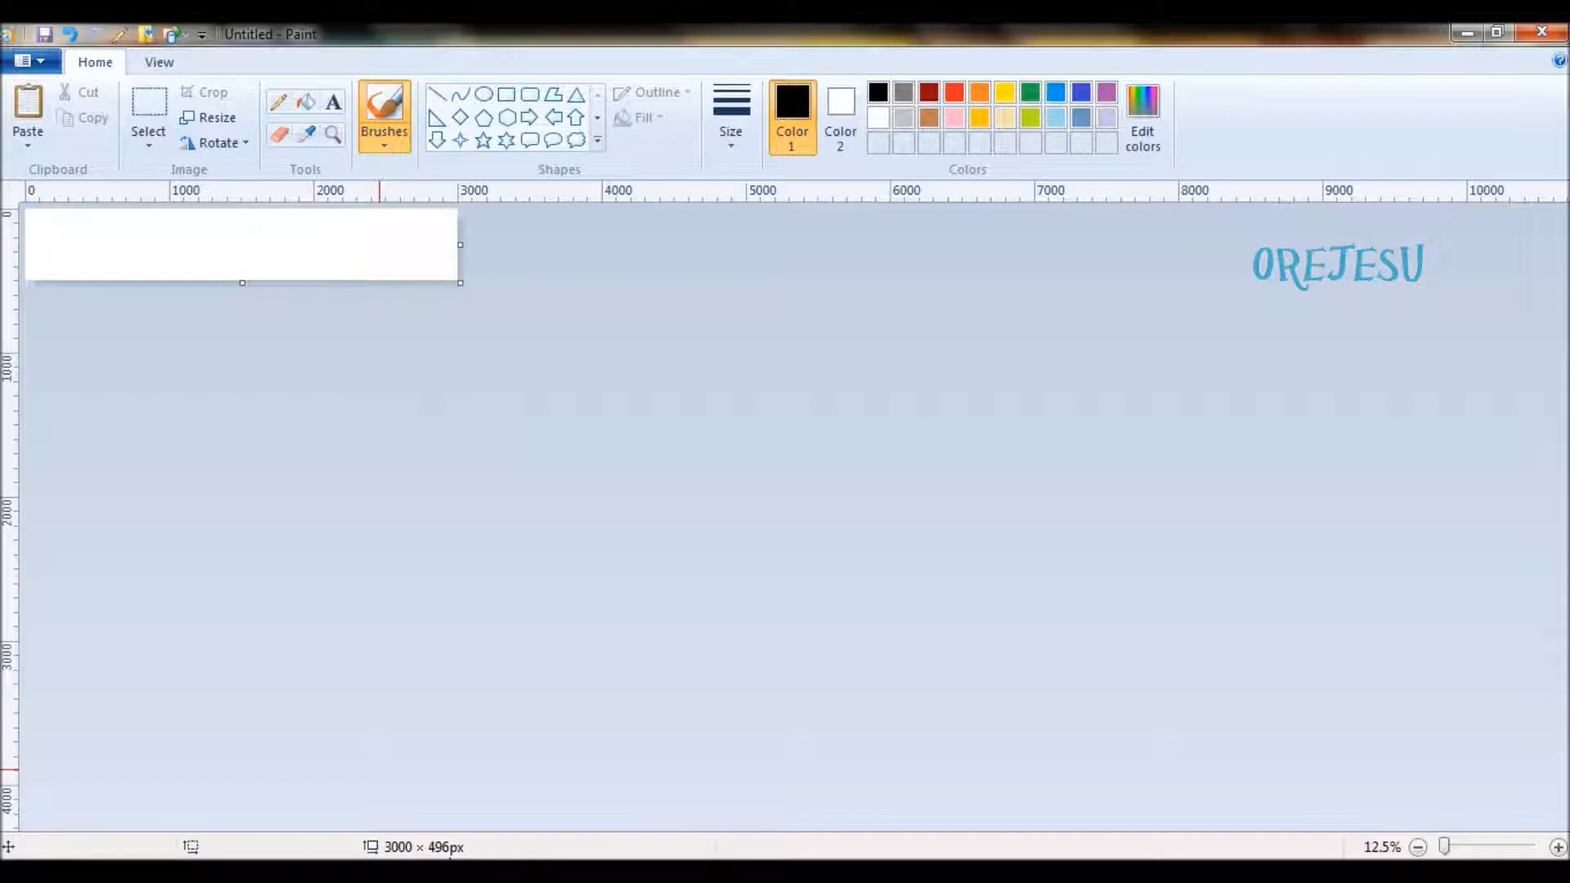
left_click_drag(460, 245, 96, 222)
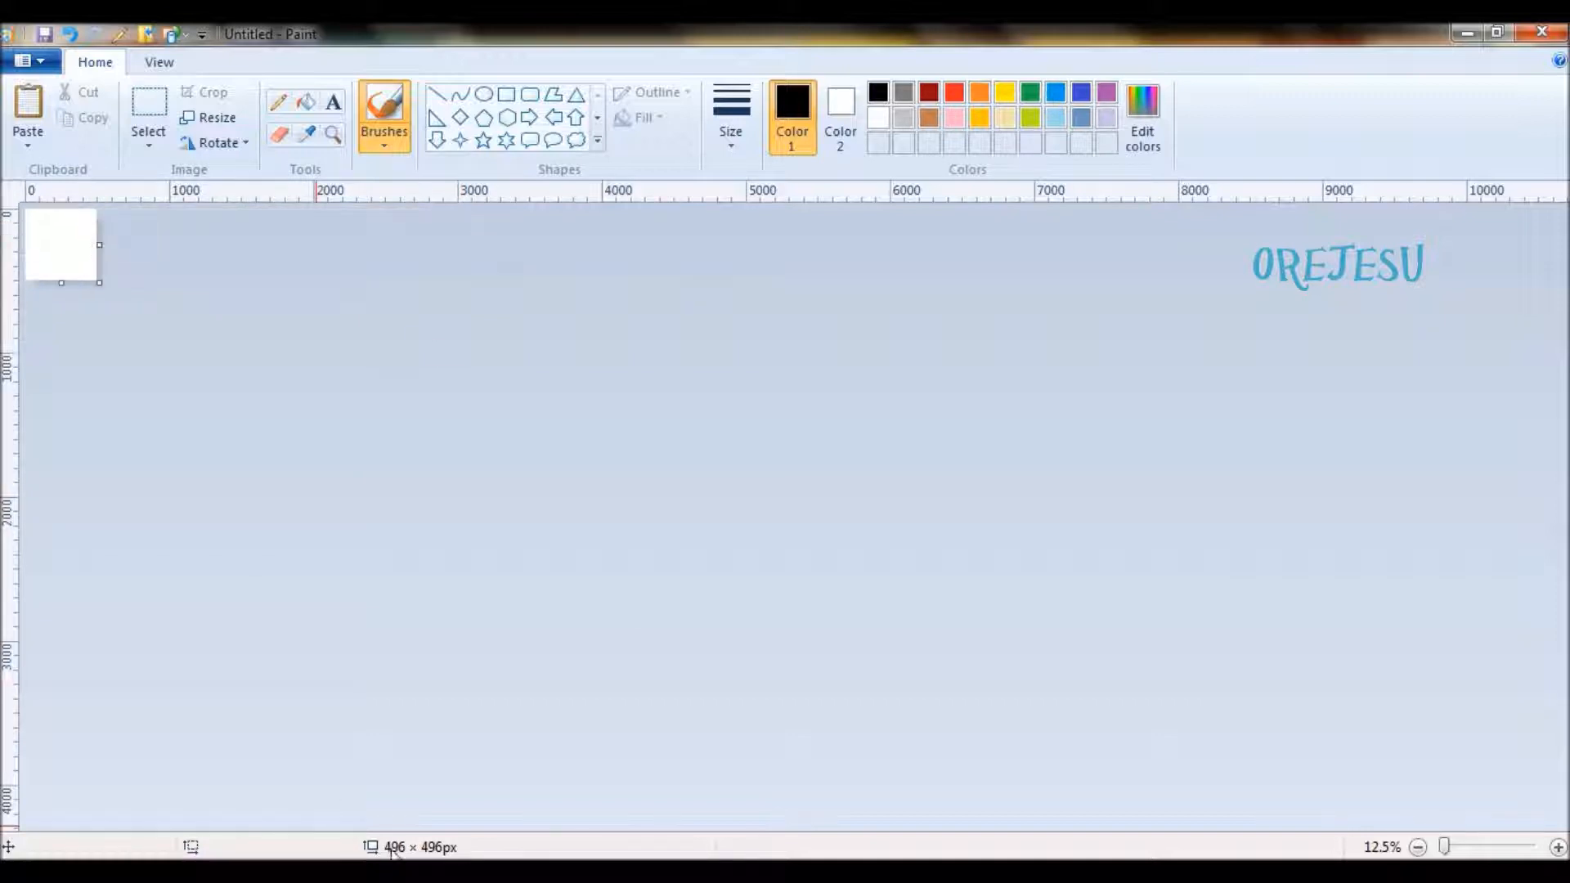
- Fine-tune the canvas width and height to exactly 500 × 500 px
left_click(1558, 847)
left_click(1558, 848)
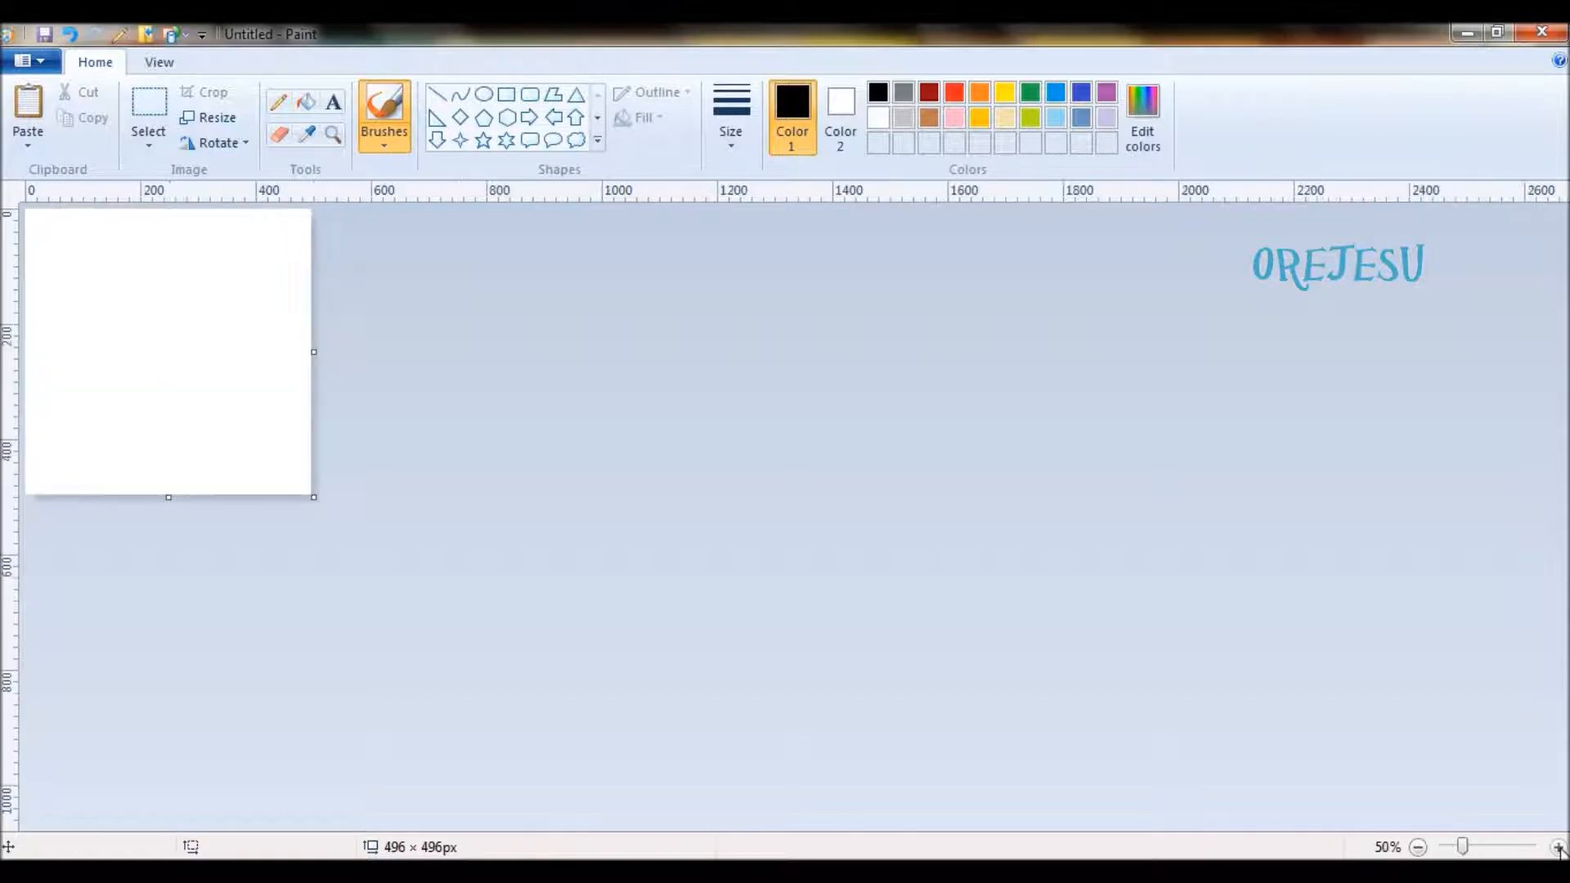
left_click(1559, 848)
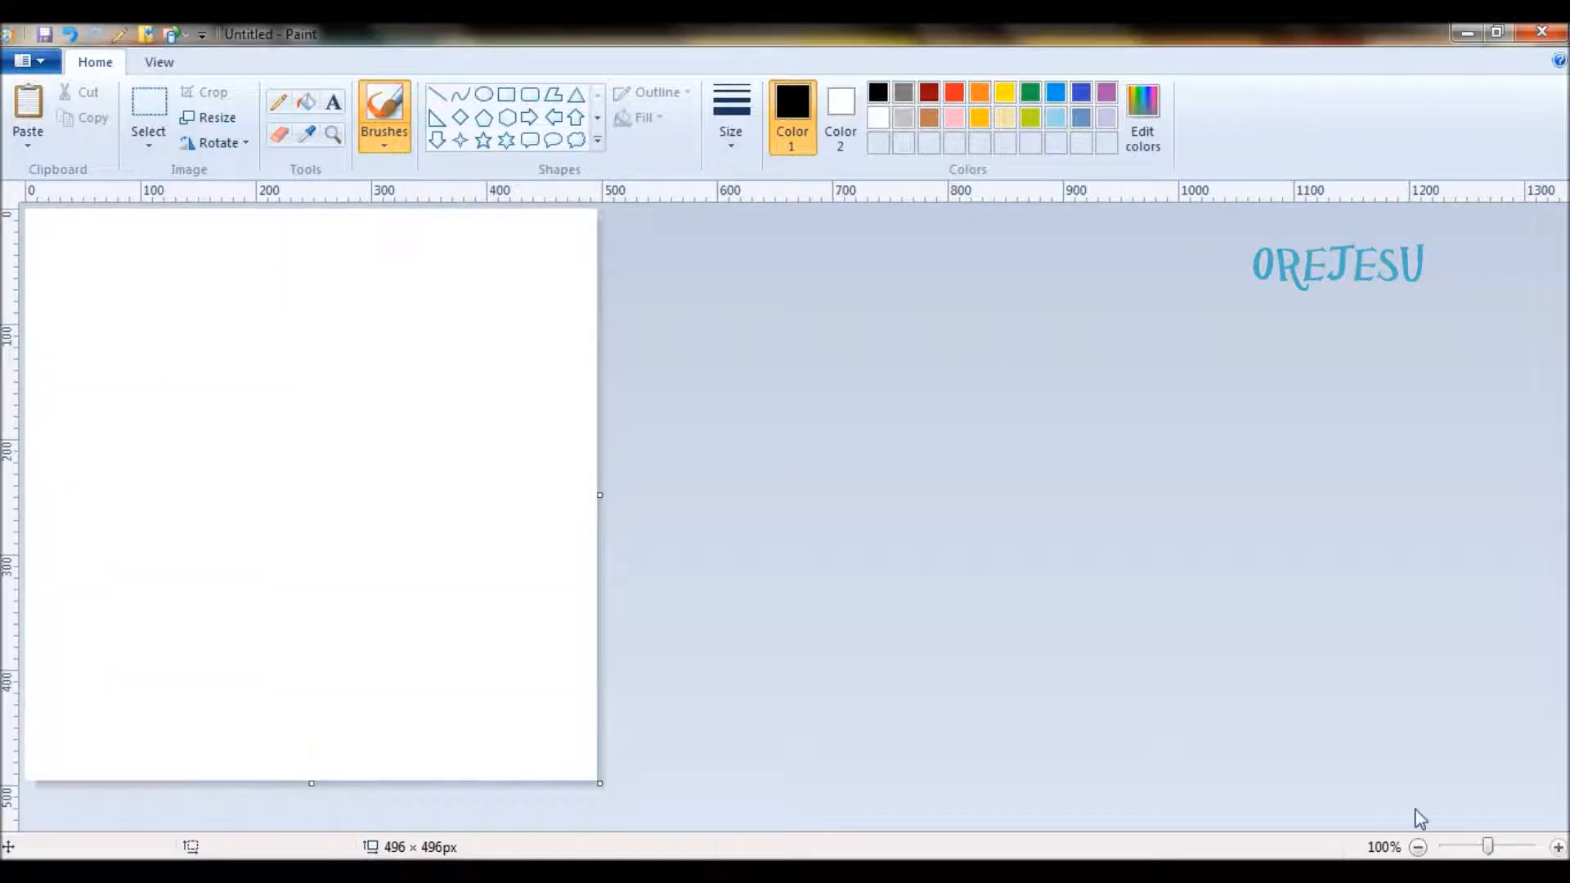
left_click_drag(598, 498, 602, 497)
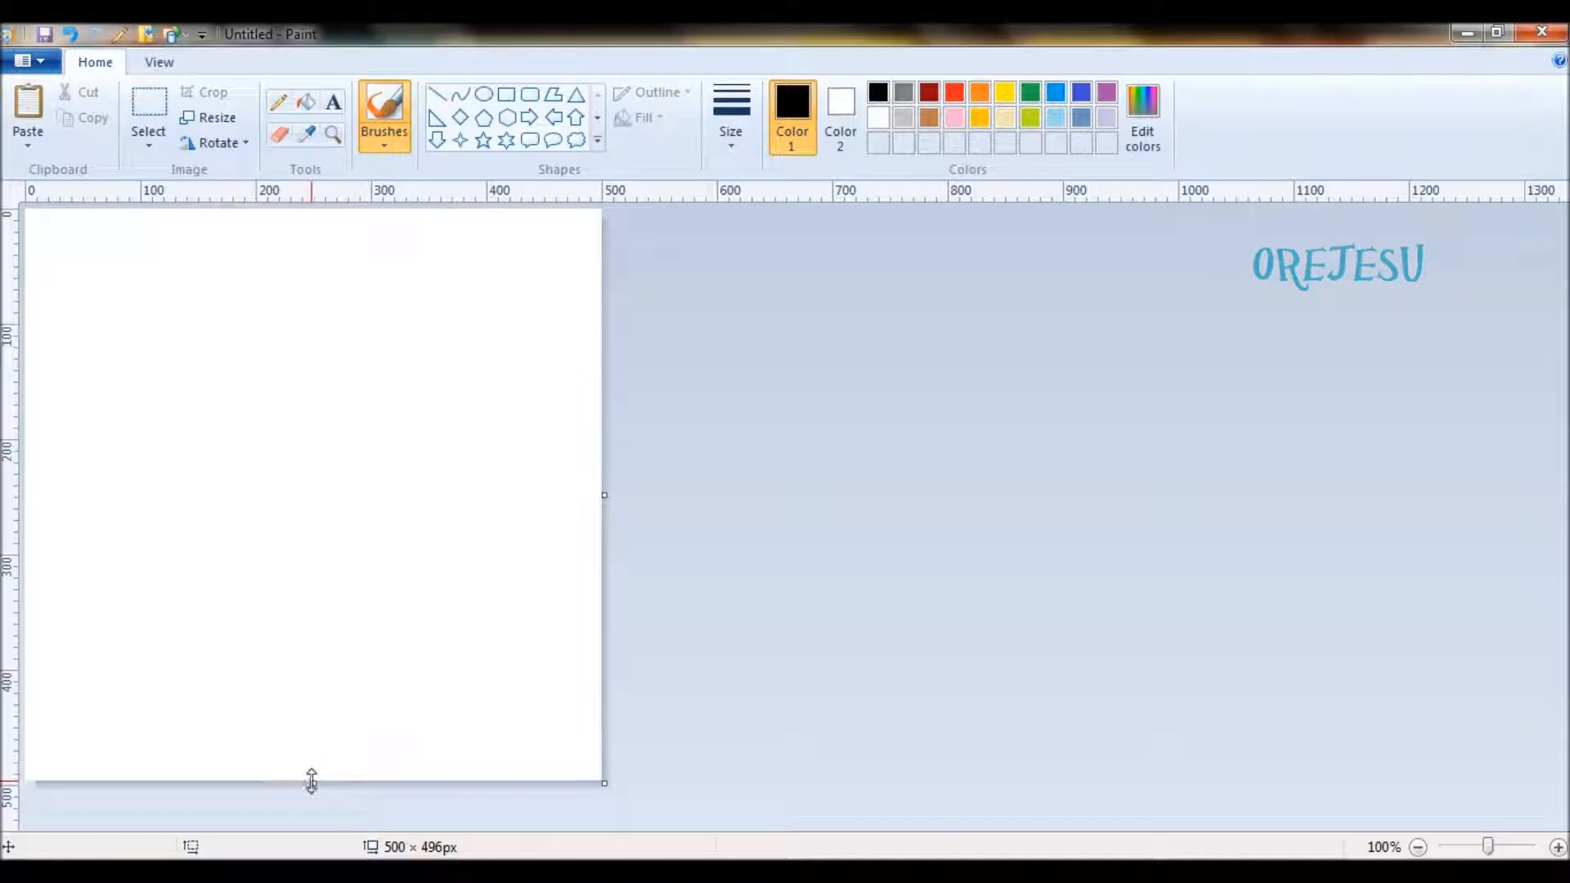
left_click_drag(311, 780, 312, 785)
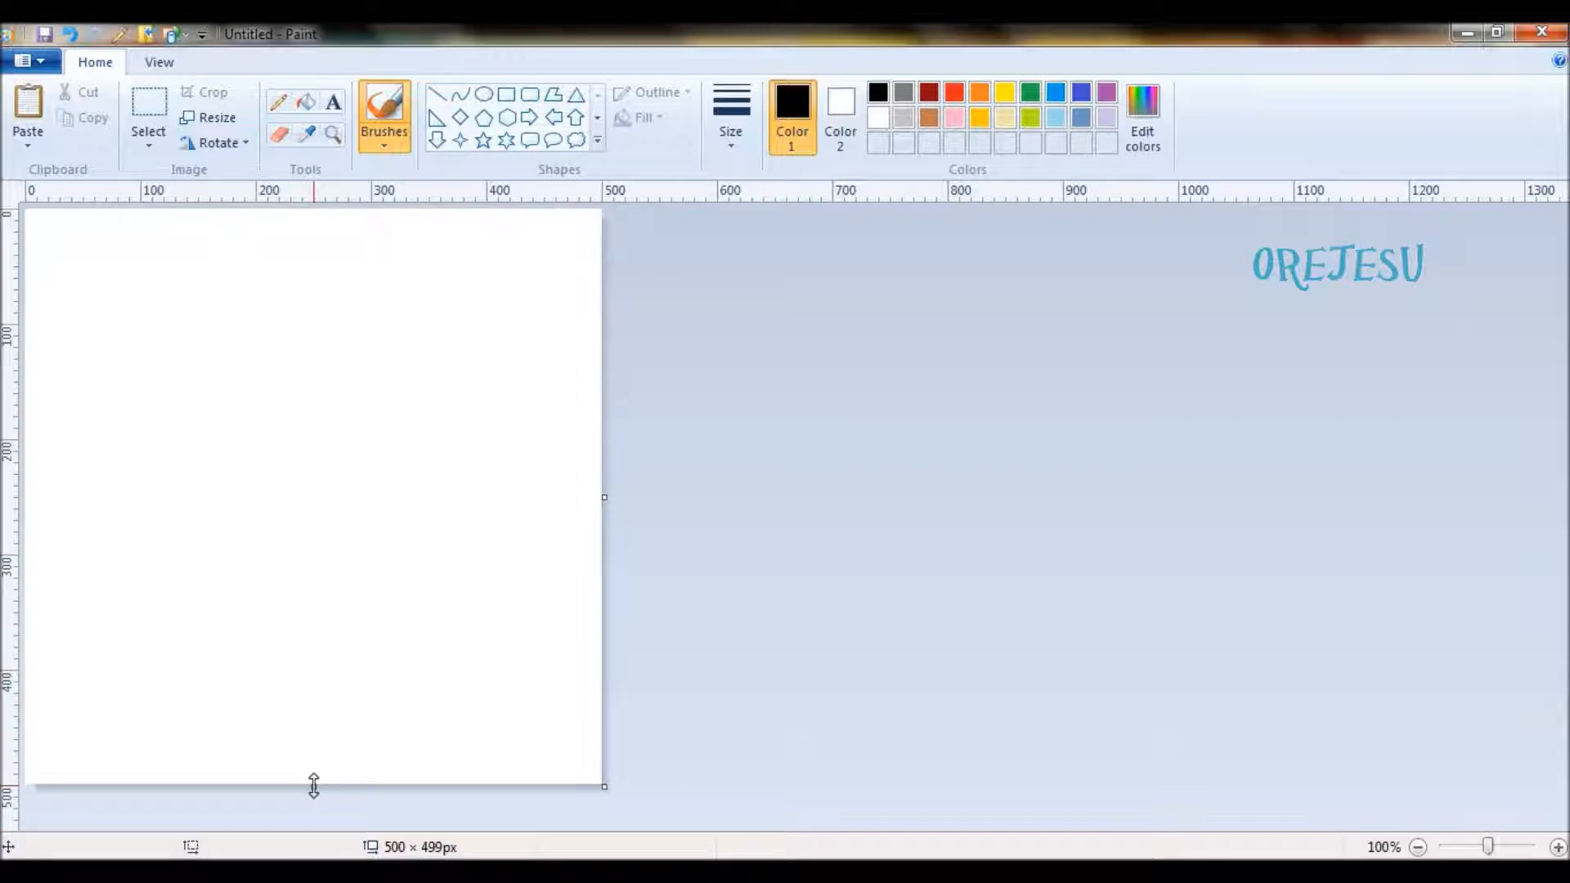
left_click_drag(313, 786, 314, 786)
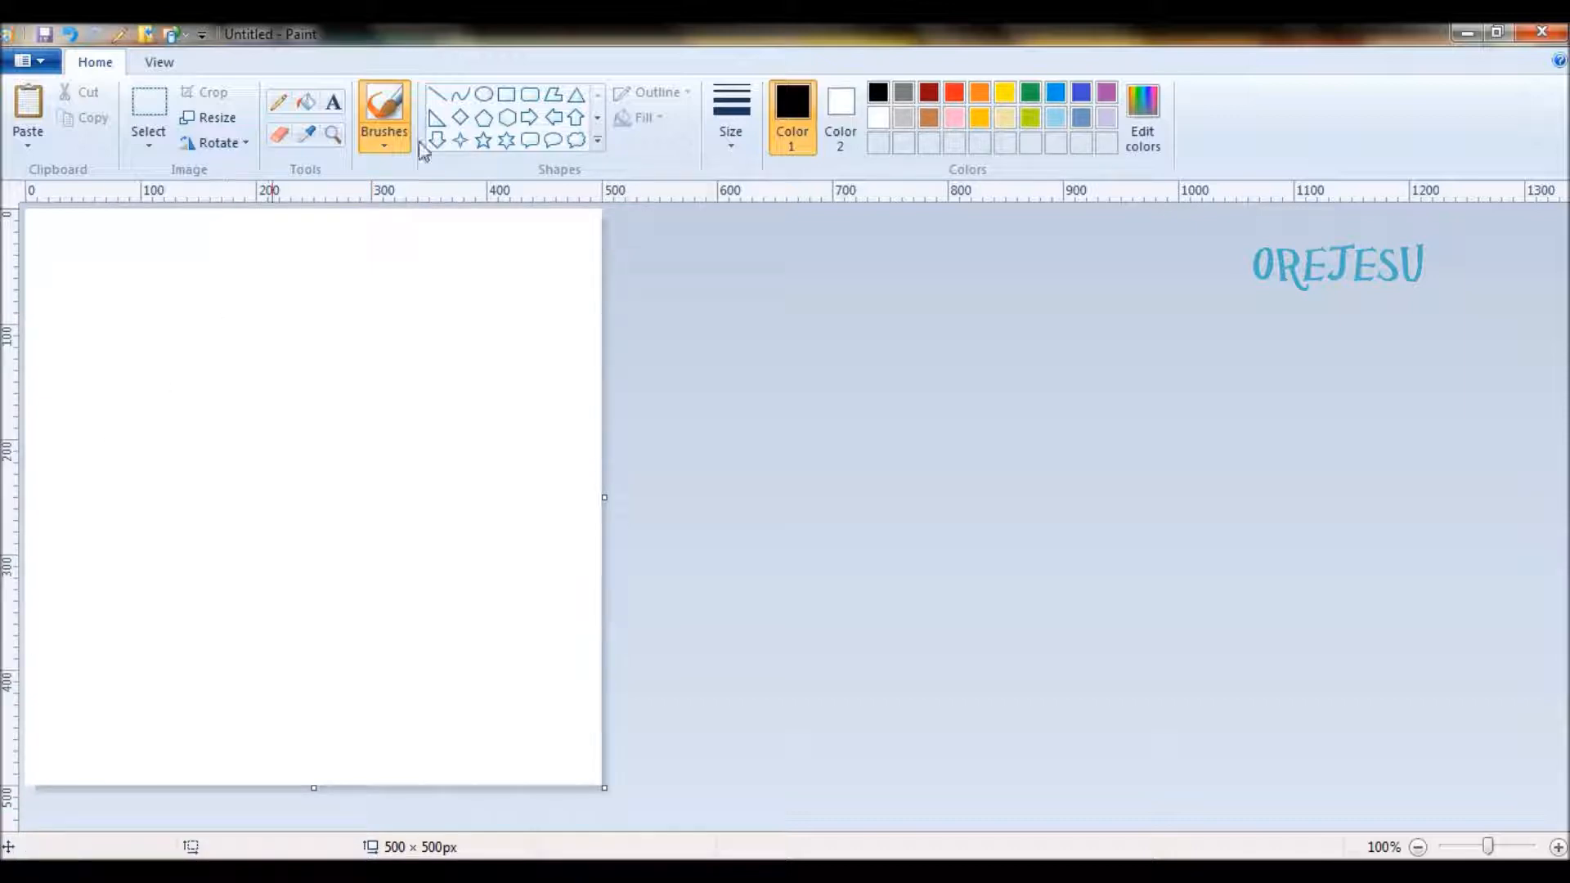
- Try a black horizontal line about 401 px long near the canvas's upper edge and a vertical line near its right edge, and undo both
left_click(436, 100)
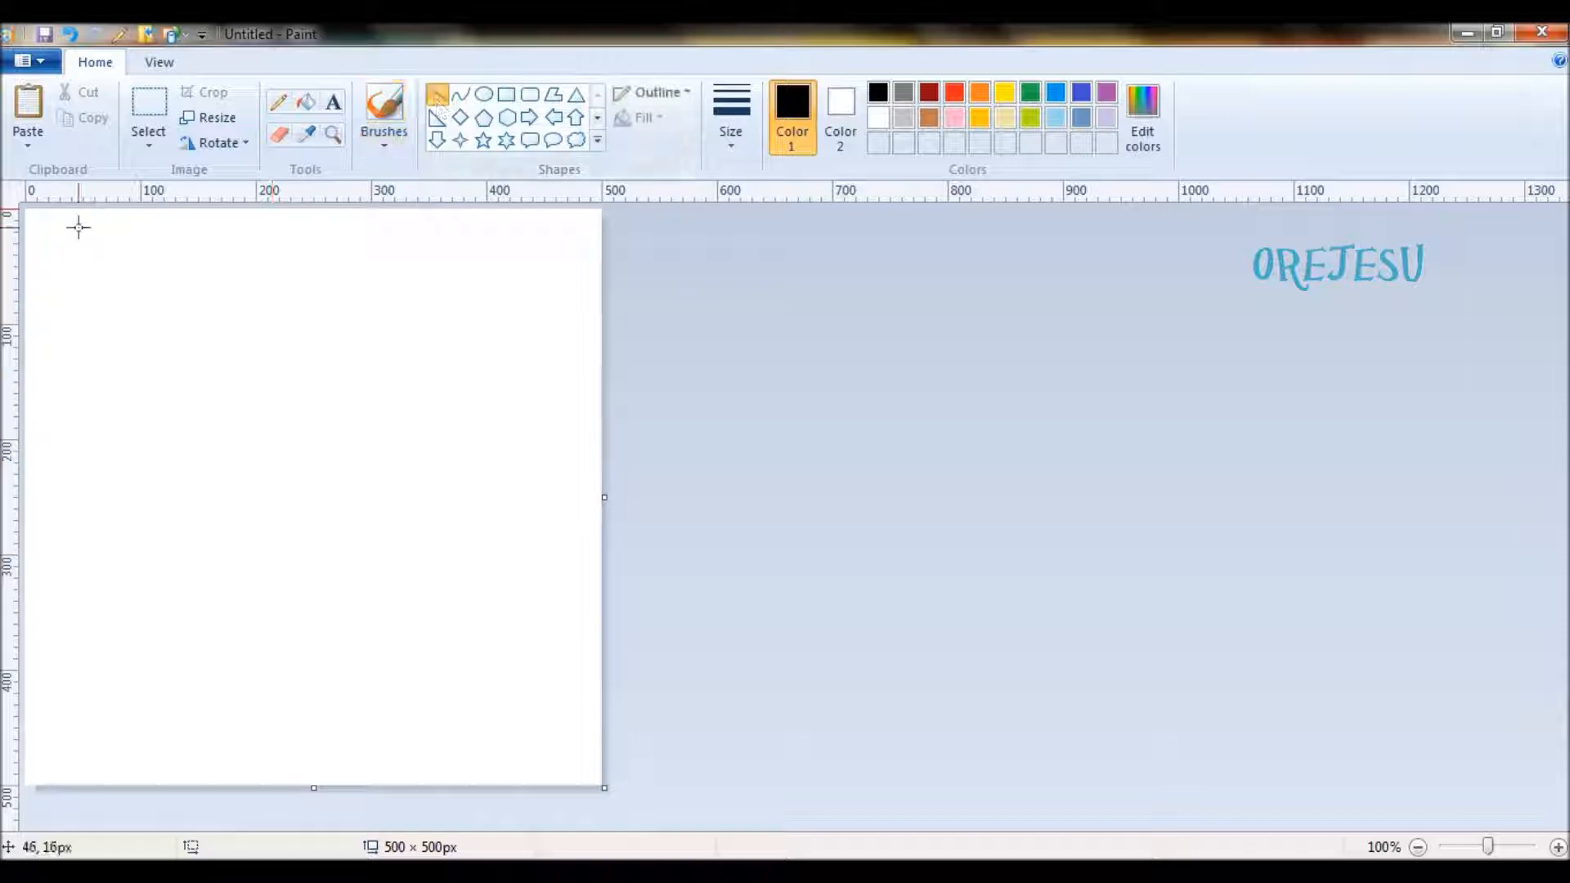
left_click_drag(79, 228, 542, 227)
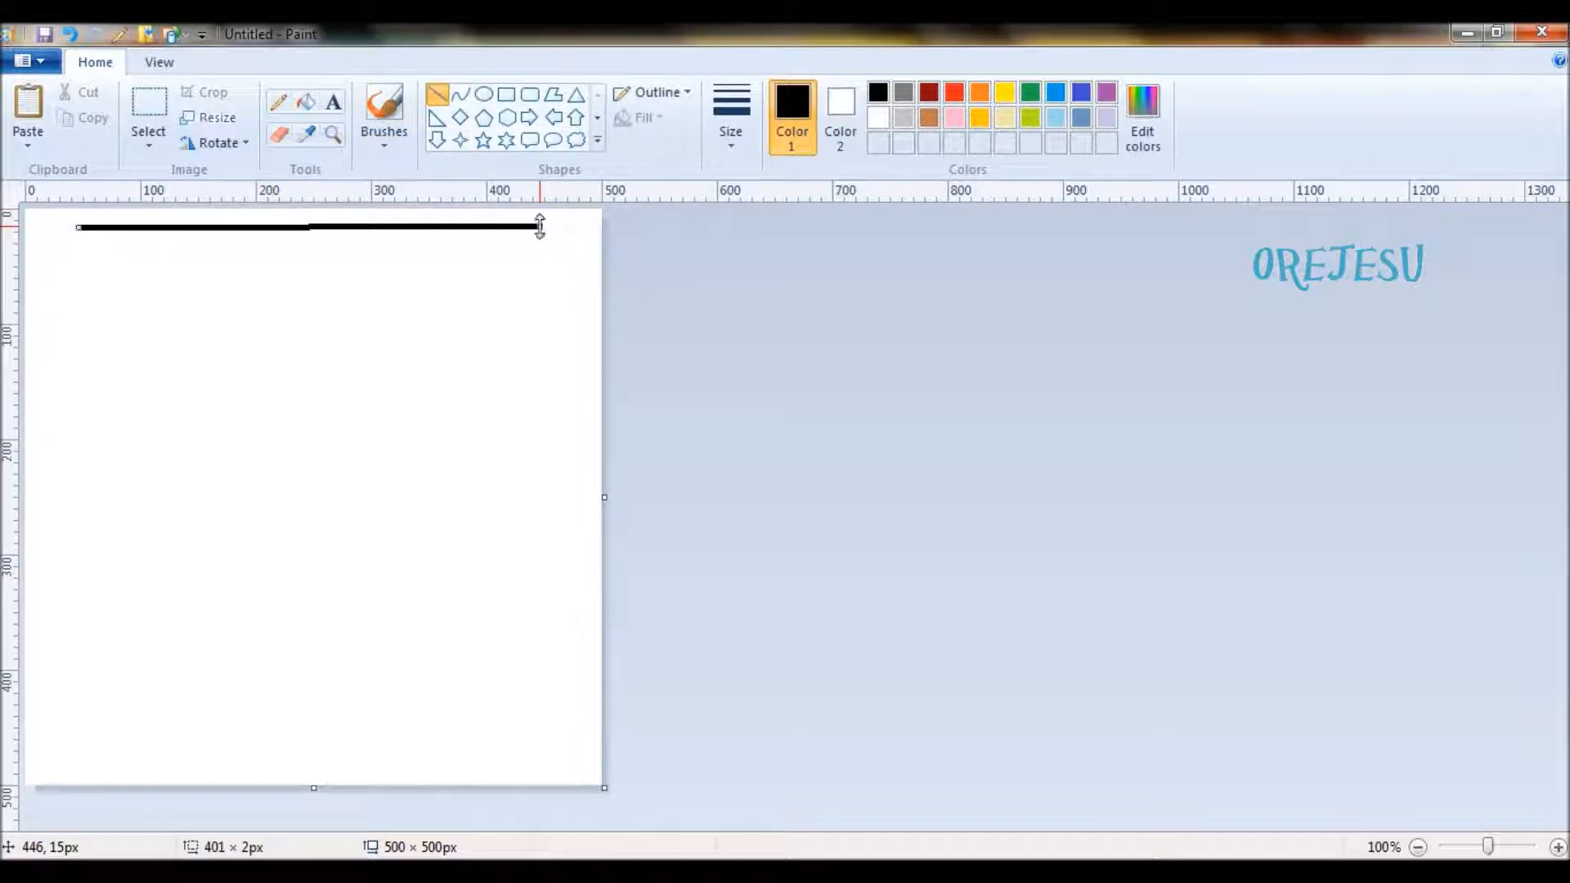
left_click(471, 262)
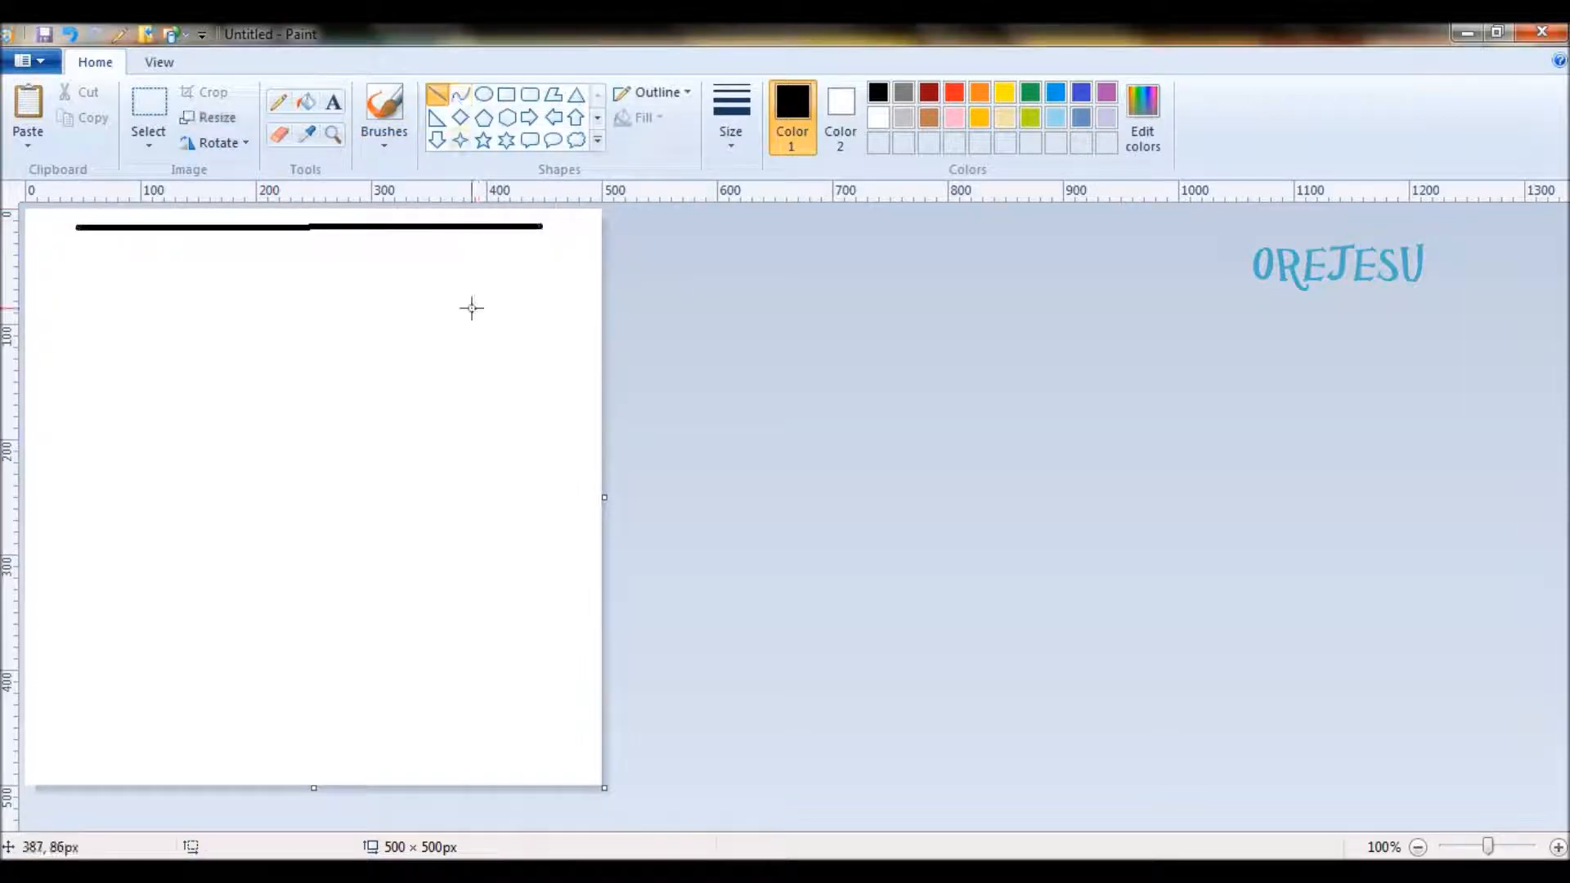
mouse_move(556, 256)
left_mouse_down()
mouse_move(528, 789)
mouse_move(587, 755)
mouse_move(561, 752)
left_mouse_up()
key("ctrl+z")
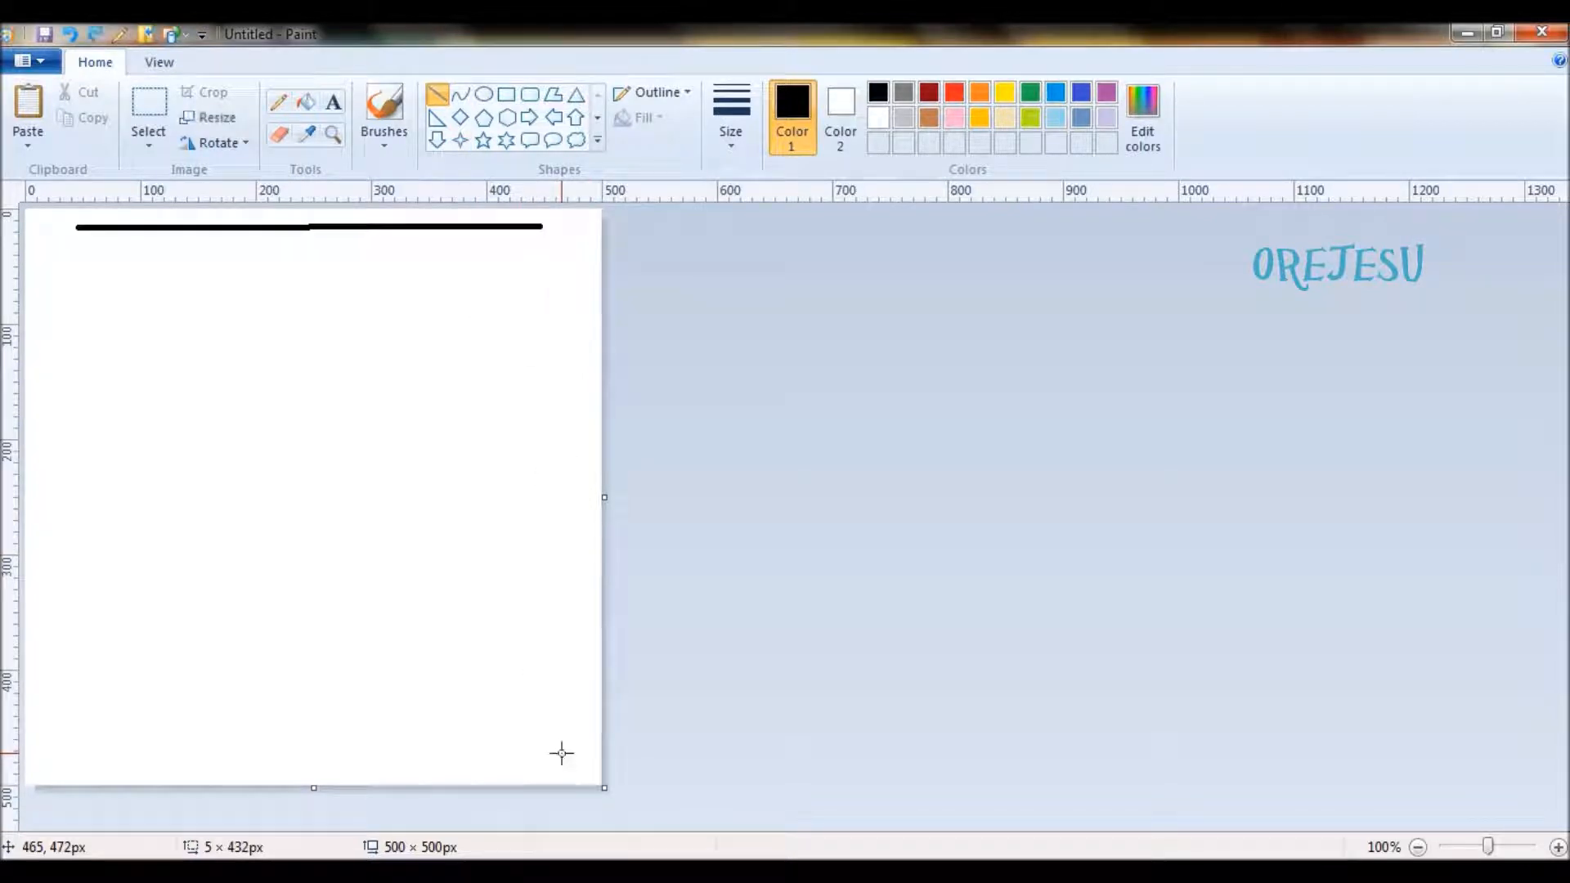
key("ctrl+z")
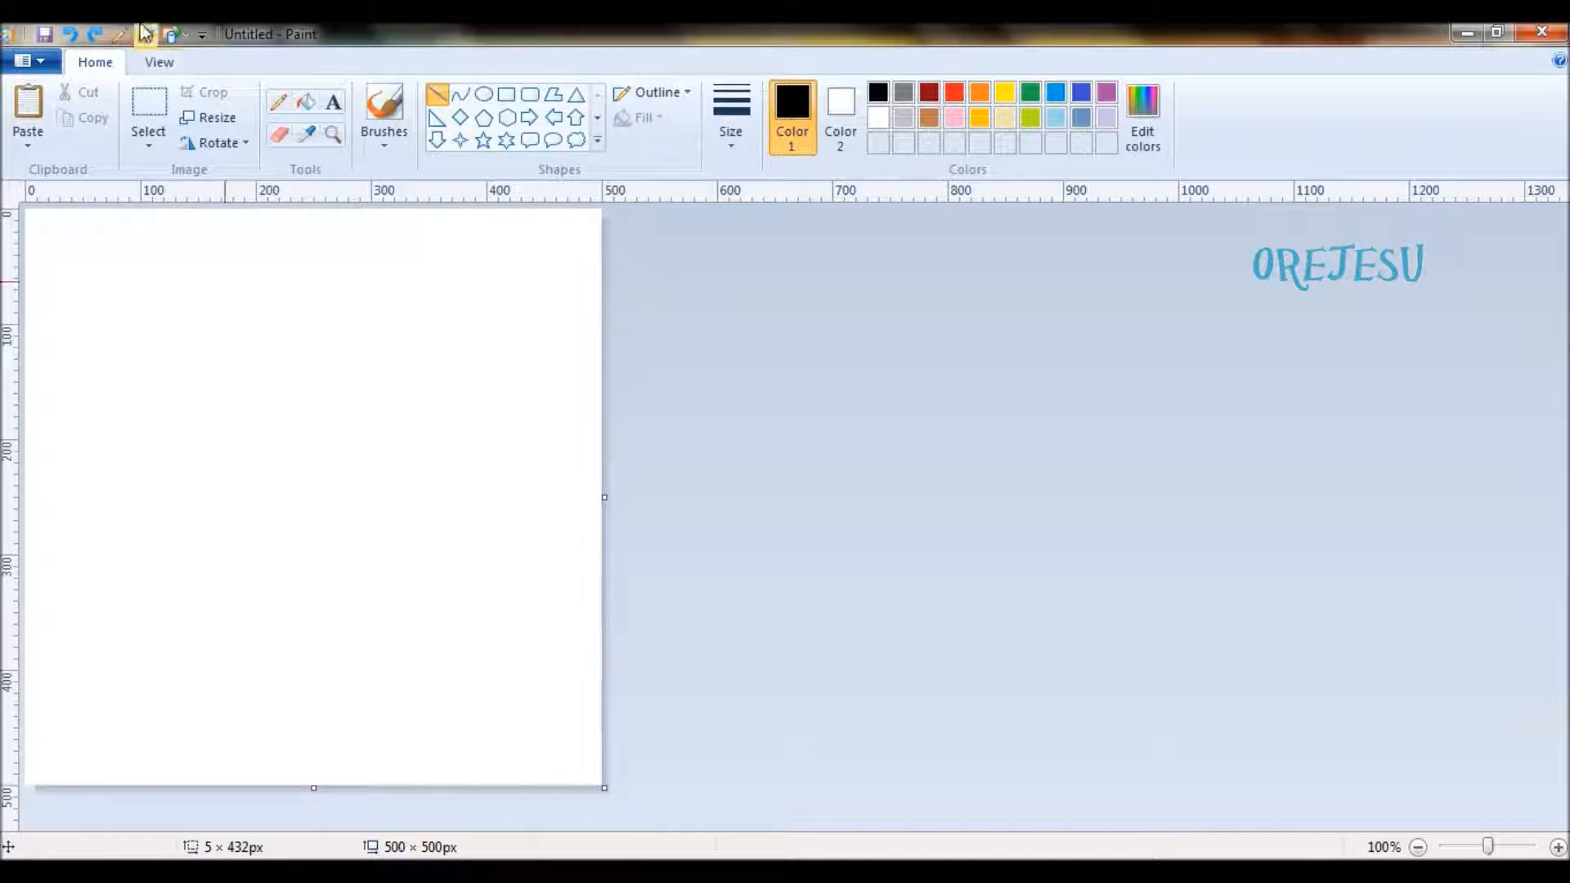
left_click(156, 75)
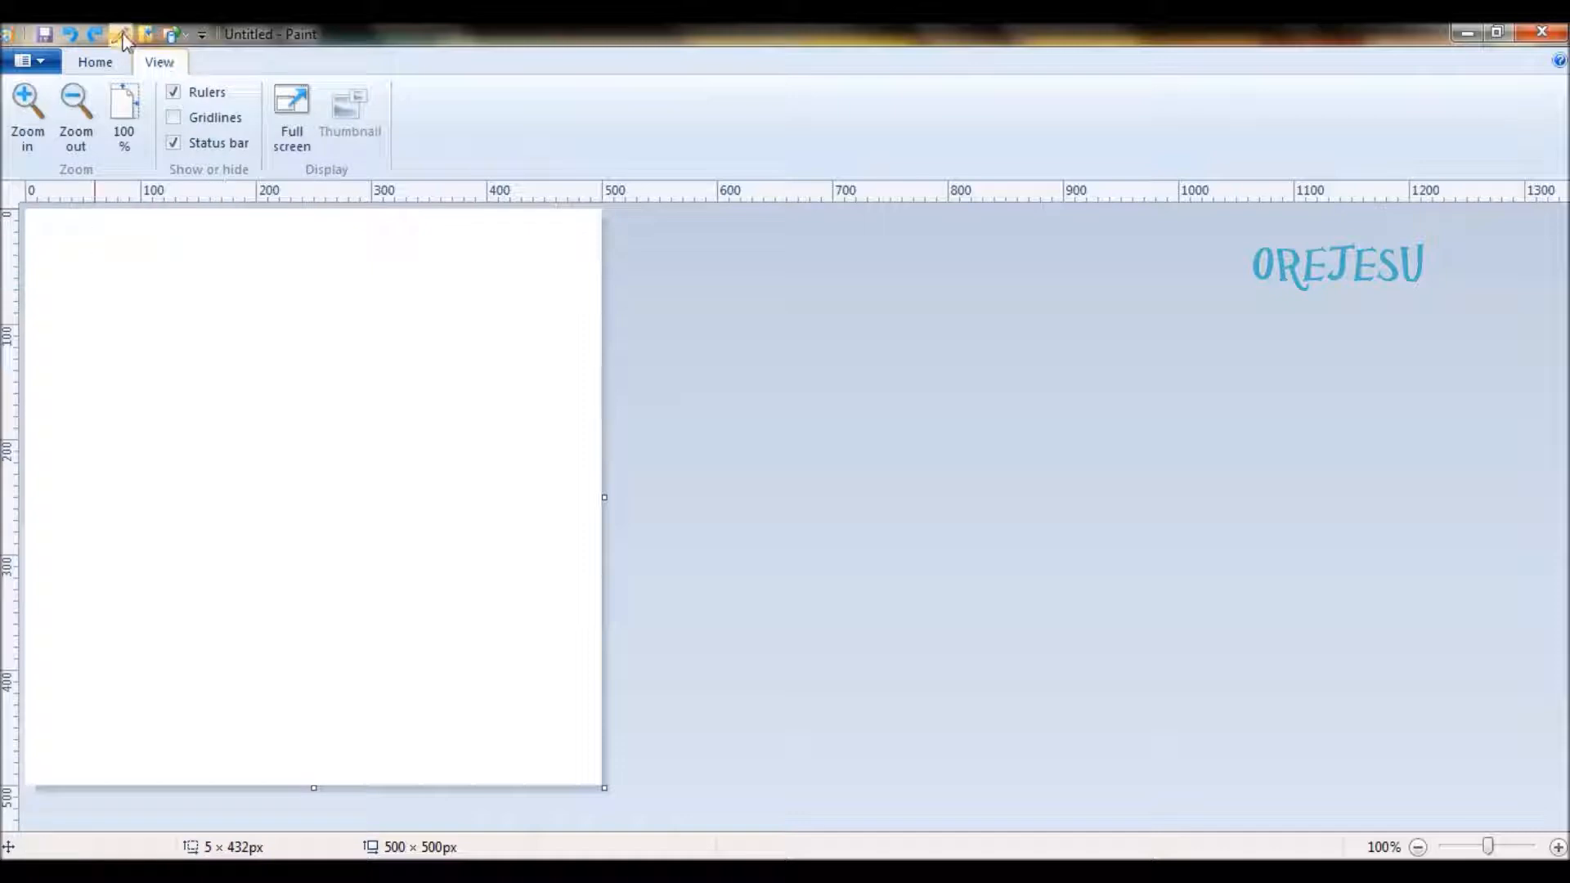
left_click(97, 65)
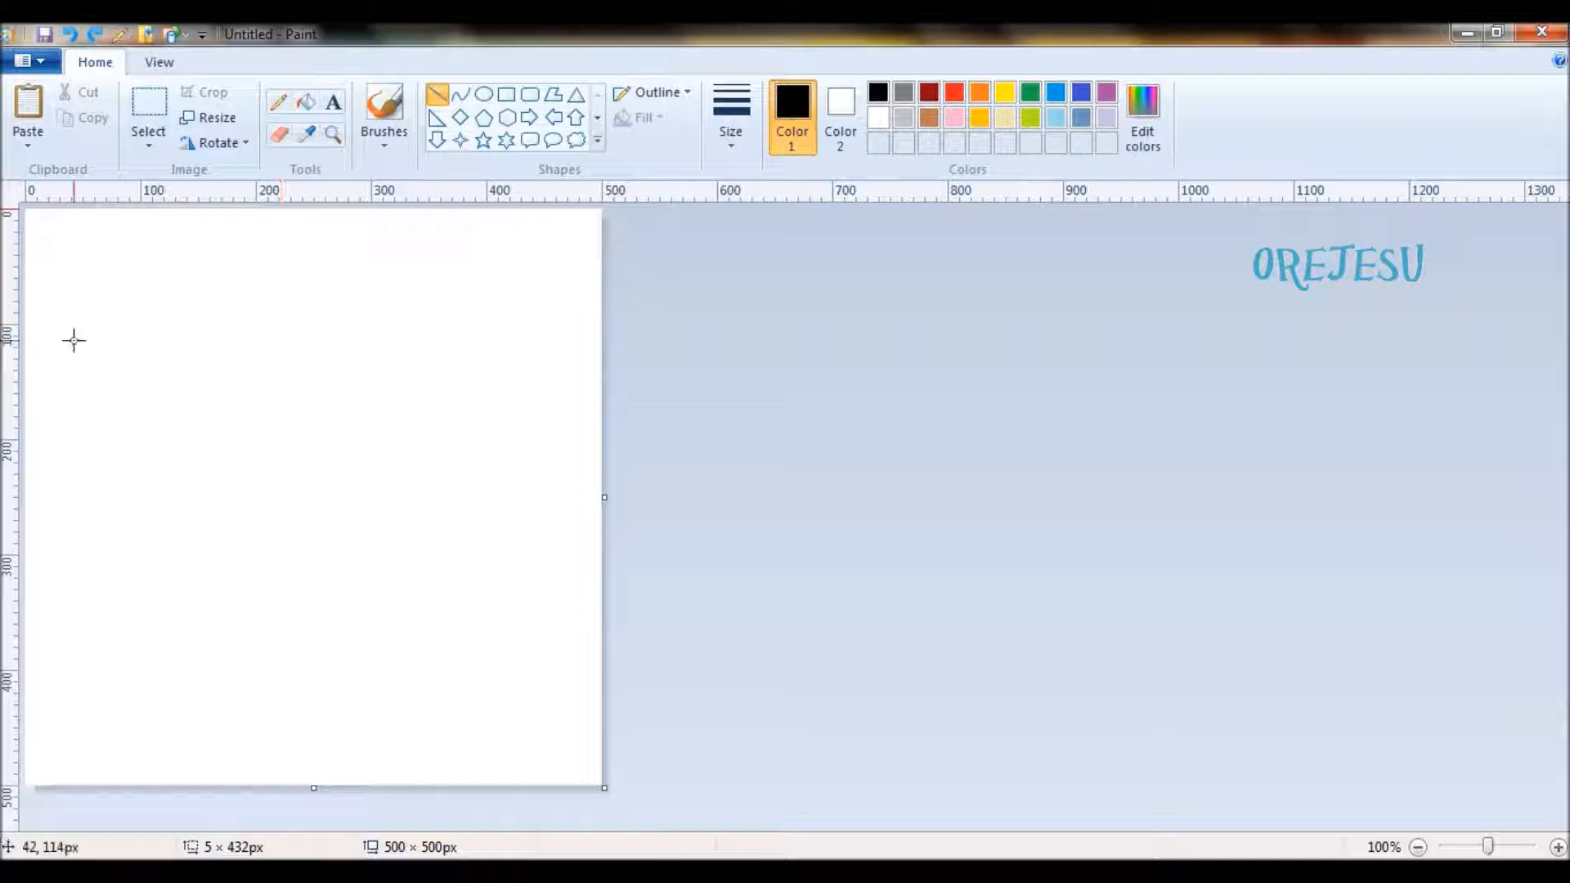
- Draw a black curve from 100 px along the canvas's upper edge to its right edge's midpoint, bent toward the upper-right and then upper-left corner
left_click(462, 97)
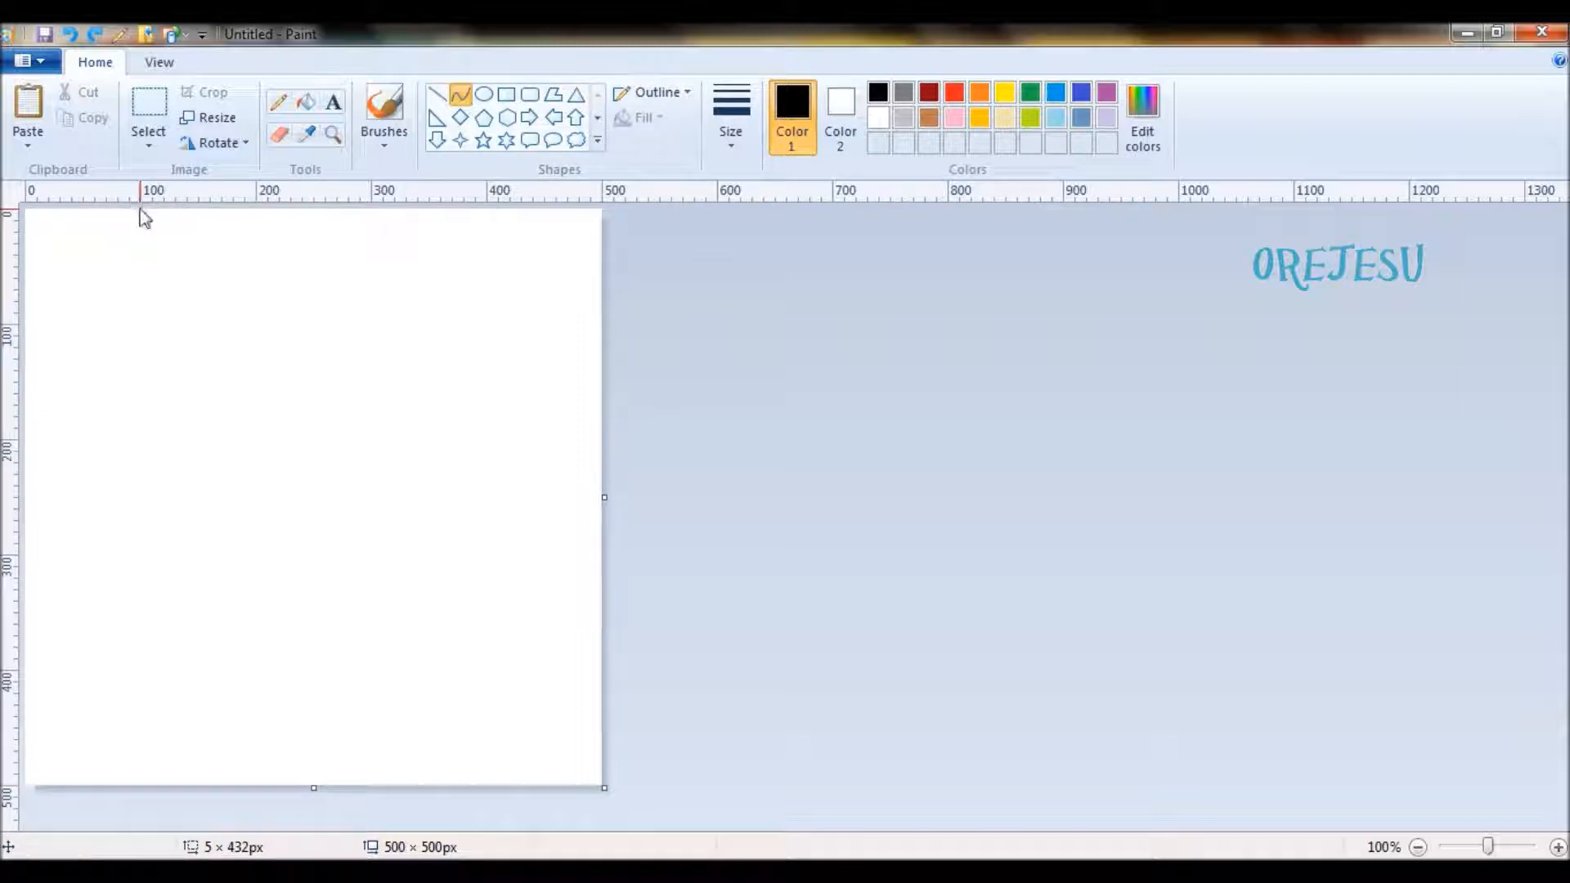
left_click_drag(141, 210, 602, 496)
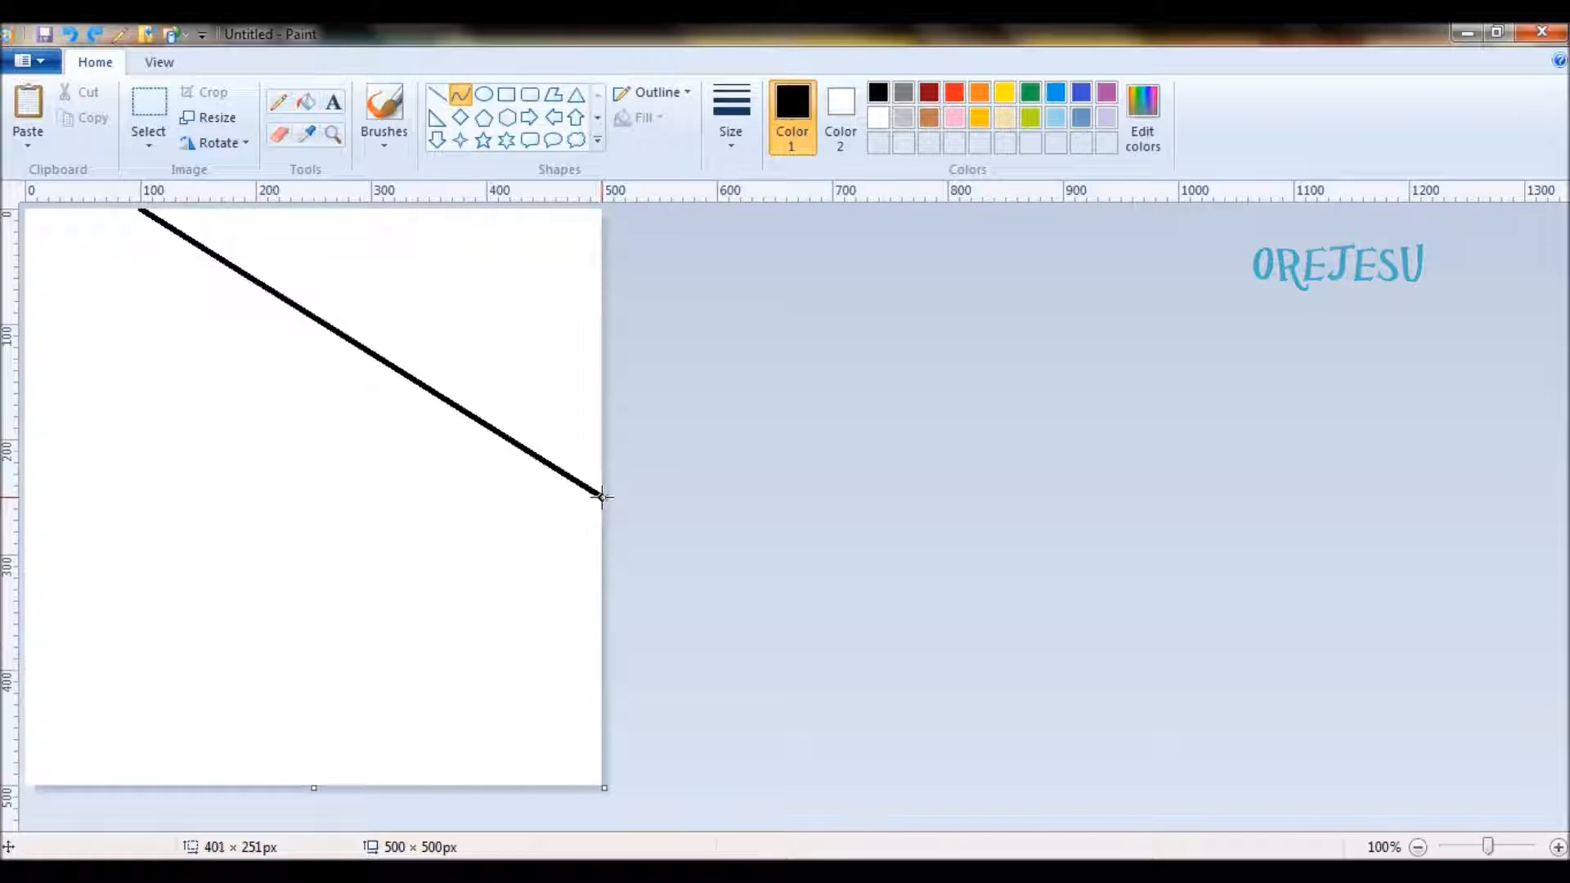
left_click(598, 211)
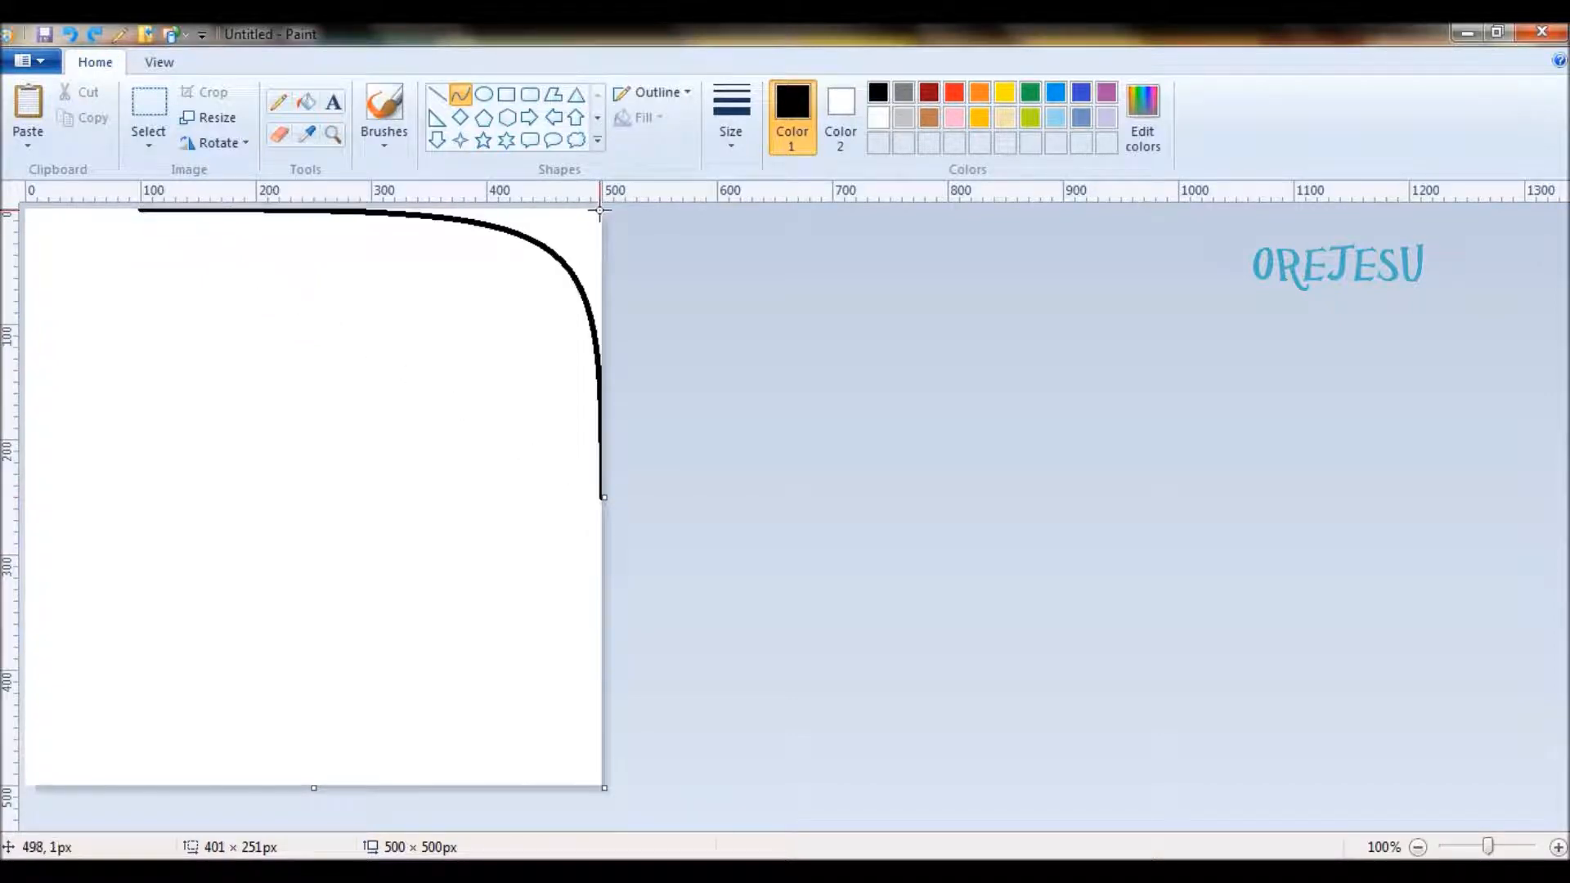
left_click(29, 214)
left_click(834, 487)
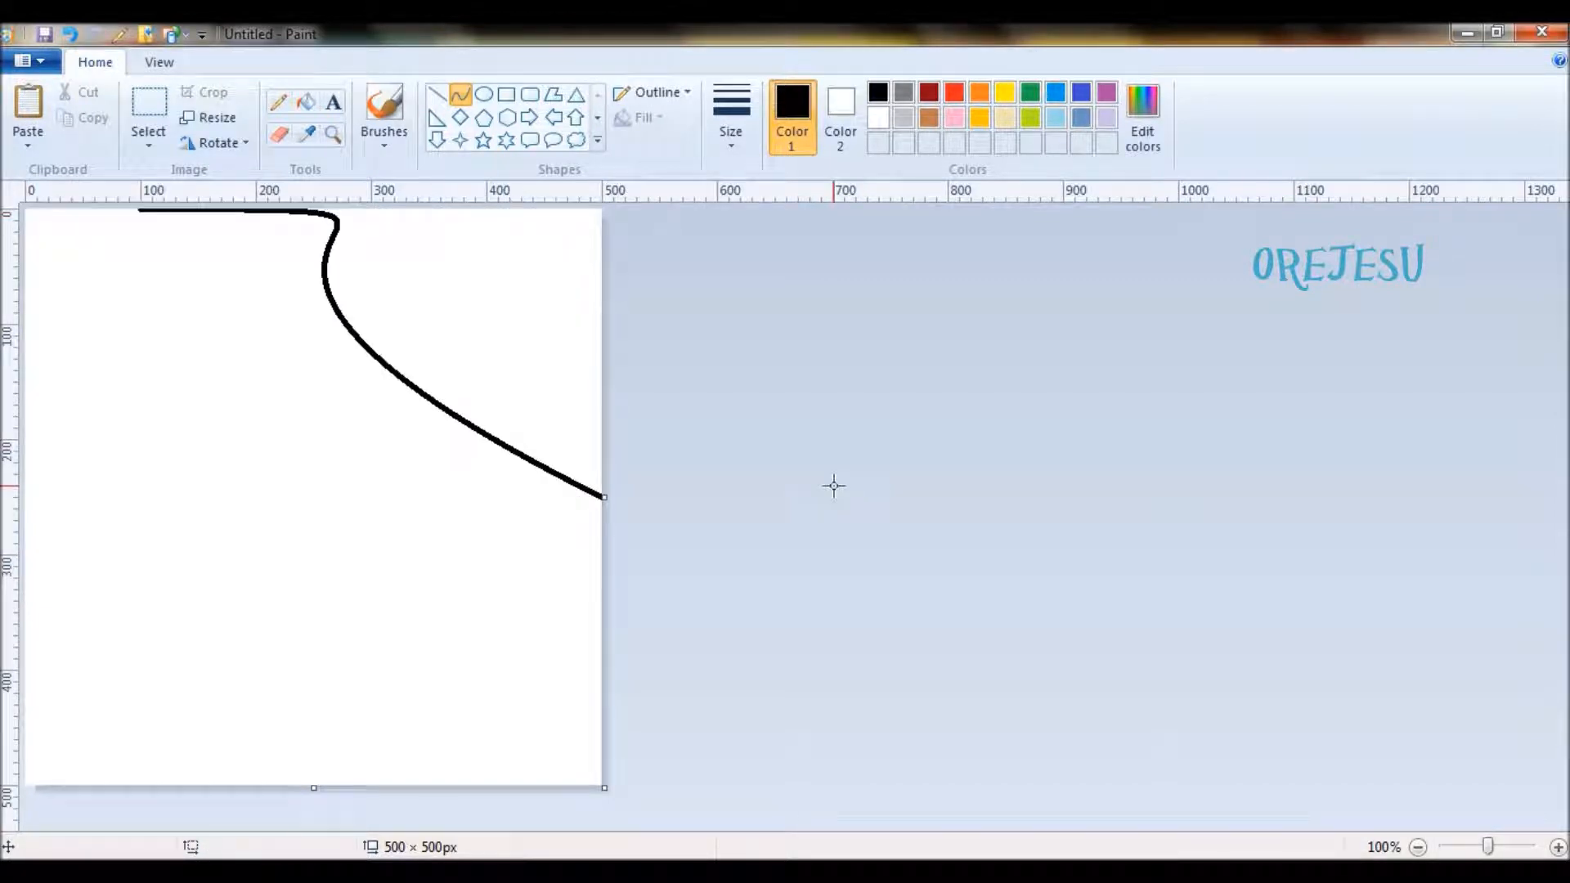
- Select the whole canvas with transparent selection and overlay a copy of the curve rotated right 90°
key("ctrl+a")
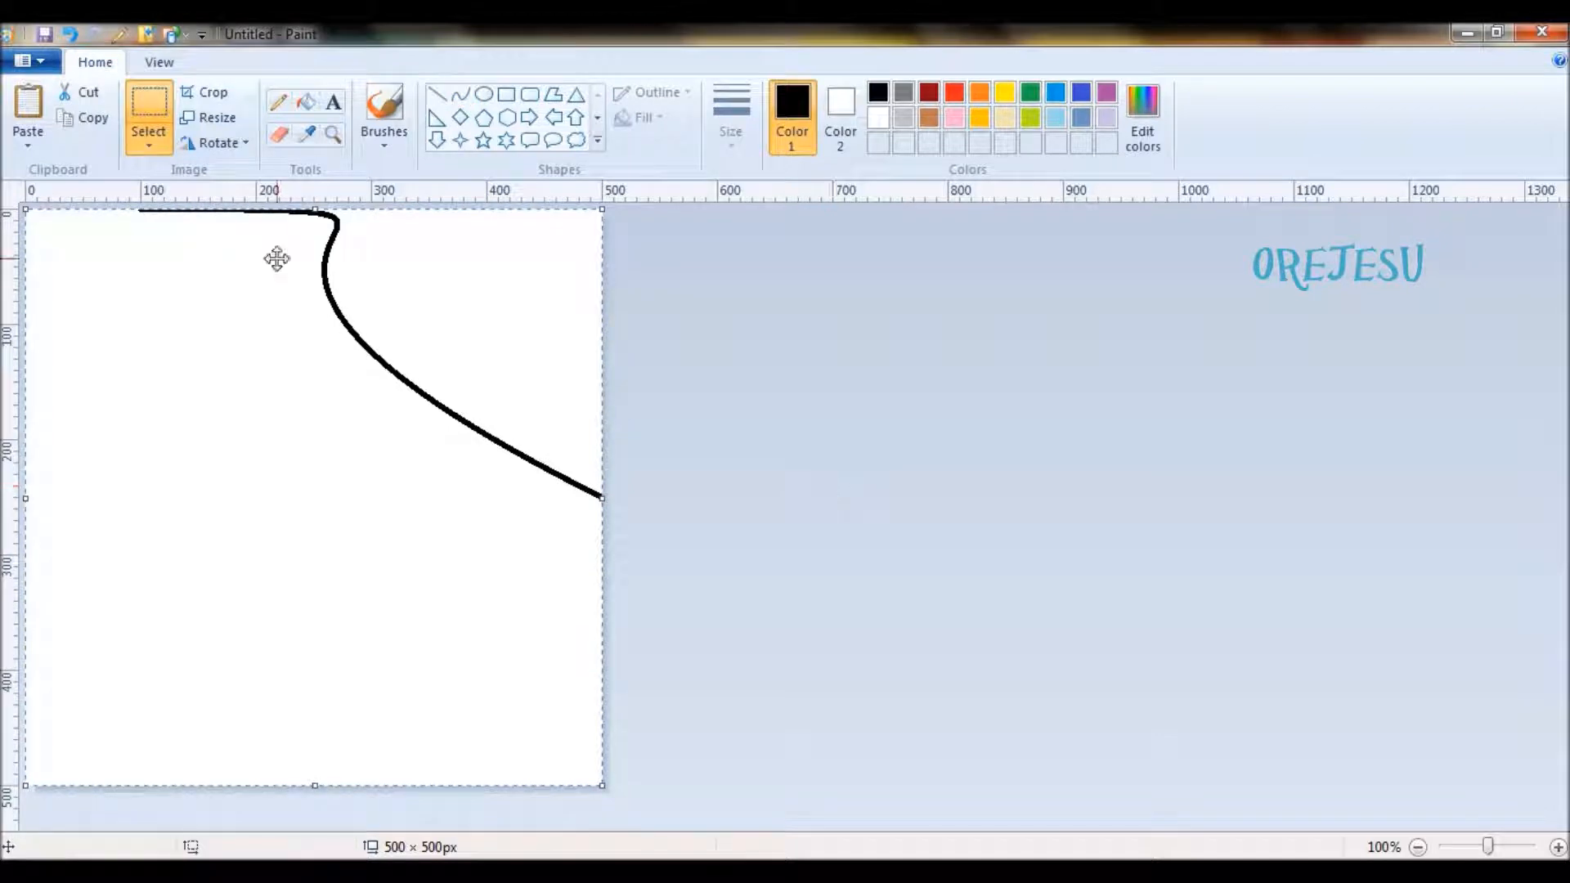
left_click(148, 147)
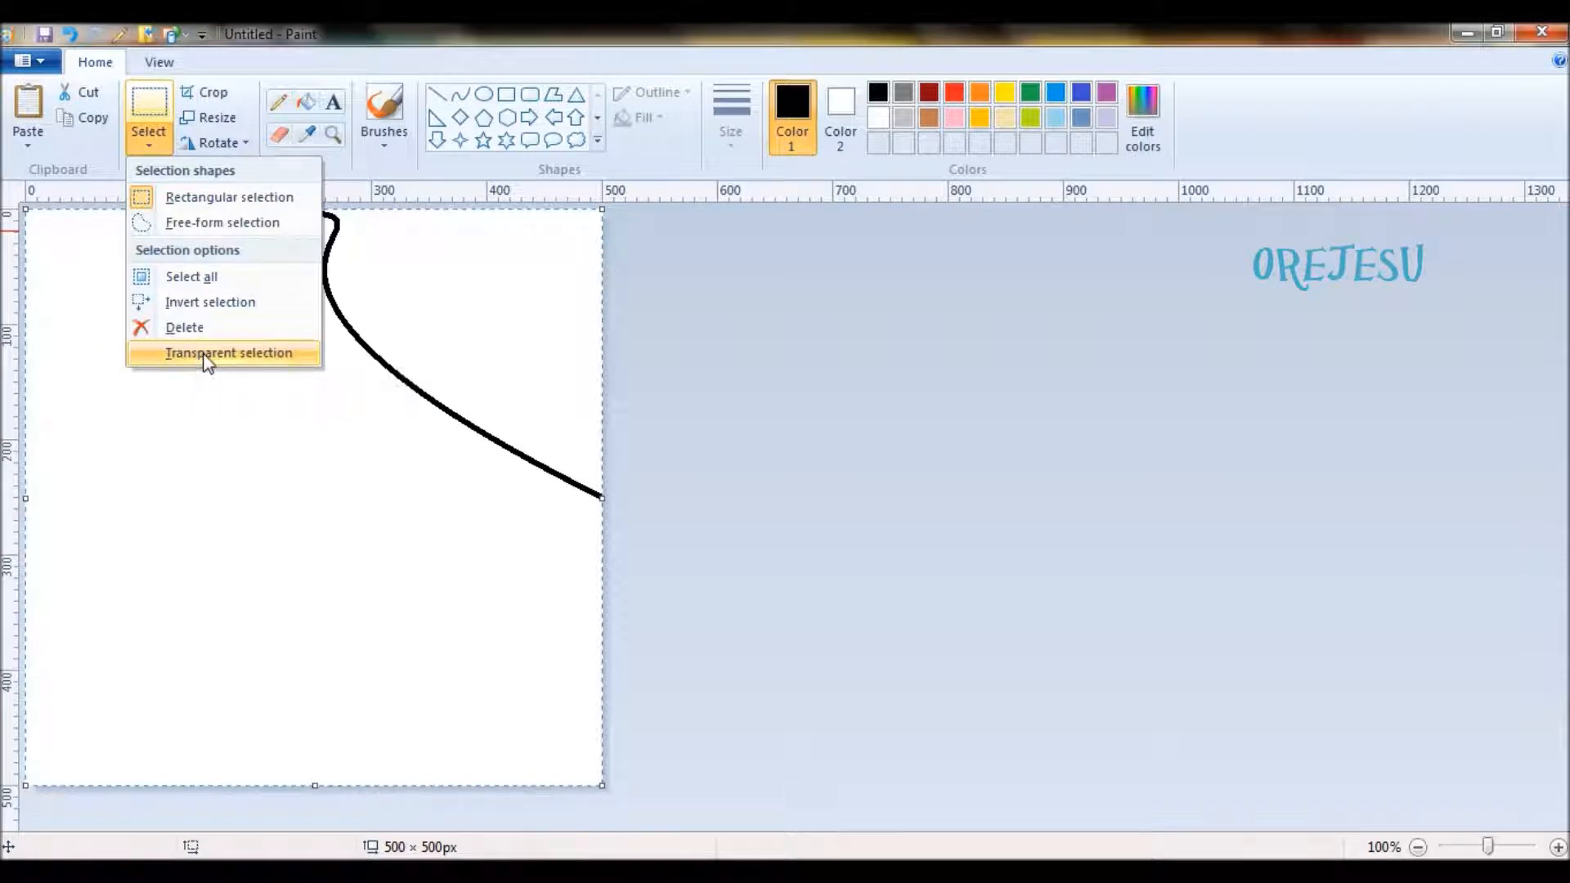
left_click(206, 353)
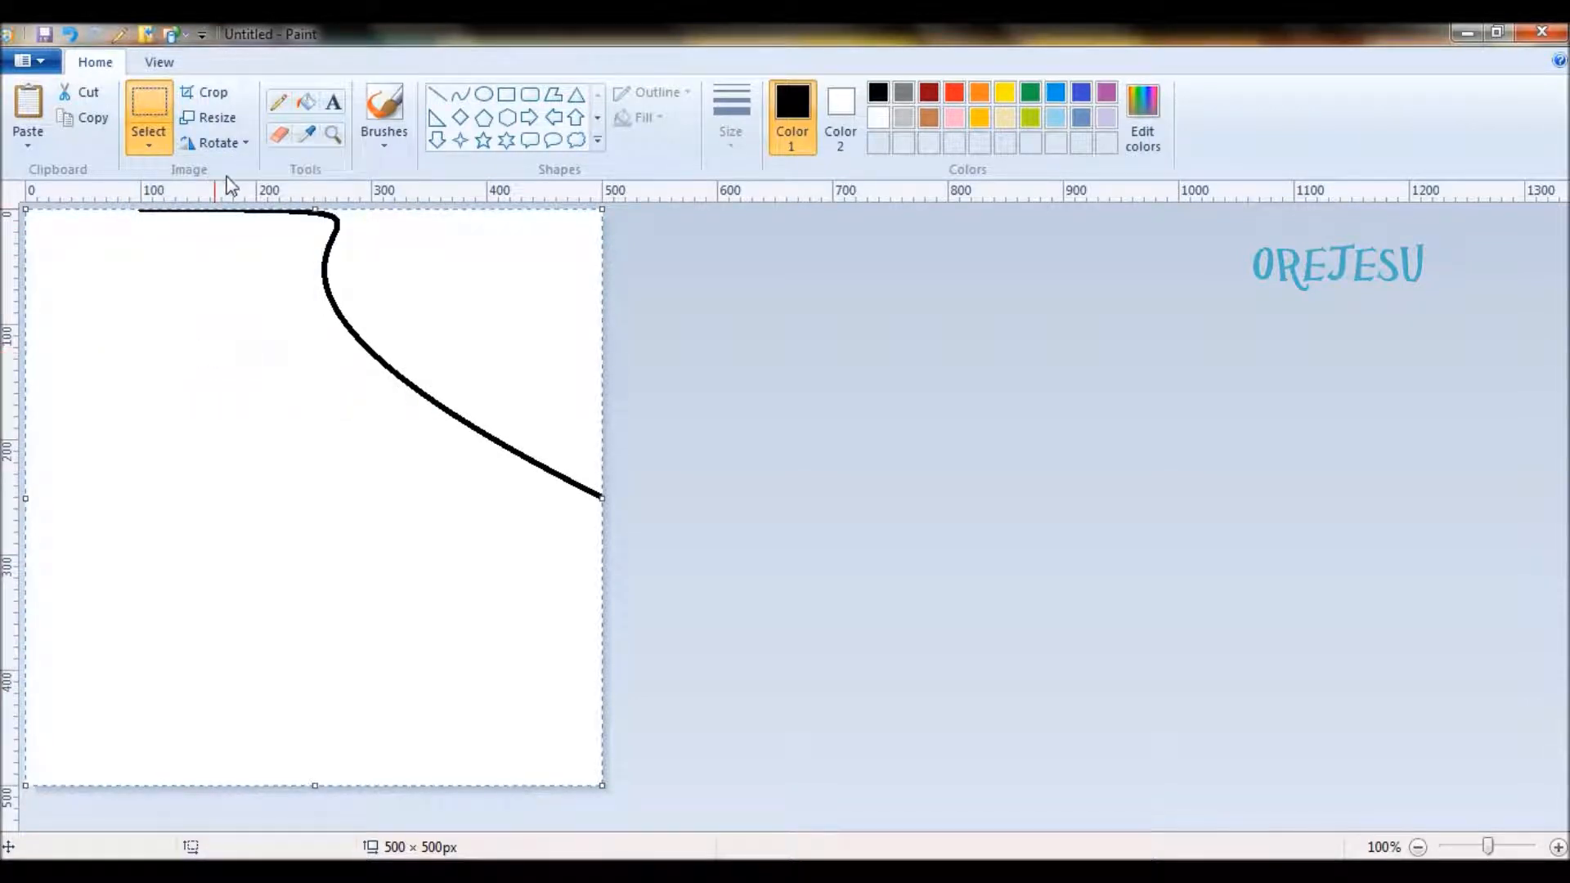
left_click(247, 143)
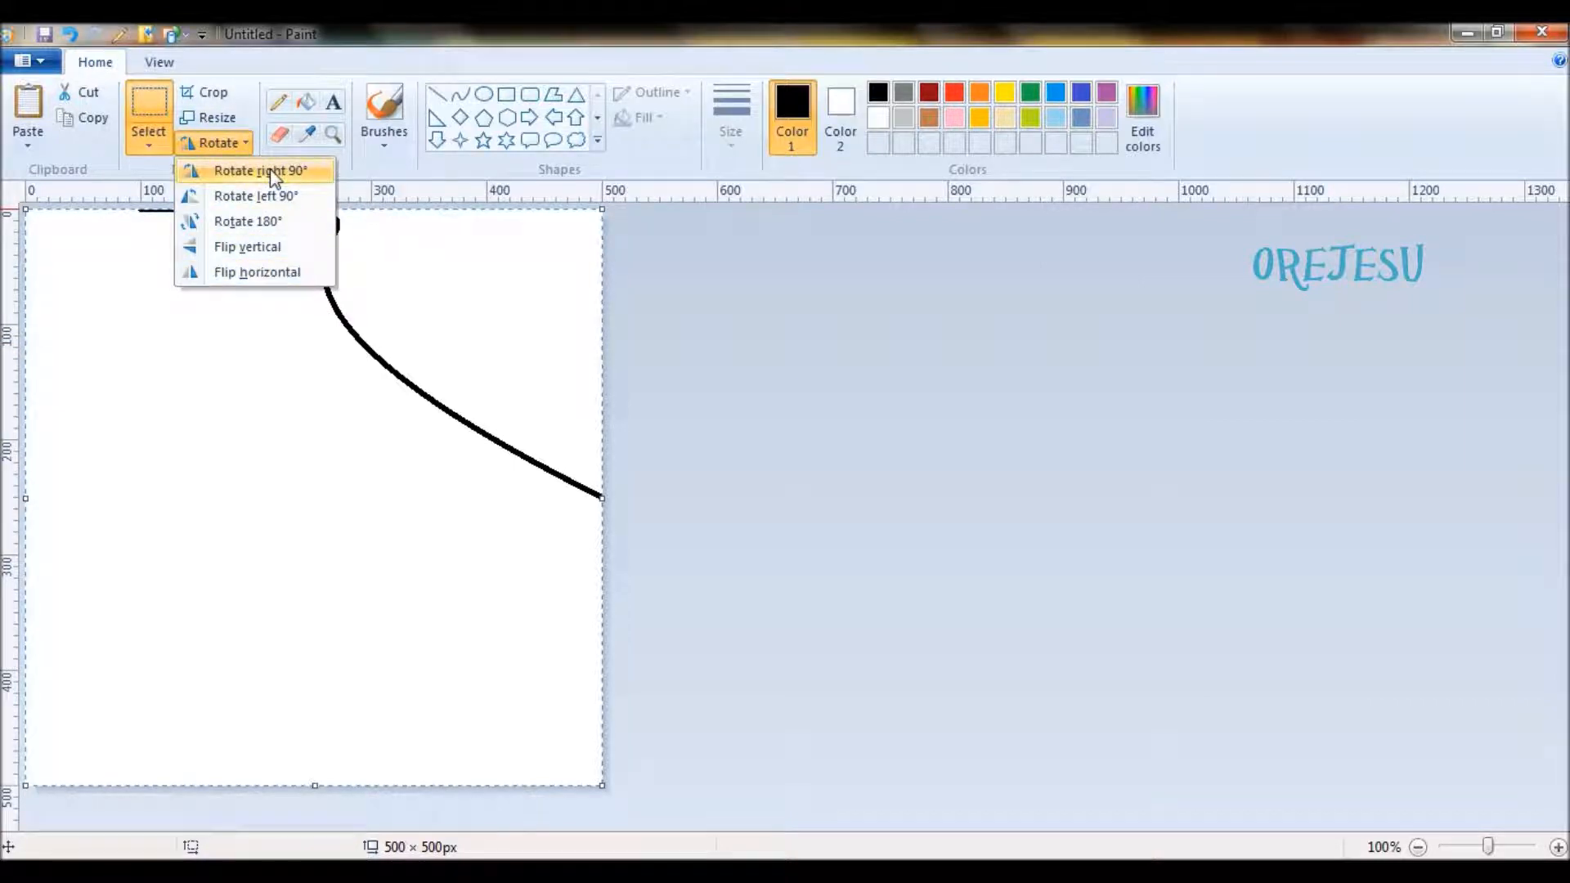
left_click(270, 170)
left_click(864, 524)
- Select the whole drawing and overlay a horizontally flipped copy to mirror both curves onto the left half
key("ctrl+a")
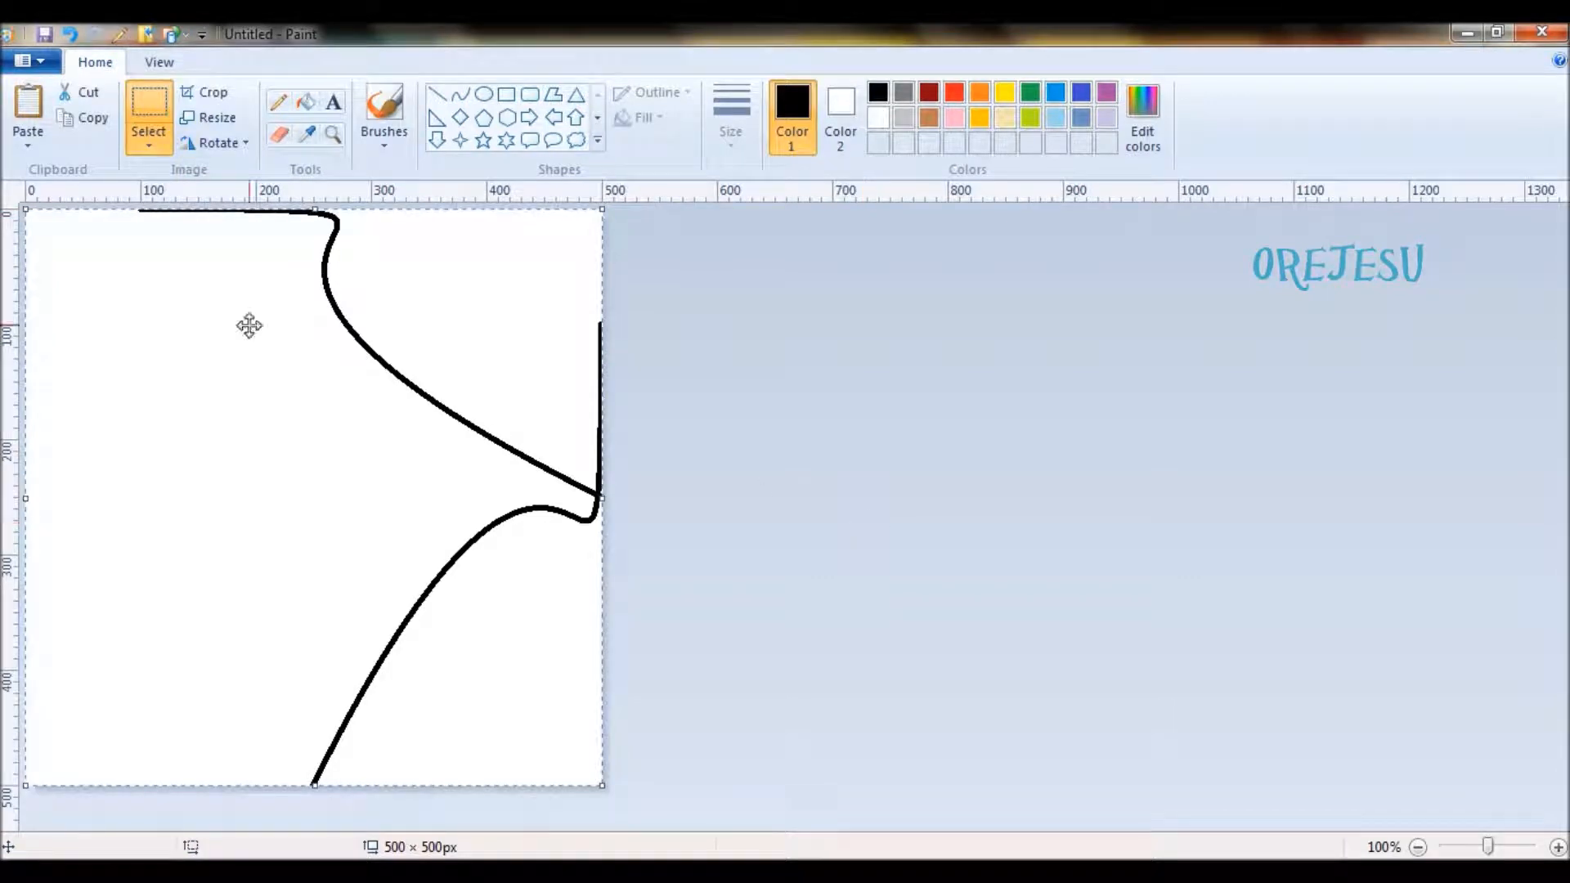
left_click(245, 144)
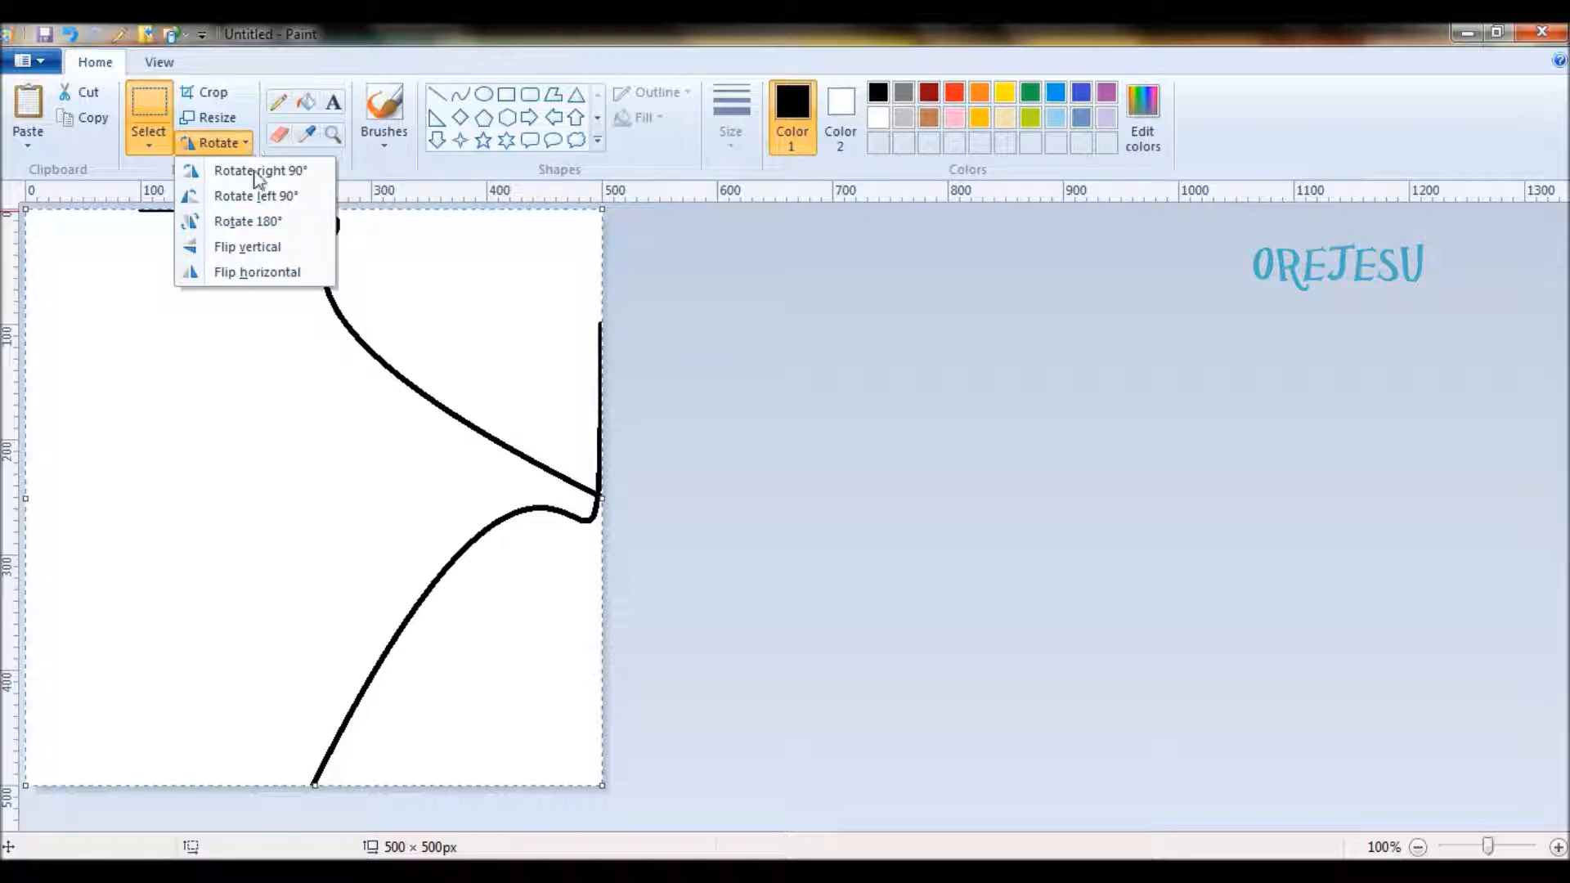
left_click(271, 279)
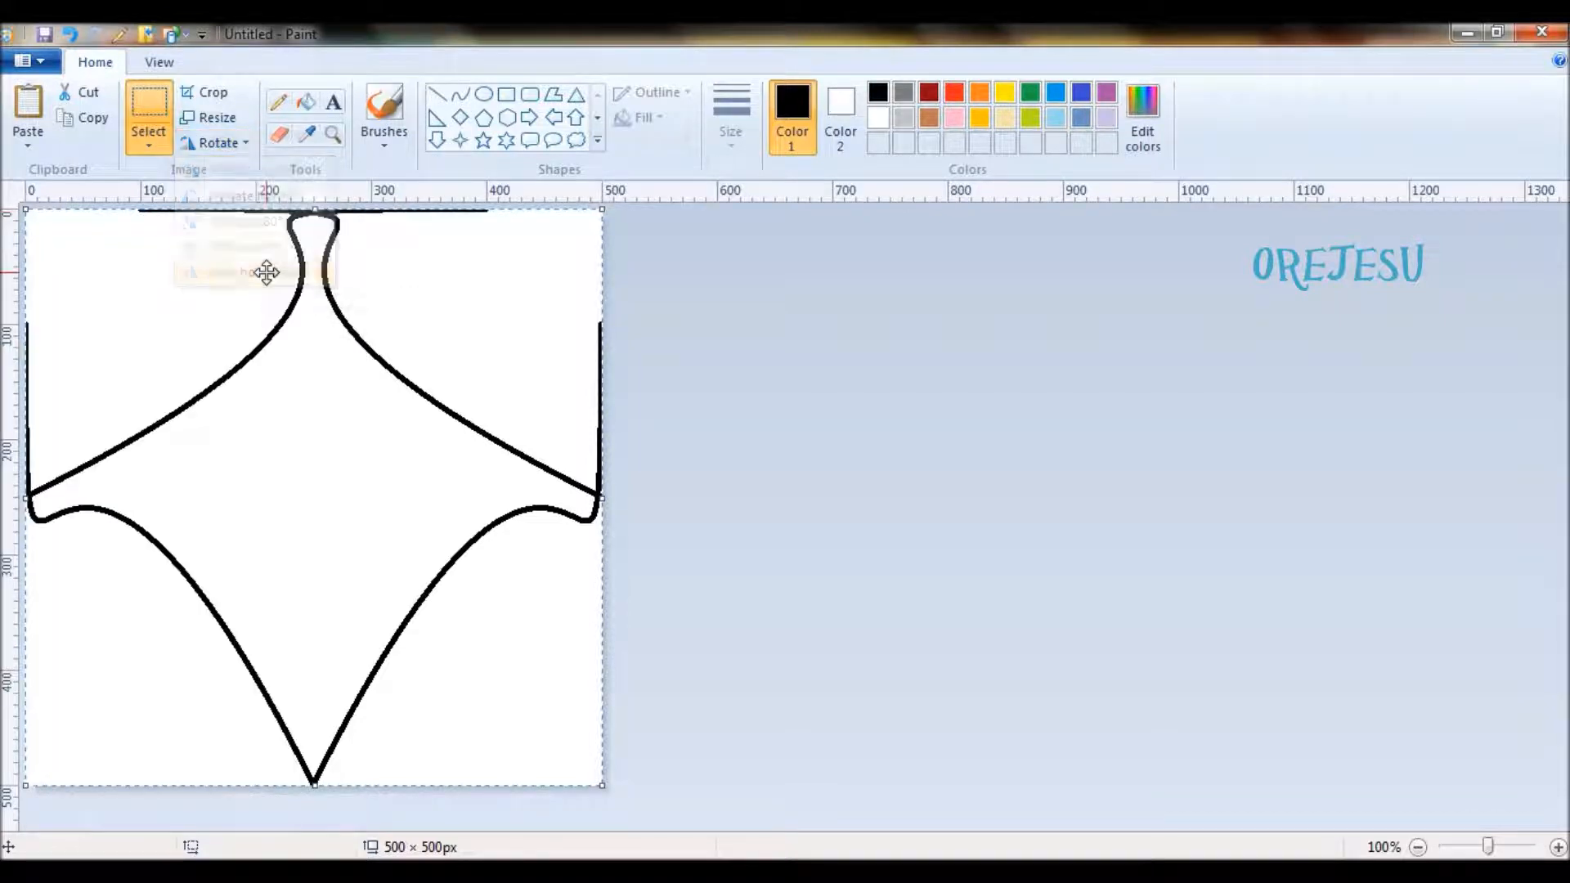
left_click(842, 515)
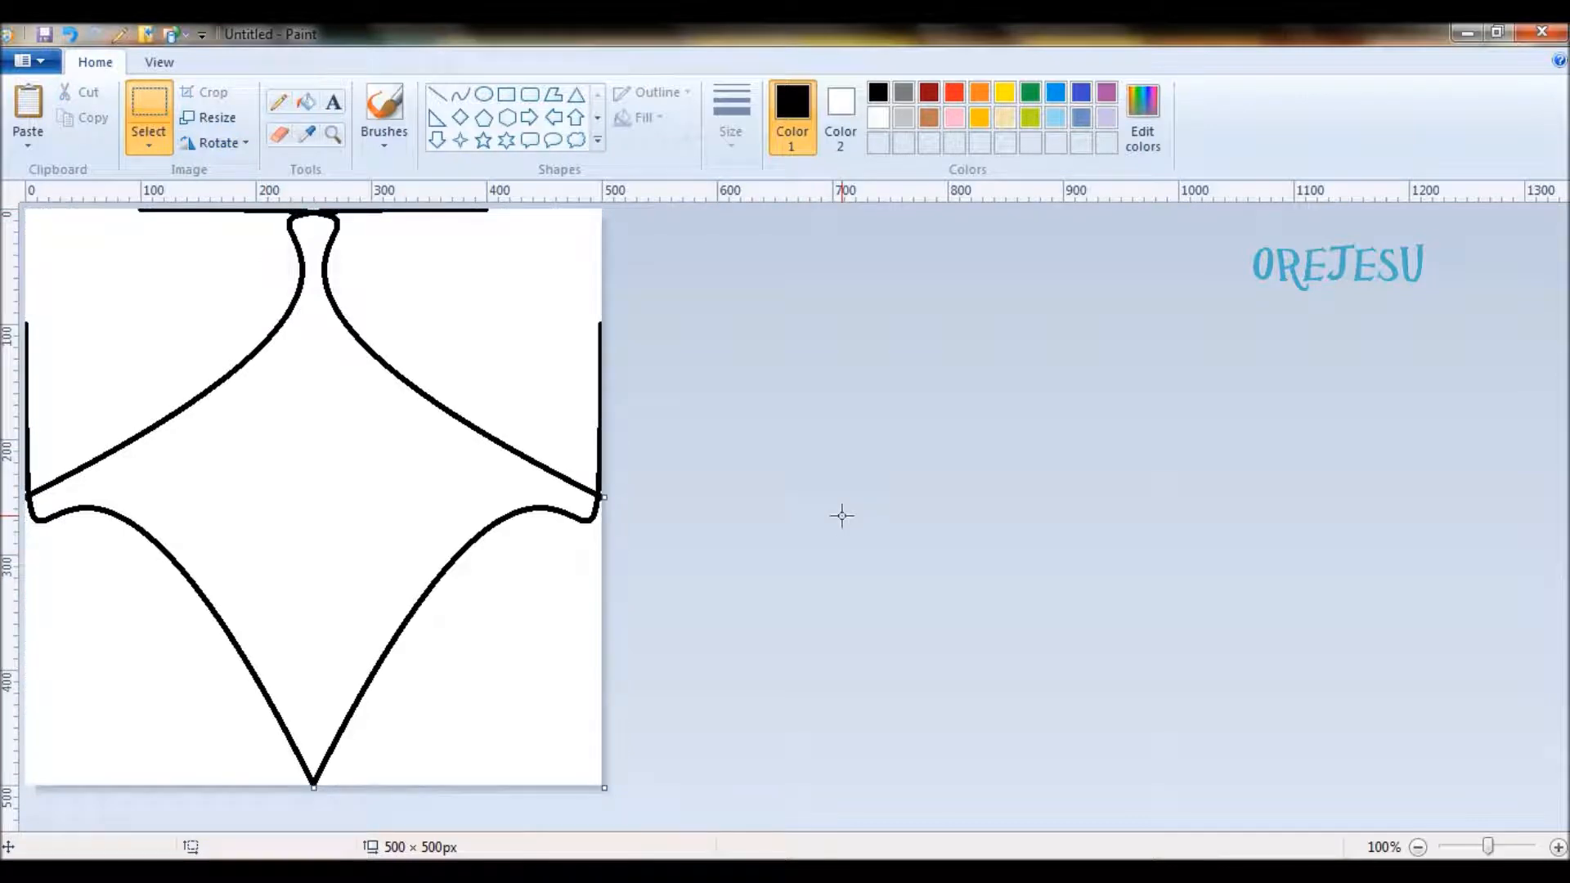
- Select the whole mirrored drawing and overlay a copy rotated right 90°
key("ctrl+a")
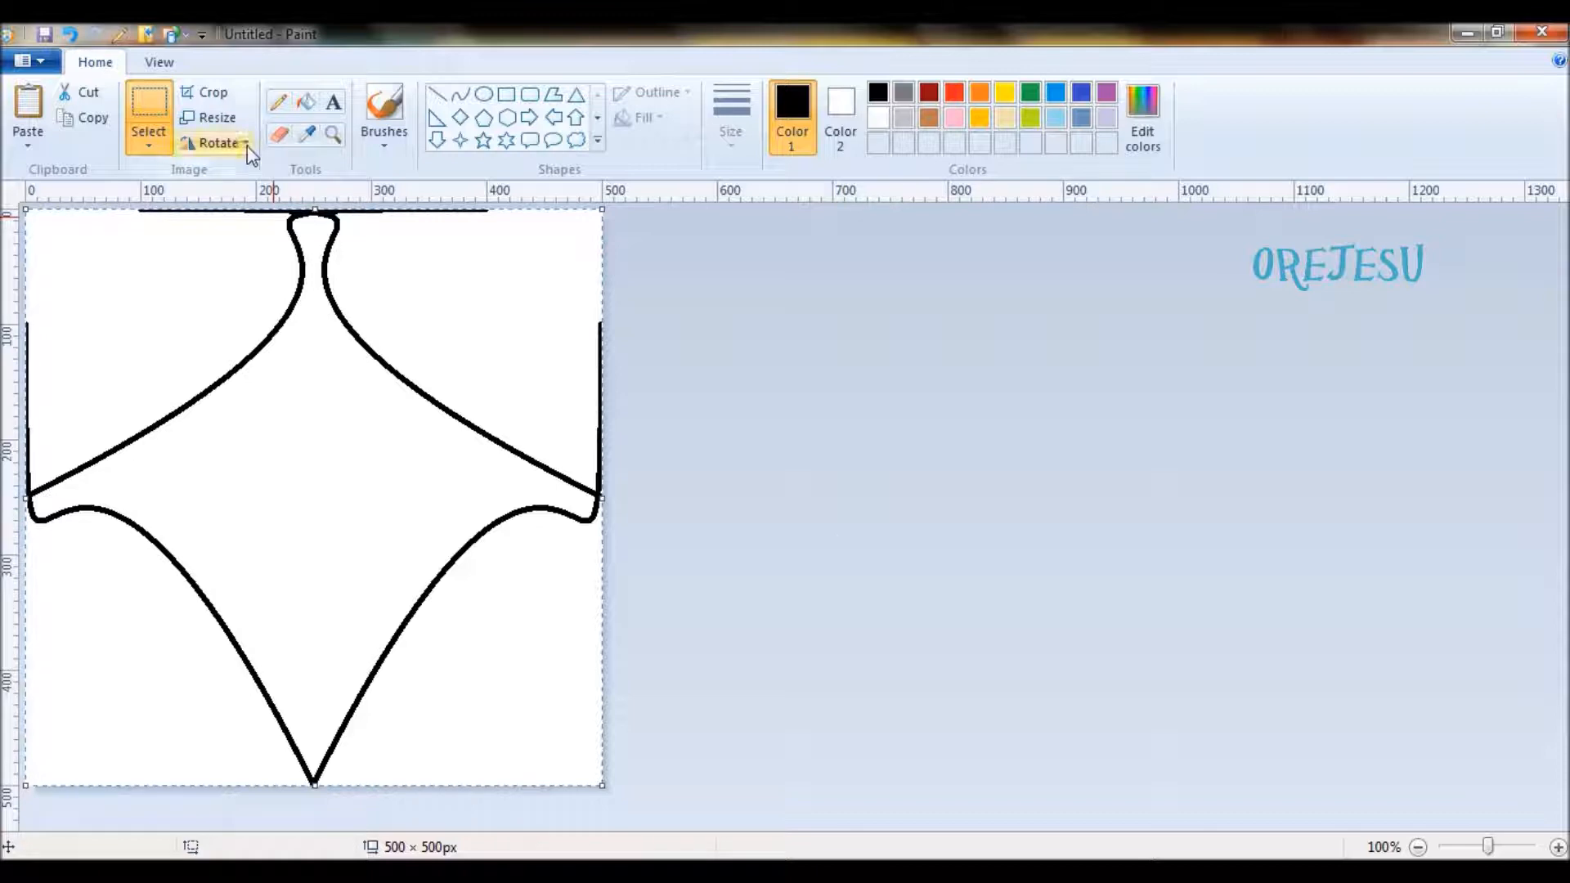
left_click(216, 143)
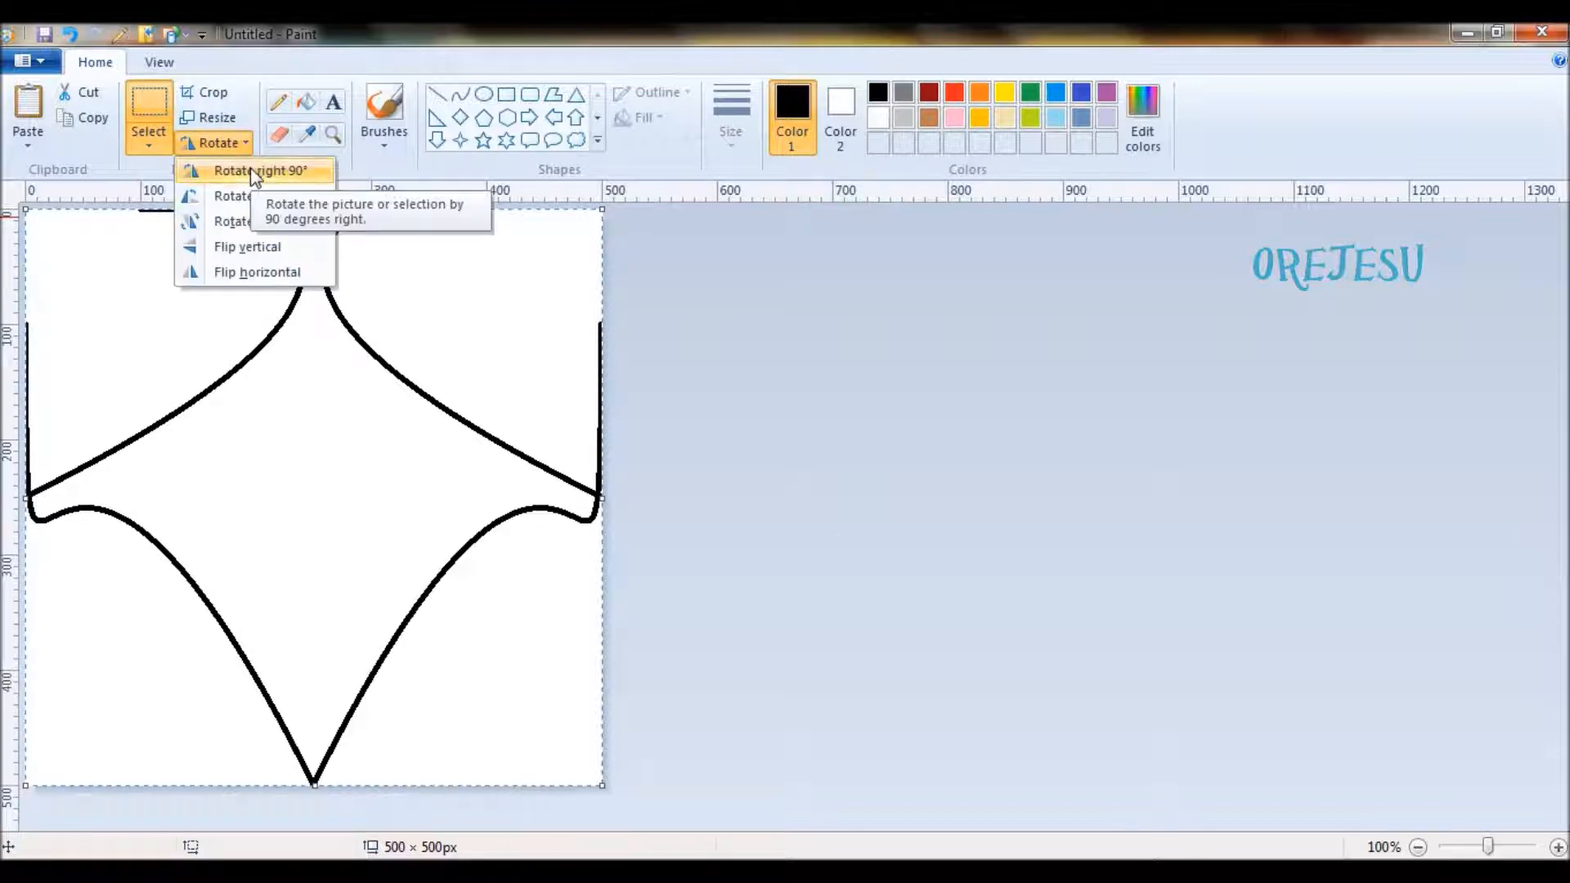
left_click(252, 171)
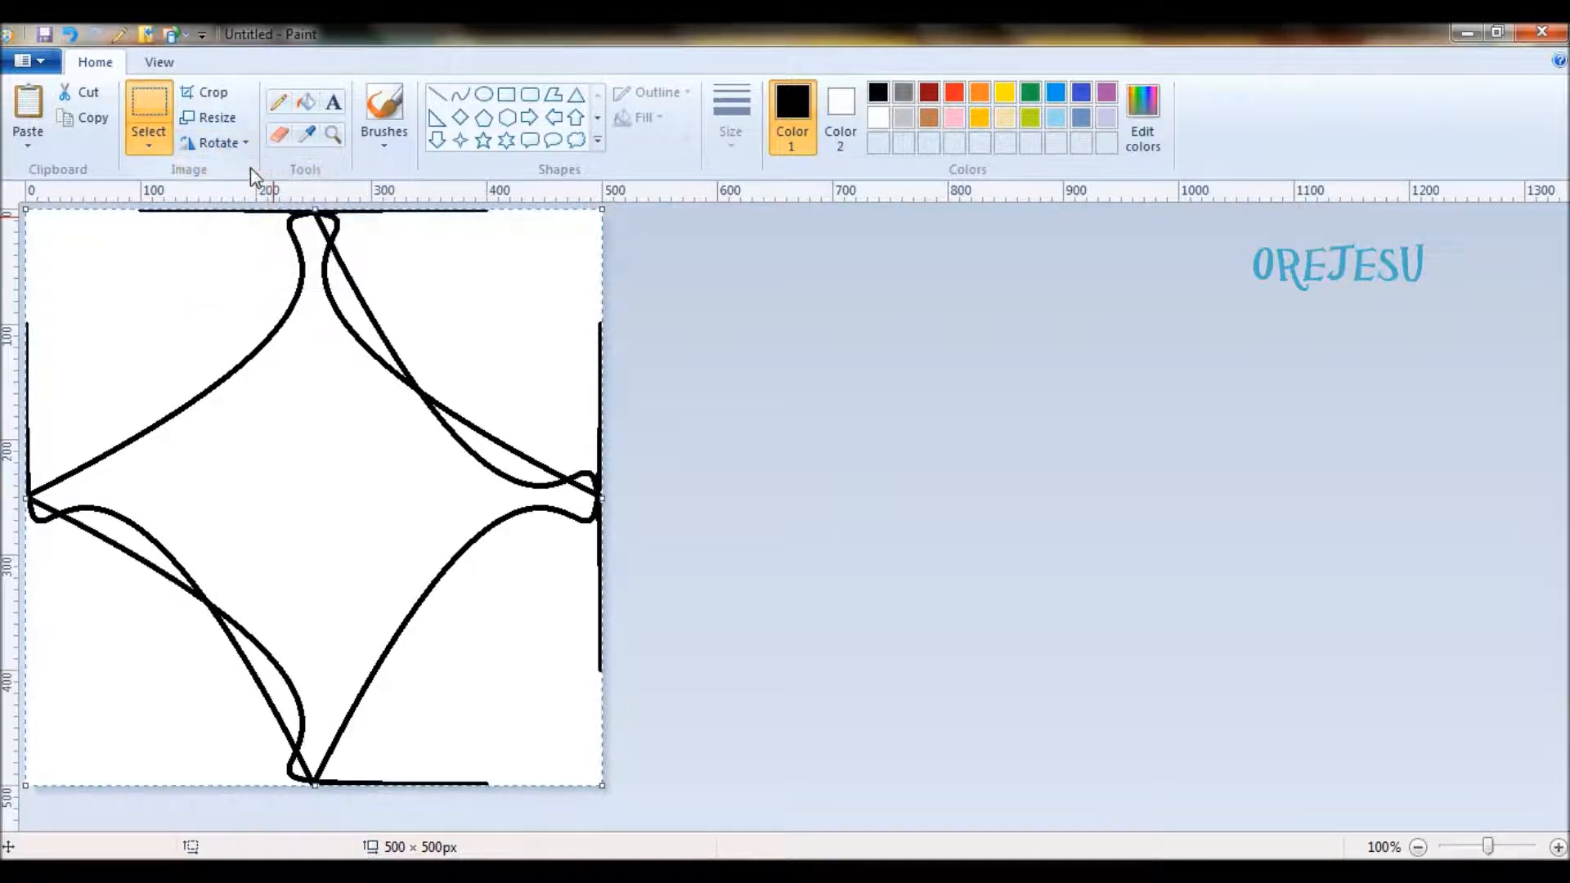
- Fill the narrow areas between the crossing curves, plus the upper-left and lower-right corner areas of the canvas, with black
left_click(305, 102)
left_click(329, 234)
left_click(347, 296)
left_click(480, 445)
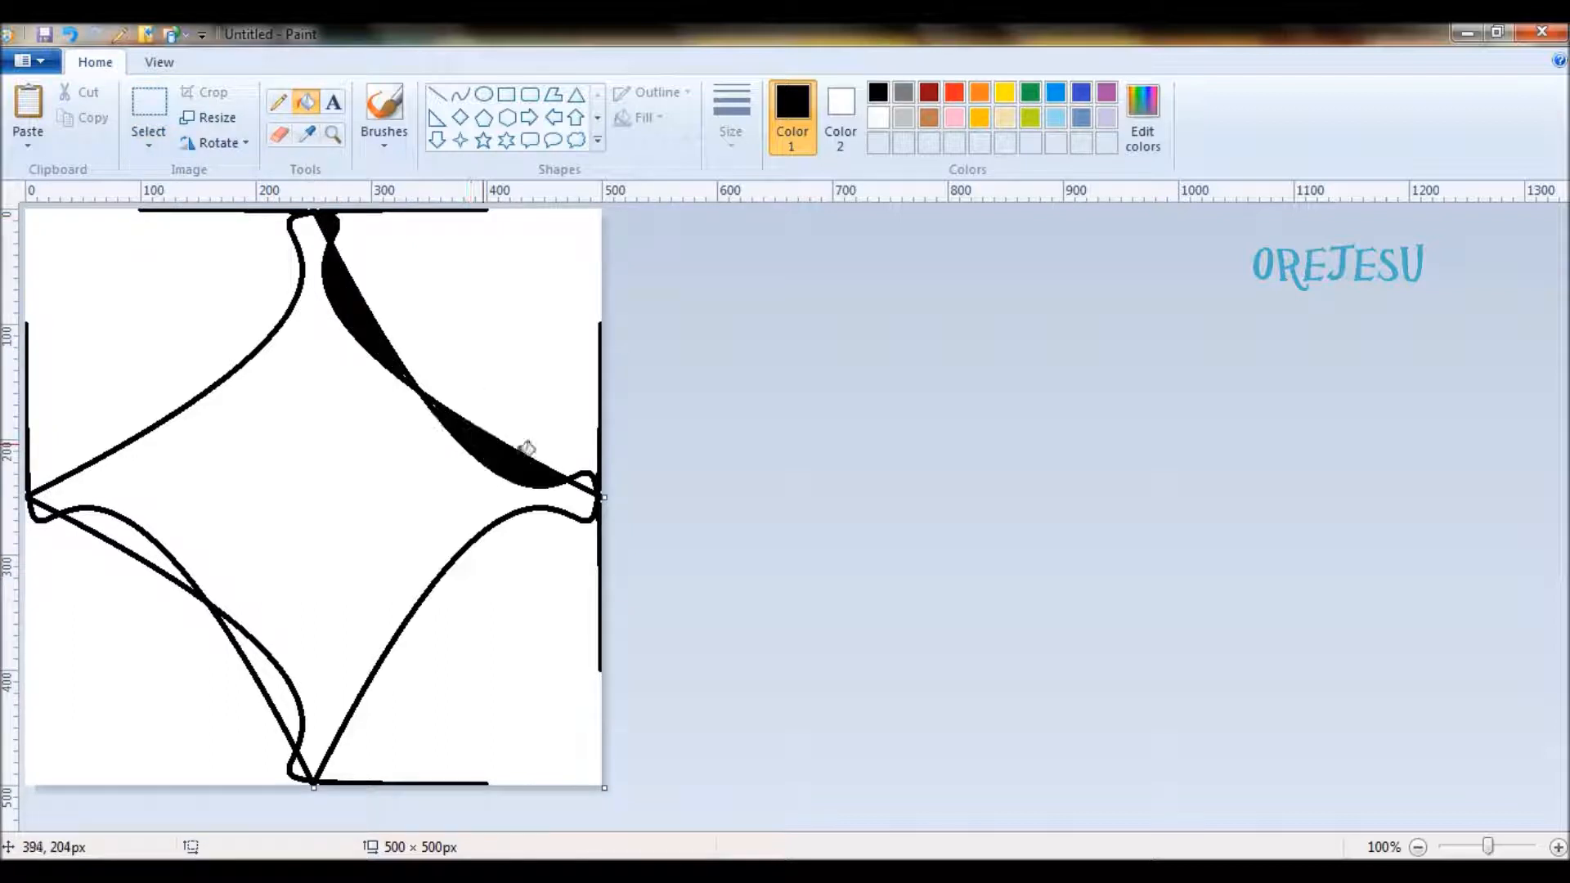
left_click(591, 478)
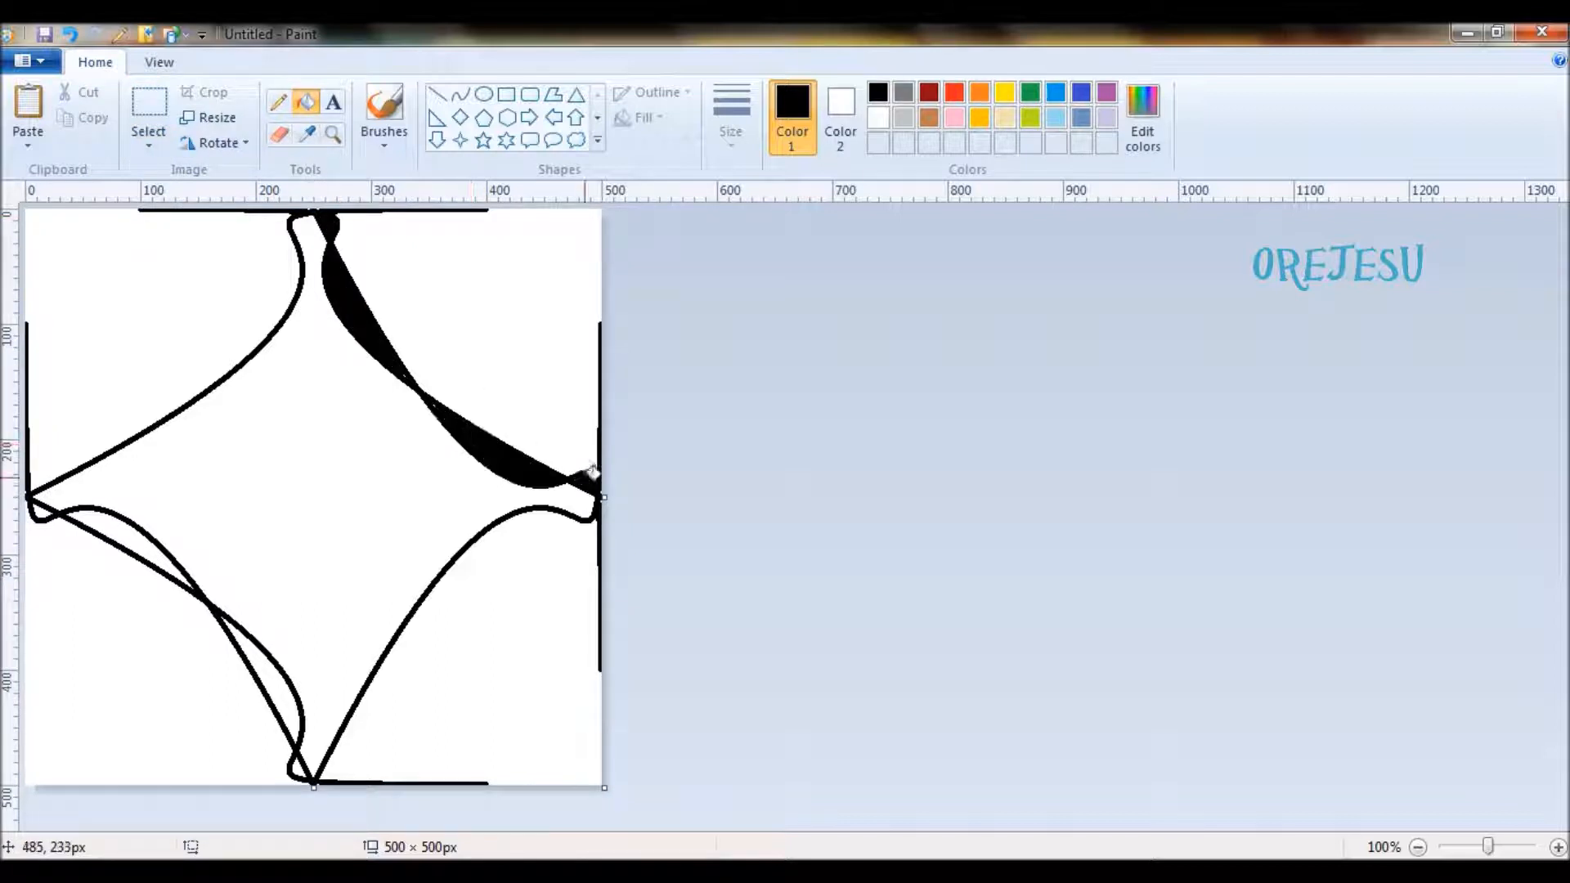
left_click(296, 764)
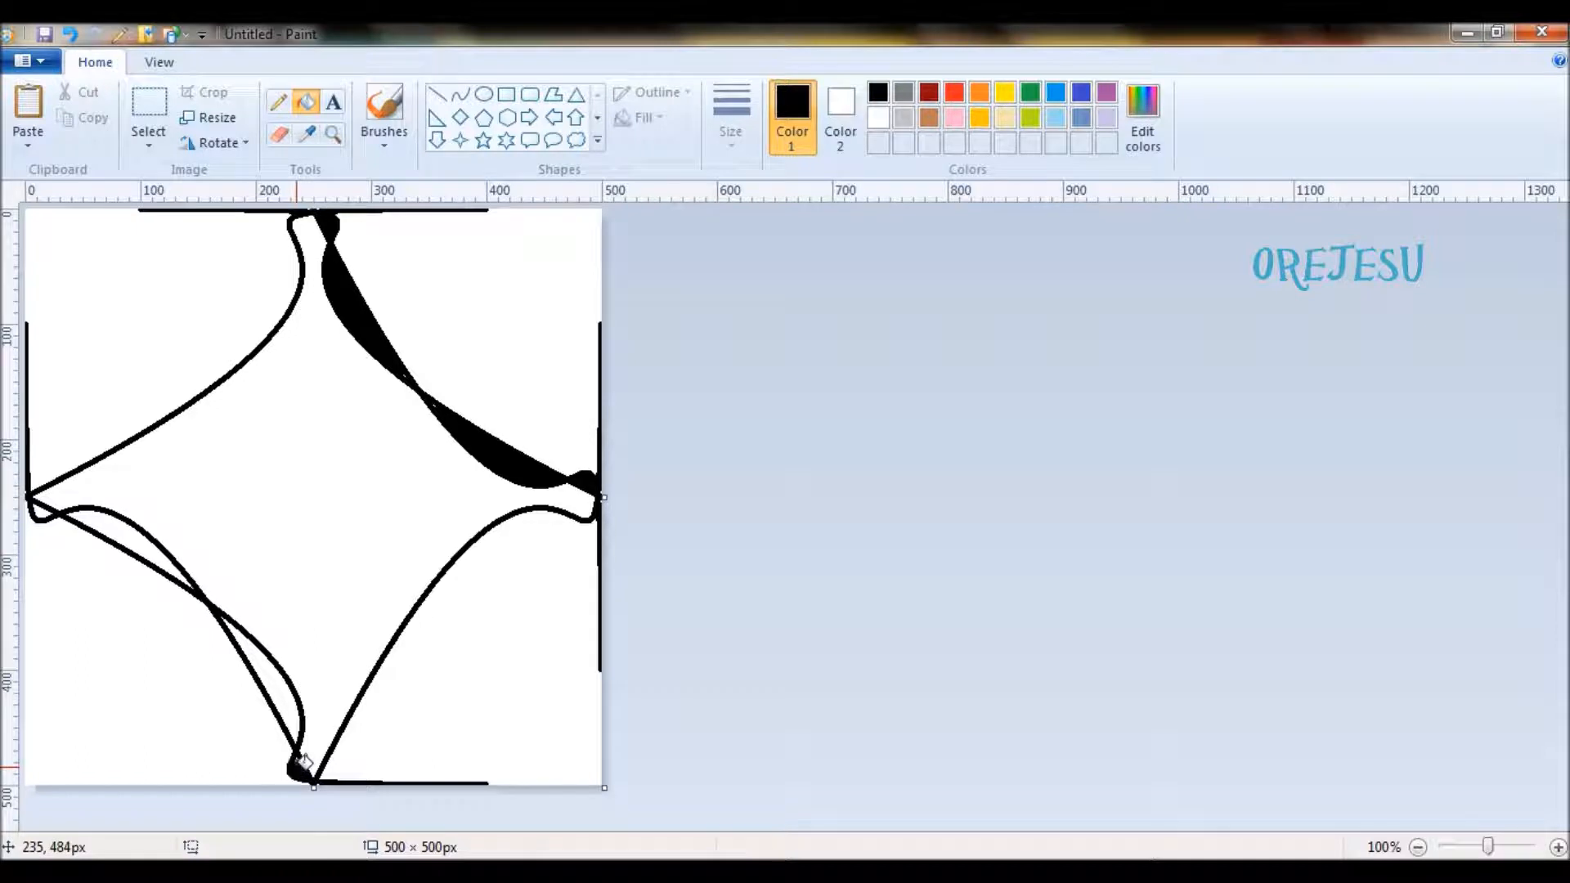
left_click(272, 675)
left_click(131, 533)
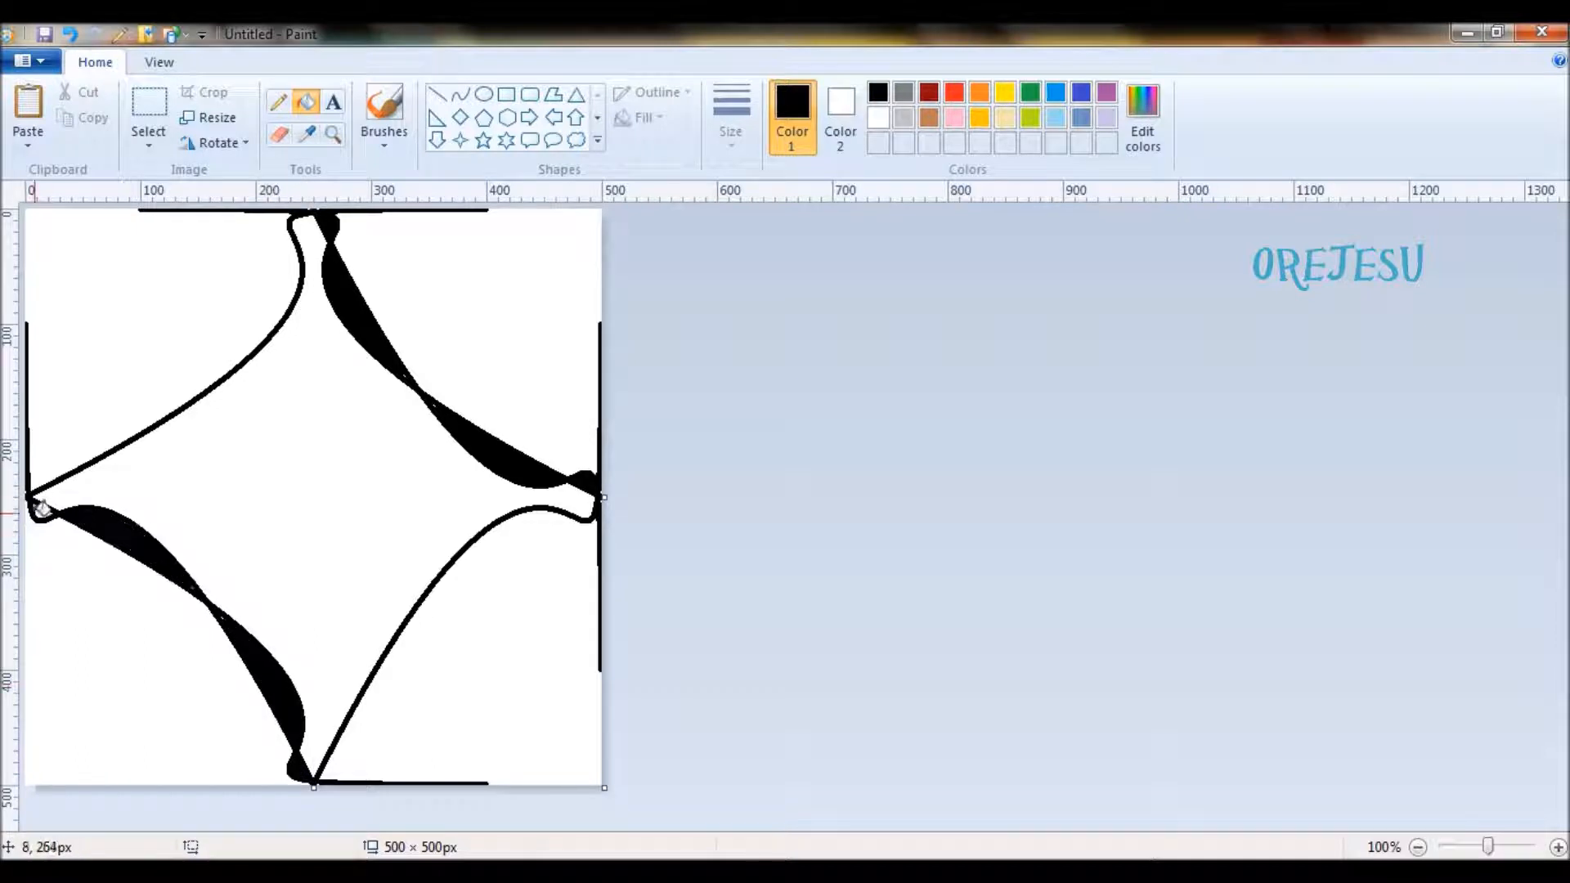
left_click(72, 276)
left_click(516, 659)
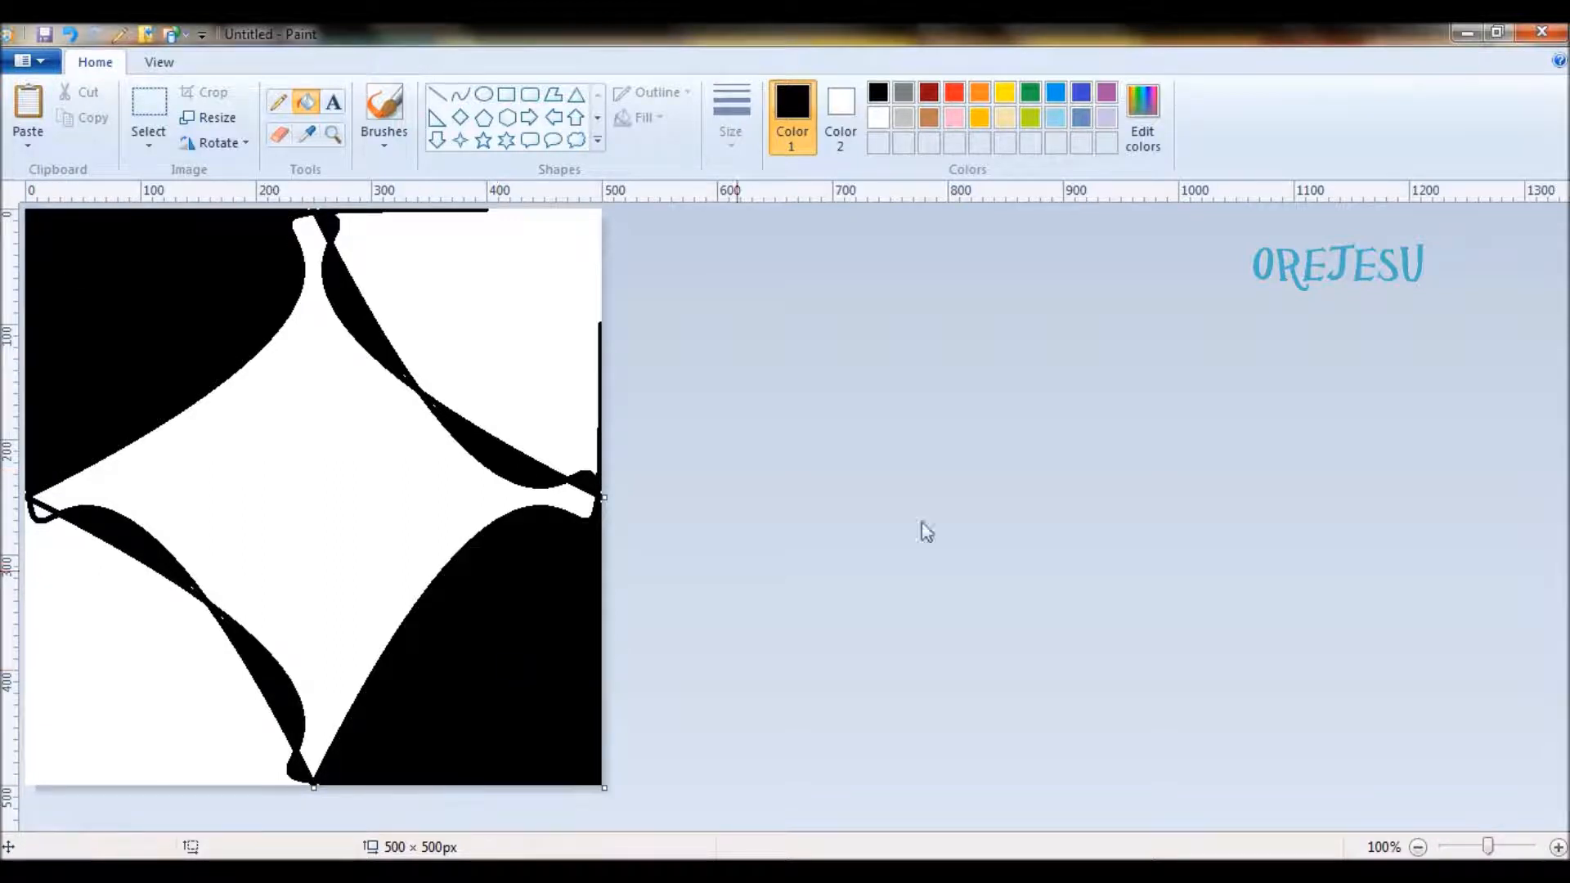
key("ctrl+a")
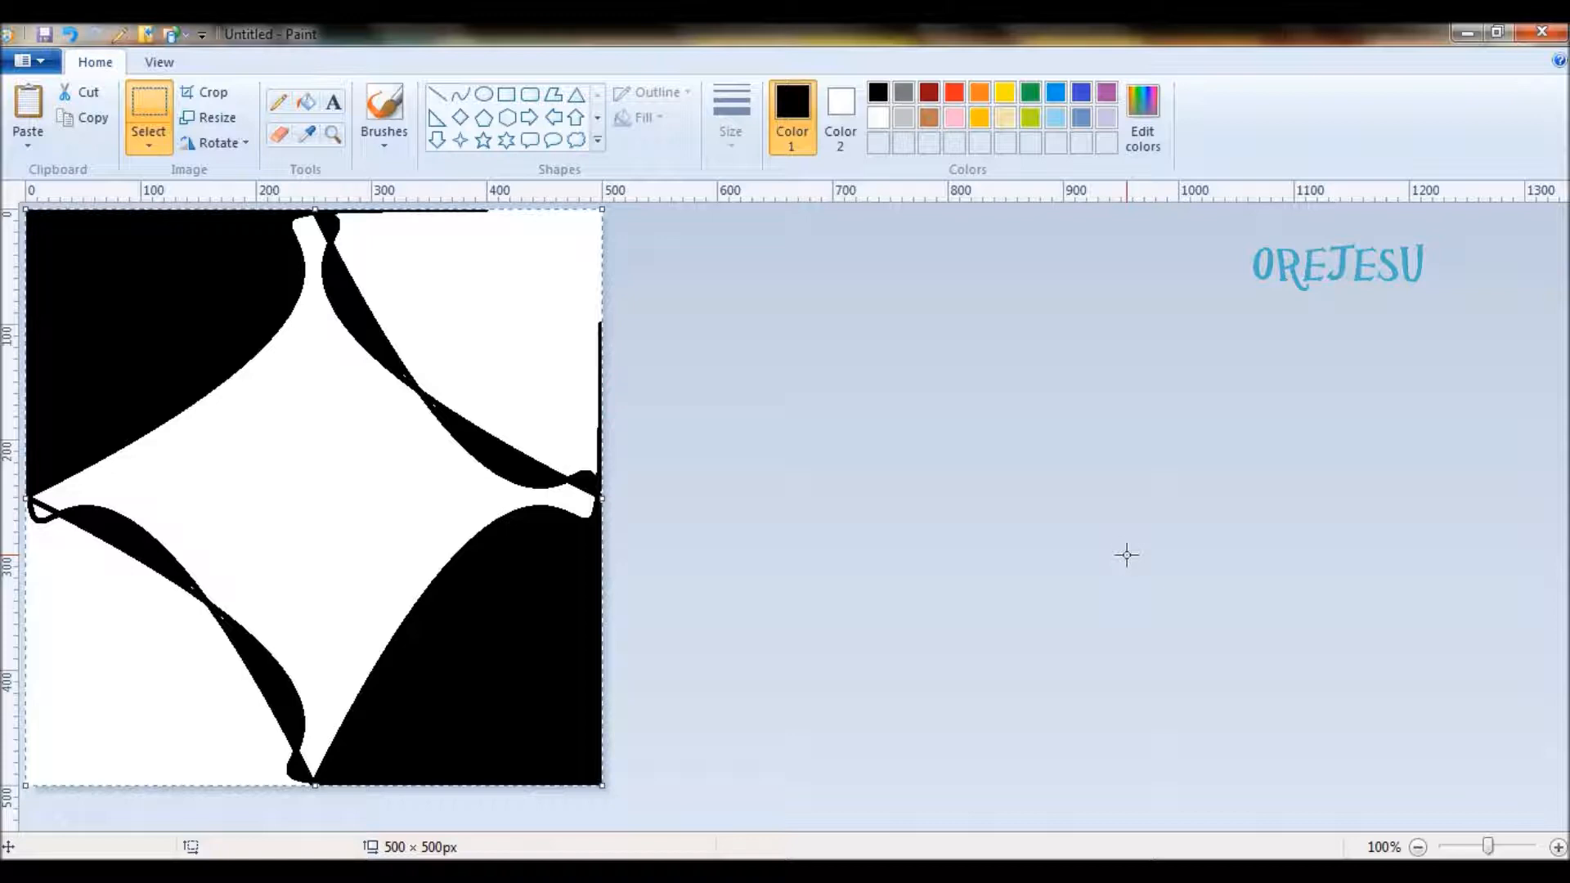
left_click(245, 144)
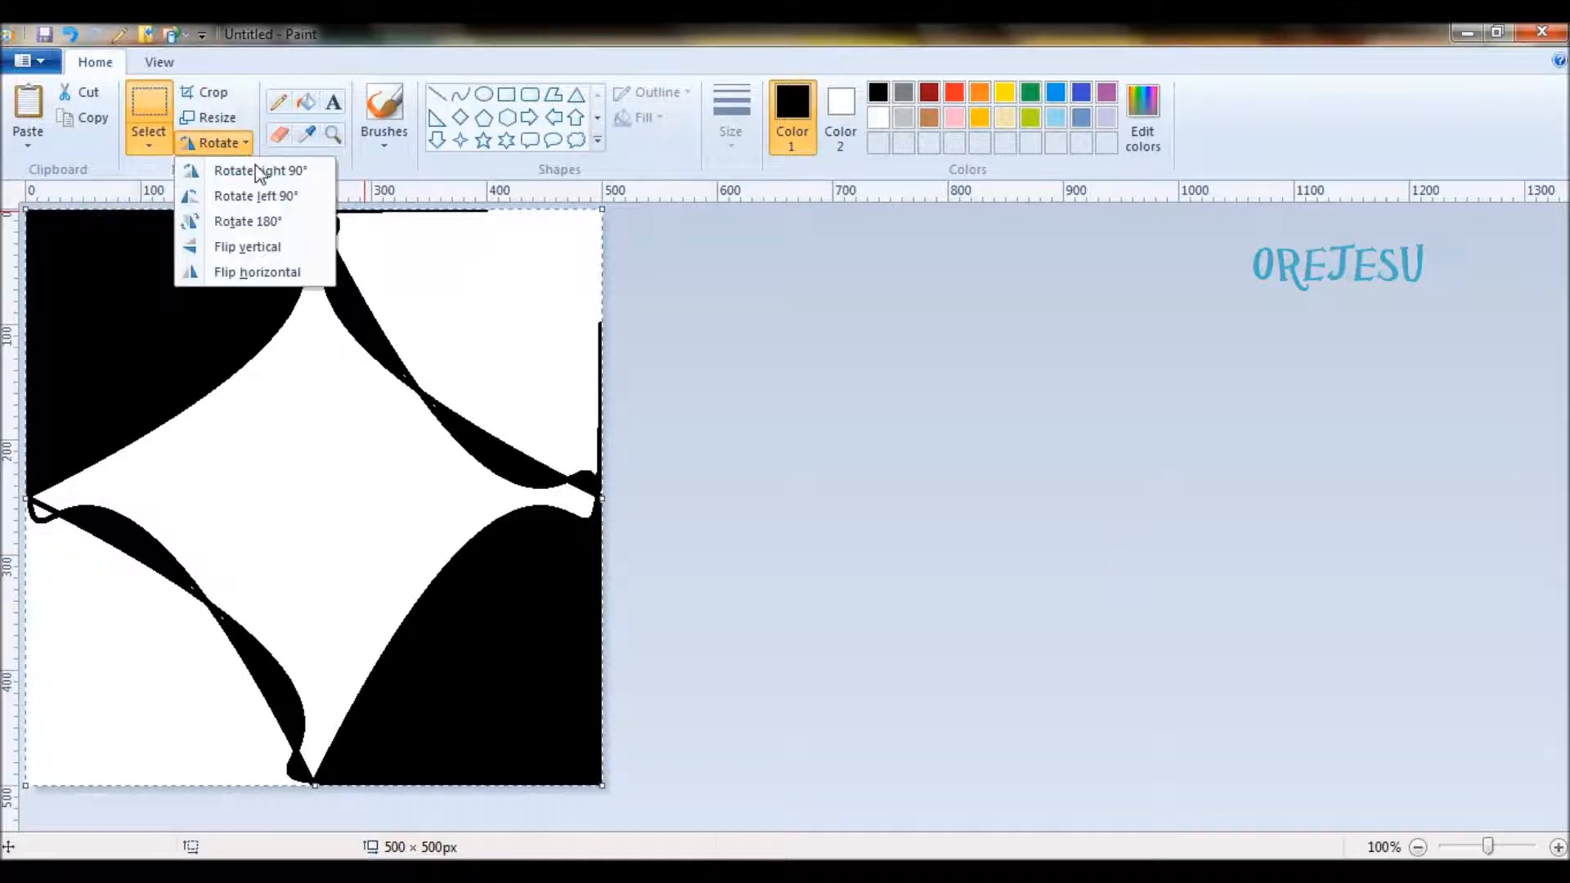
left_click(261, 171)
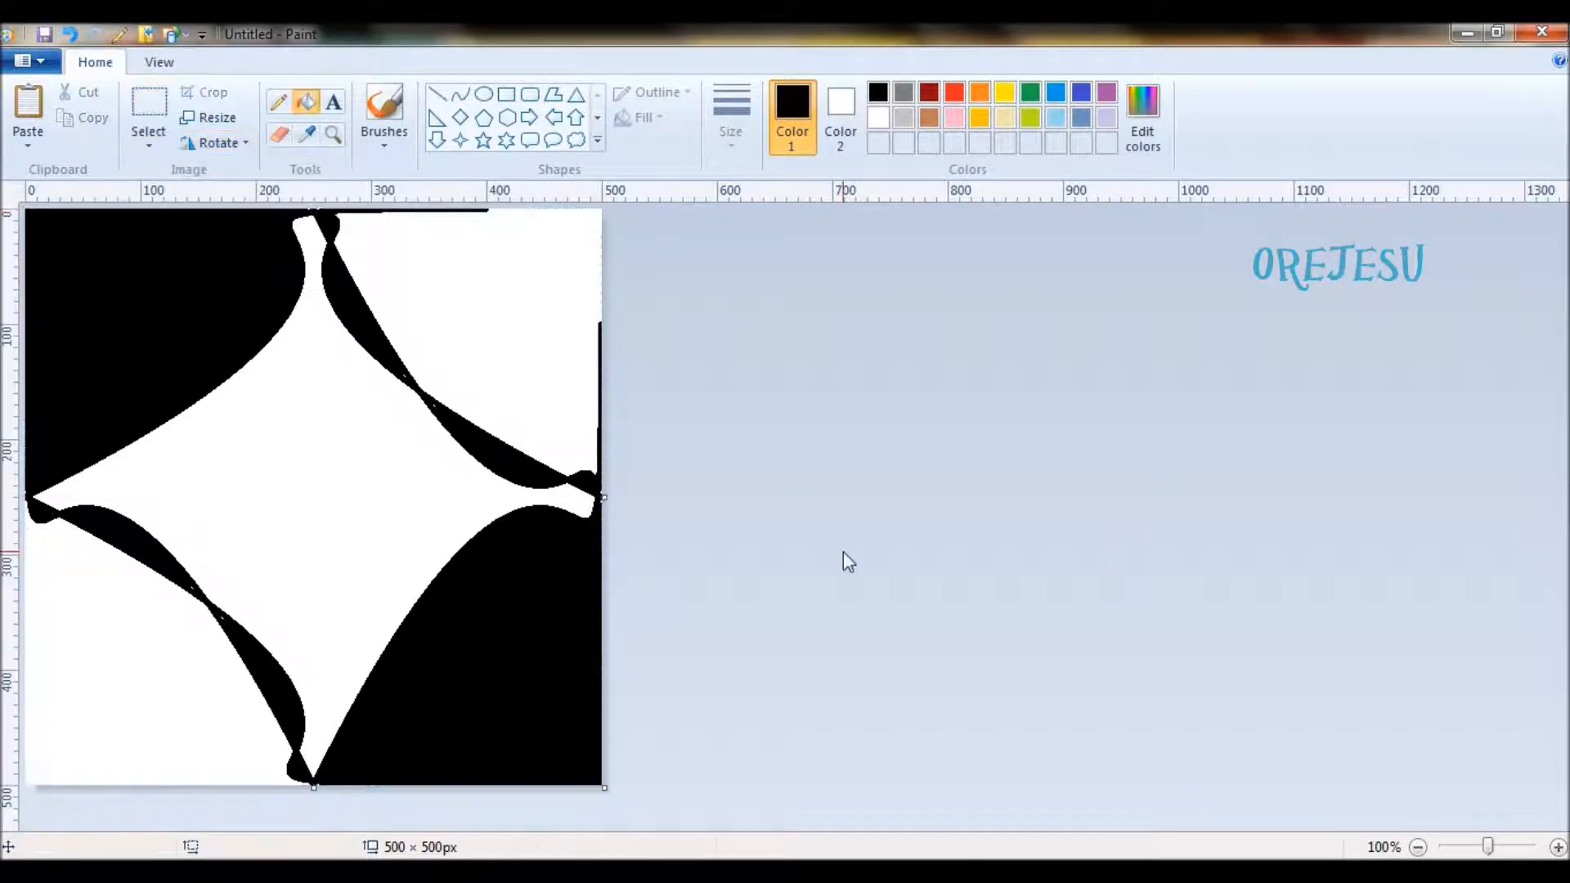
- Select the whole filled drawing and overlay a copy rotated right 90° to blacken everything around the central star
key("ctrl+a")
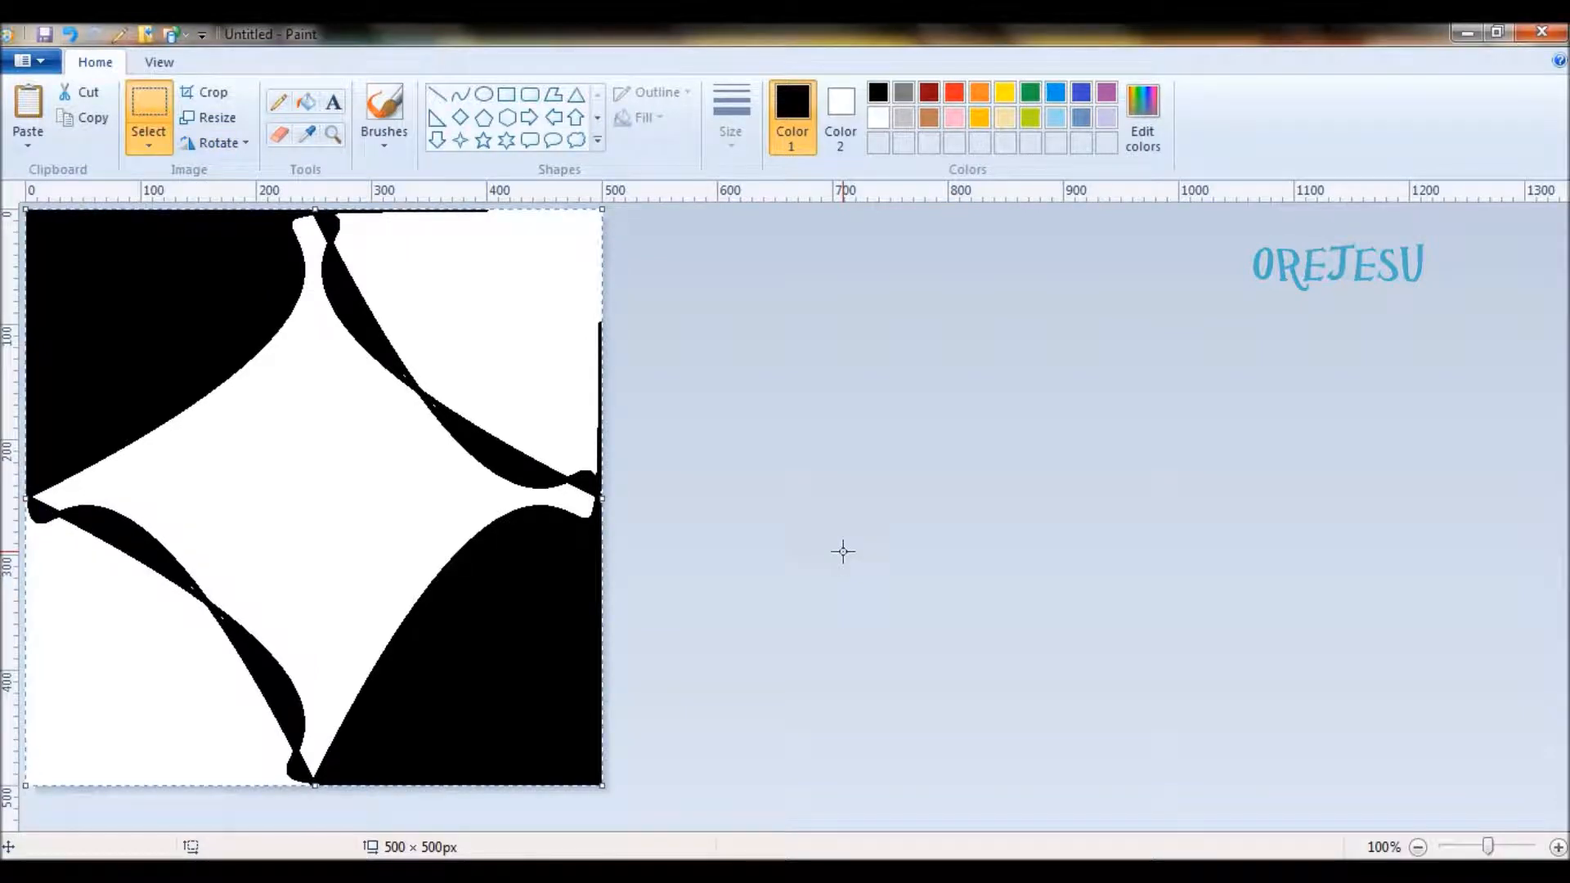
left_click(244, 143)
left_click(254, 172)
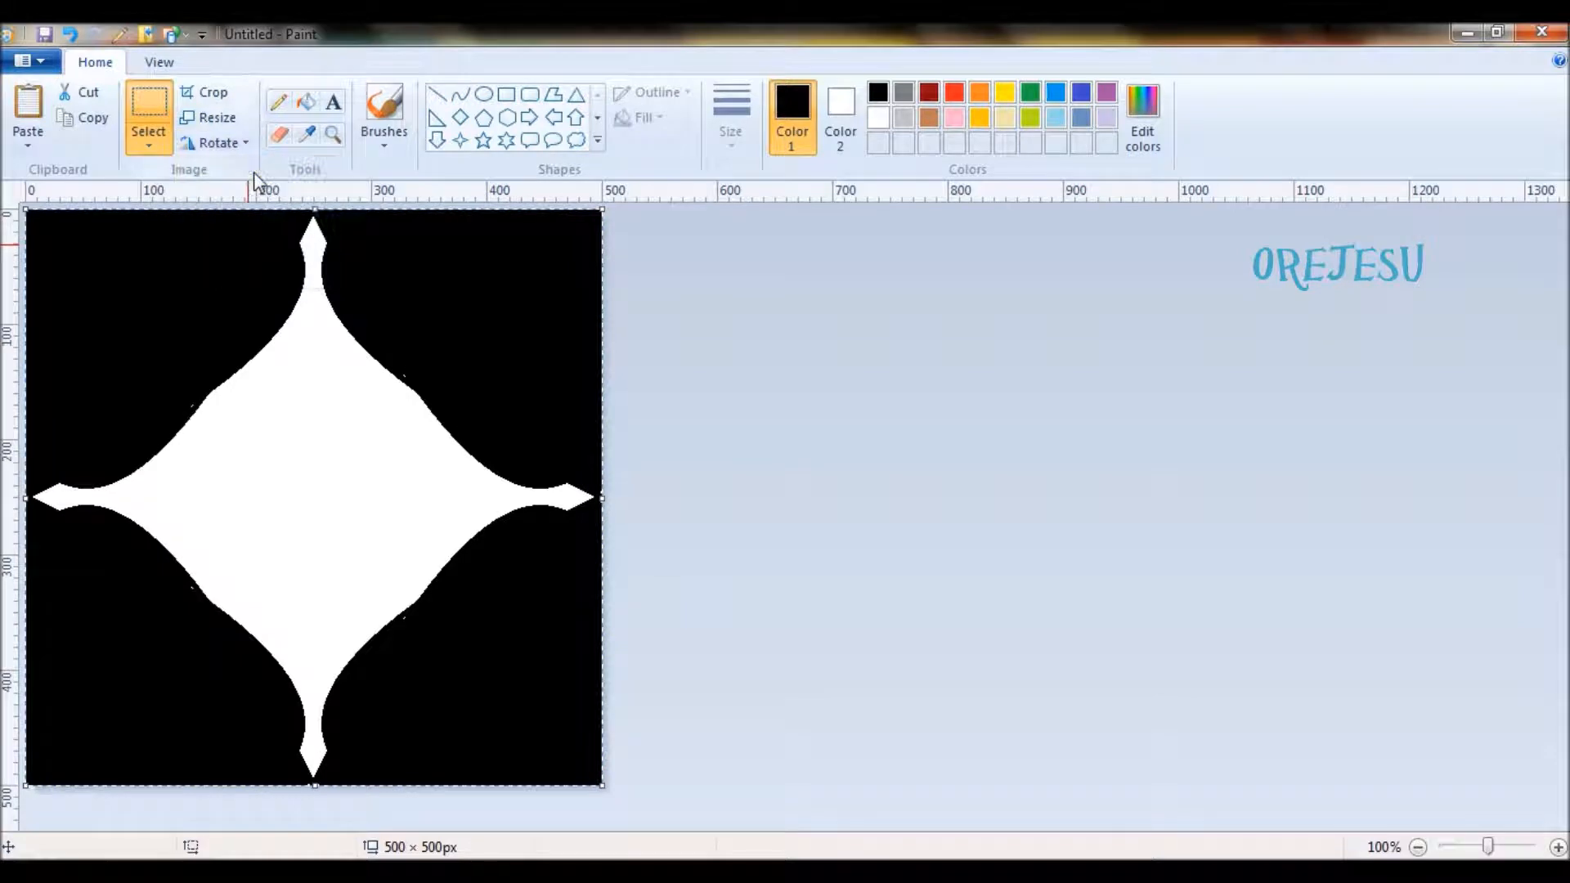
left_click(885, 490)
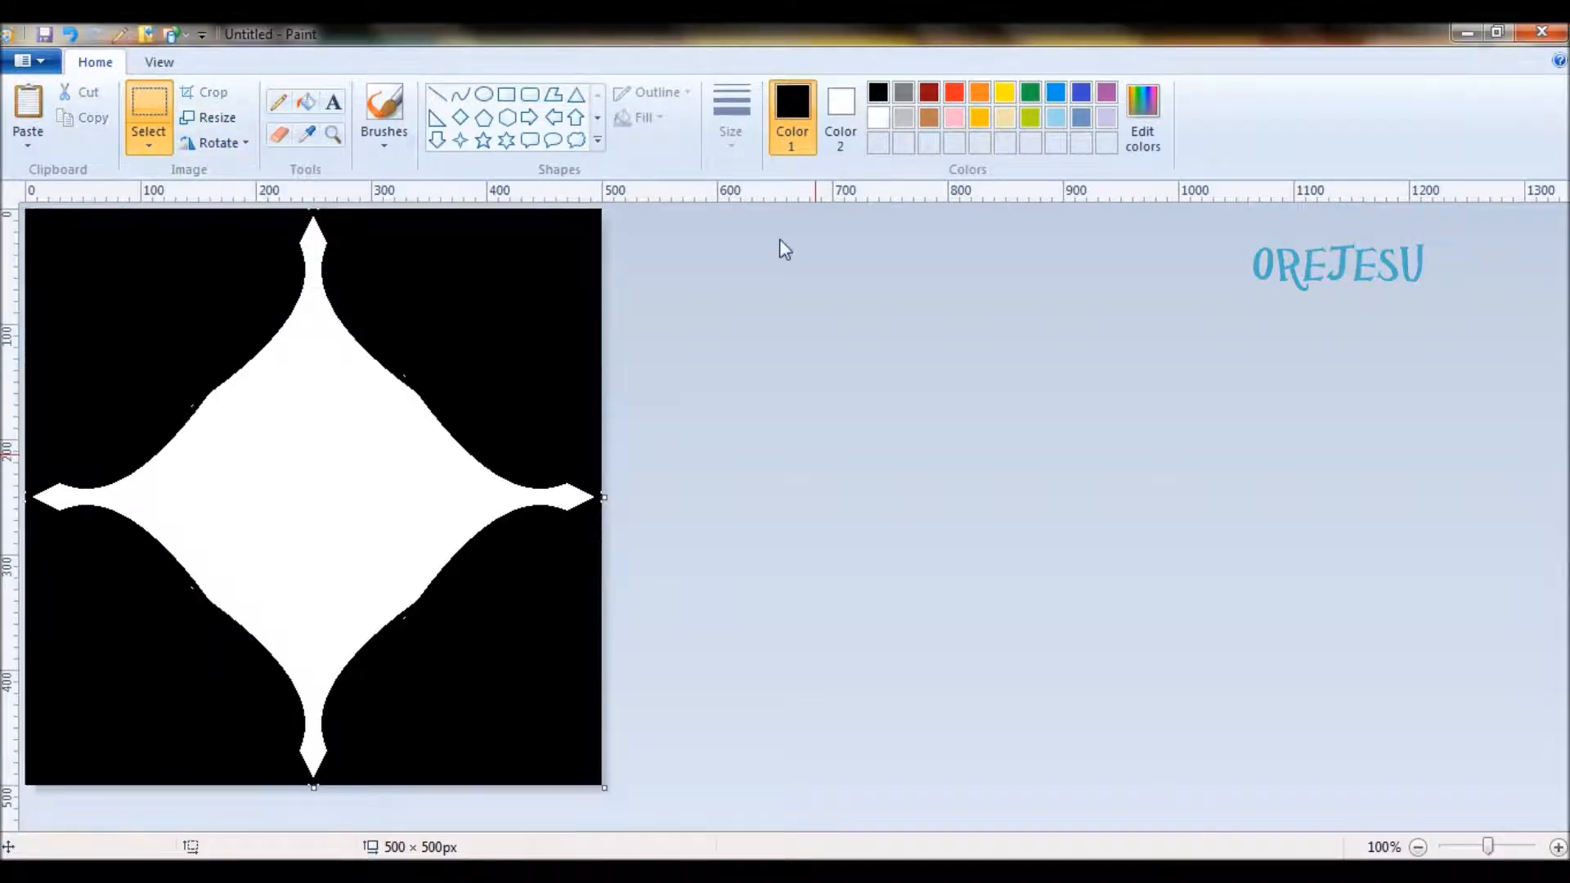
- Fill the central star with the pink basic color (Red 255, Green 0, Blue 128) and the surrounding black area with white
left_click(1137, 120)
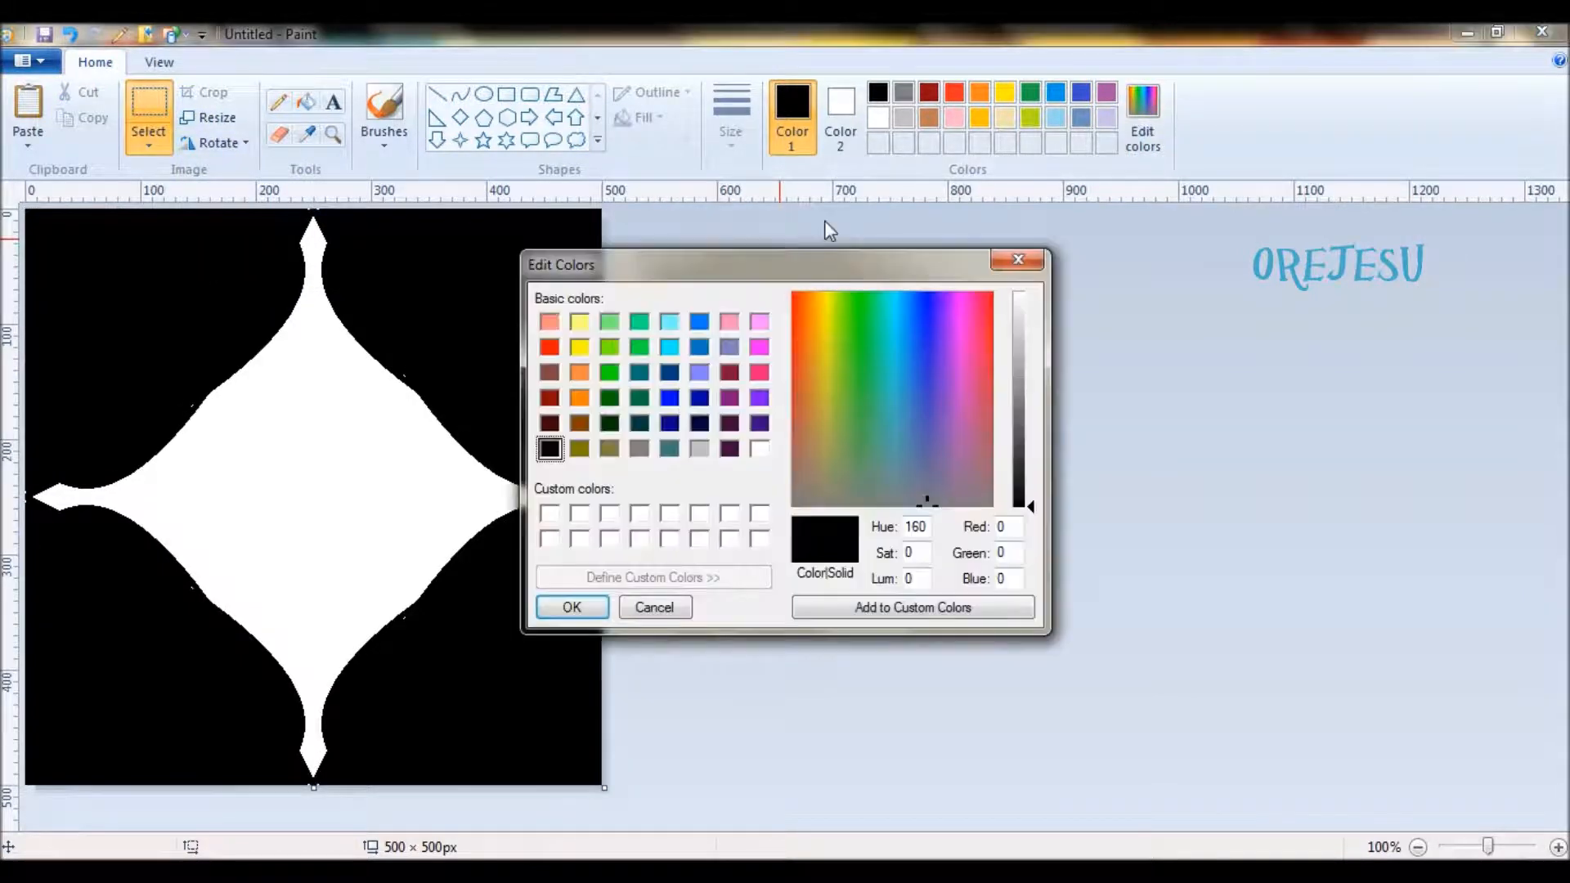
left_click(758, 370)
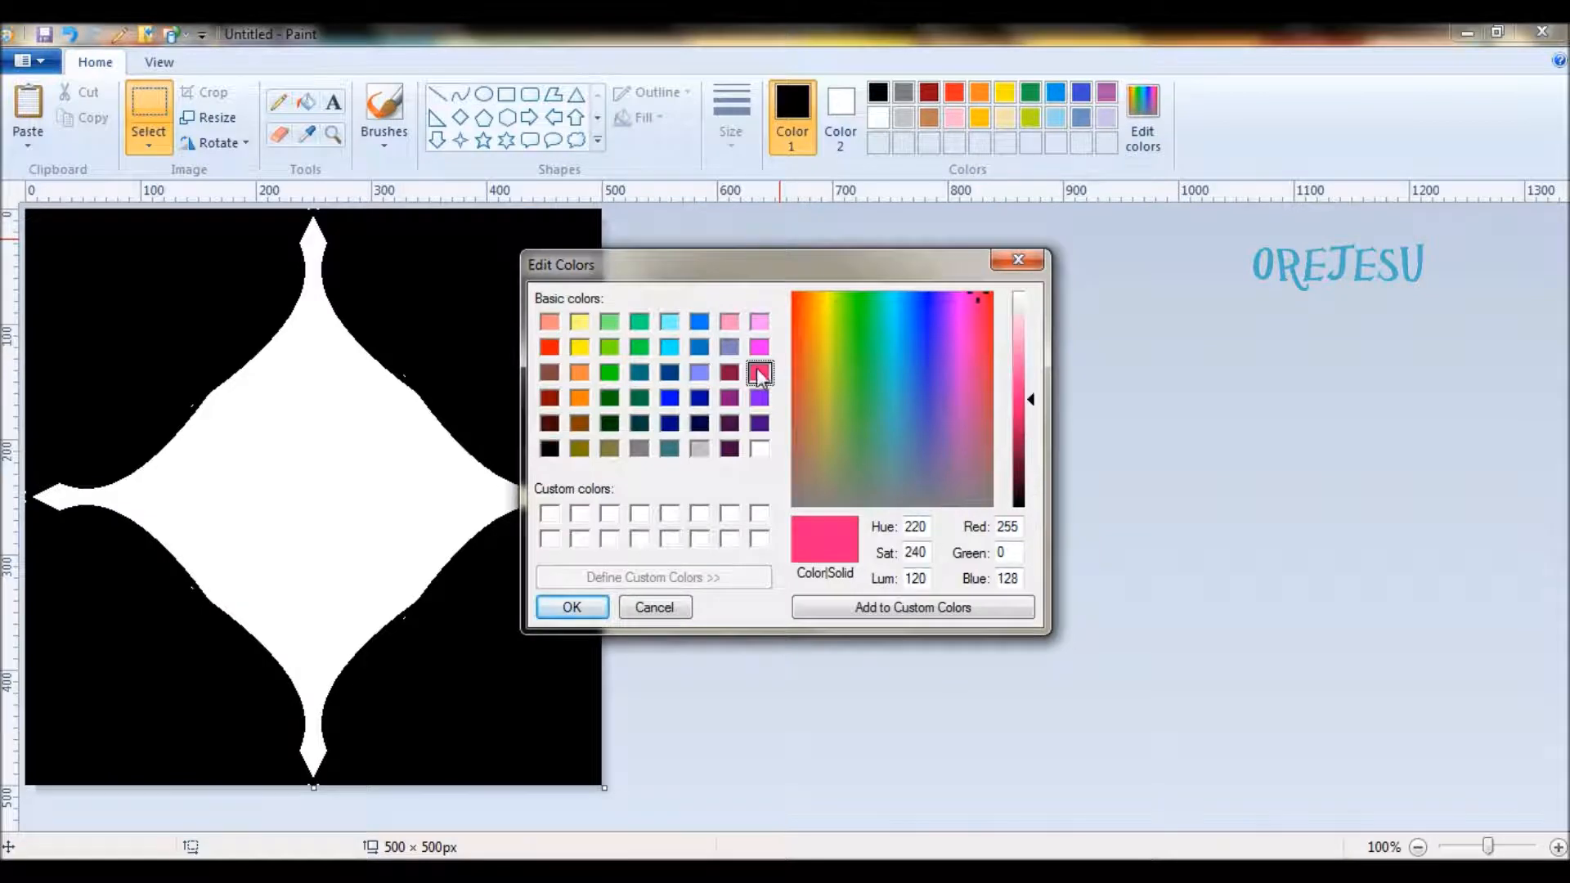
left_click(573, 608)
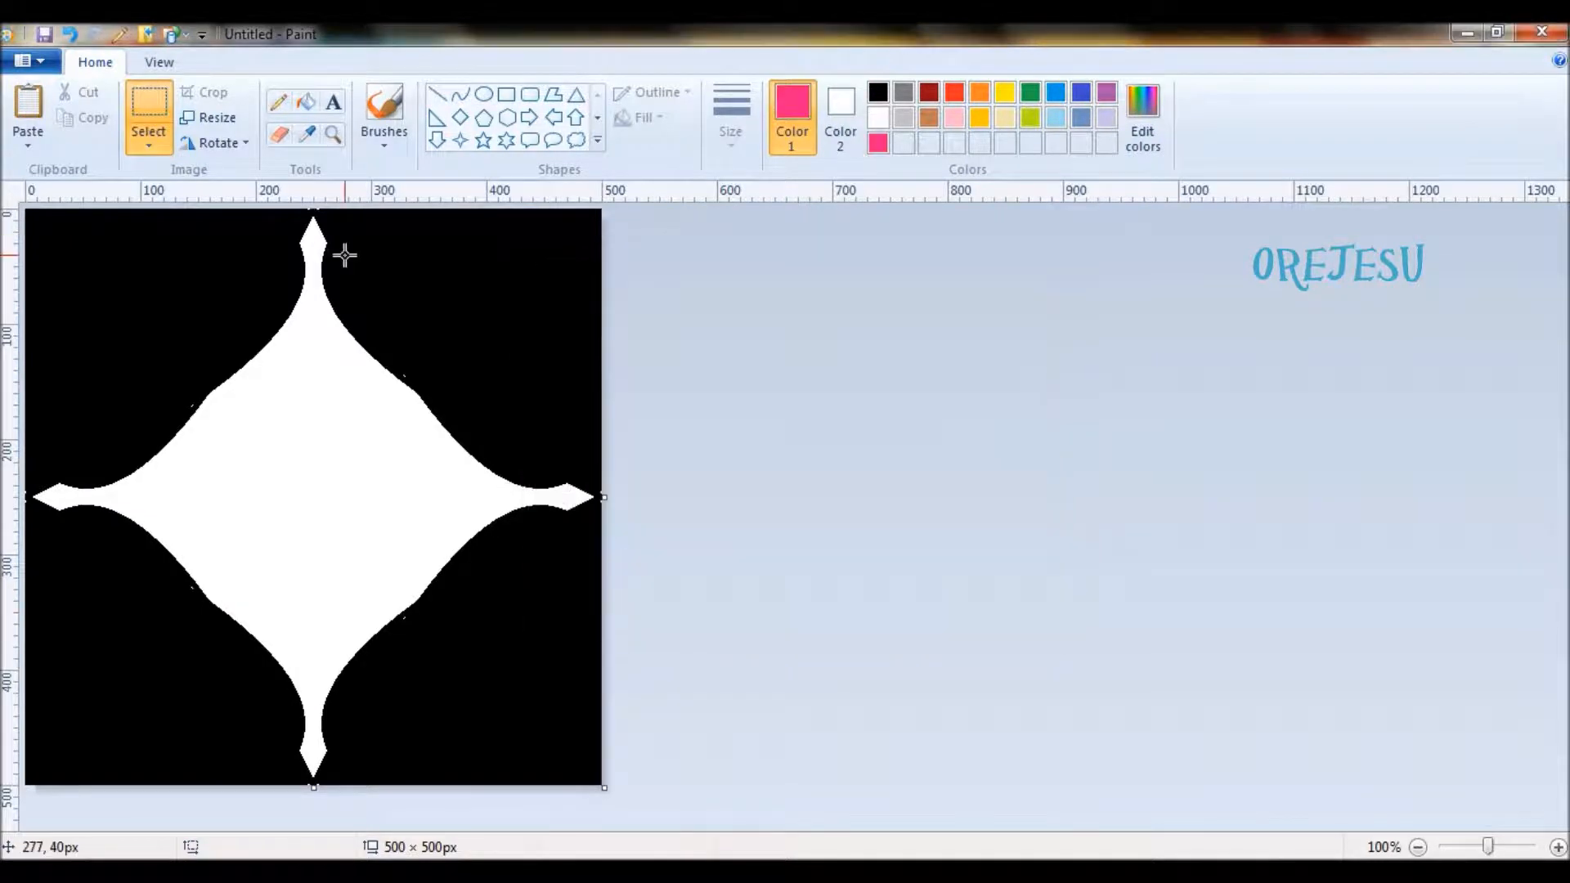
left_click(305, 104)
left_click(314, 404)
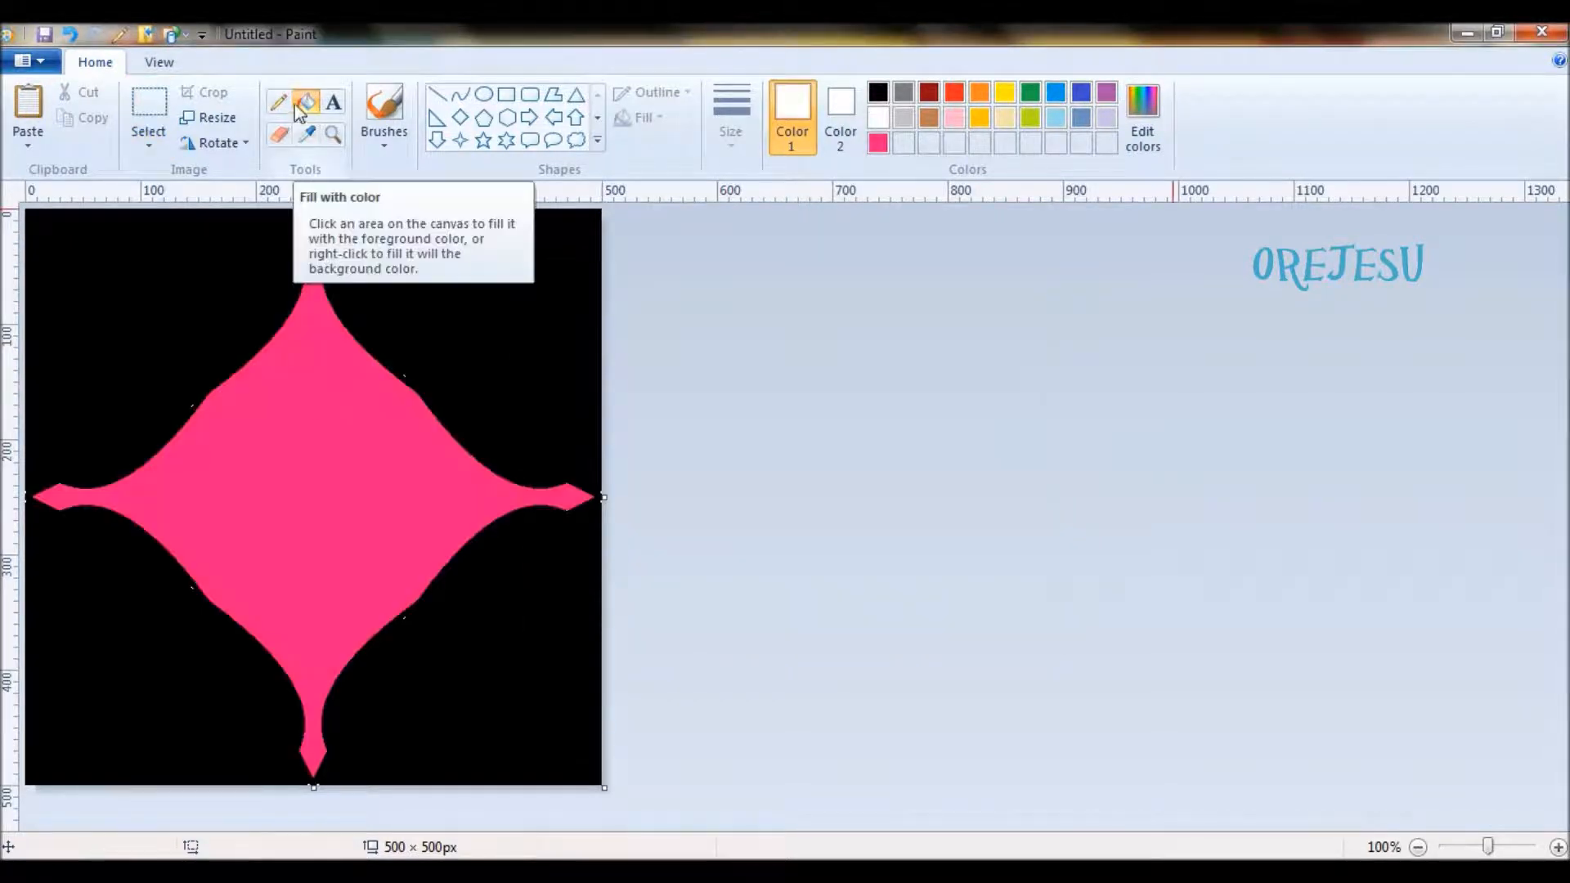
left_click(529, 337)
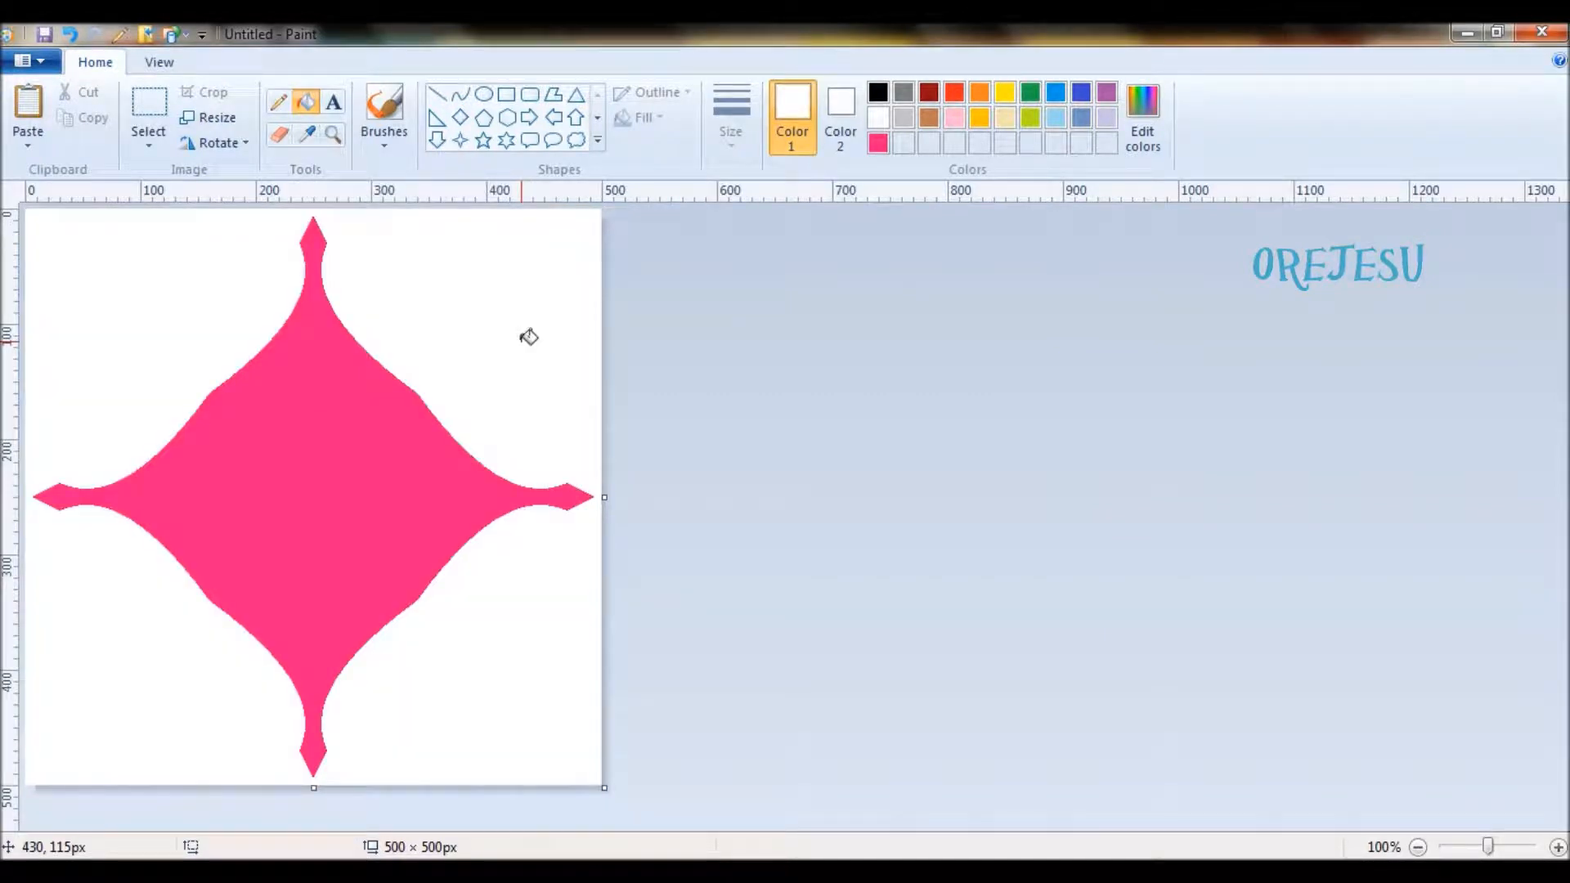
- Draw a black curve from 0, 200 px to about 100, 100 px, bent toward 200, 0 px and the canvas's upper-left corner to form a loop
left_click(460, 96)
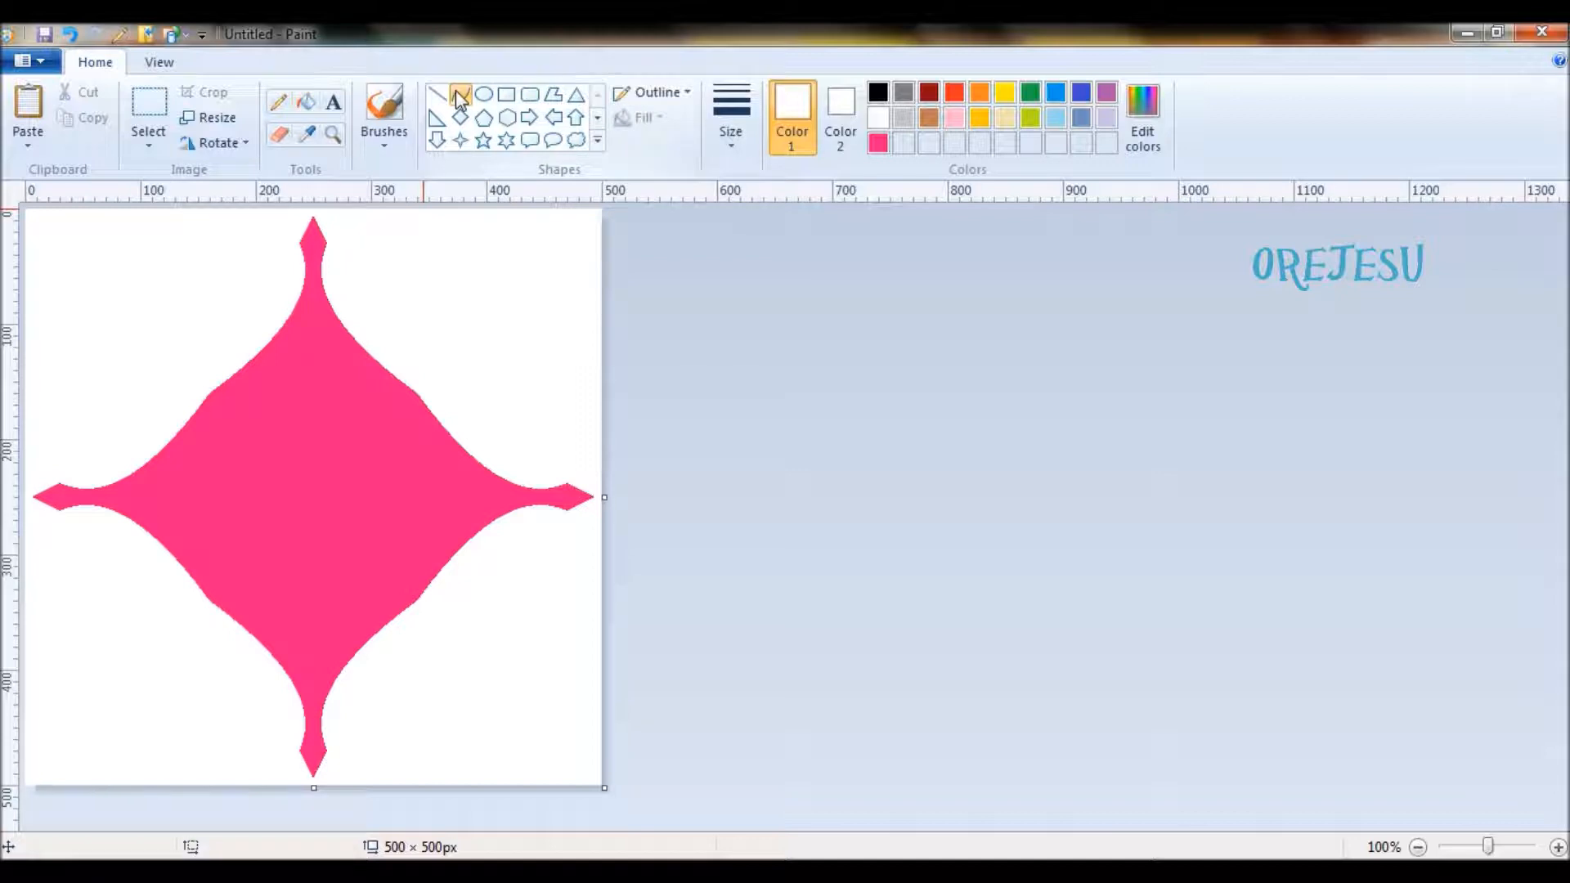
left_click(875, 95)
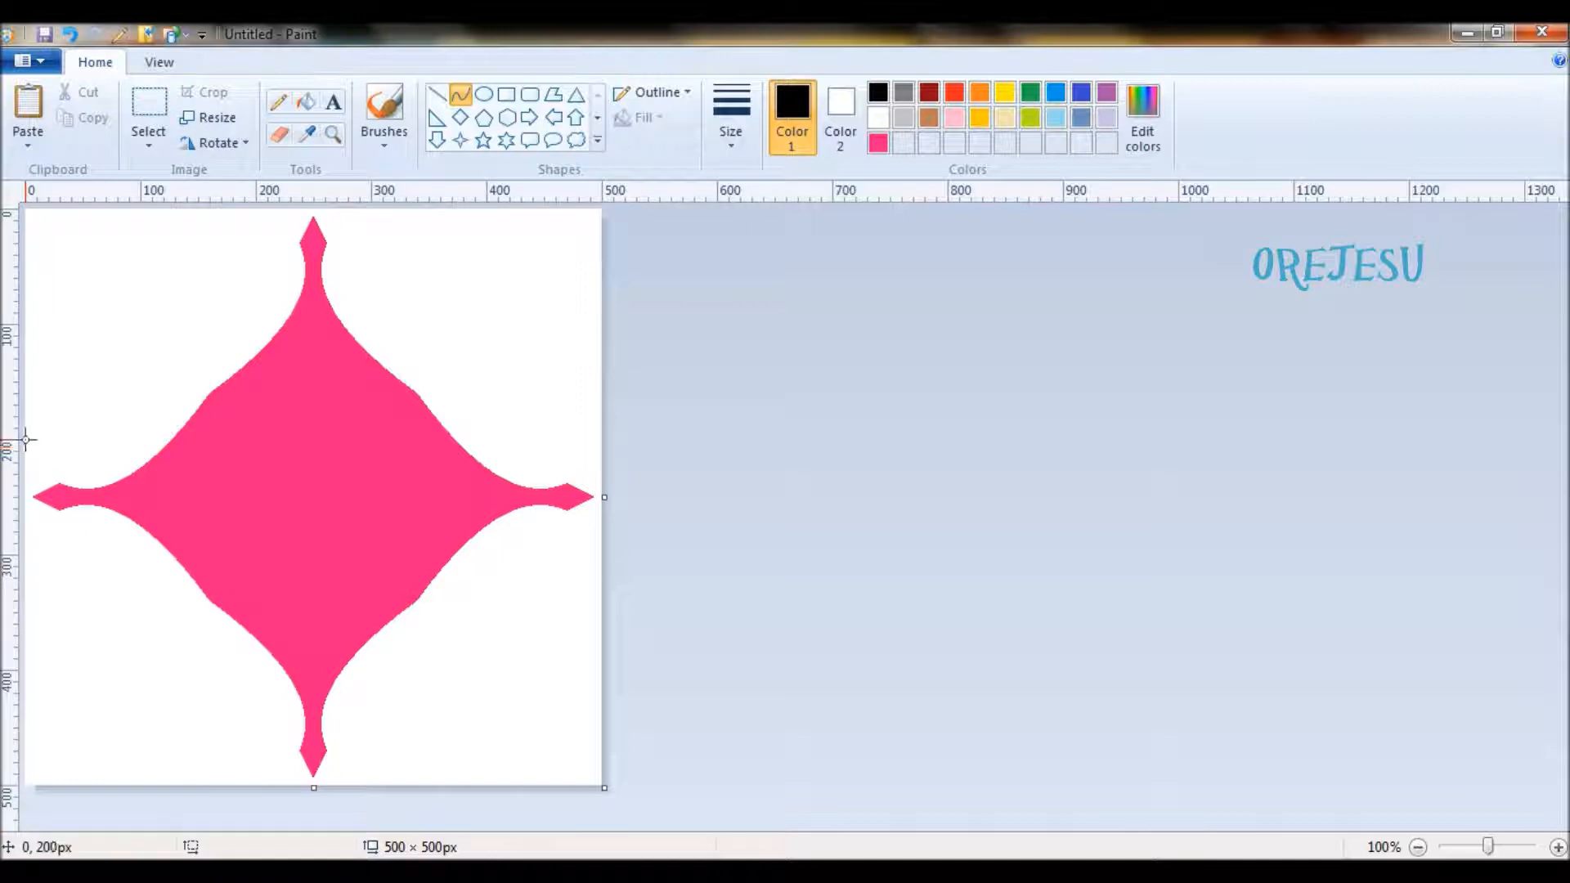
left_click_drag(27, 439, 141, 323)
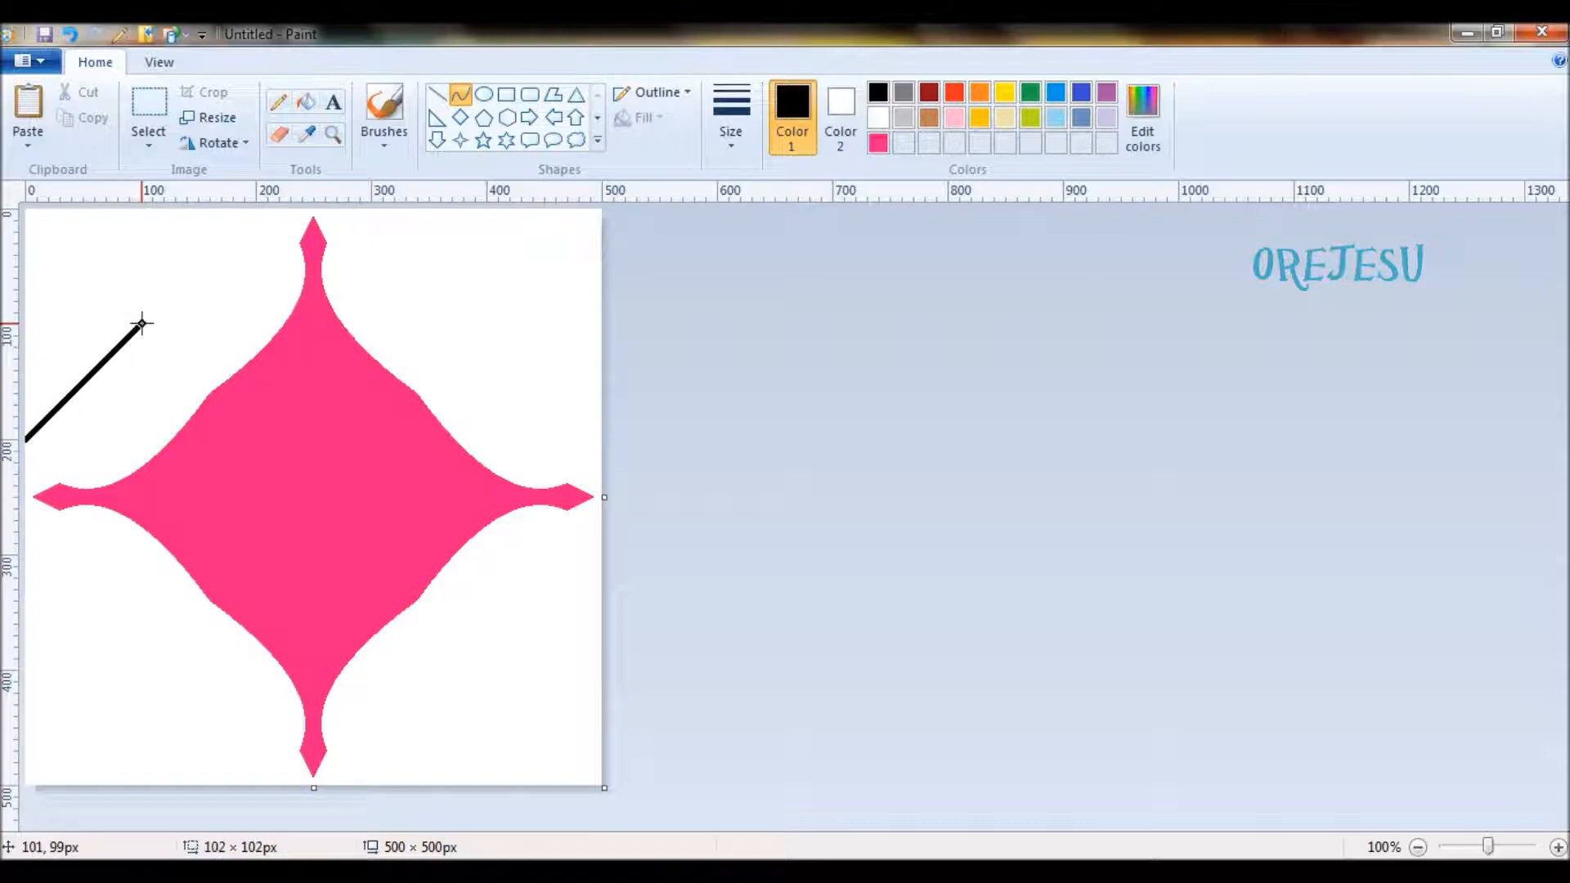
left_click_drag(142, 323, 141, 324)
left_click_drag(26, 440, 256, 209)
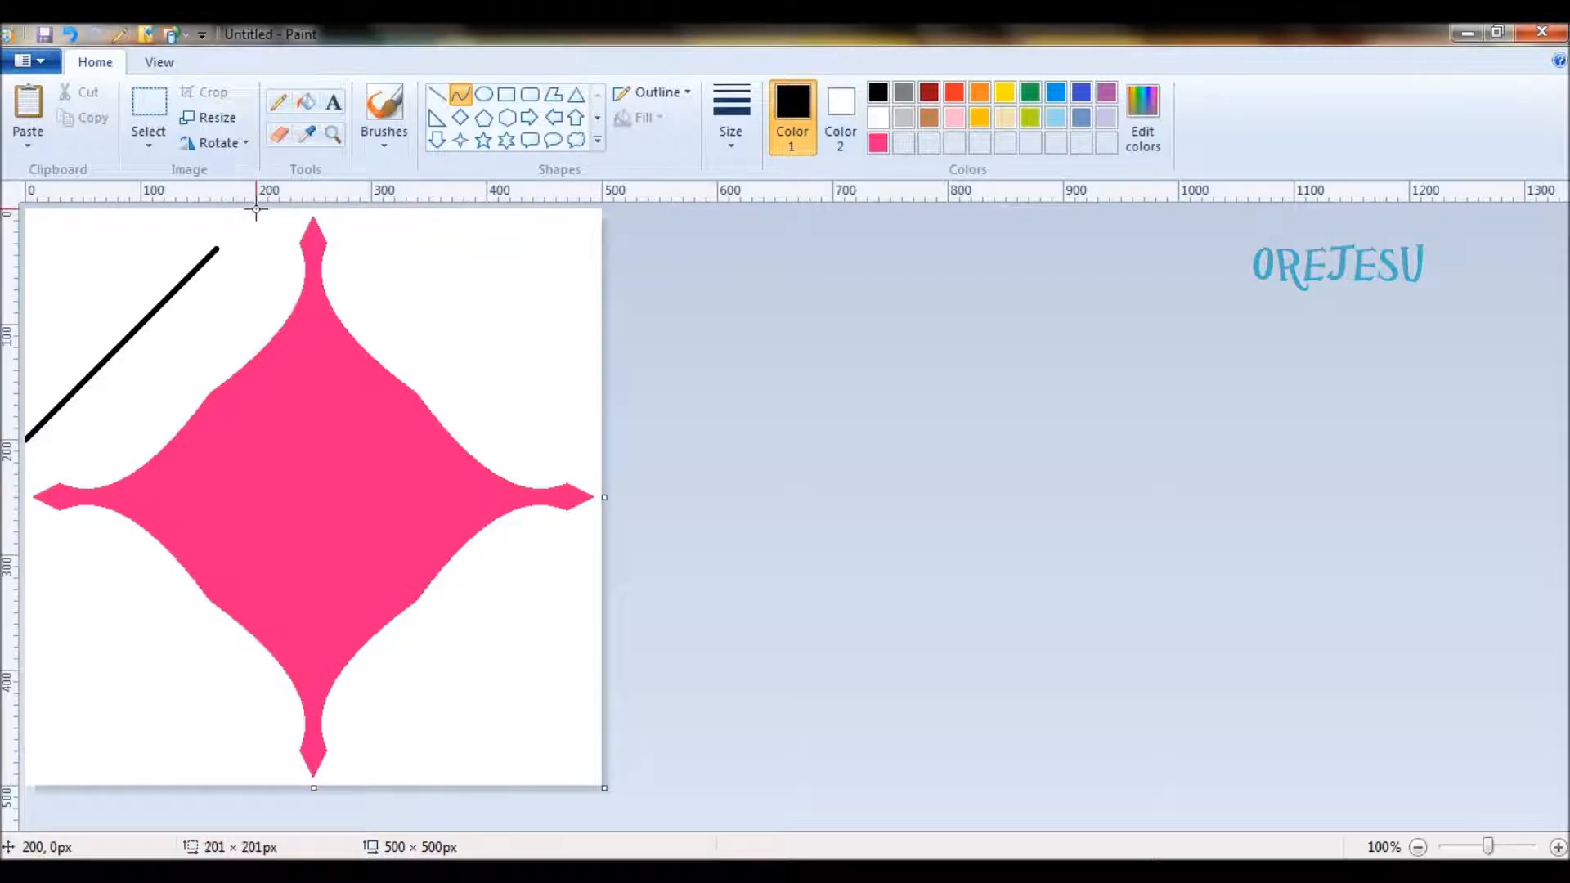
left_click(26, 210)
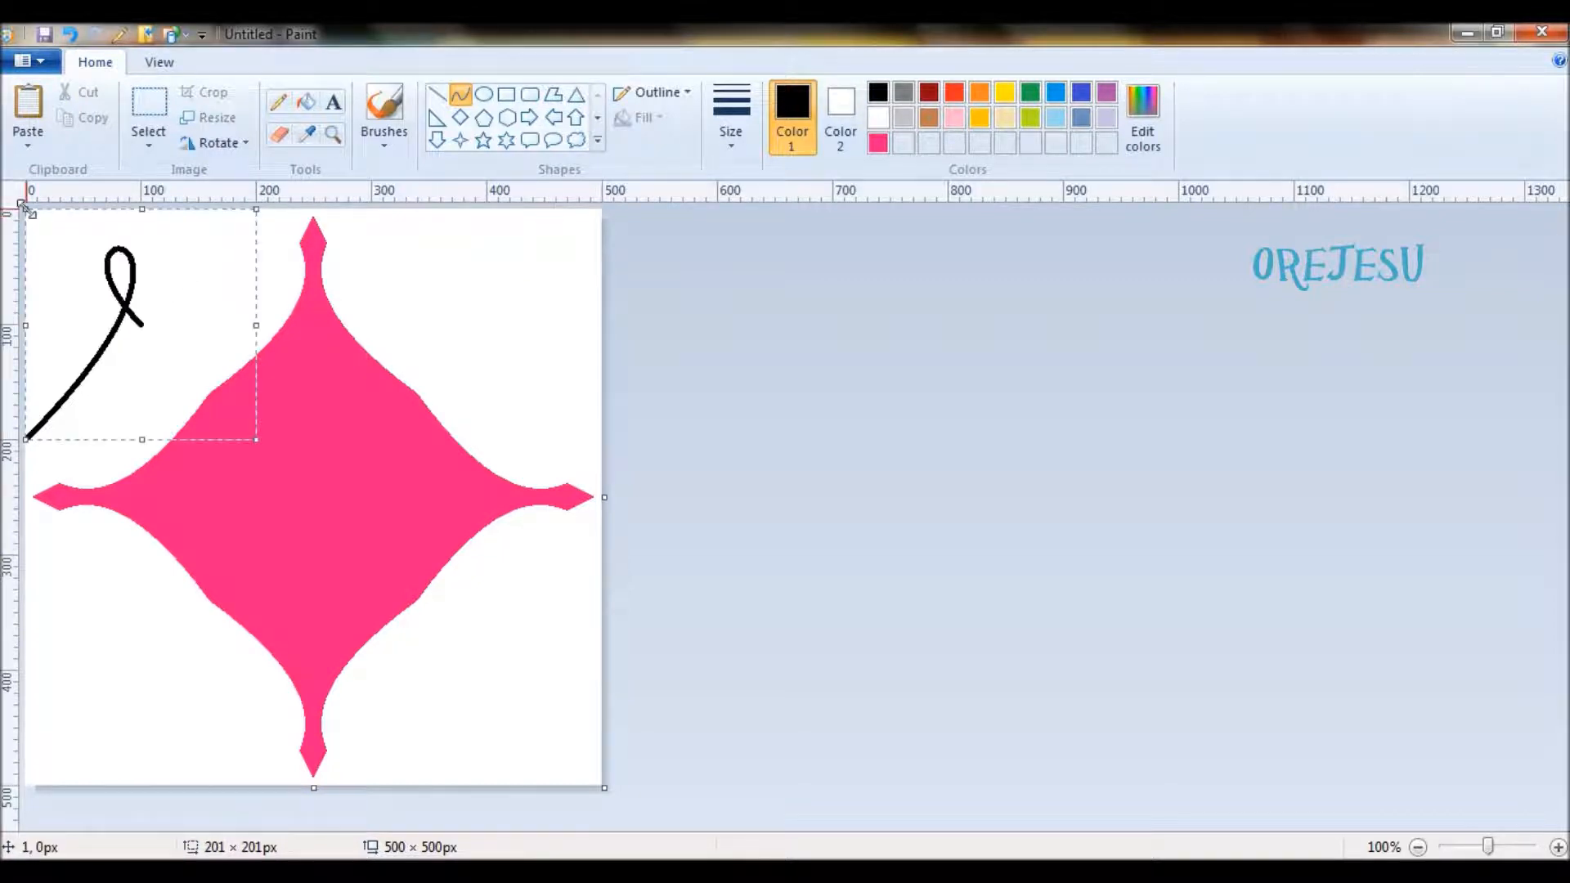
left_click(1064, 420)
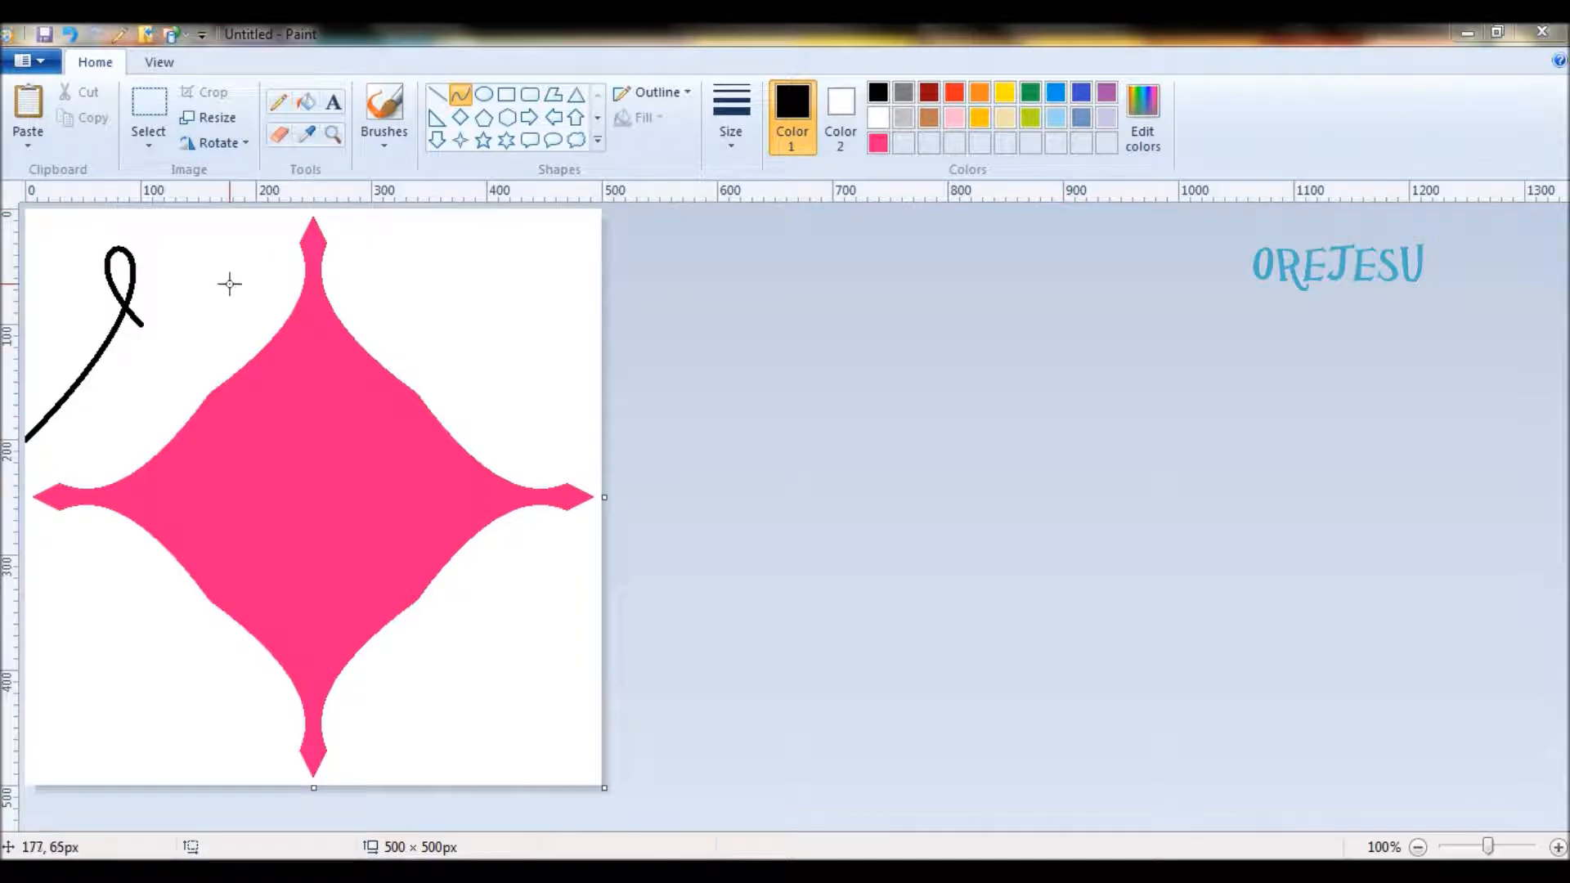
- Enclose the looped curve in a rectangular selection and overlay a horizontally flipped copy of it
left_click(151, 151)
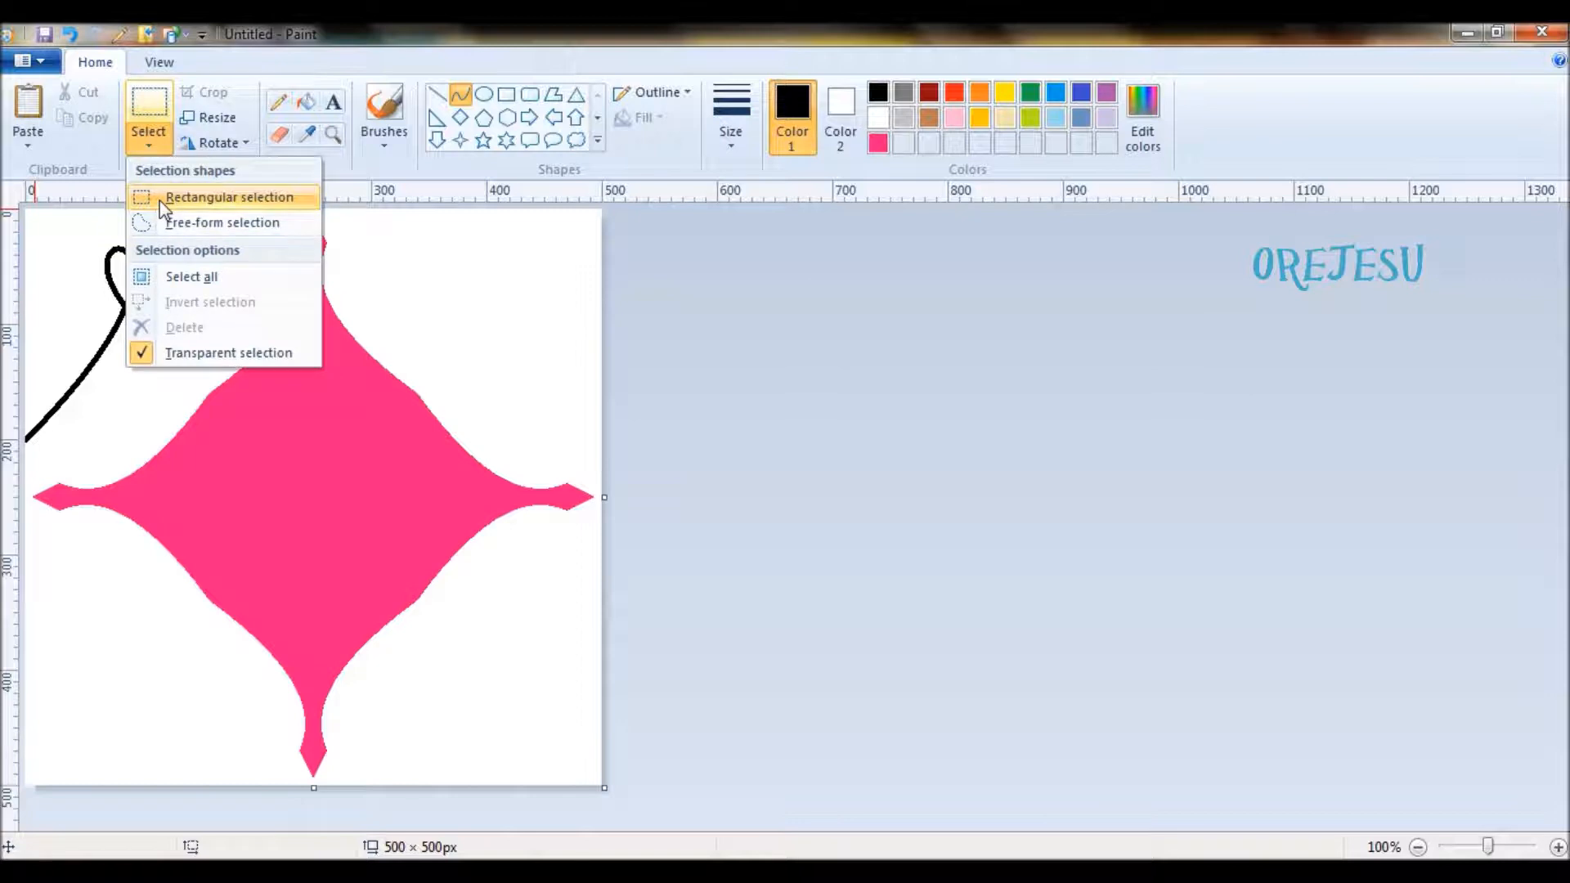
left_click(161, 200)
left_click_drag(26, 211, 146, 441)
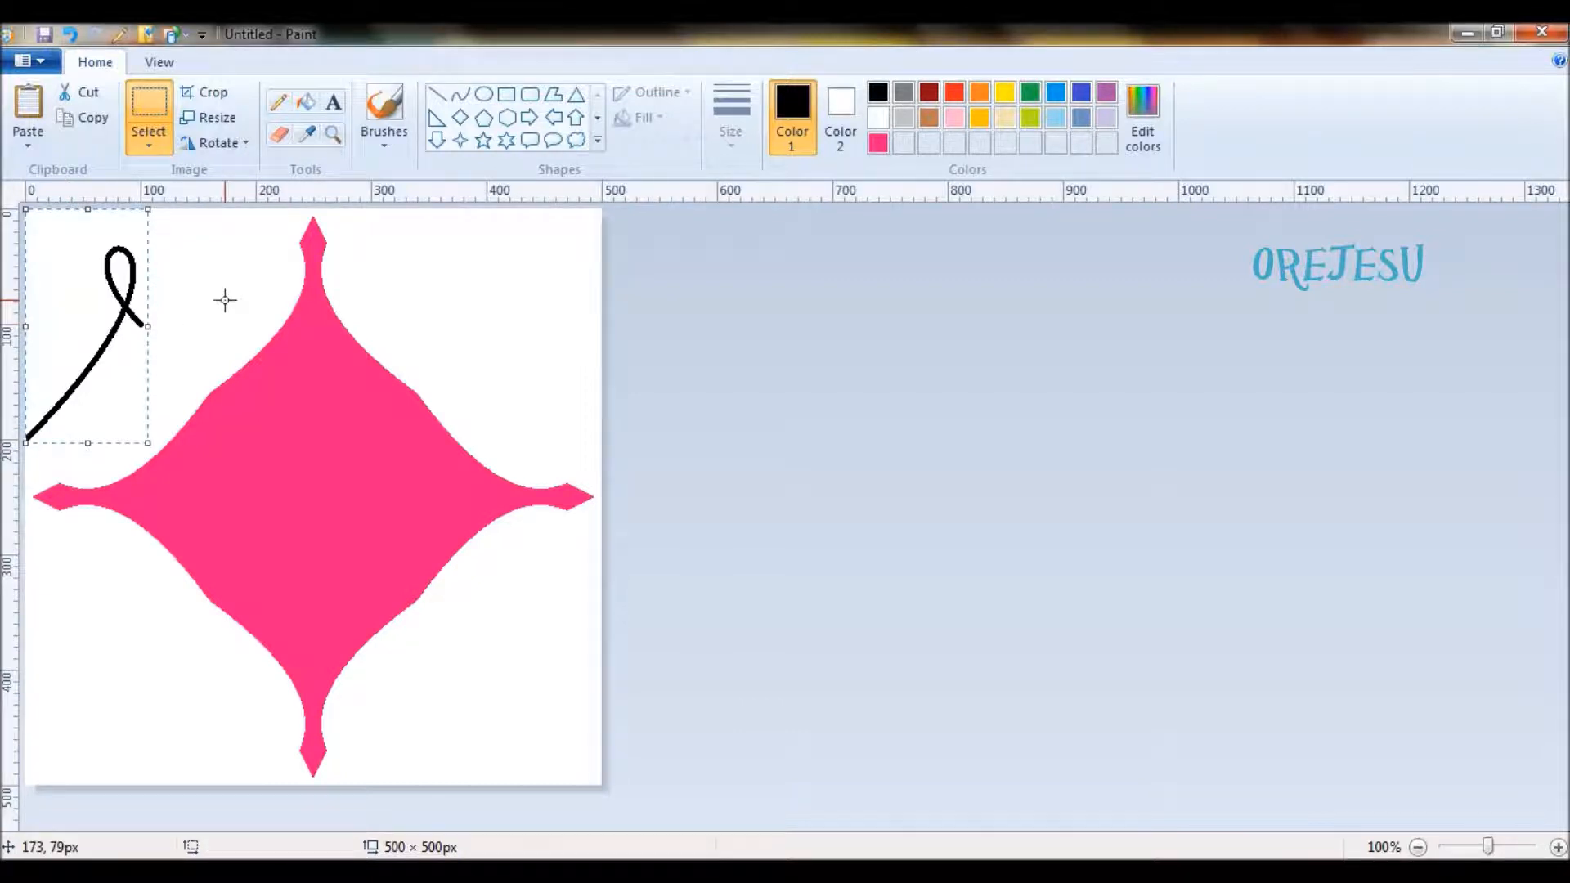
left_click(242, 152)
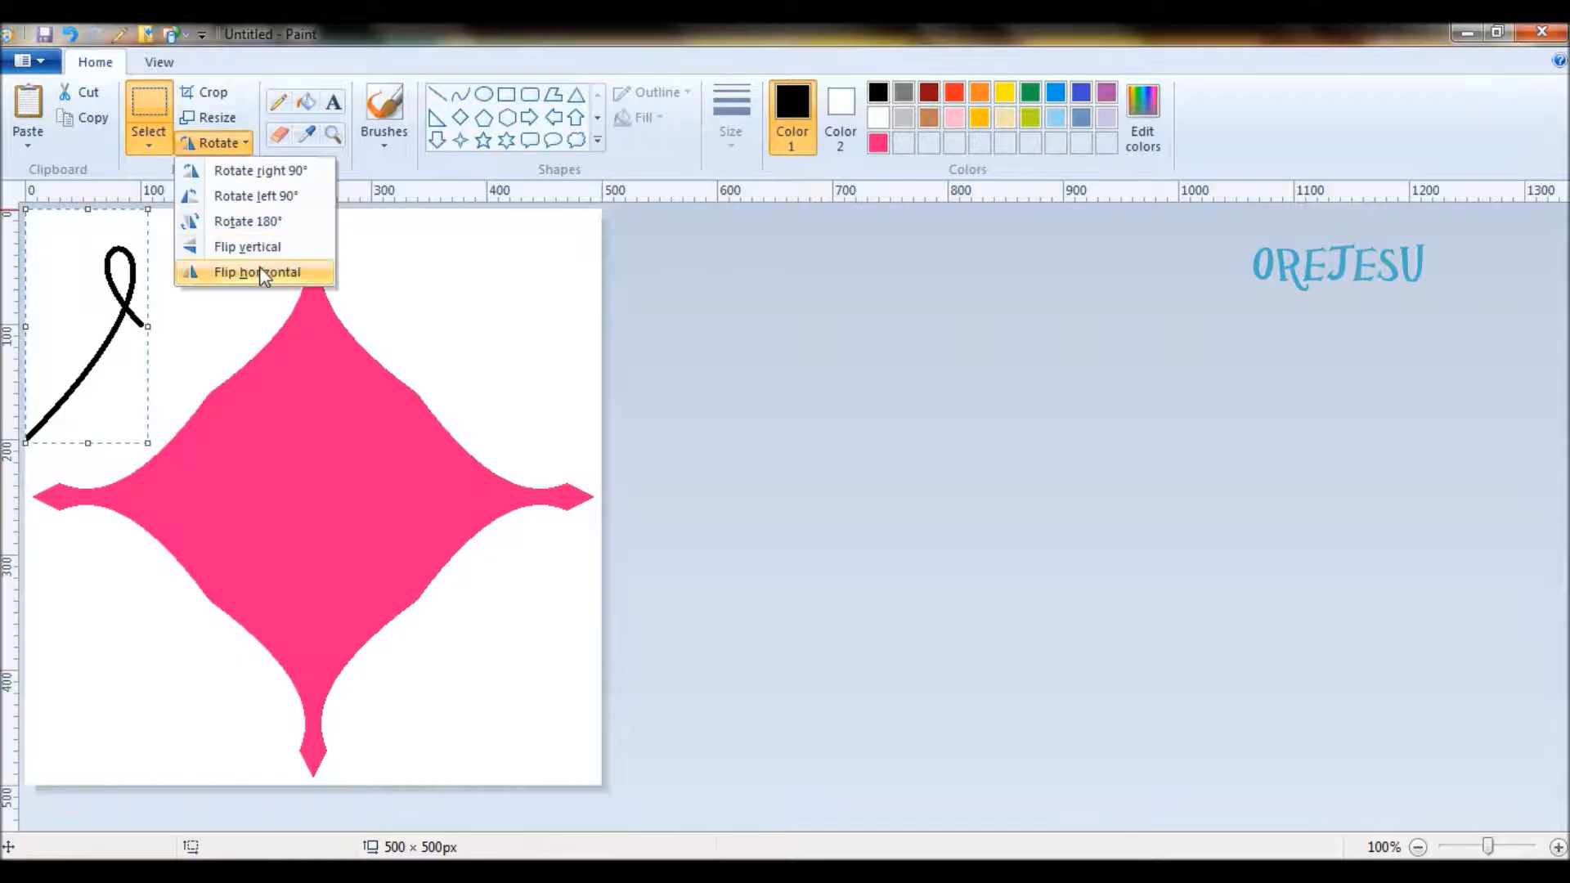
left_click(259, 266)
- Rotate the flipped copy right 90° twice so it mirrors the curve vertically, nudge it until both loop ends meet, and deselect it
left_click(242, 145)
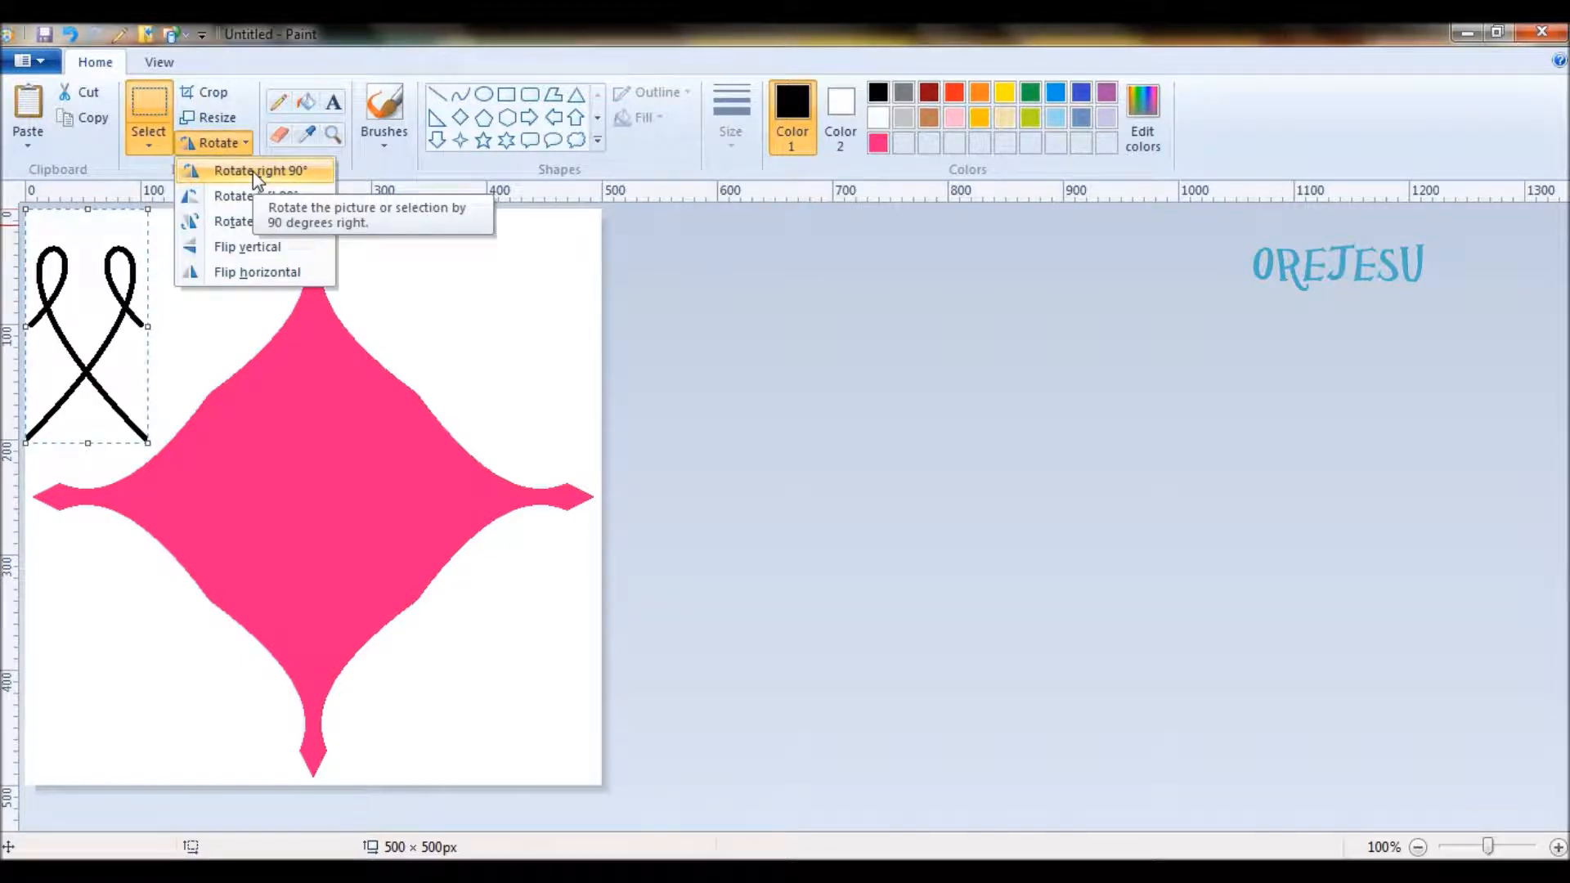
left_click(253, 170)
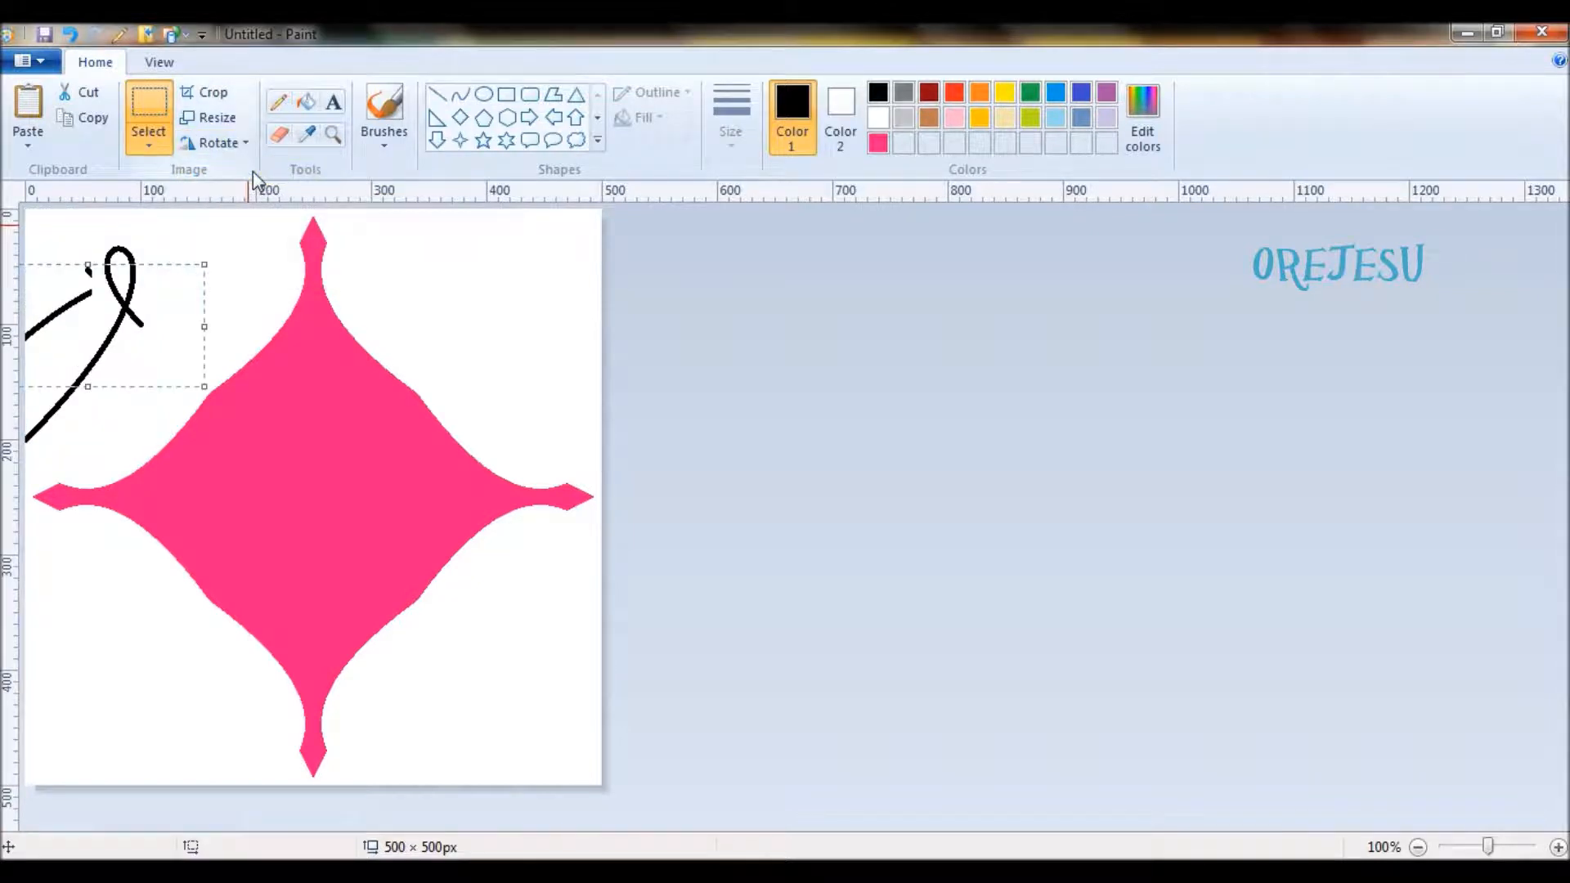
left_click(244, 147)
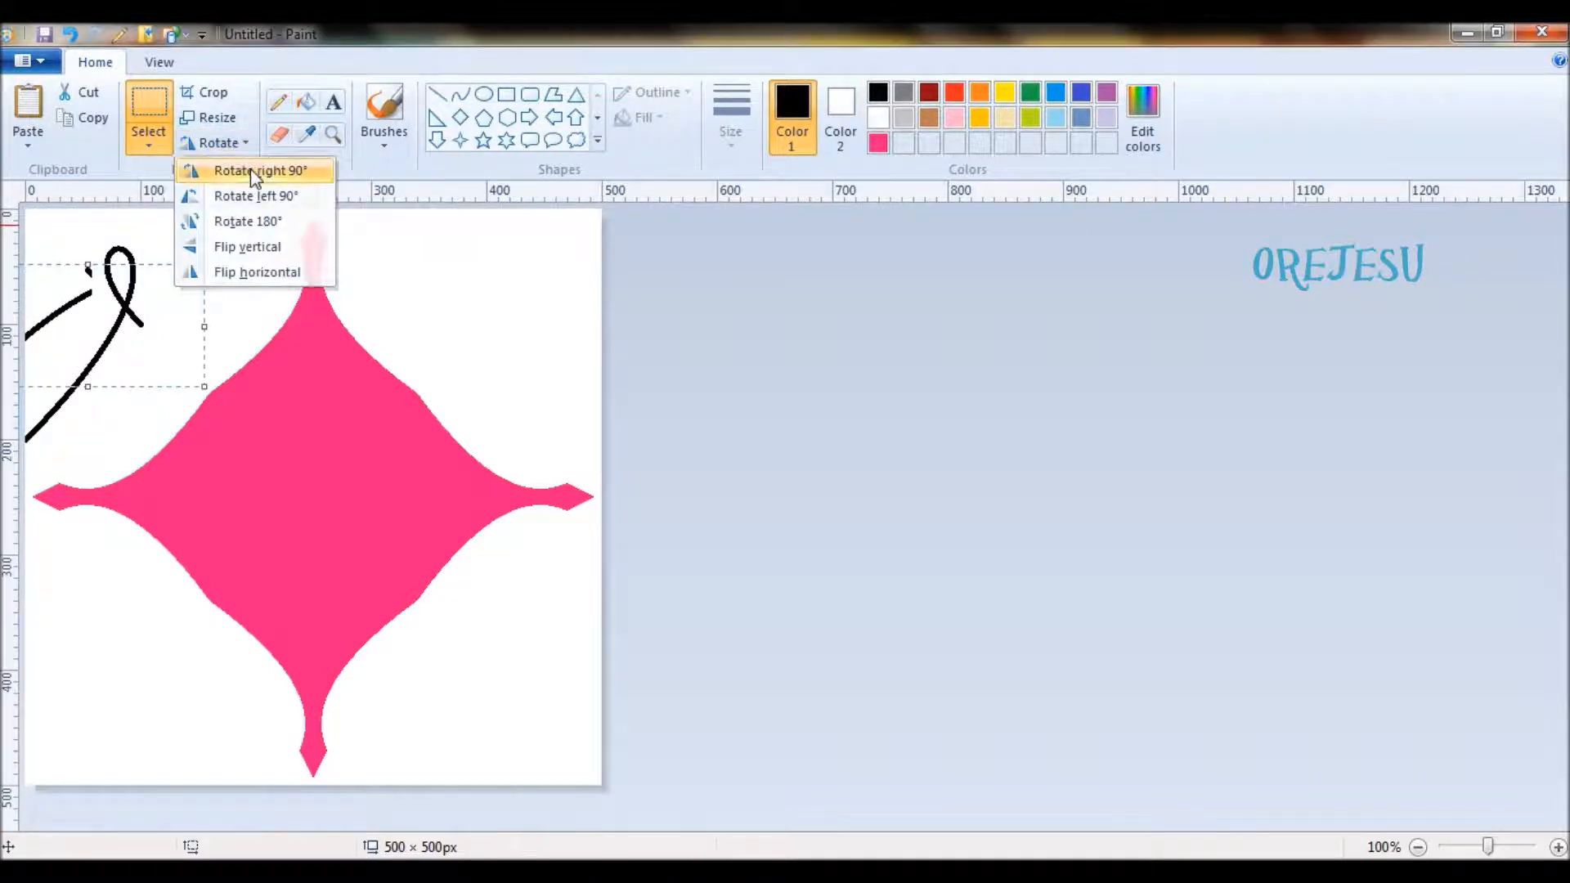
left_click(252, 172)
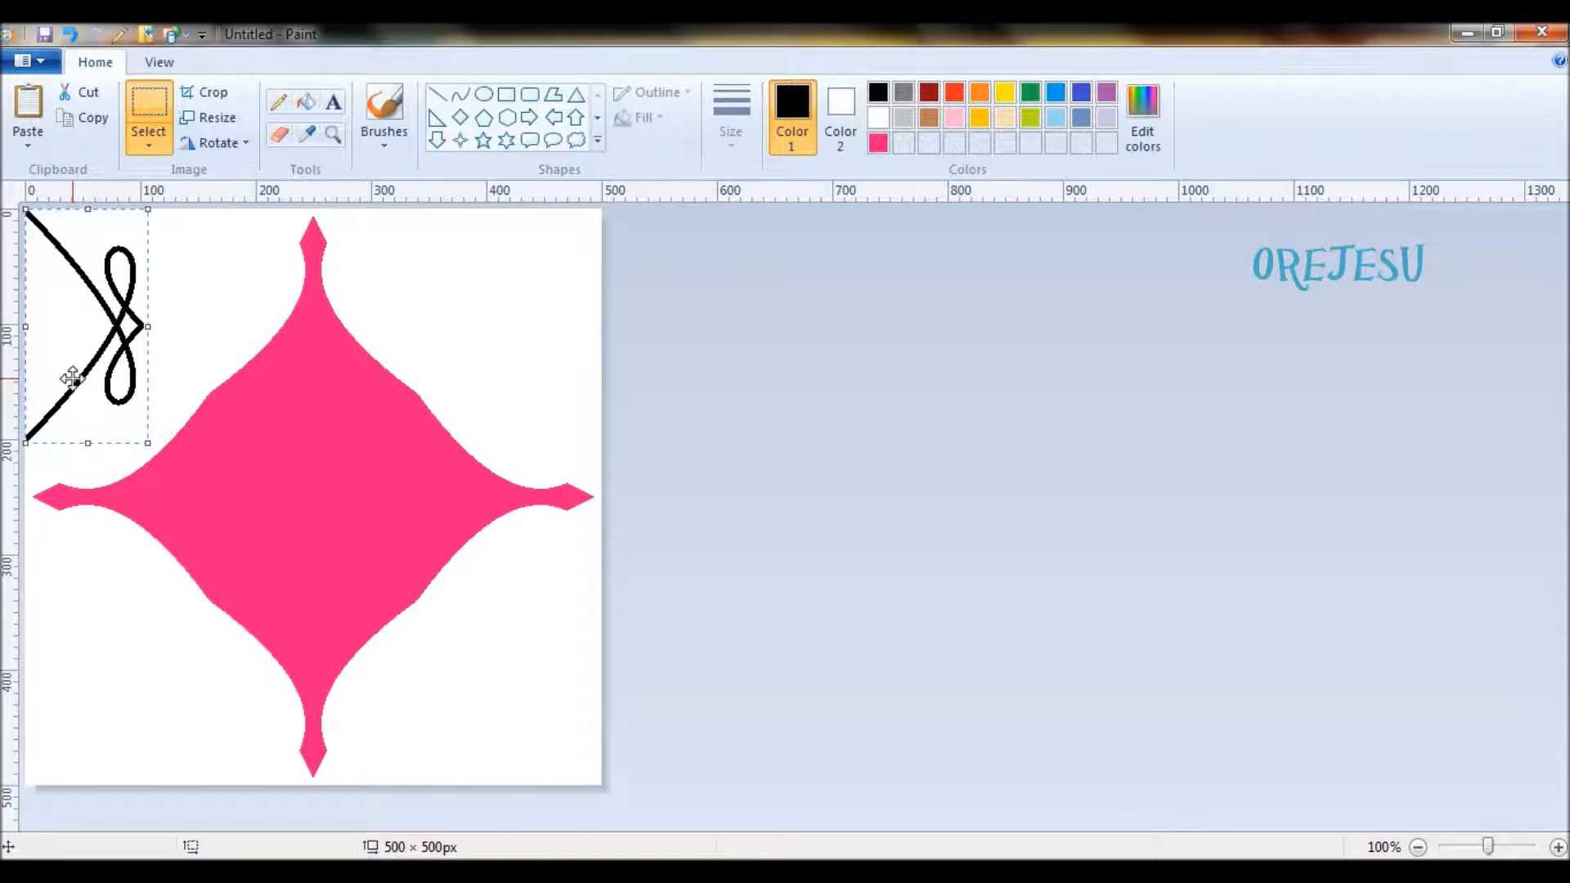
left_click_drag(73, 379, 71, 375)
left_click(758, 375)
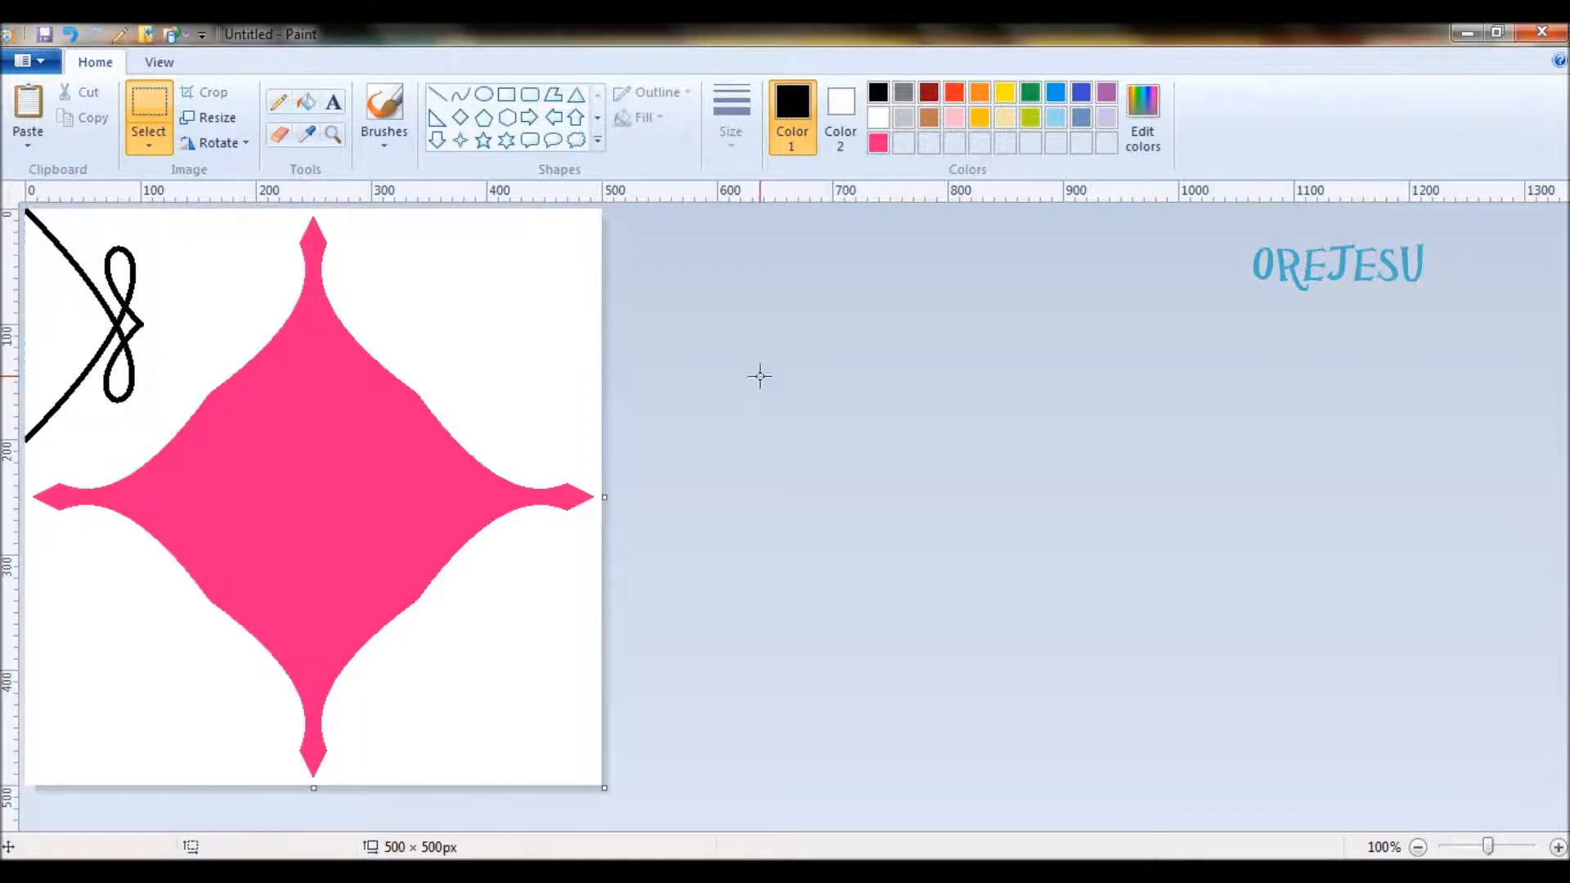
left_click(150, 148)
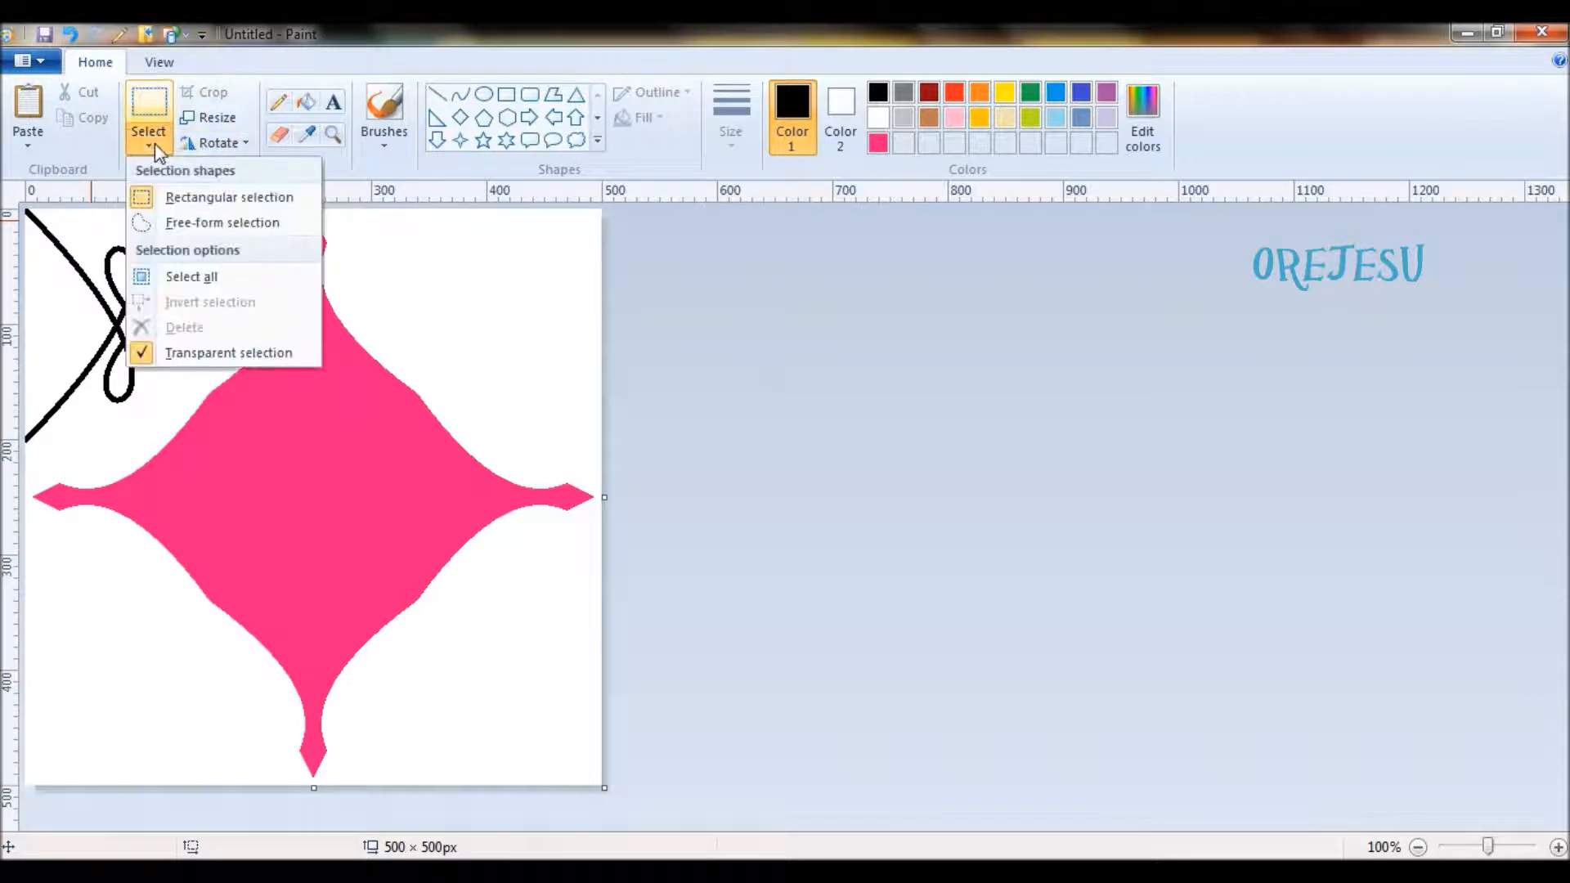
left_click(173, 198)
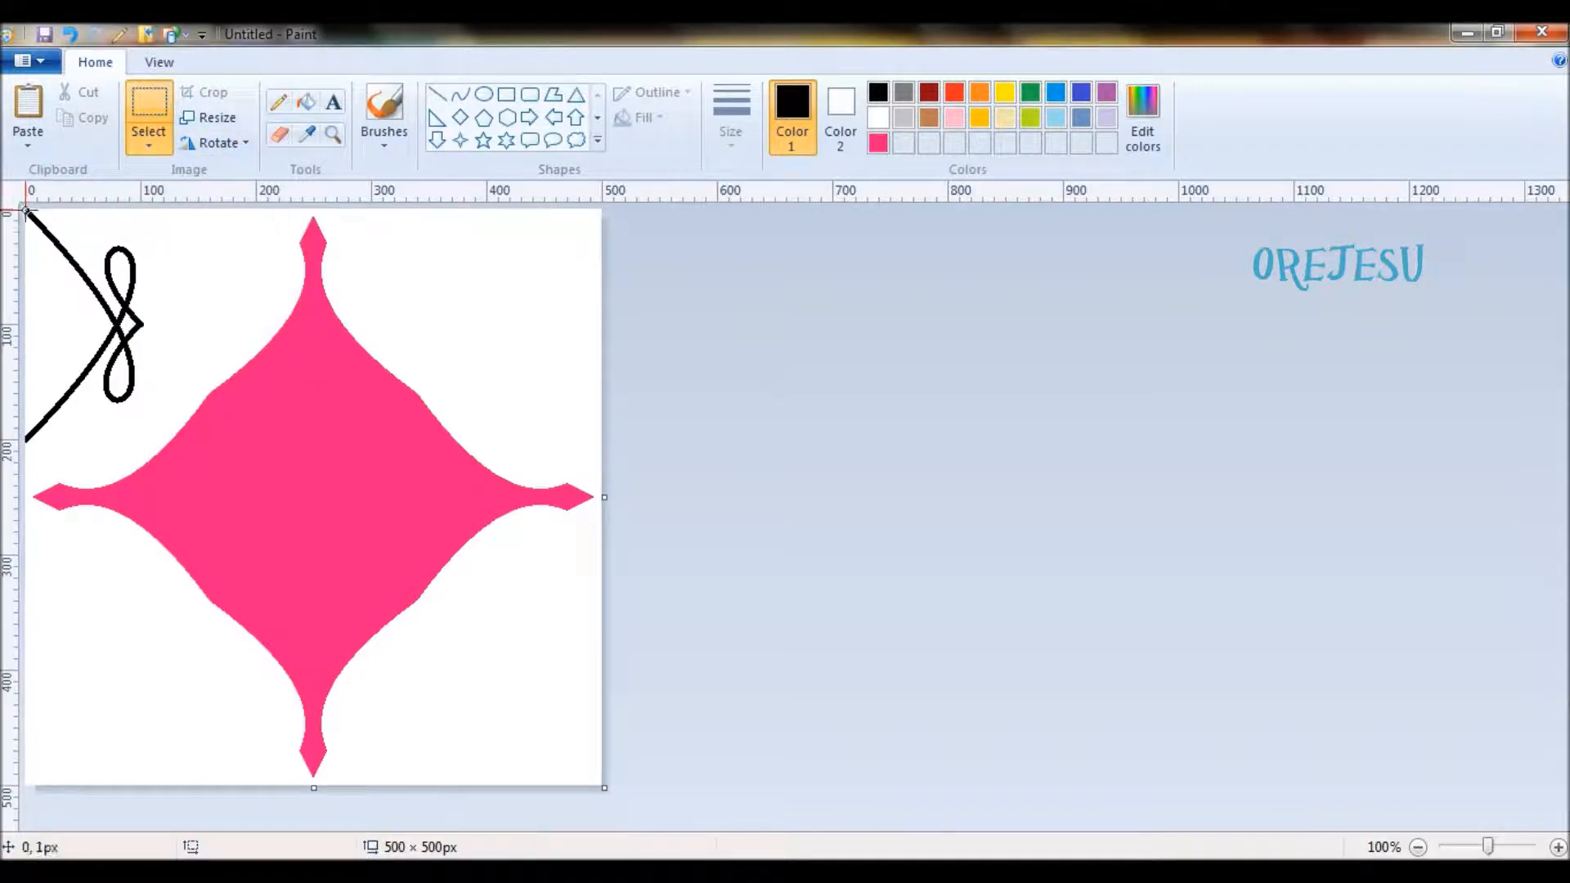
left_click_drag(26, 212, 146, 446)
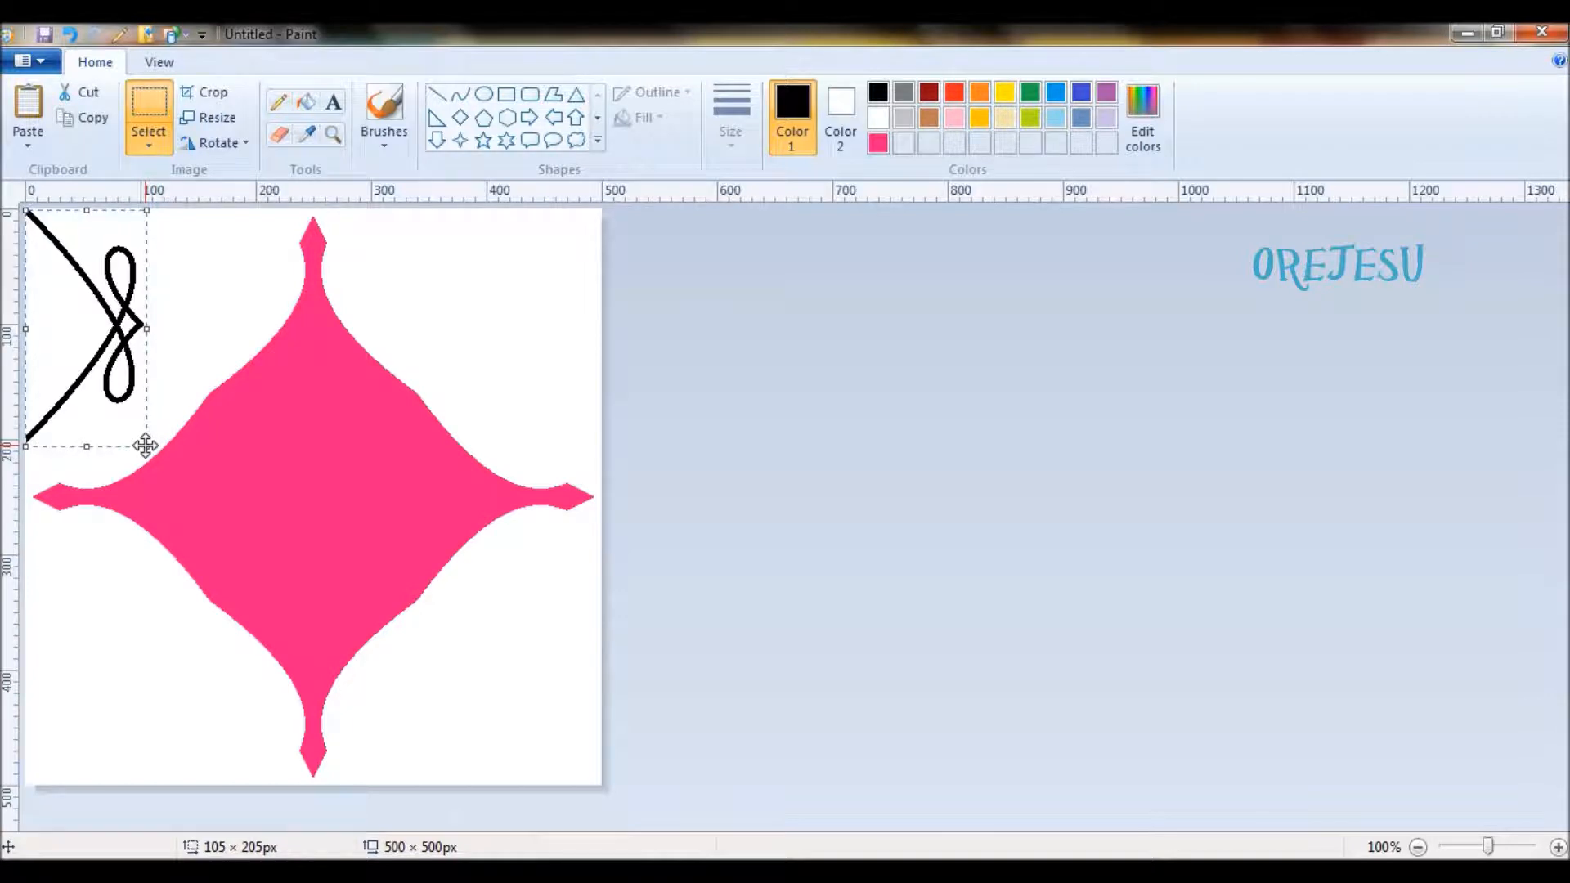
left_click(830, 501)
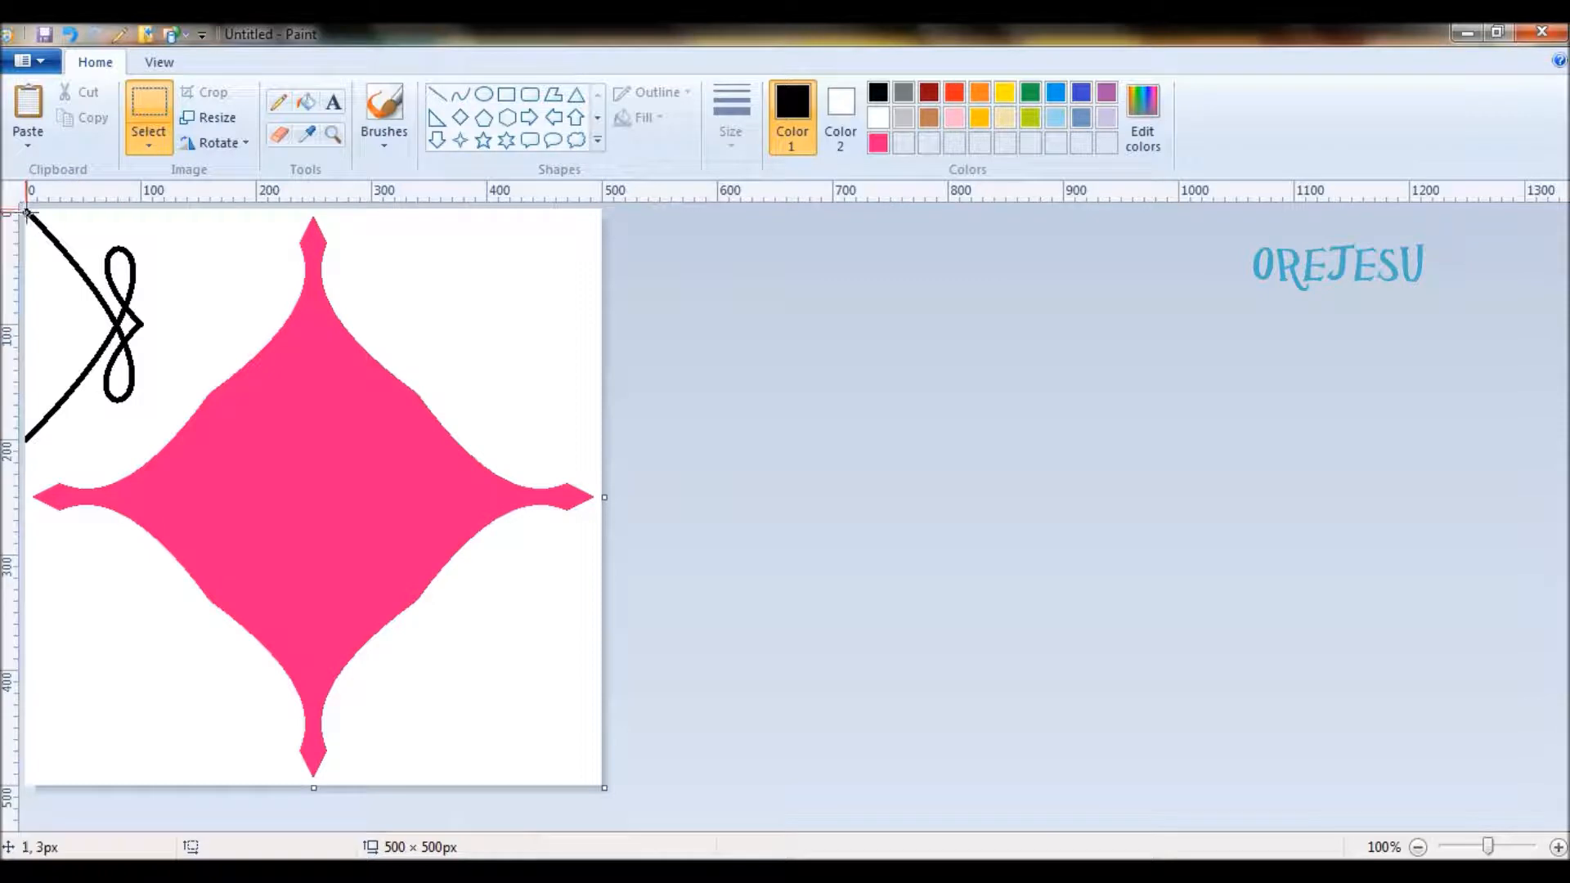
mouse_move(27, 211)
left_mouse_down()
mouse_move(148, 374)
mouse_move(154, 443)
mouse_move(129, 221)
left_mouse_up()
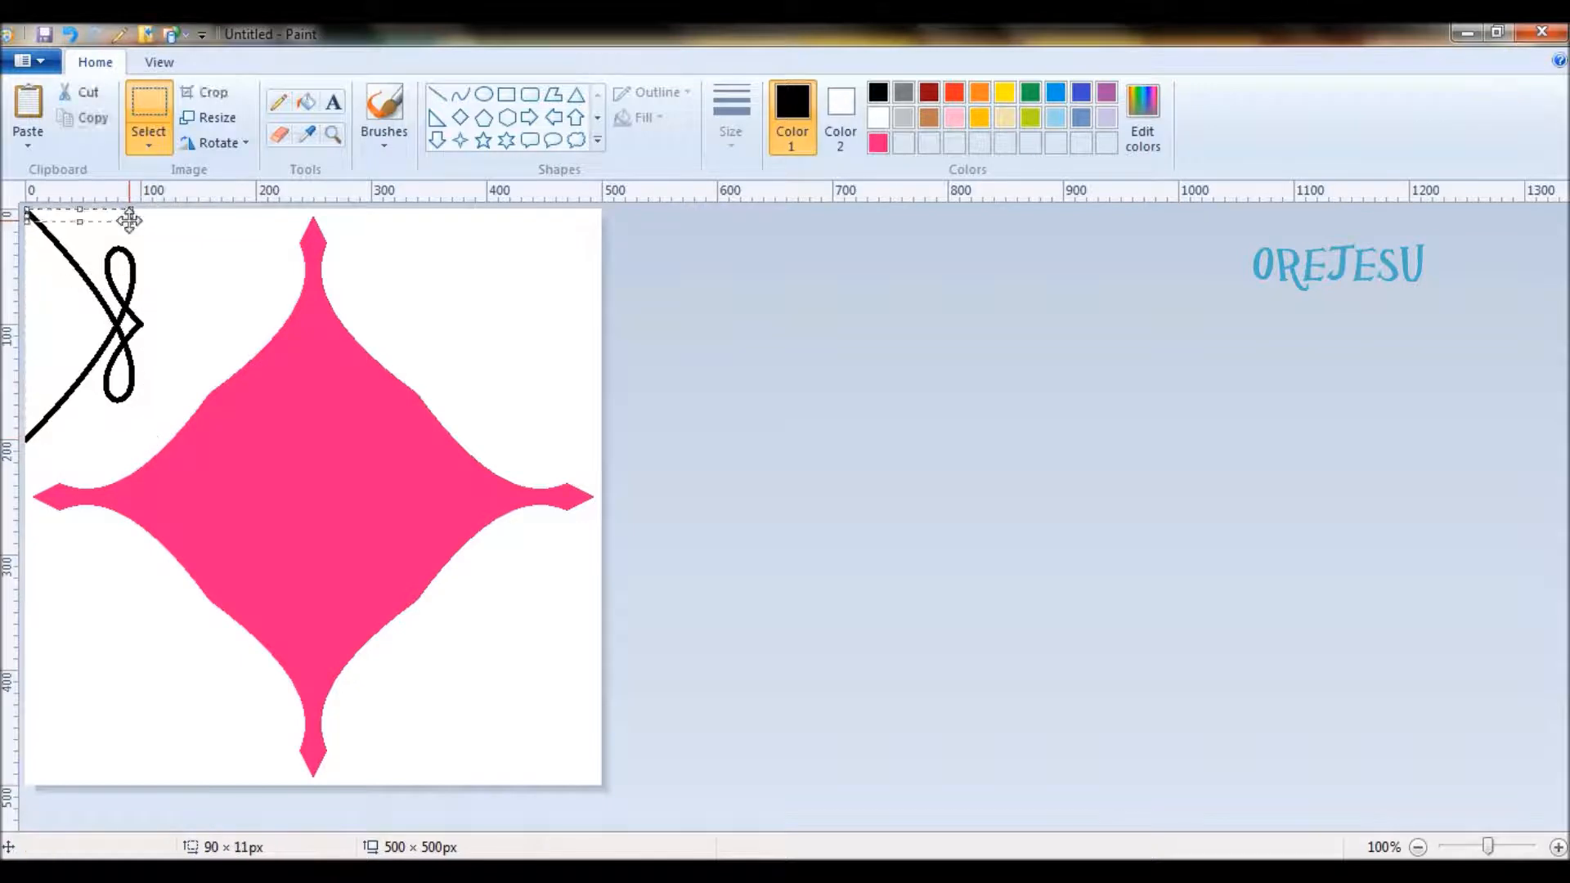
left_click(774, 266)
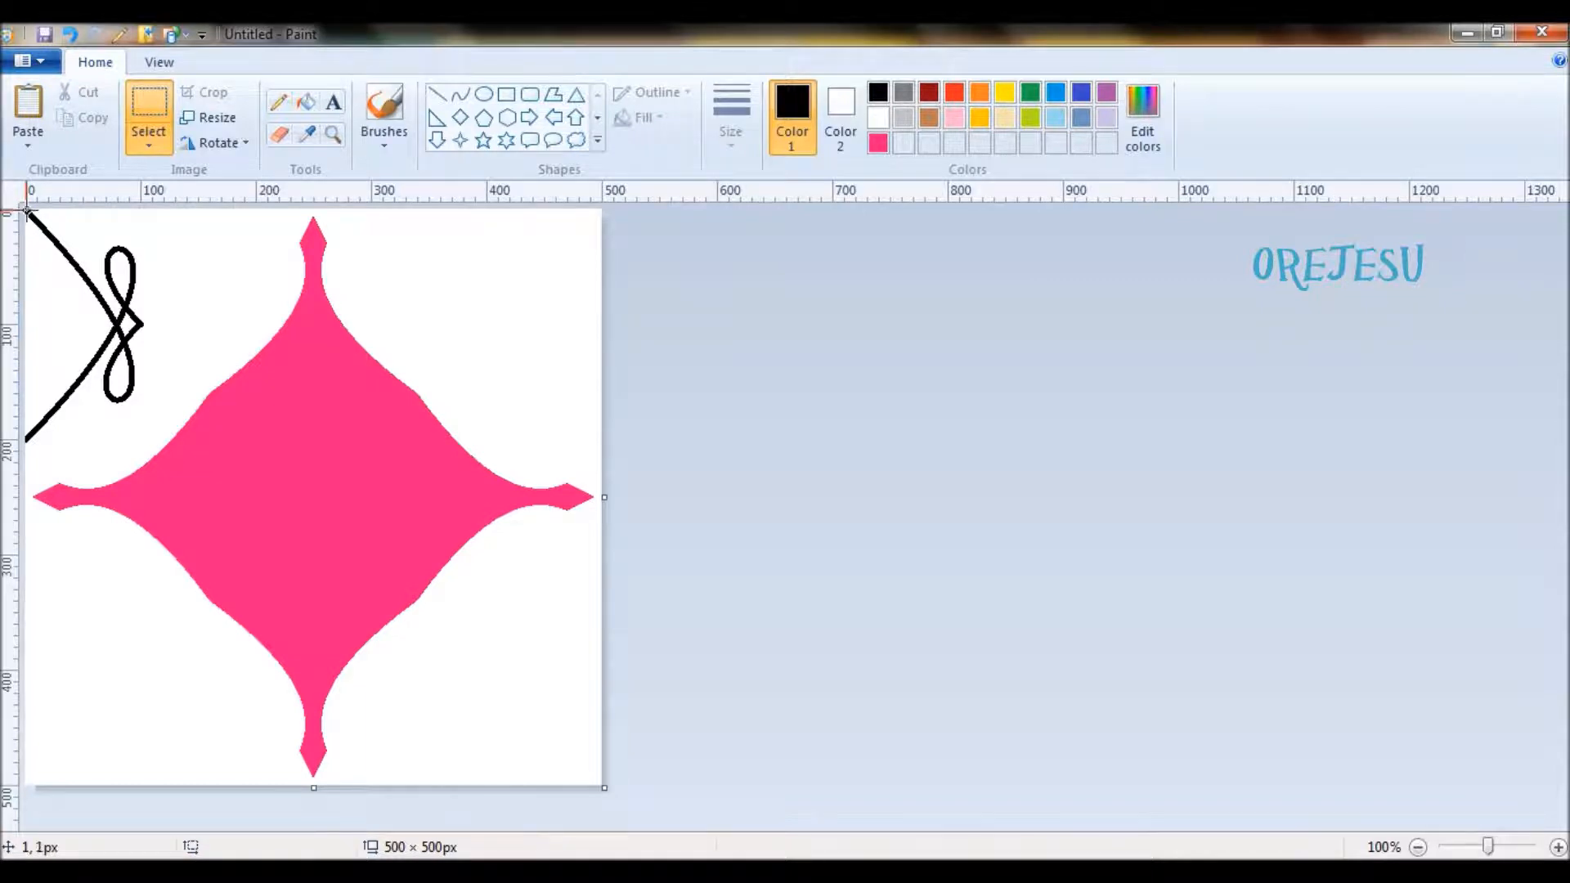
- Enclose the upper-left looped ornament in a rectangular selection, overlay a horizontally flipped copy, move it to the canvas's upper-right corner, and deselect it
mouse_move(27, 212)
left_mouse_down()
mouse_move(171, 520)
mouse_move(149, 448)
left_mouse_up()
left_click(182, 379)
mouse_move(25, 211)
left_mouse_down()
mouse_move(160, 455)
mouse_move(149, 444)
left_mouse_up()
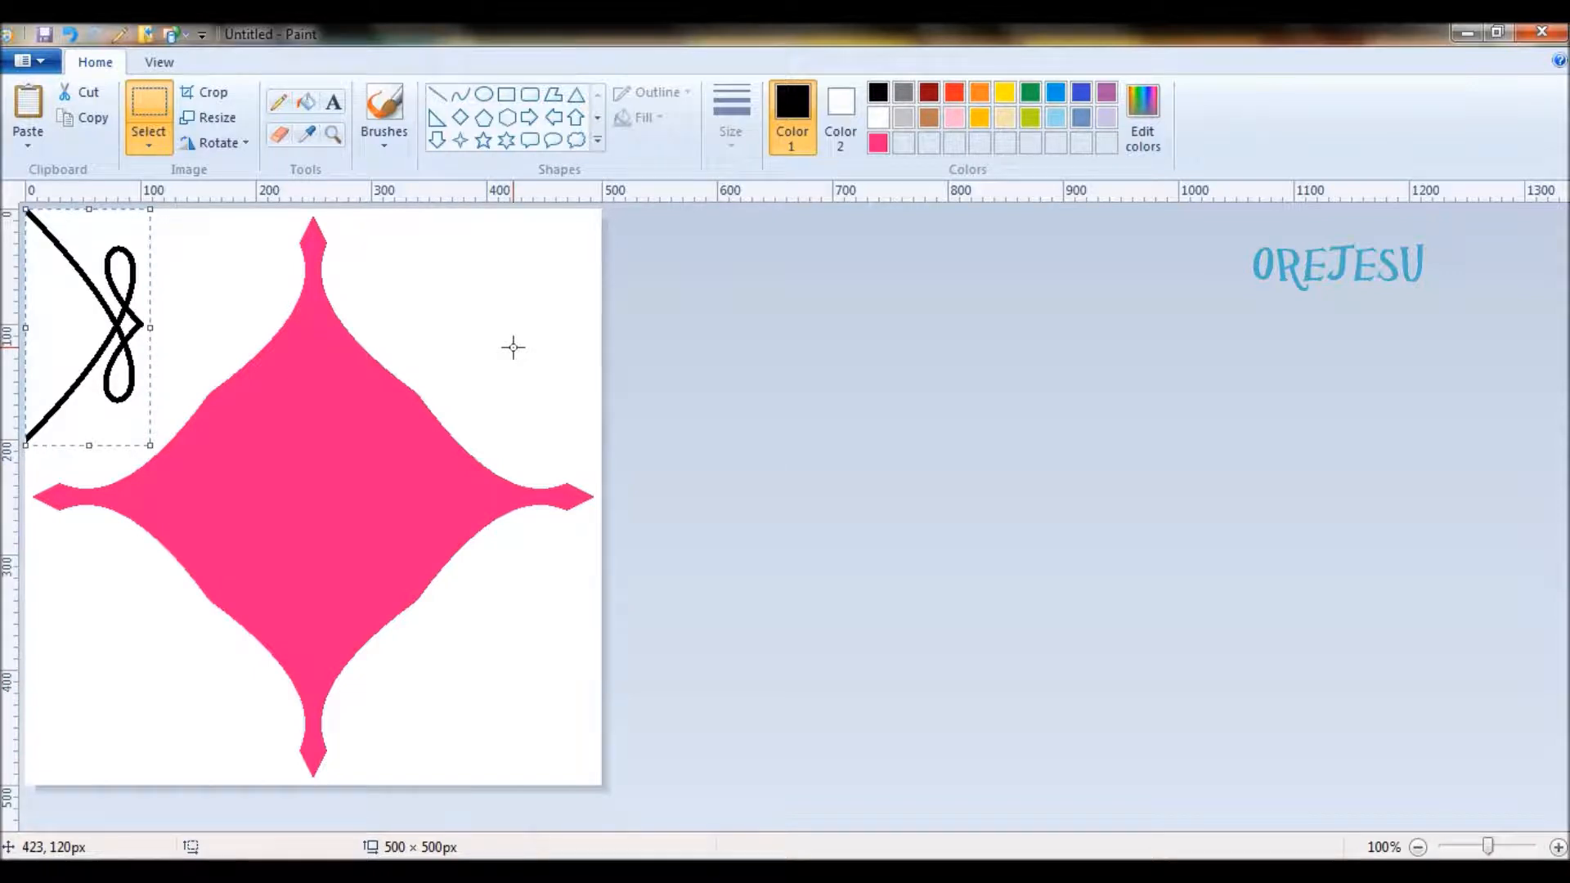
left_click(245, 144)
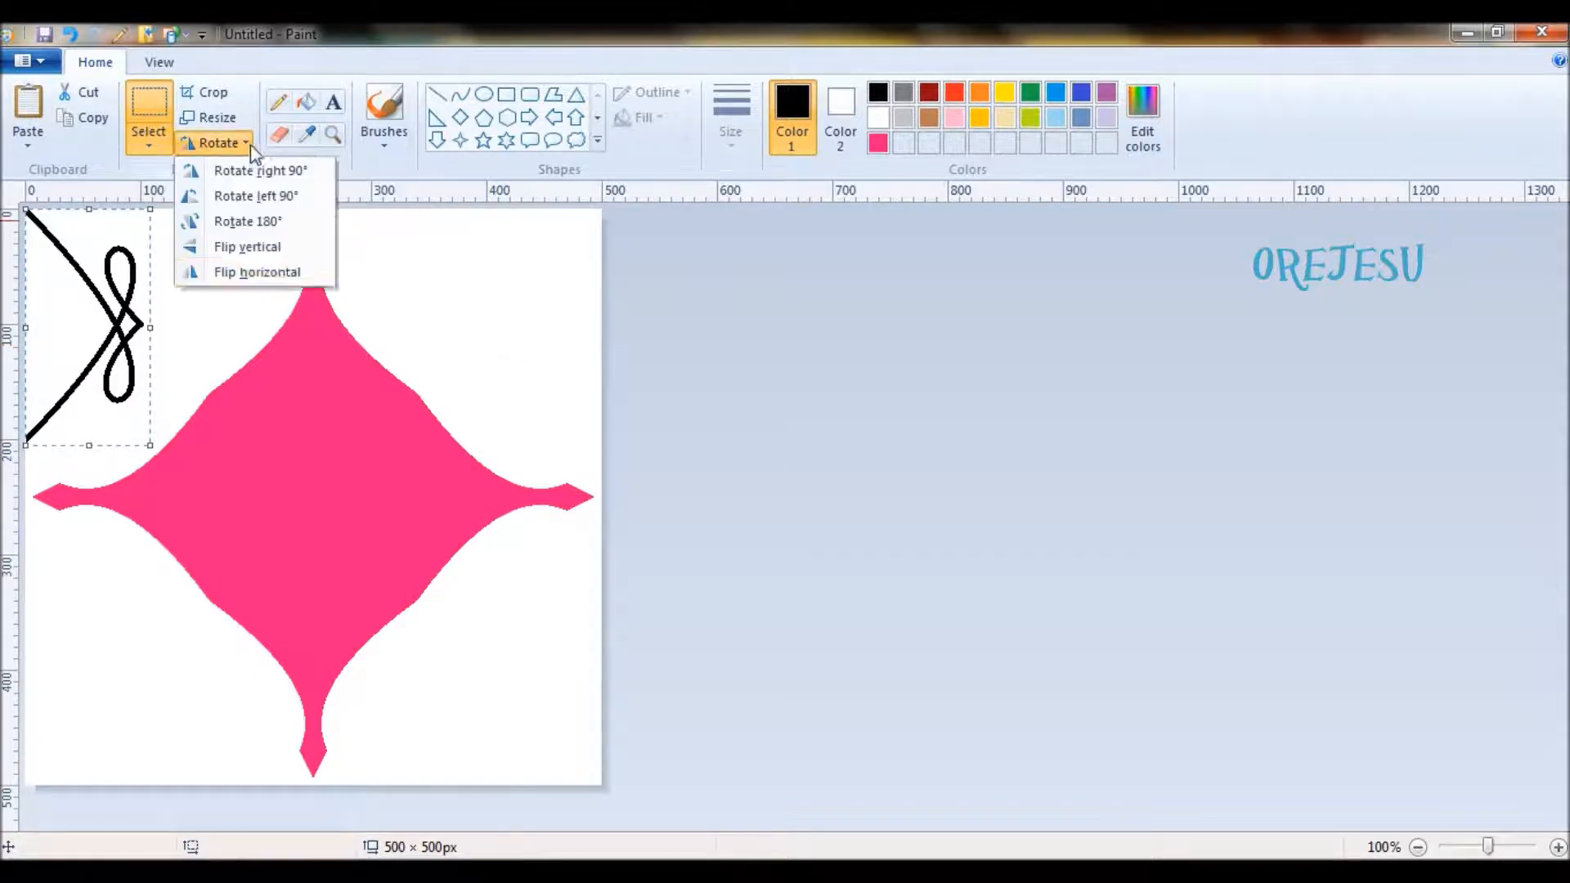
left_click(282, 282)
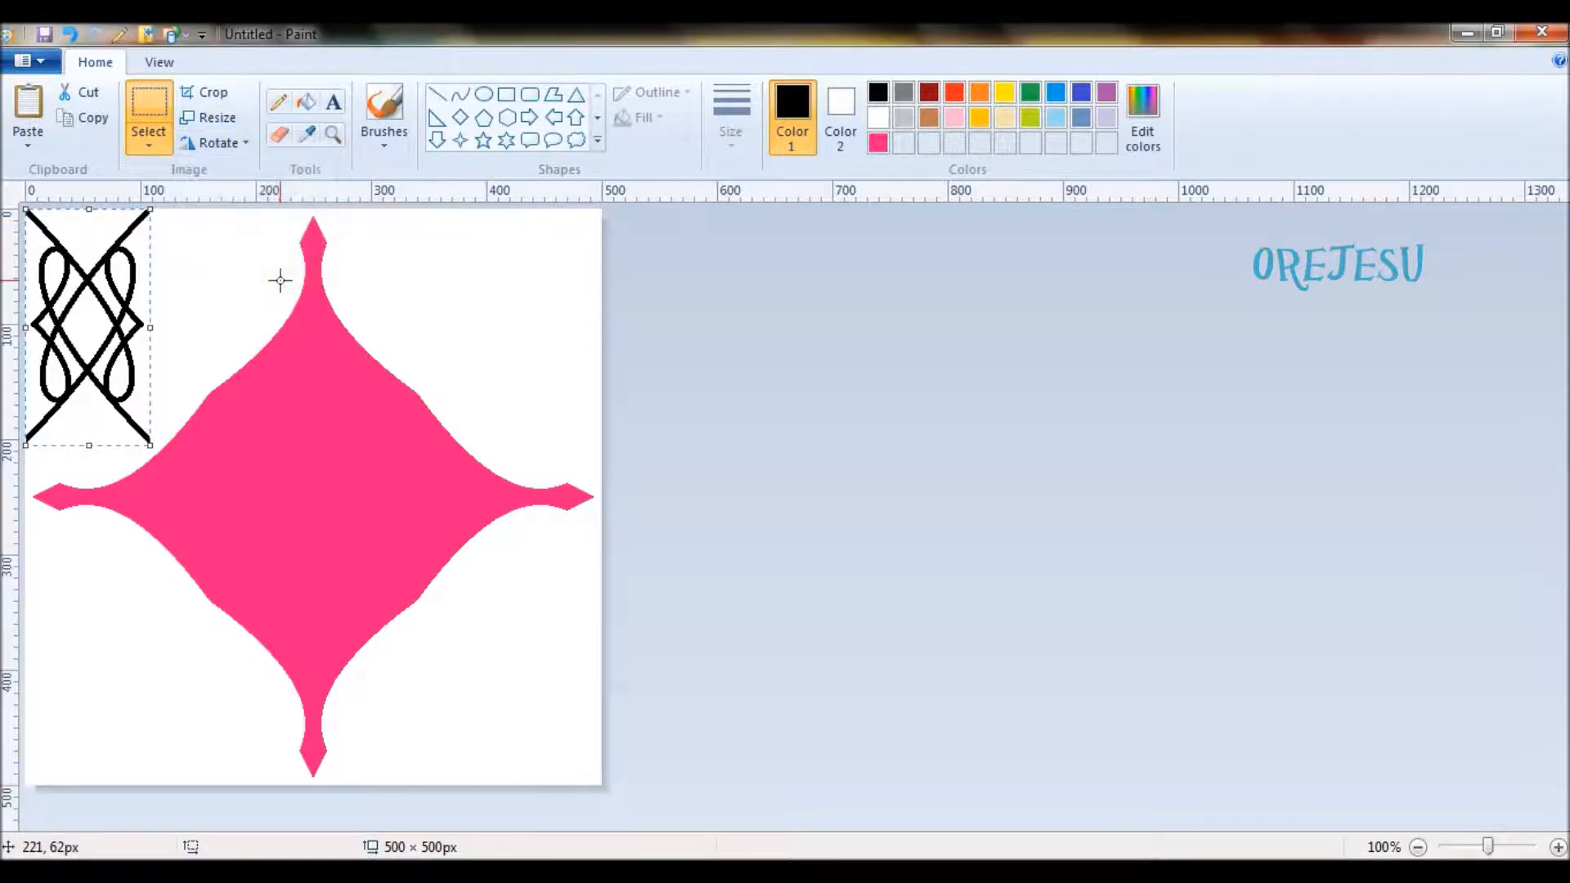
mouse_move(67, 361)
left_mouse_down()
mouse_move(625, 396)
mouse_move(482, 353)
mouse_move(519, 358)
left_mouse_up()
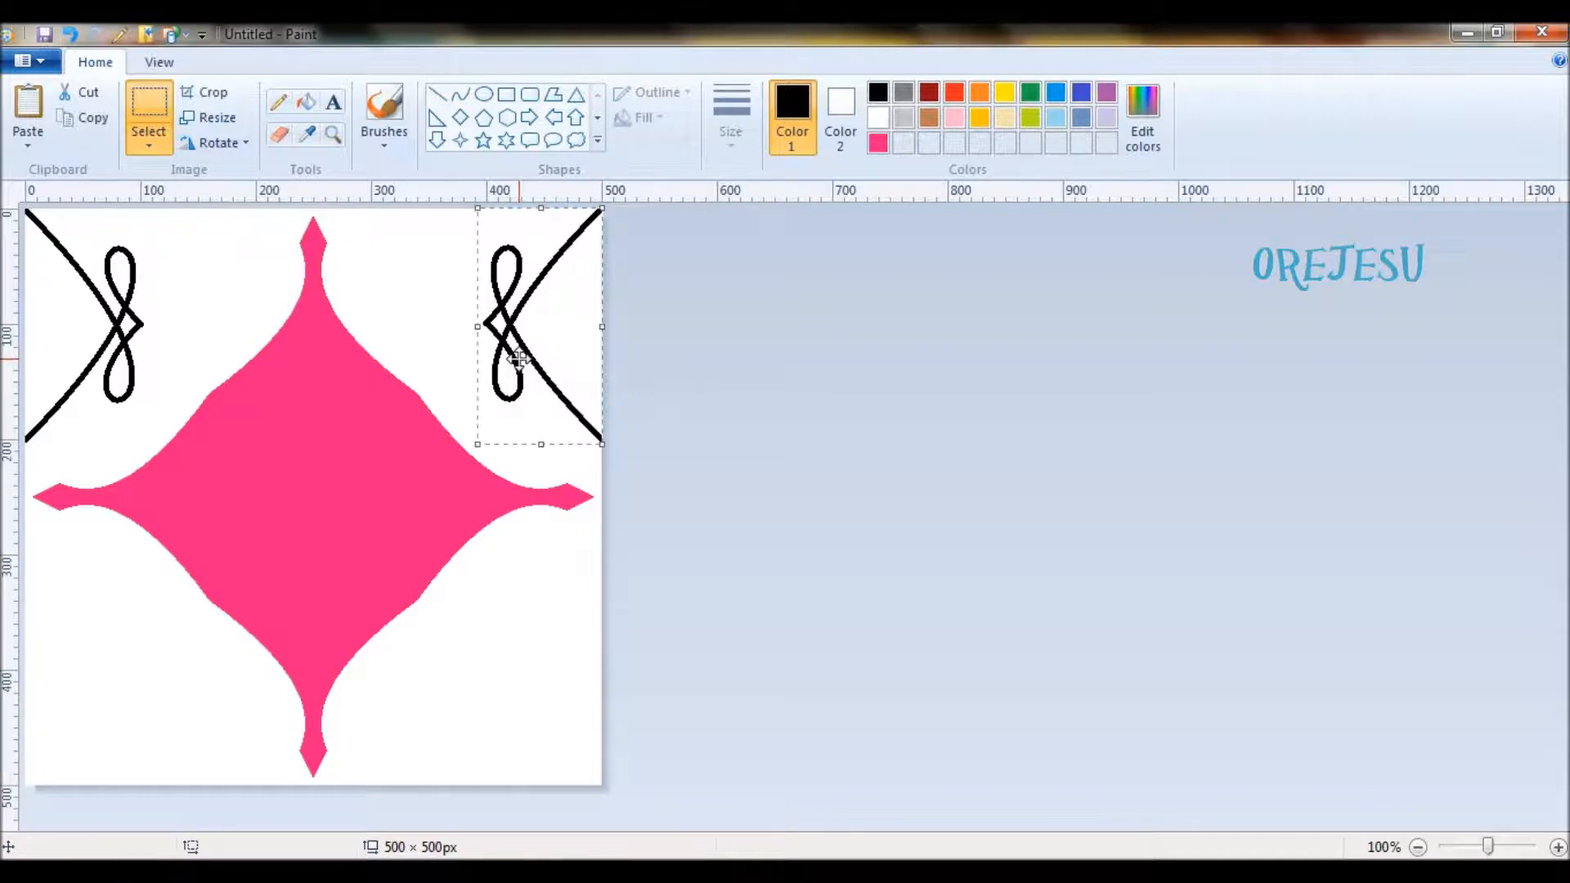
left_click(971, 461)
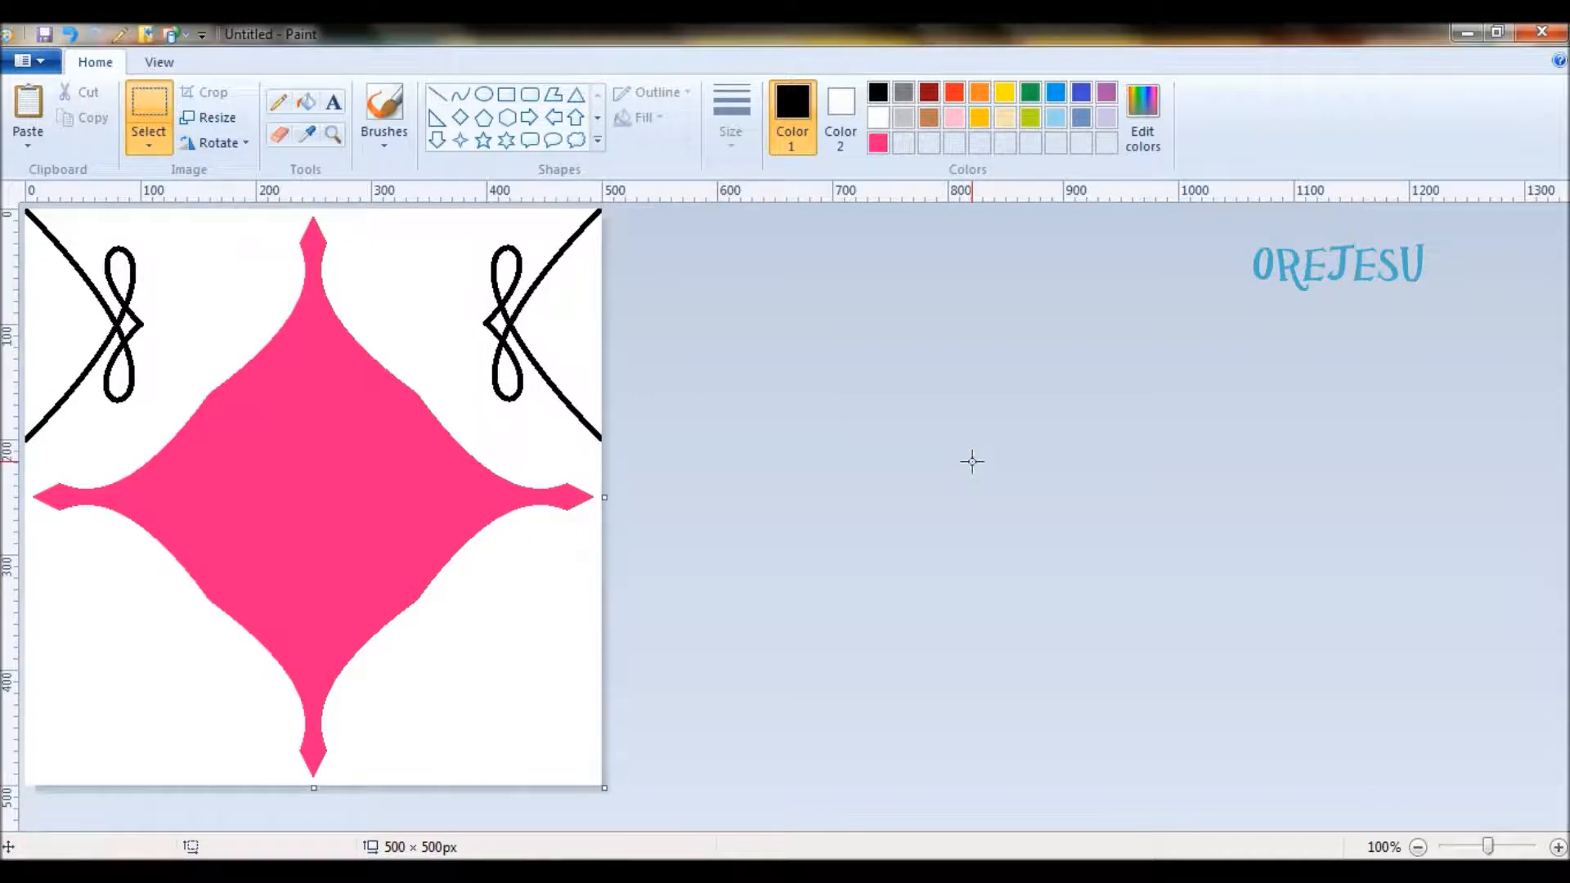
- Select the whole canvas and overlay a copy rotated 180° to repeat the looped ornaments in both lower corners
key("ctrl+a")
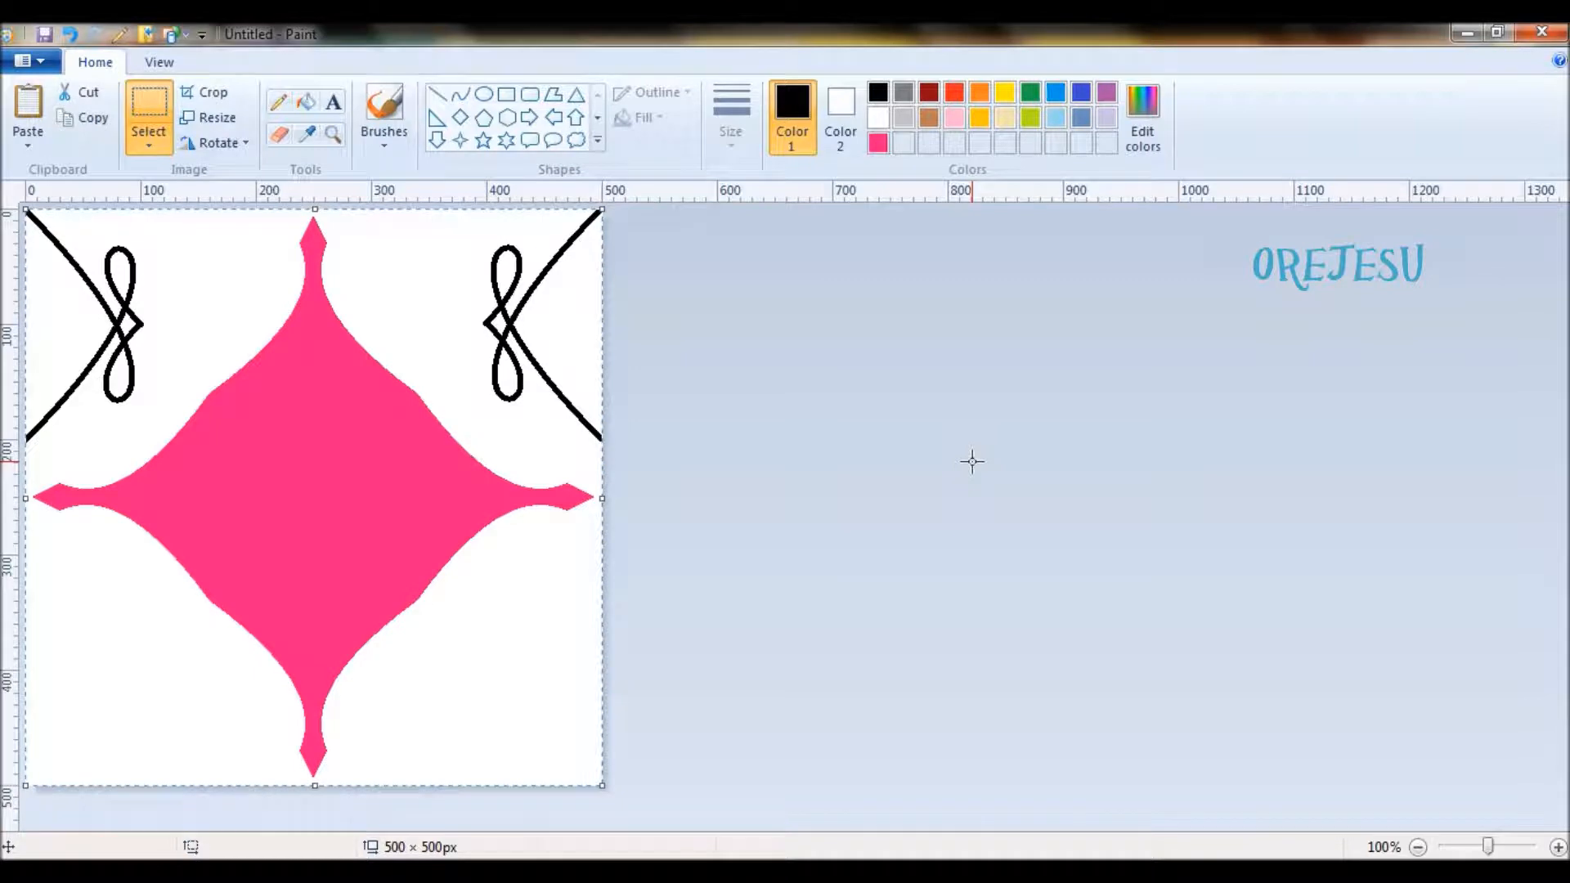
left_click(246, 144)
left_click(263, 224)
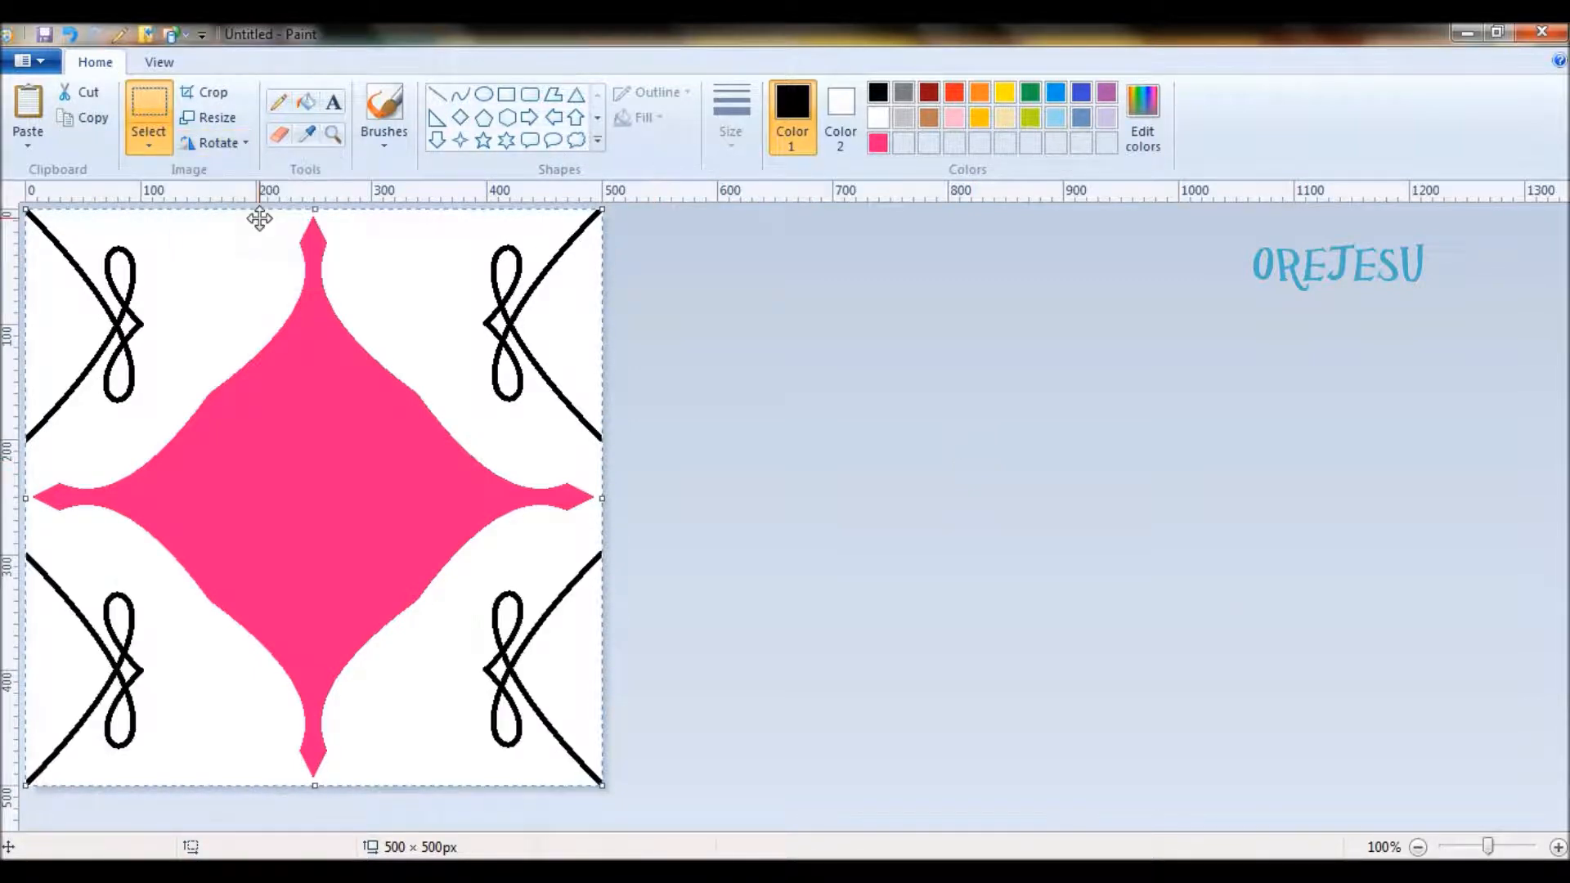
- Draw a black V on the canvas's upper edge with straight lines from 130, 0 px to about 160, 89 px and up to about 190, 0 px
left_click(436, 94)
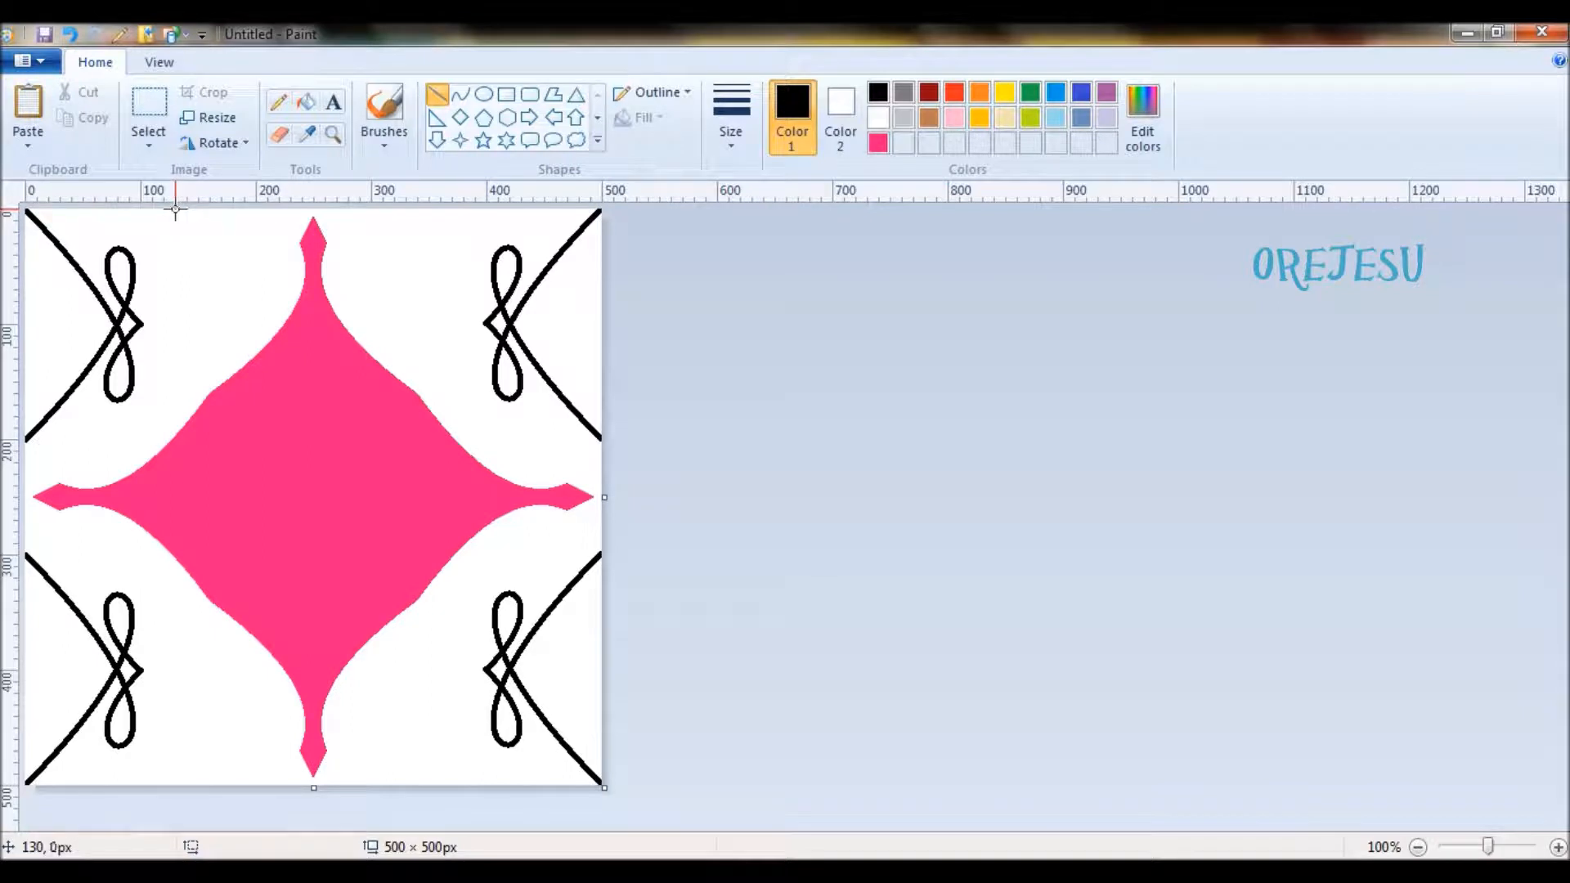
mouse_move(175, 210)
left_mouse_down()
mouse_move(226, 316)
mouse_move(211, 312)
left_mouse_up()
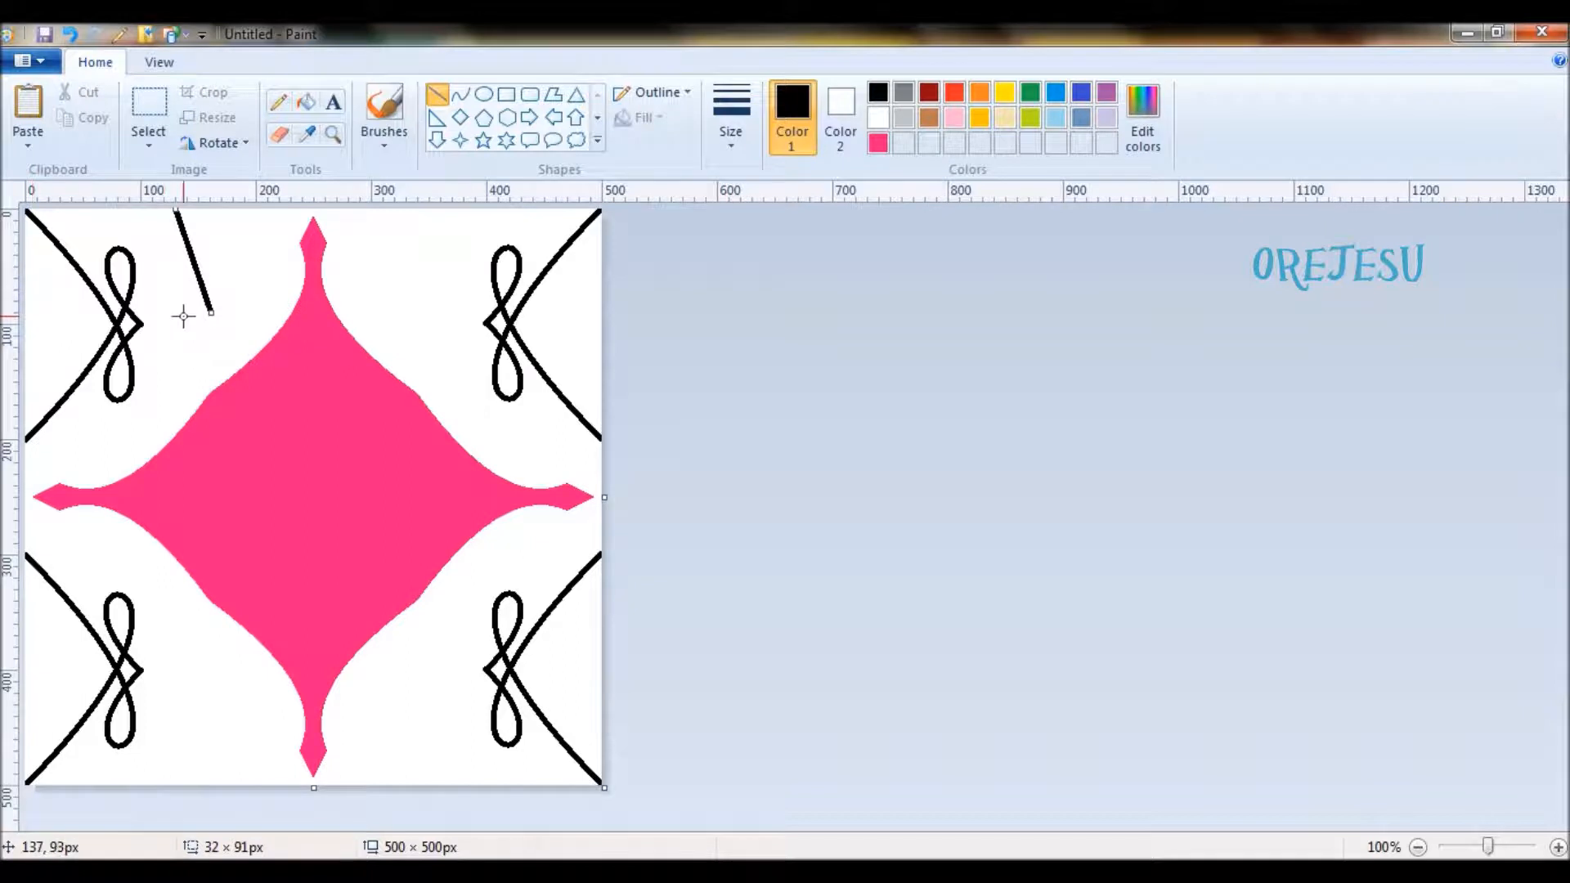
left_click_drag(211, 312, 209, 313)
left_click_drag(209, 314, 209, 313)
left_click(191, 360)
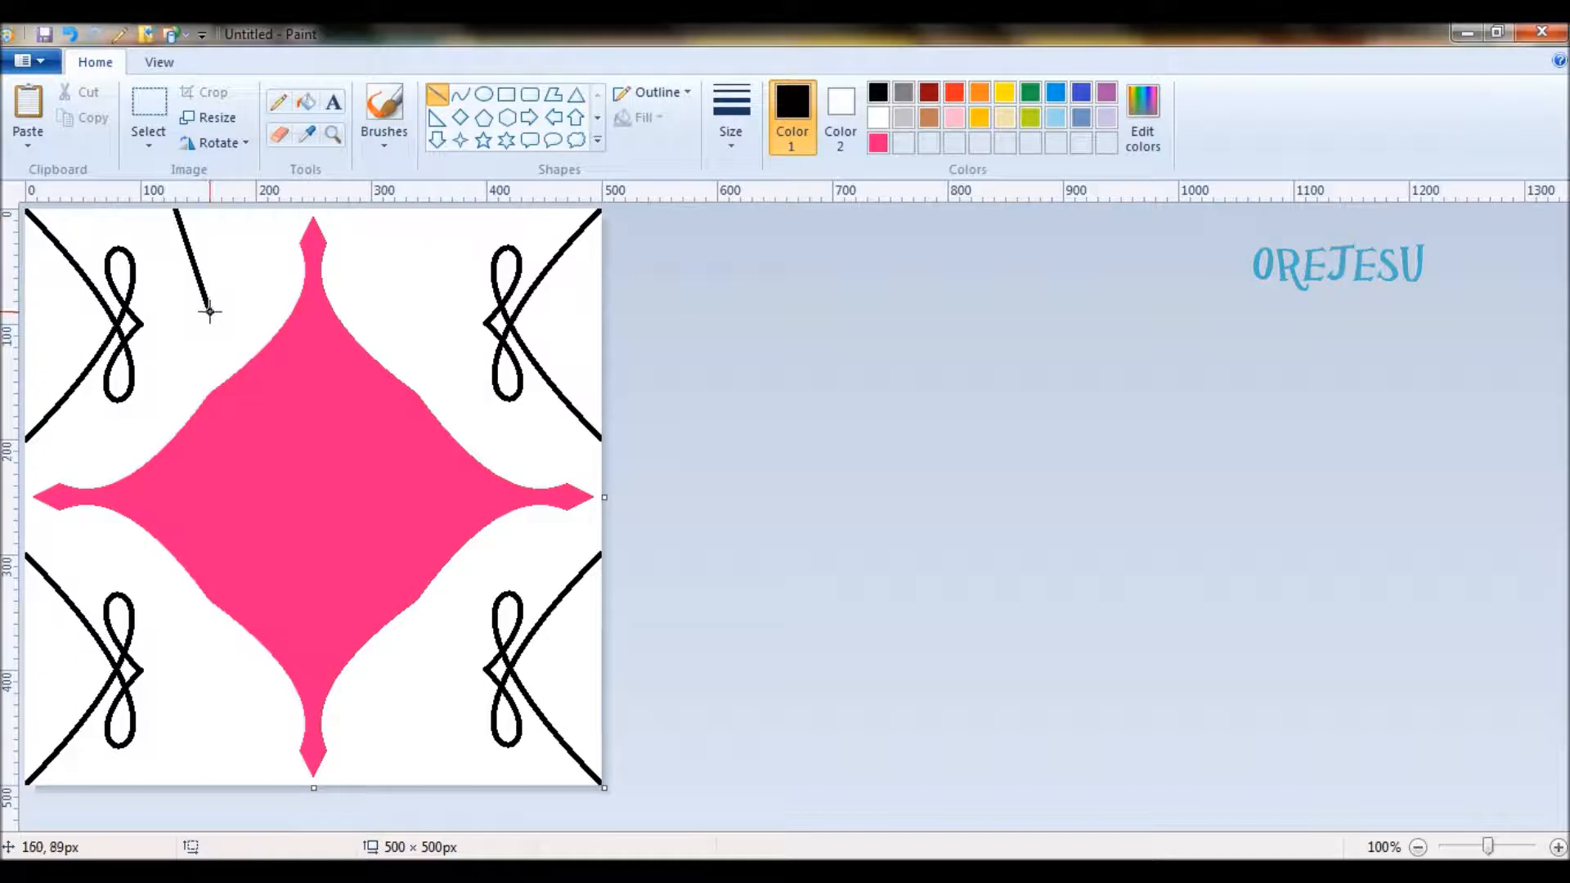
left_click_drag(209, 311, 243, 204)
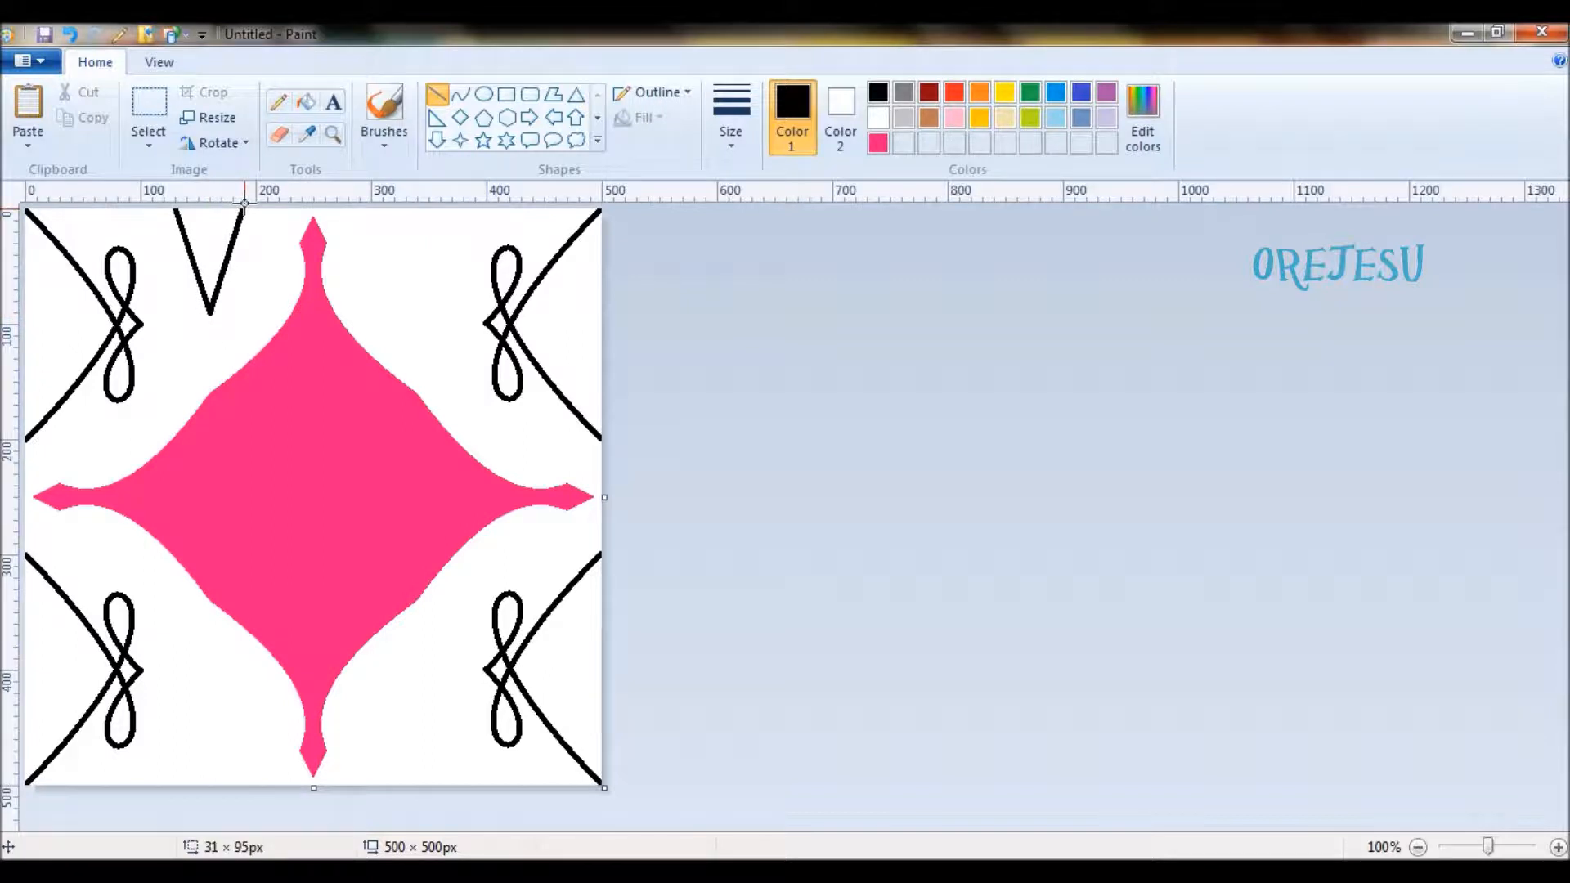
- Select the whole canvas, overlay a horizontally flipped copy and then a copy rotated 180° to mirror the V into all quarters, and deselect
left_click(816, 419)
key("ctrl+a")
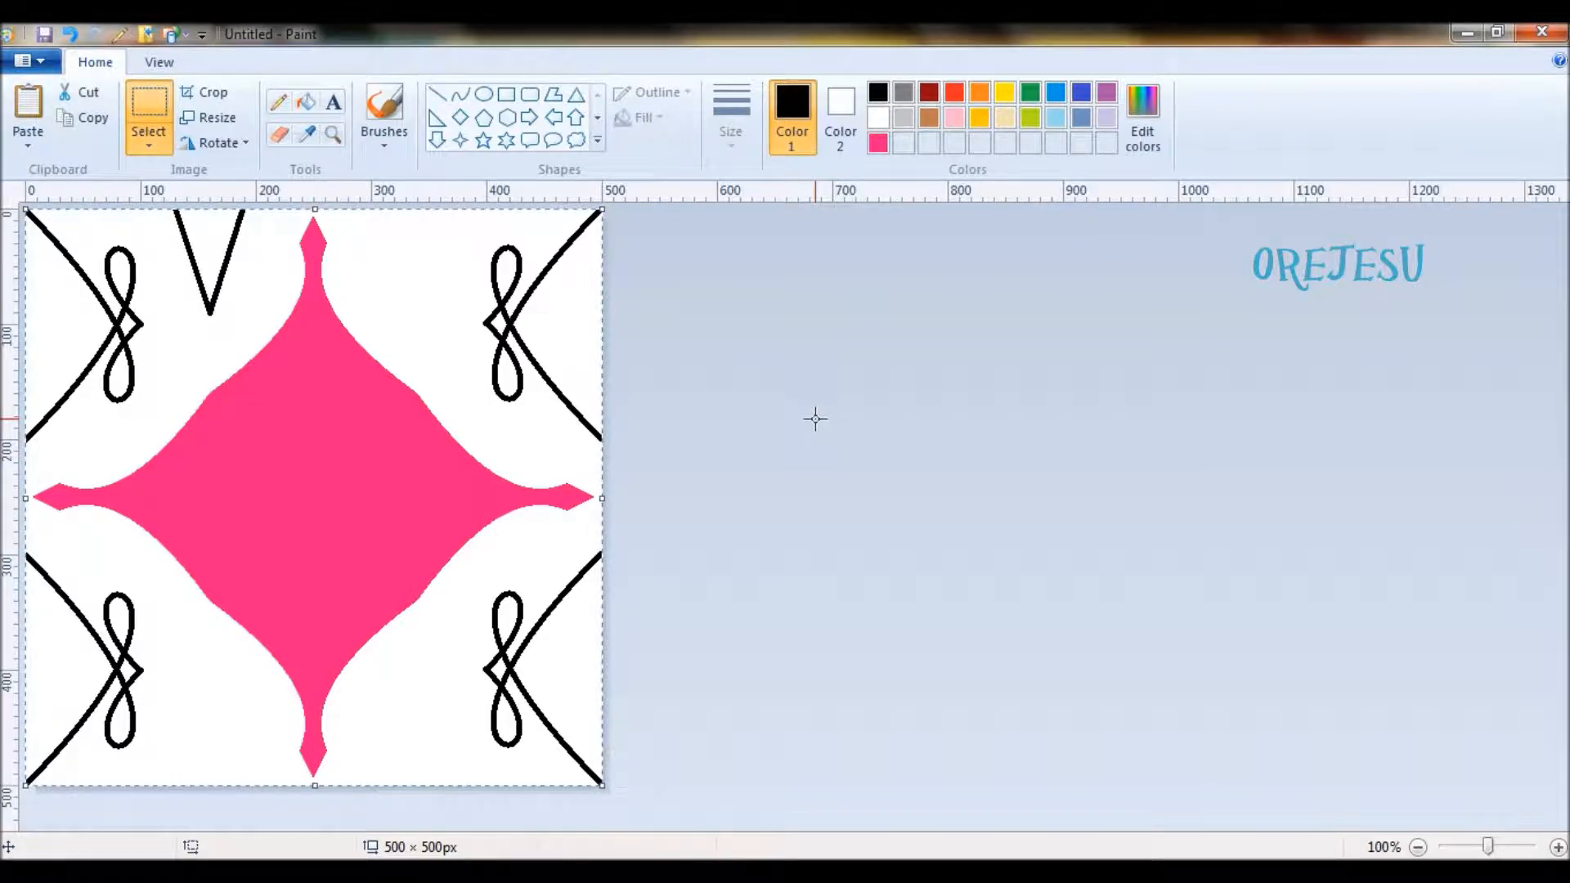
left_click(246, 147)
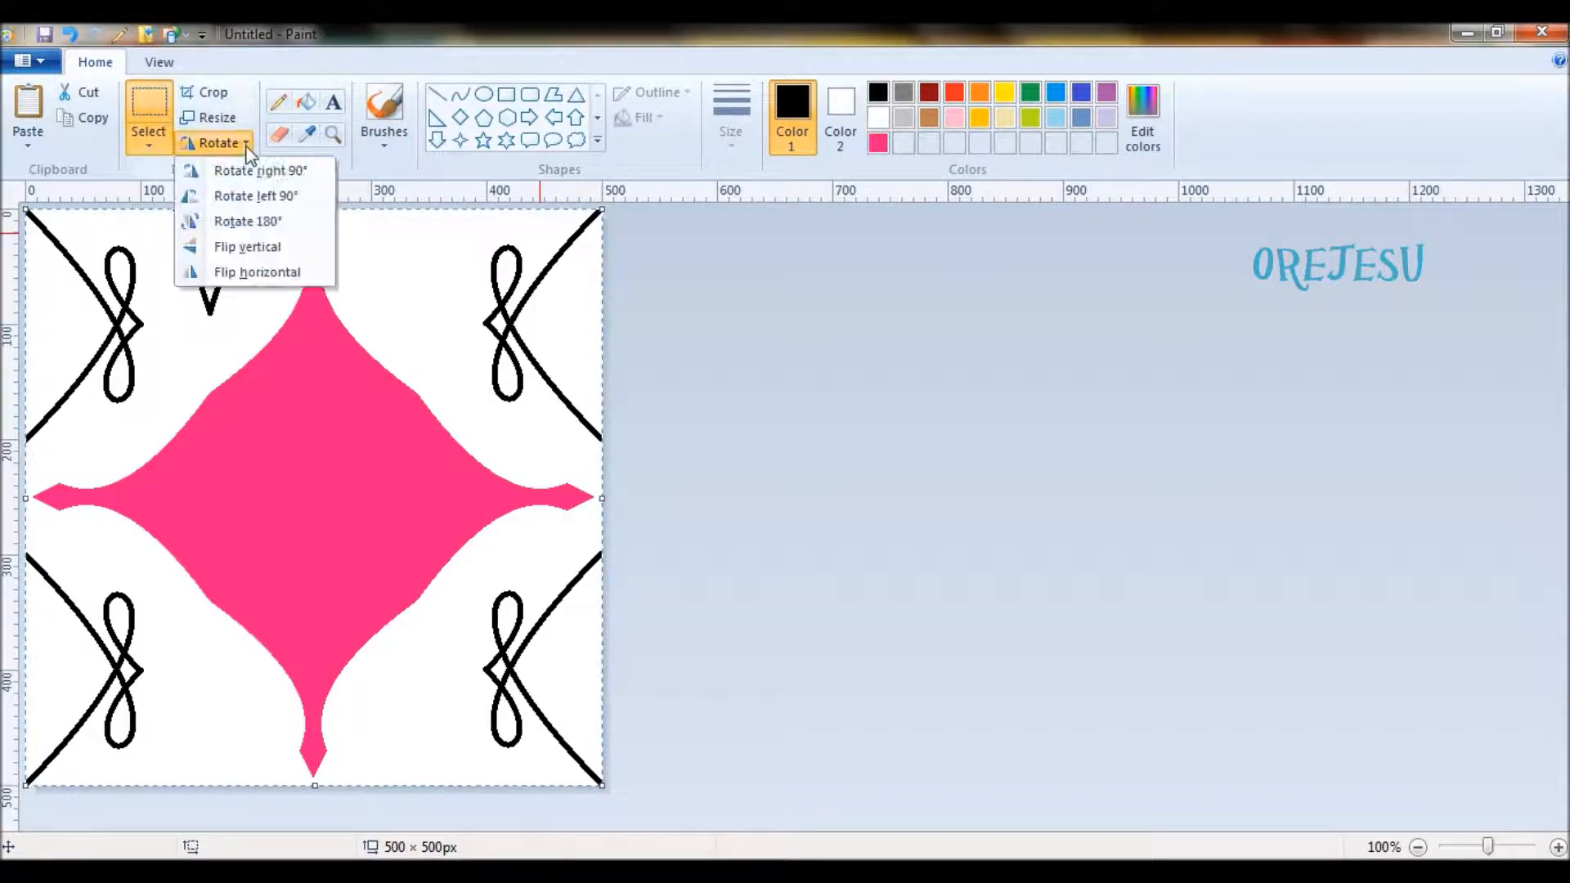
left_click(292, 272)
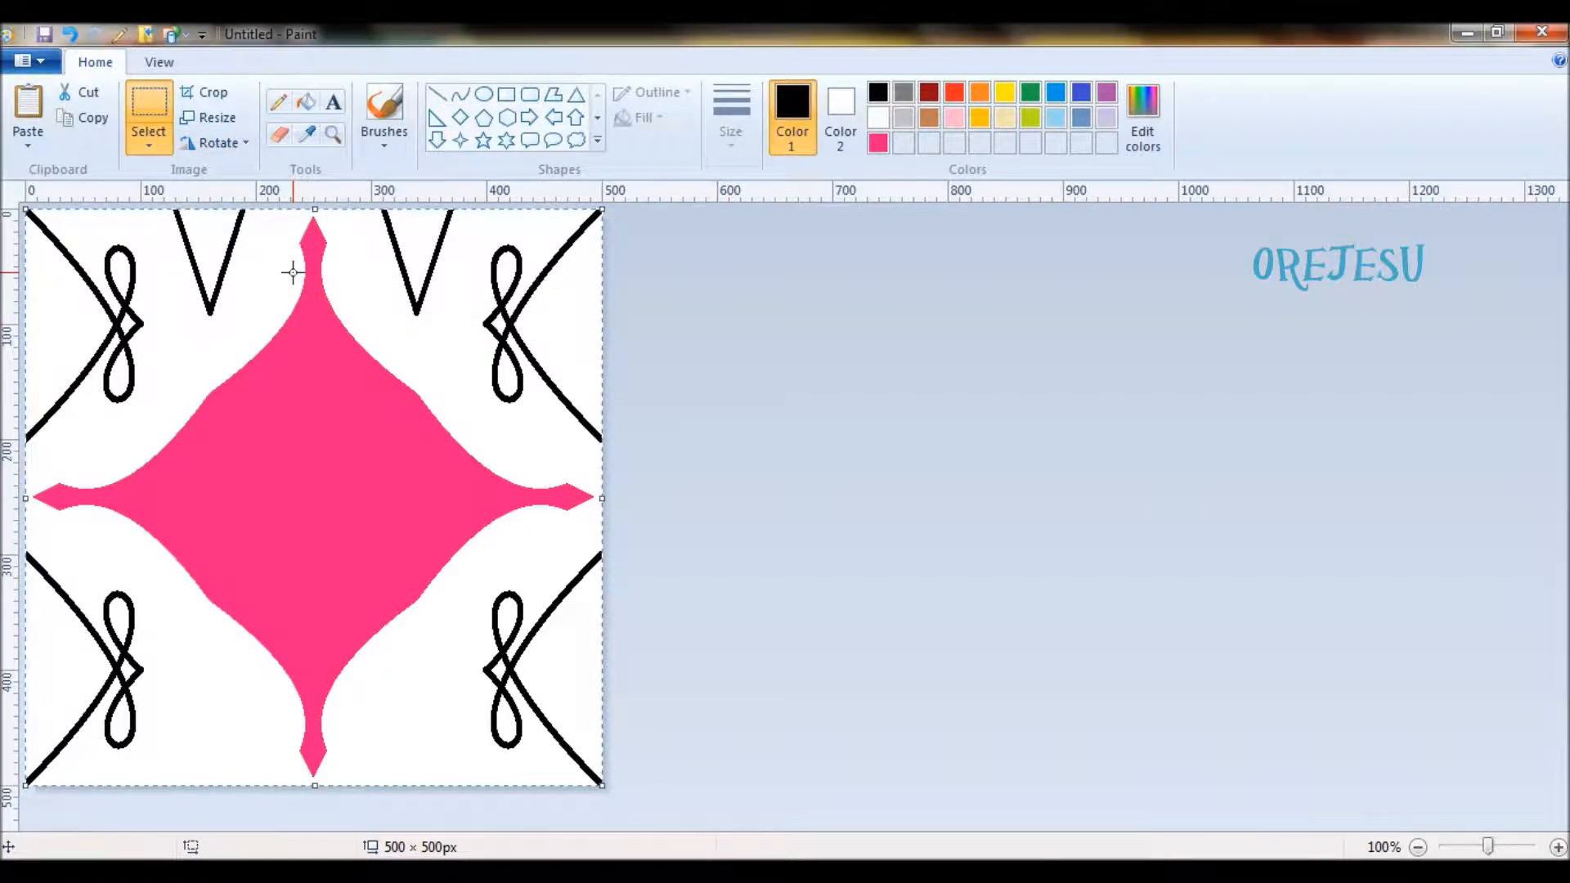
left_click(245, 149)
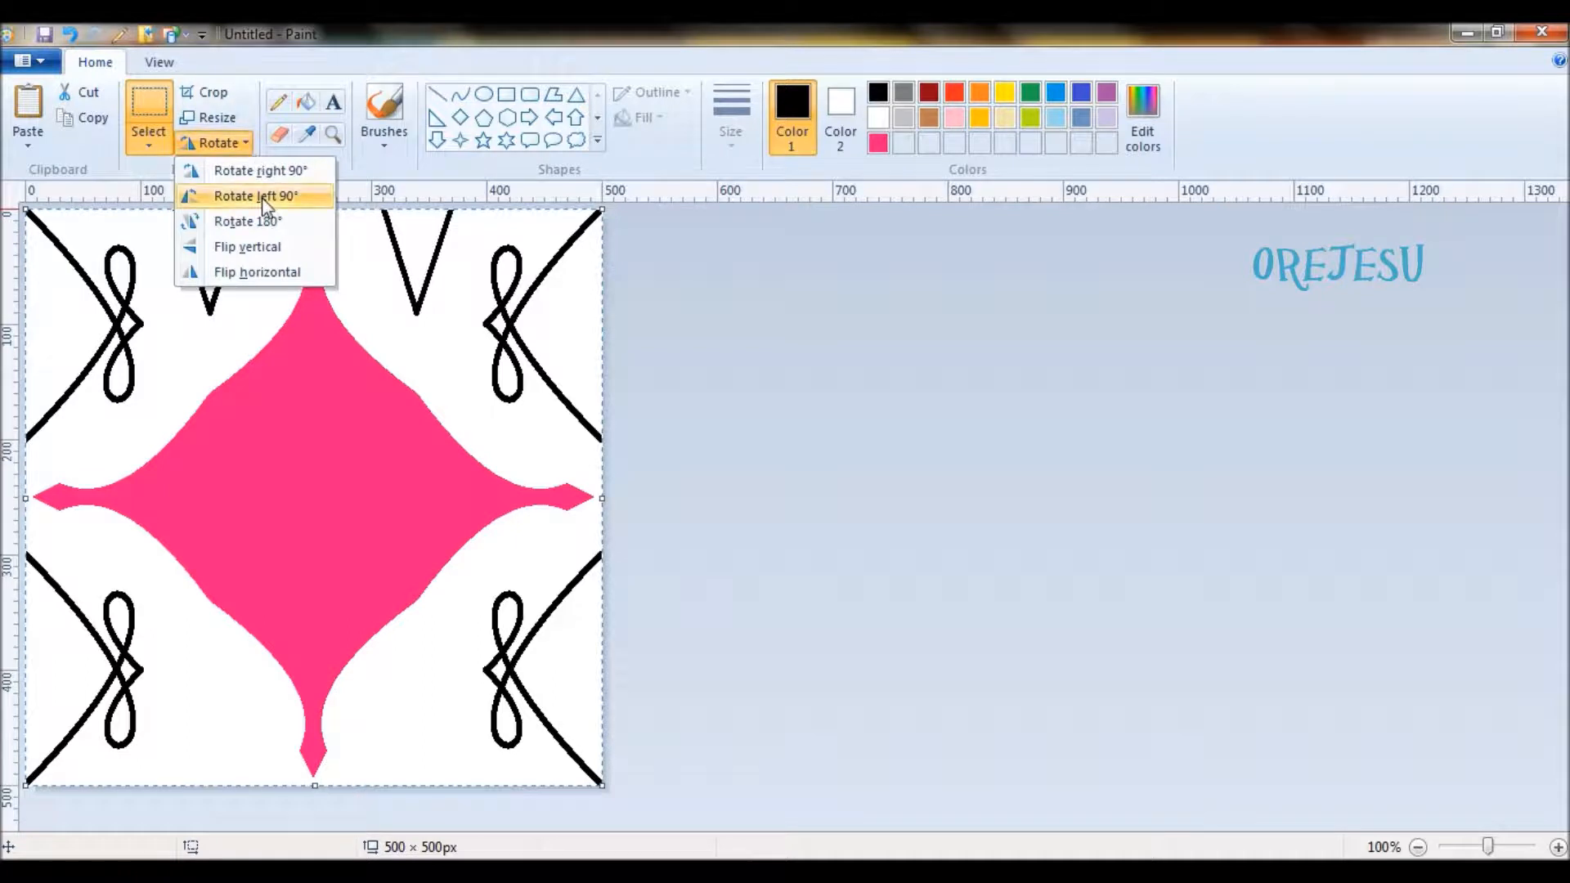
left_click(263, 219)
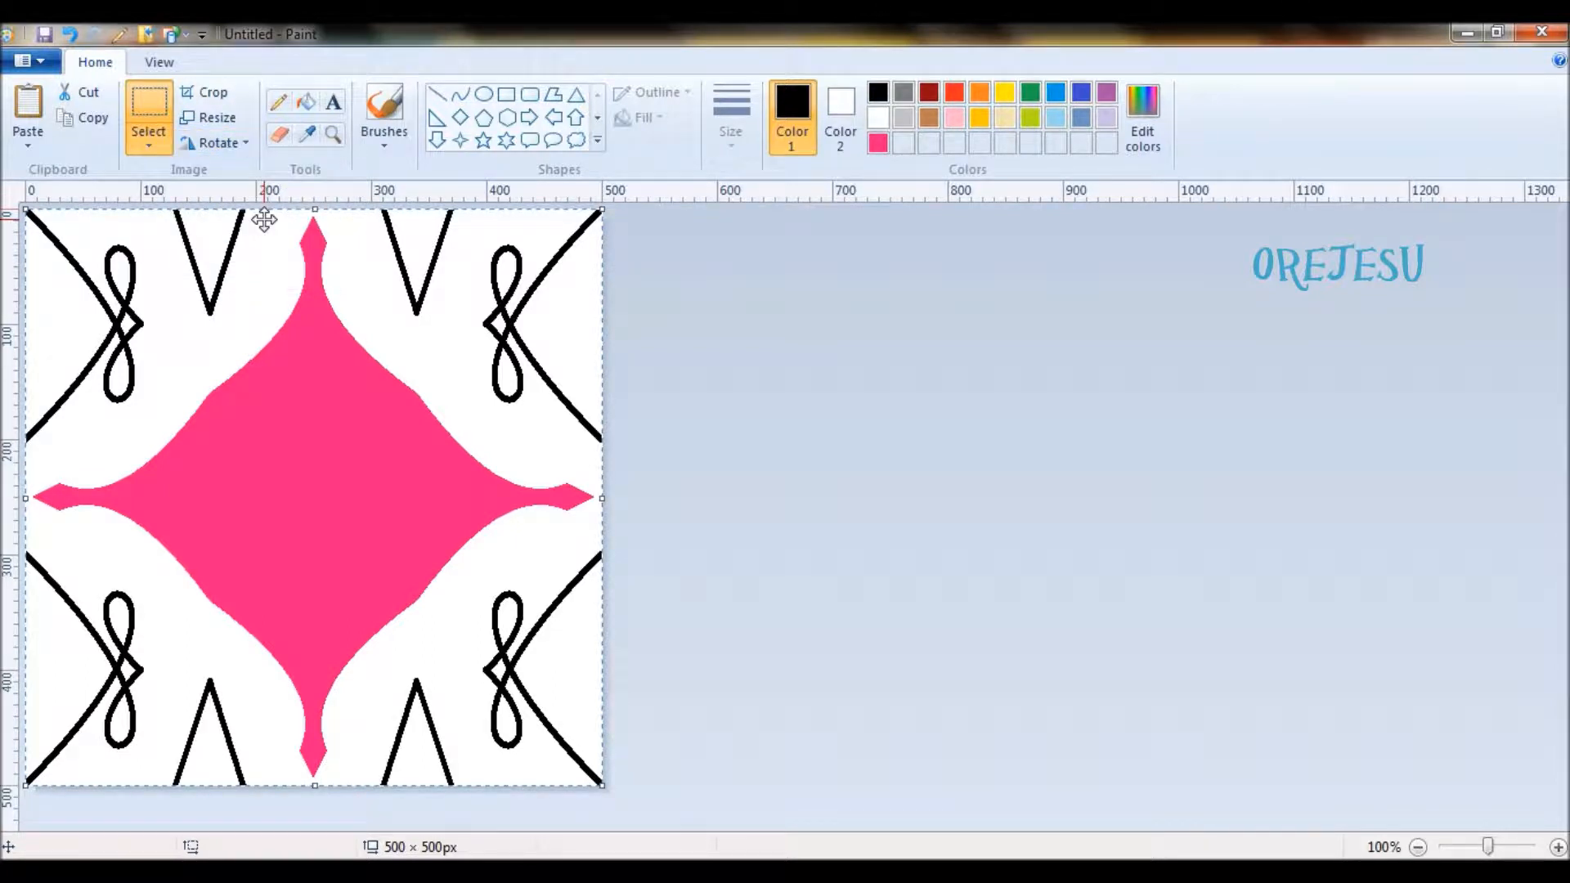
left_click(918, 543)
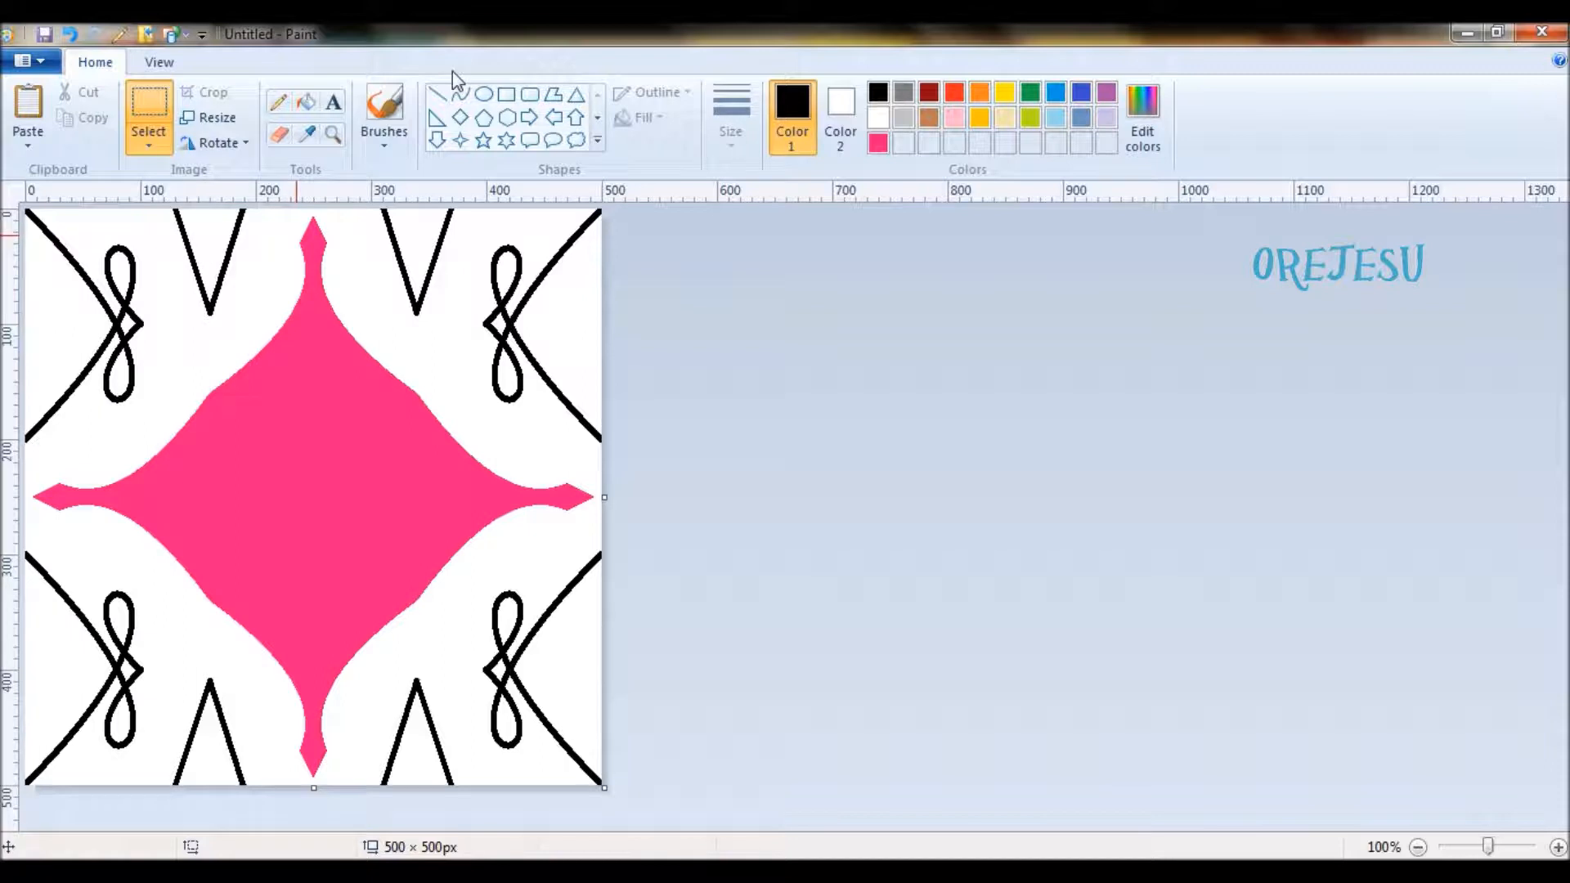
- Try filling the two upper V shapes and the enclosed areas of the upper-left looped ornament with black
left_click(307, 102)
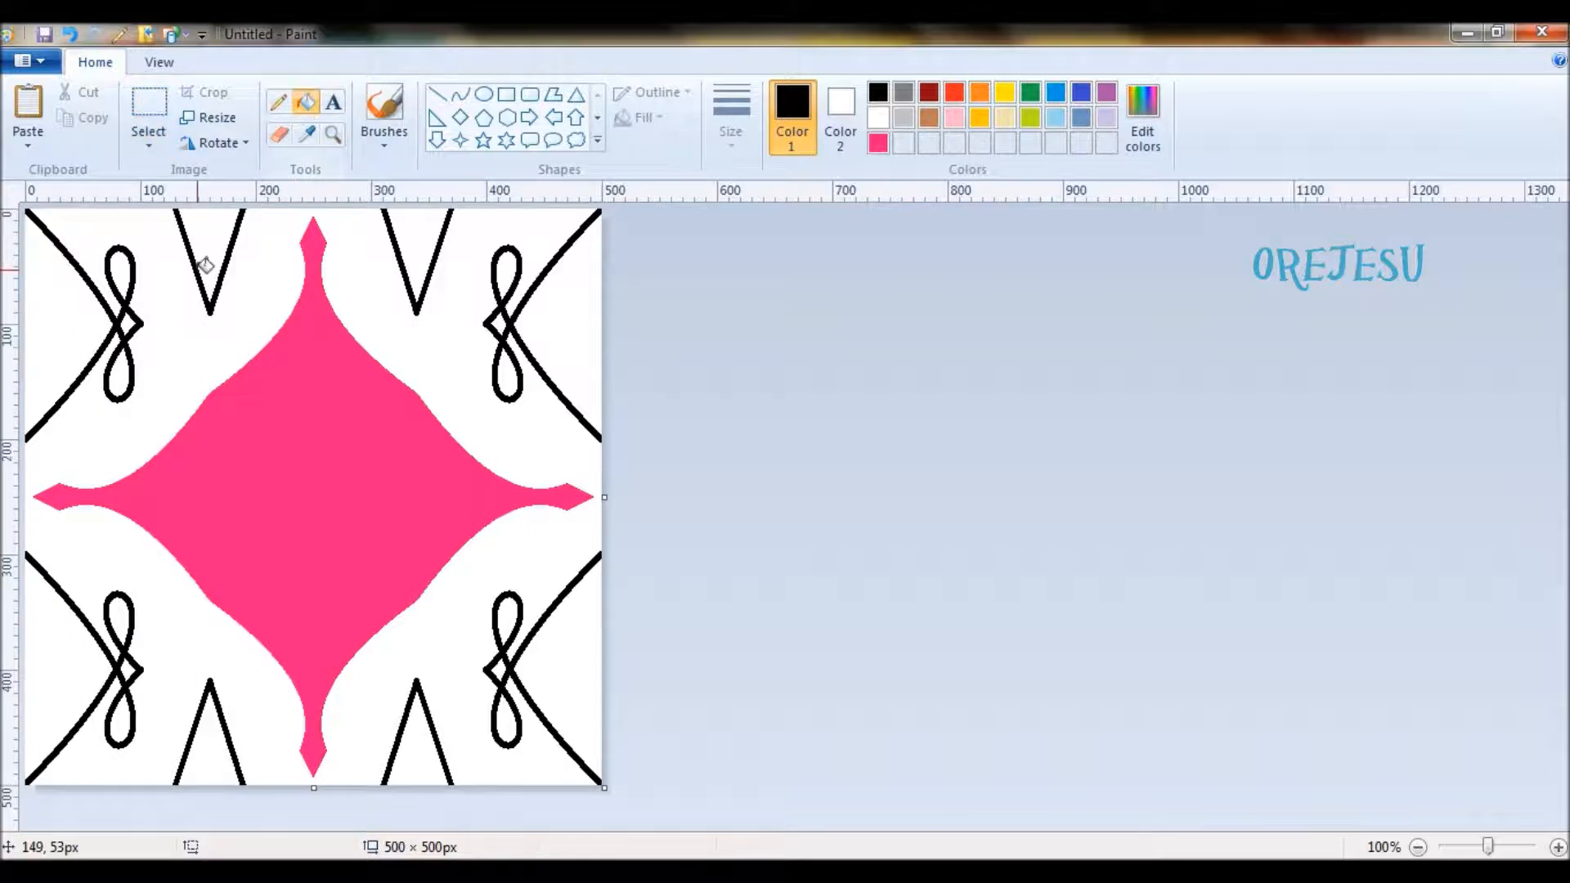
left_click(209, 228)
left_click(423, 228)
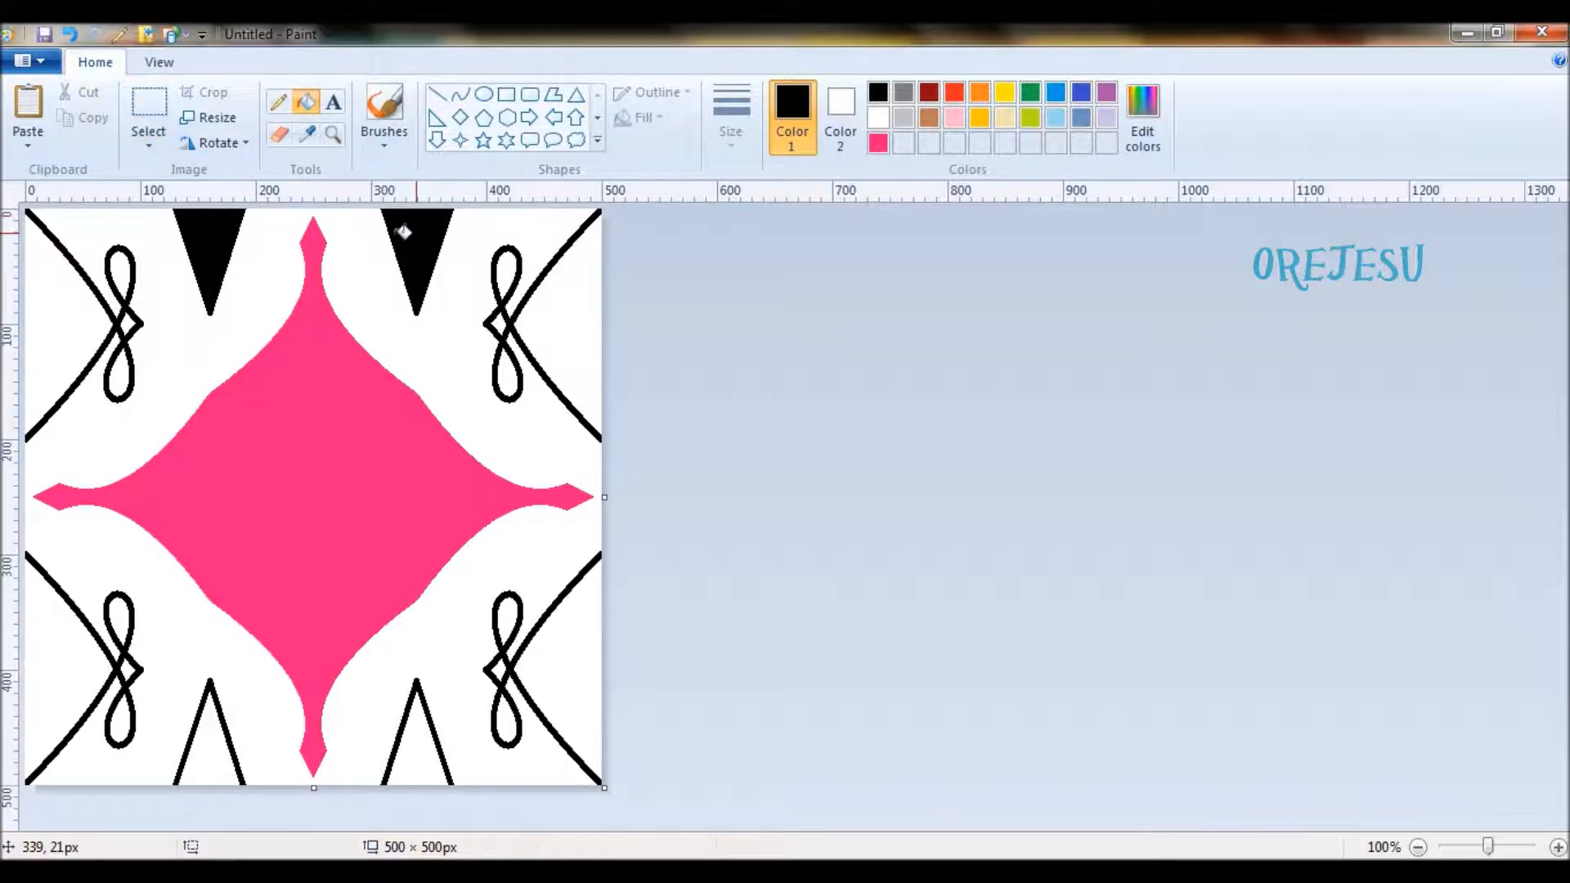
left_click(129, 321)
left_click(120, 269)
left_click(121, 380)
left_click(76, 338)
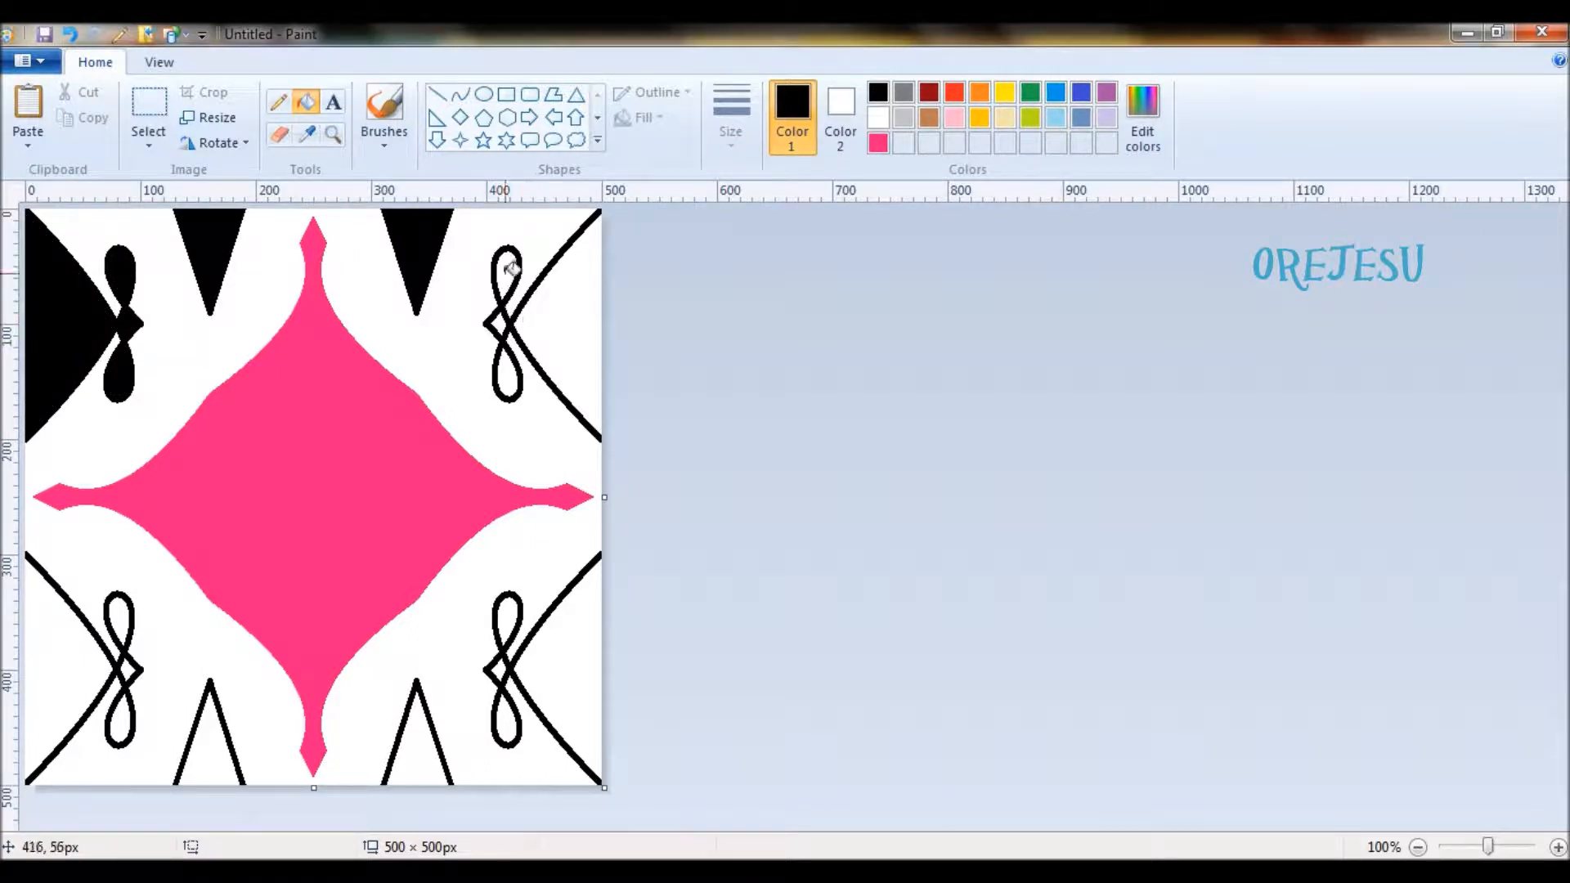
- Undo the black fills in the upper-left ornament and the two upper V shapes
key("ctrl+z")
key("ctrl+z")
key("ctrl+z")
key("ctrl+z")
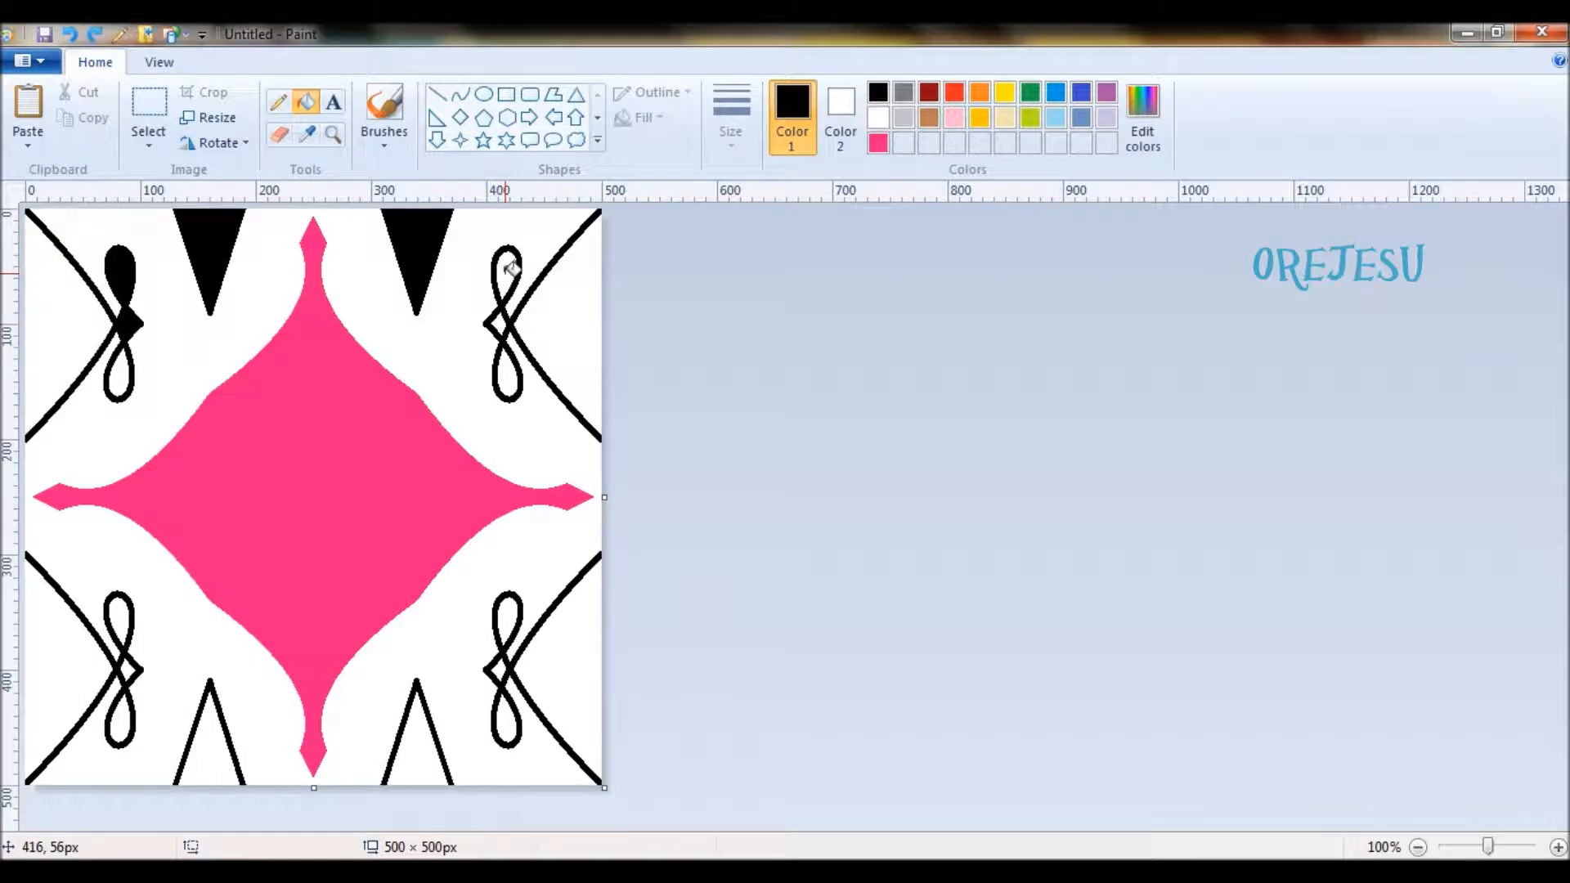
key("ctrl+z")
key("ctrl+z")
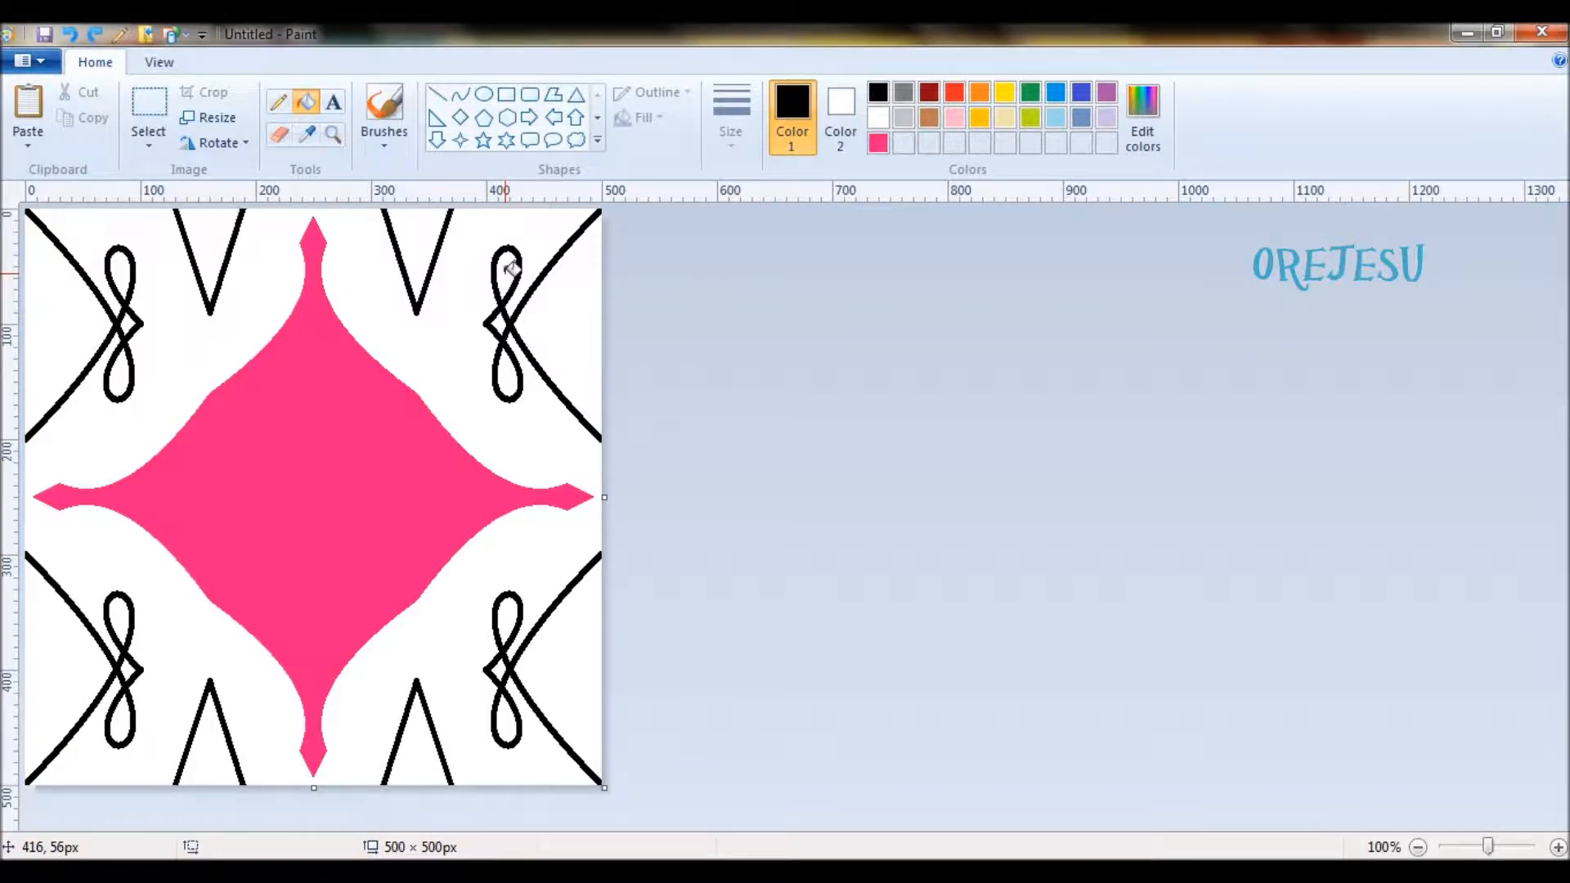
- Try filling the loops and small diamond of the upper-left ornament with black, then undo these fills
left_click(123, 266)
left_click(130, 323)
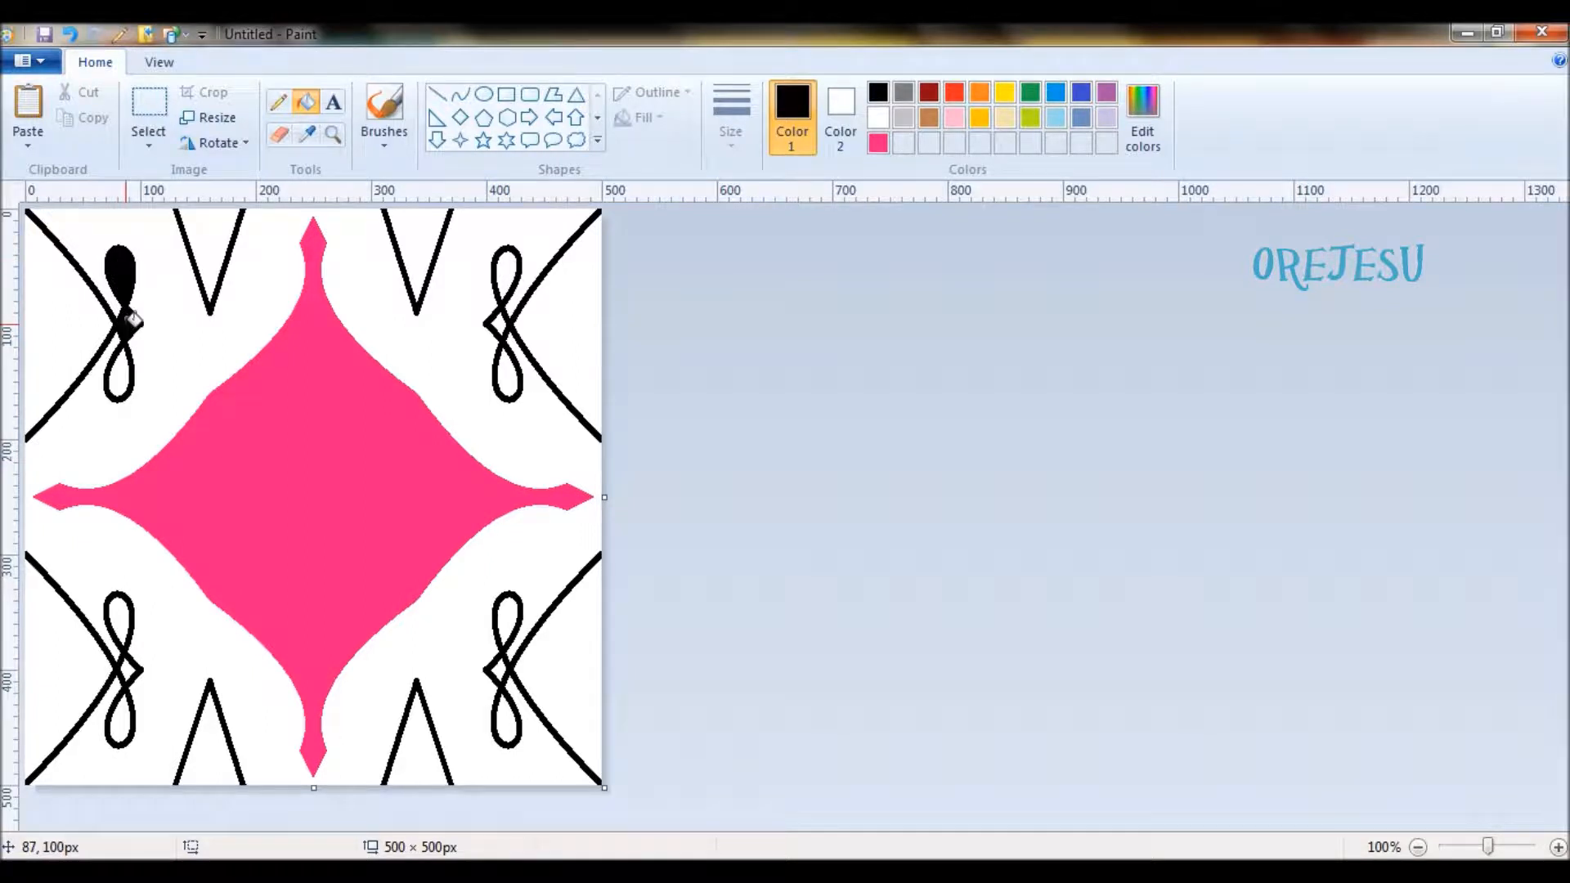
left_click(127, 364)
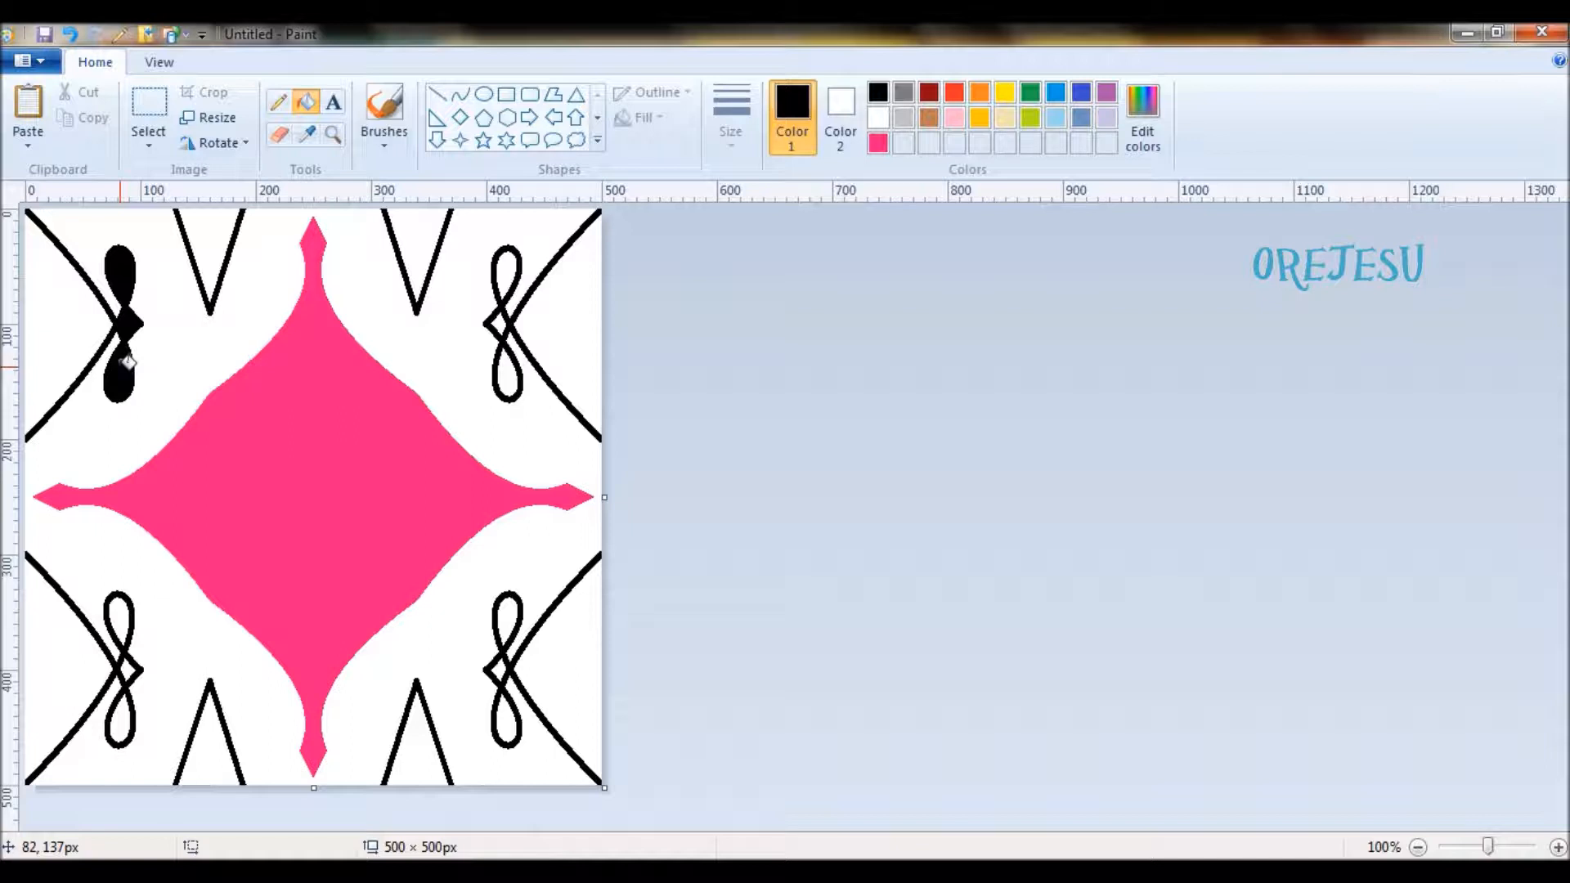
key("ctrl+z")
key("ctrl+z")
key("ctrl+z")
- Fill the small diamond at the inner tip of each of the four looped ornaments with black
left_click(125, 322)
left_click(500, 324)
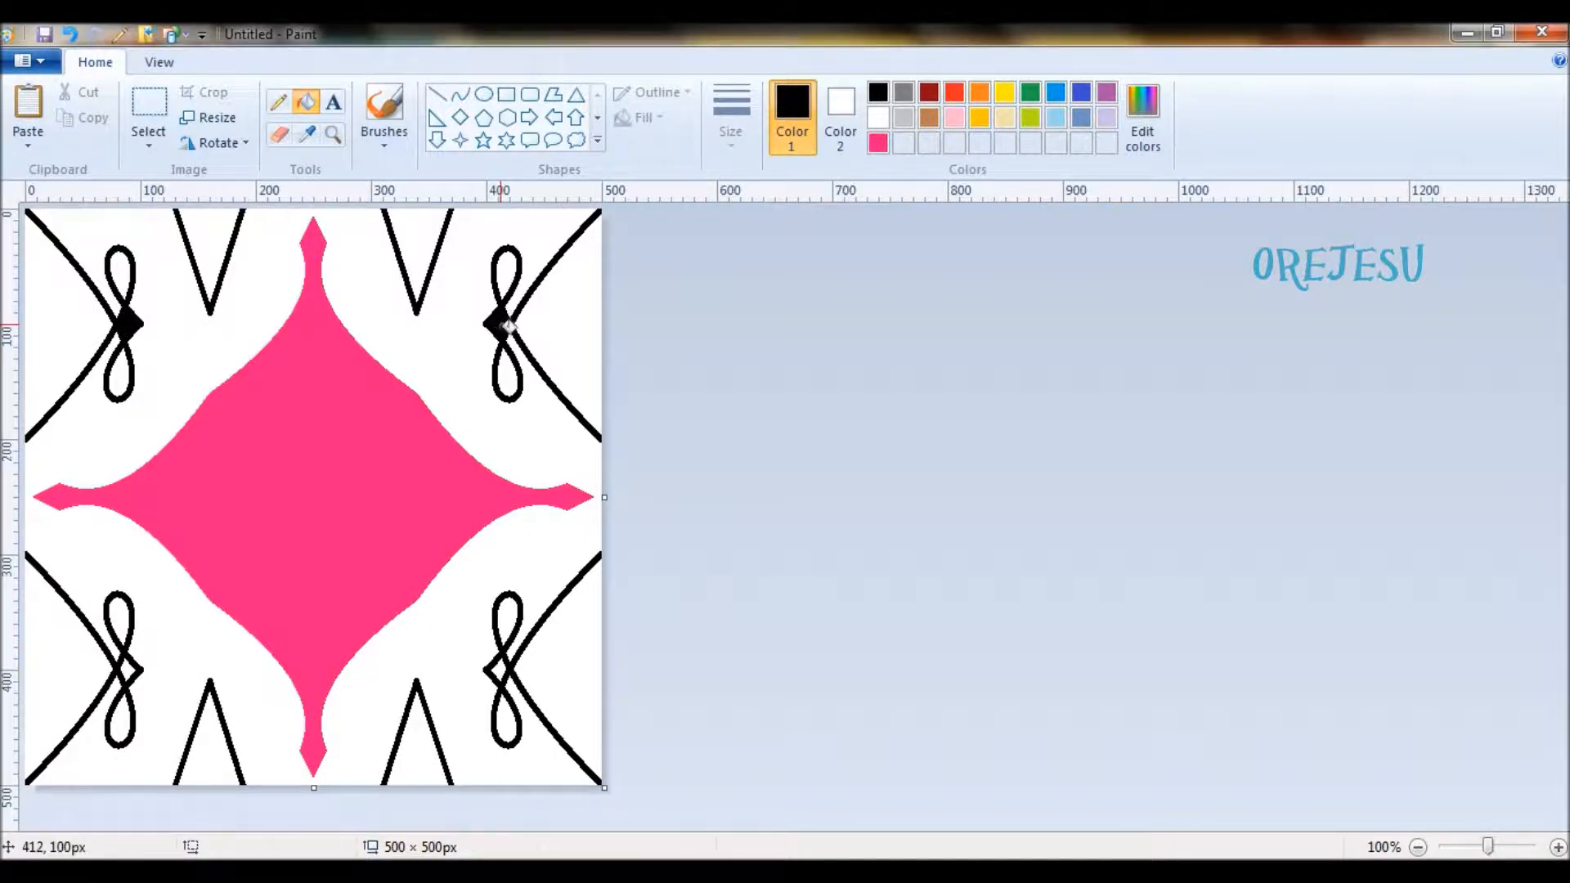
left_click(499, 667)
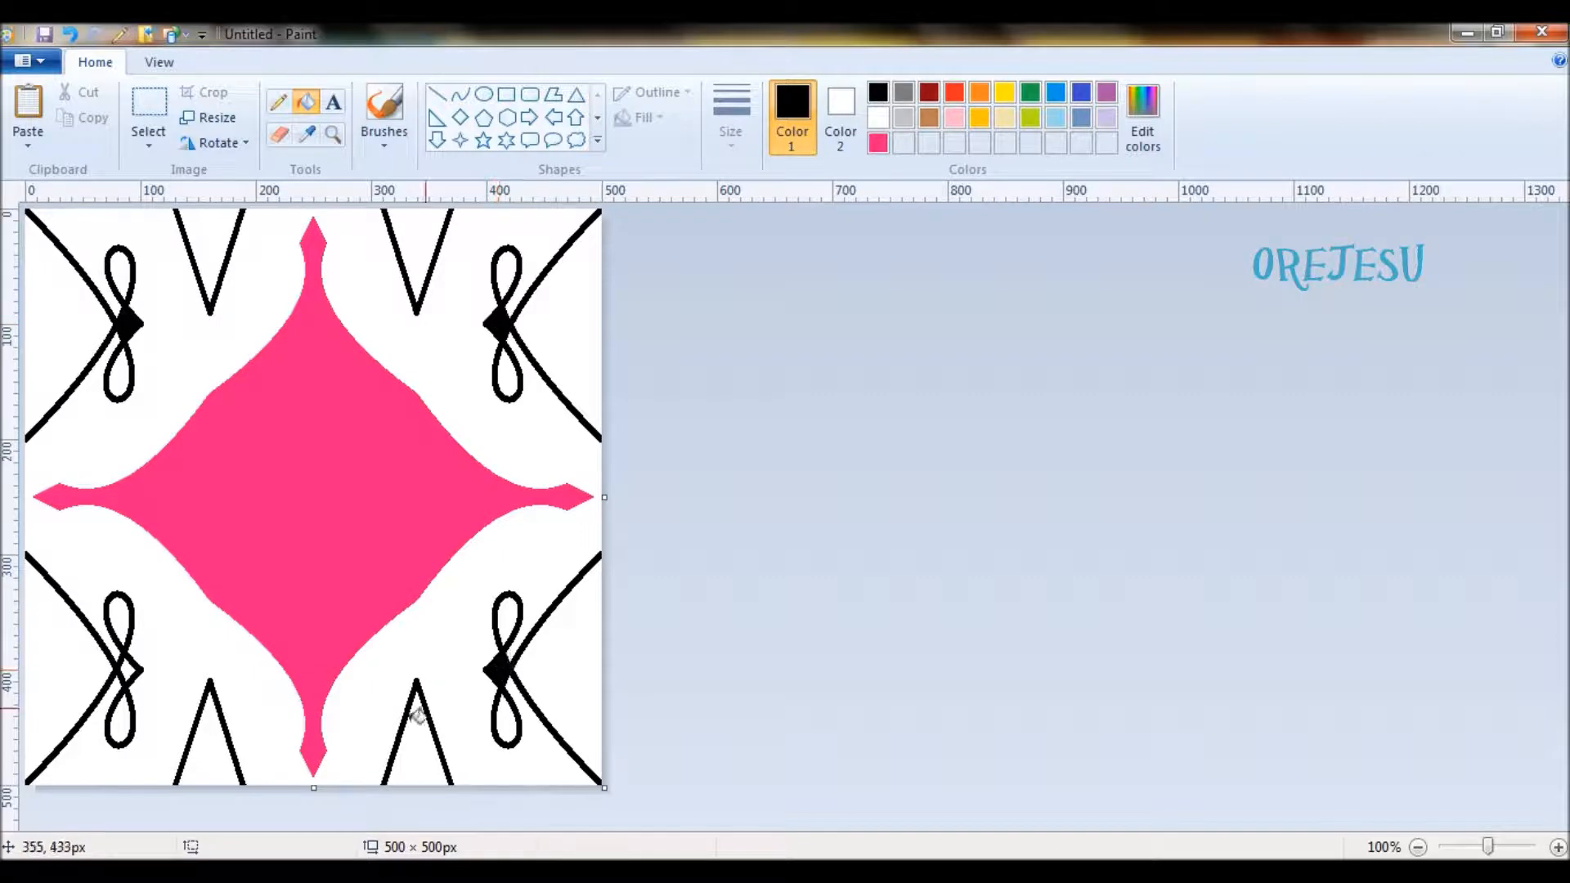
left_click(129, 669)
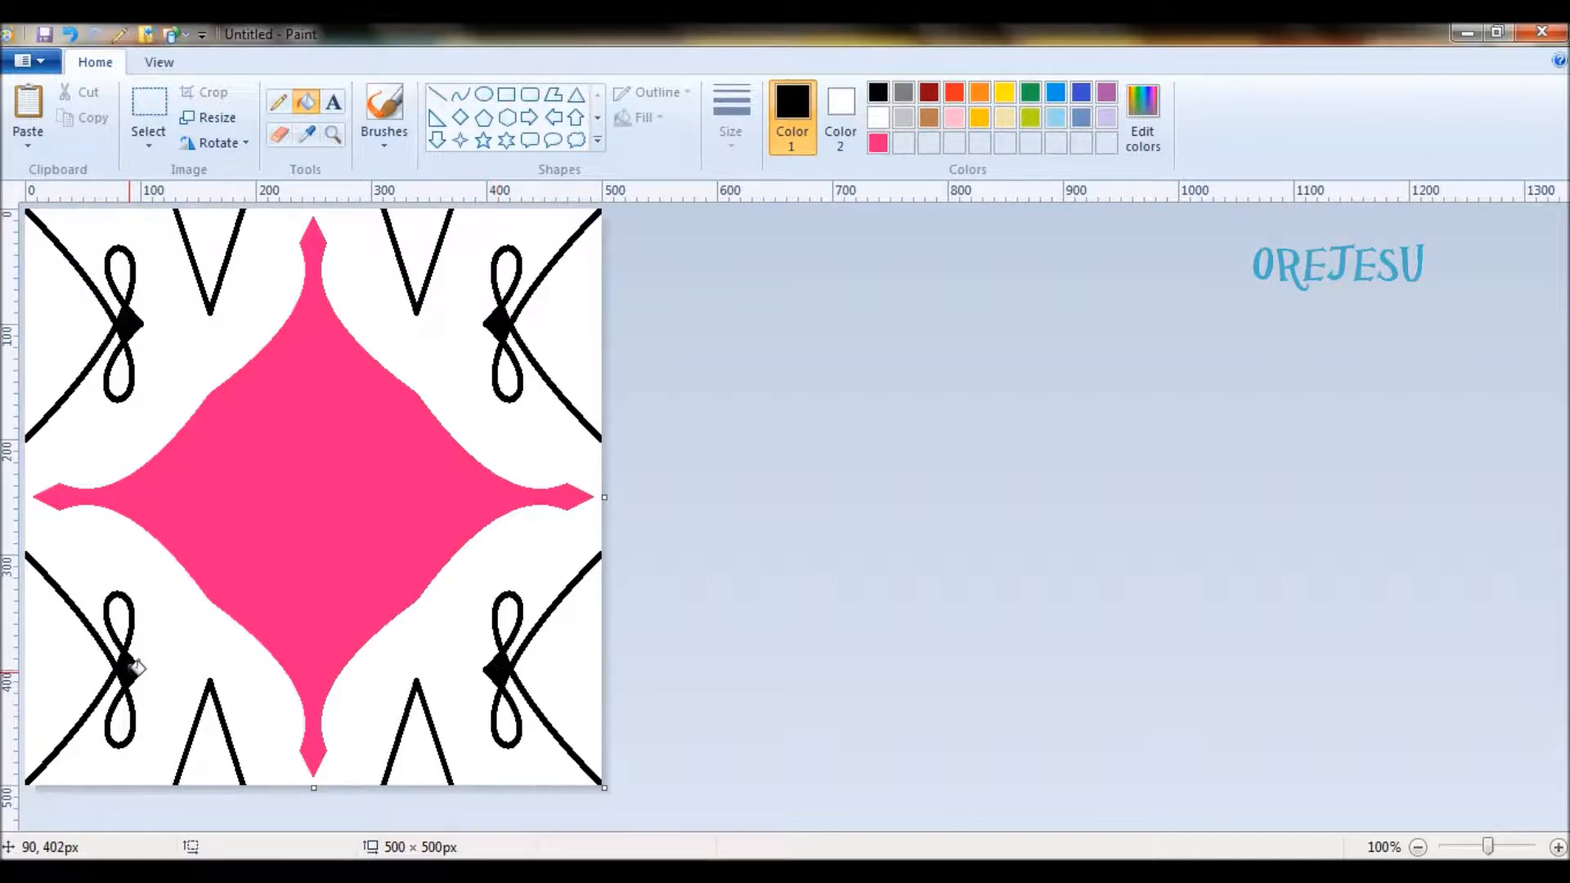
- Add the basic colors dark brown (Red 64, Green 0, Blue 0) and black (Red 0, Green 0, Blue 0) to the palette
left_click(1159, 121)
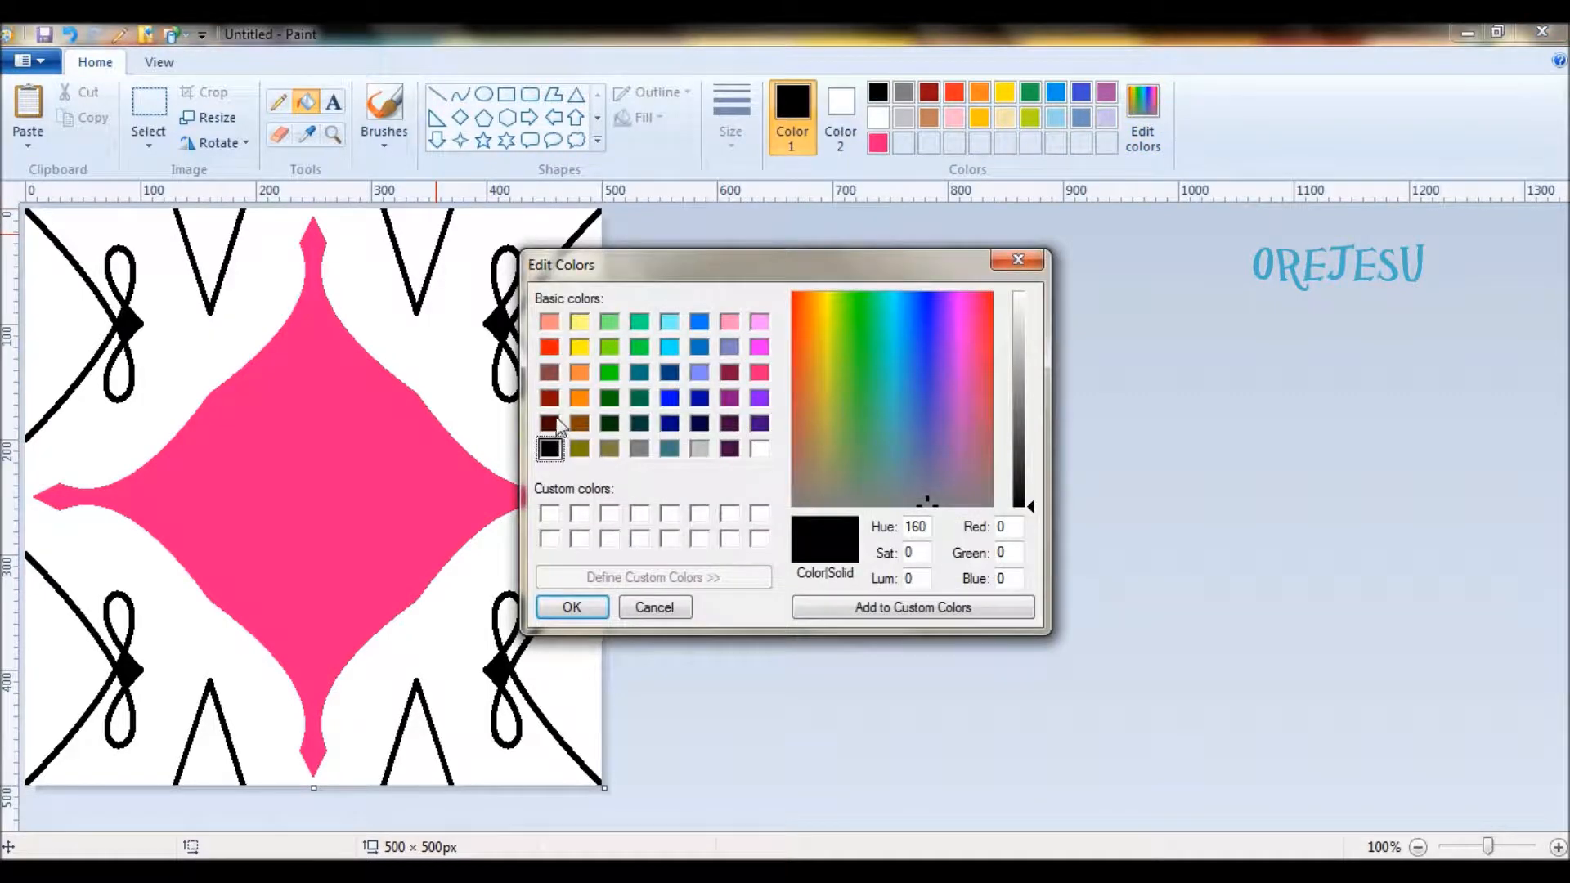
left_click(557, 419)
left_click(572, 607)
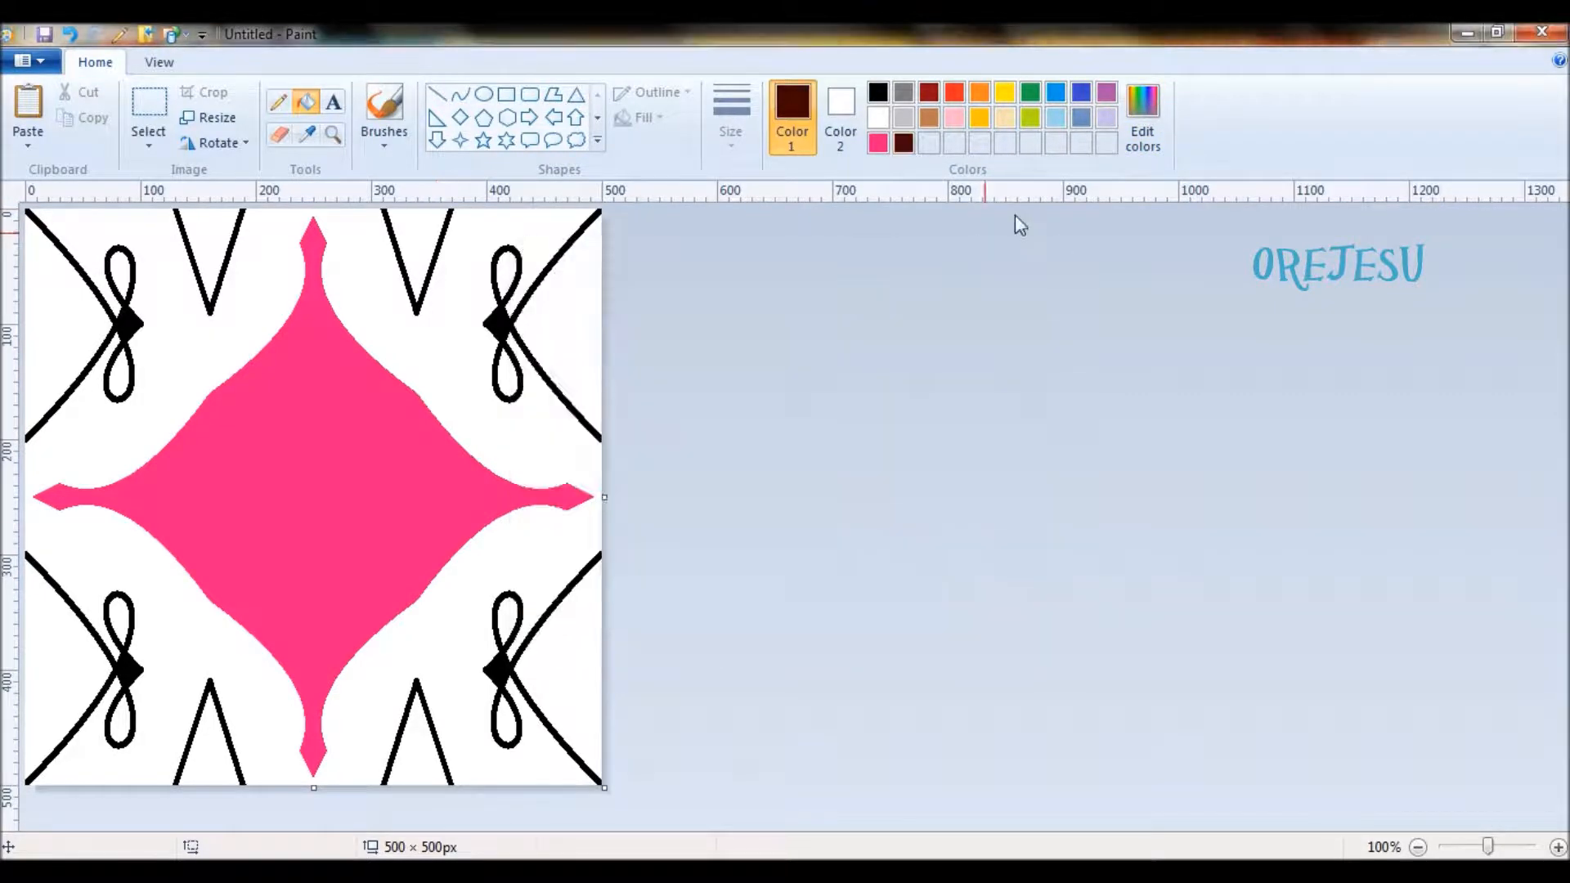
left_click(1143, 121)
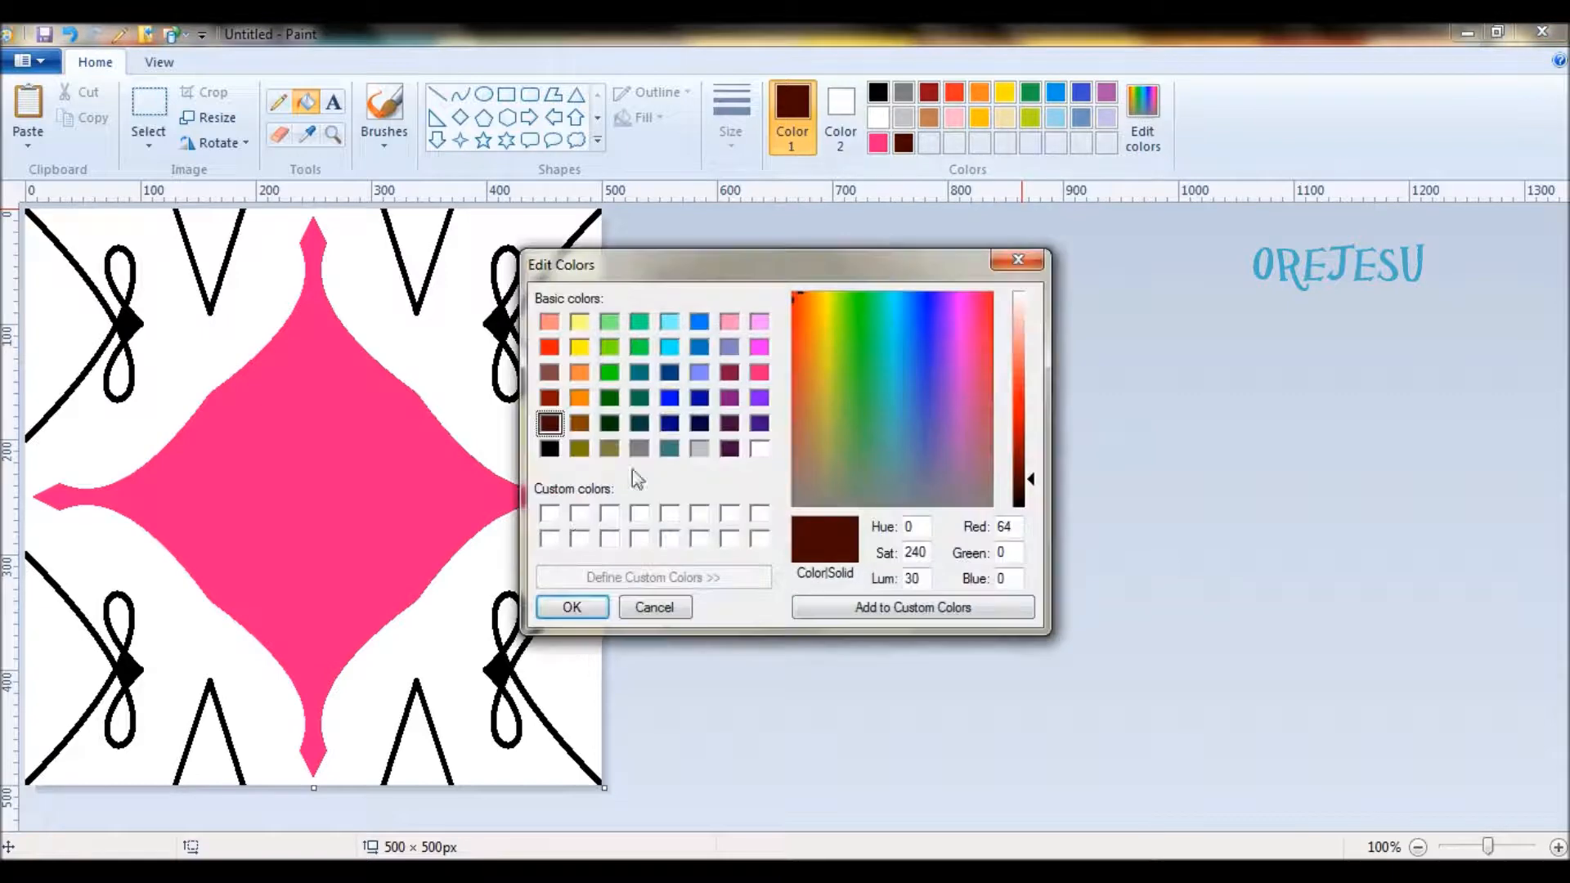
left_click(549, 447)
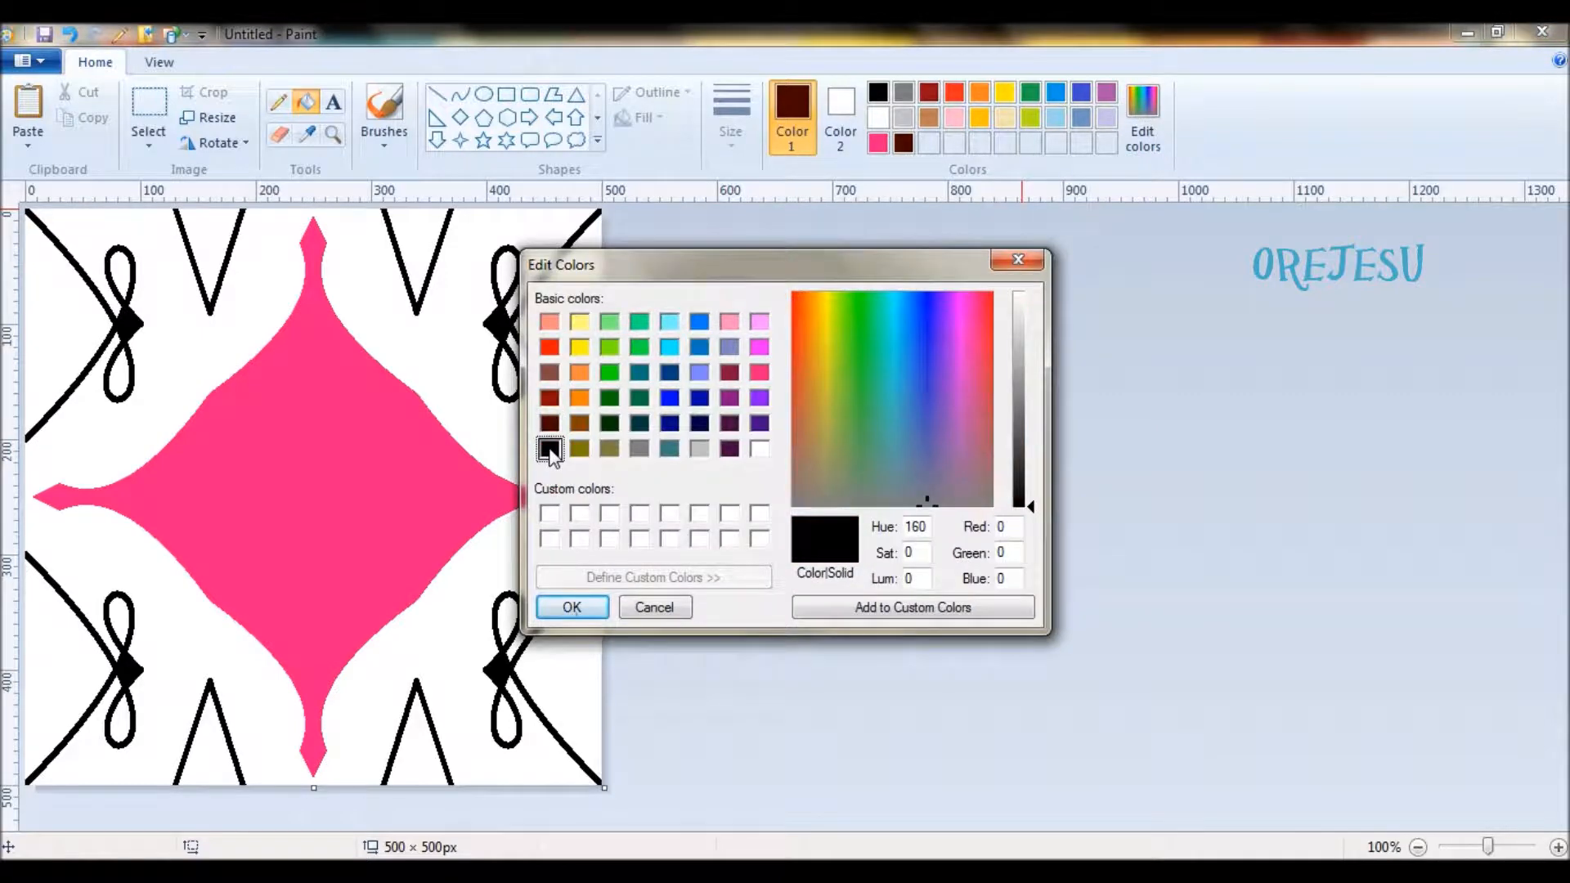
left_click(571, 607)
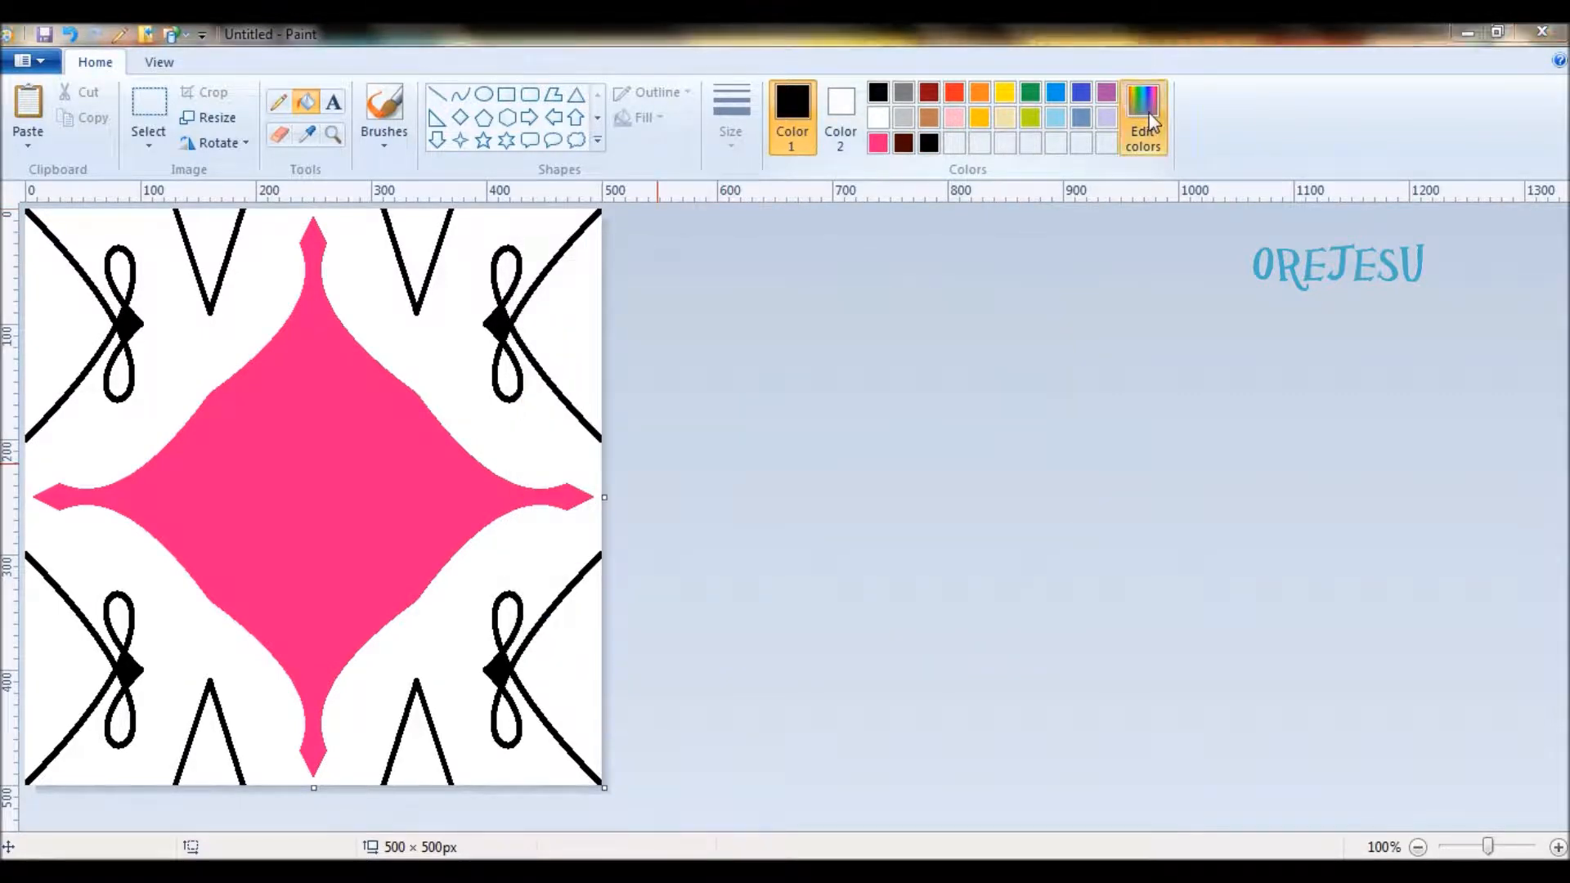
- Add the basic colors dark blue and dark purple (Red 64, Green 0, Blue 64) to the palette
left_click(1151, 121)
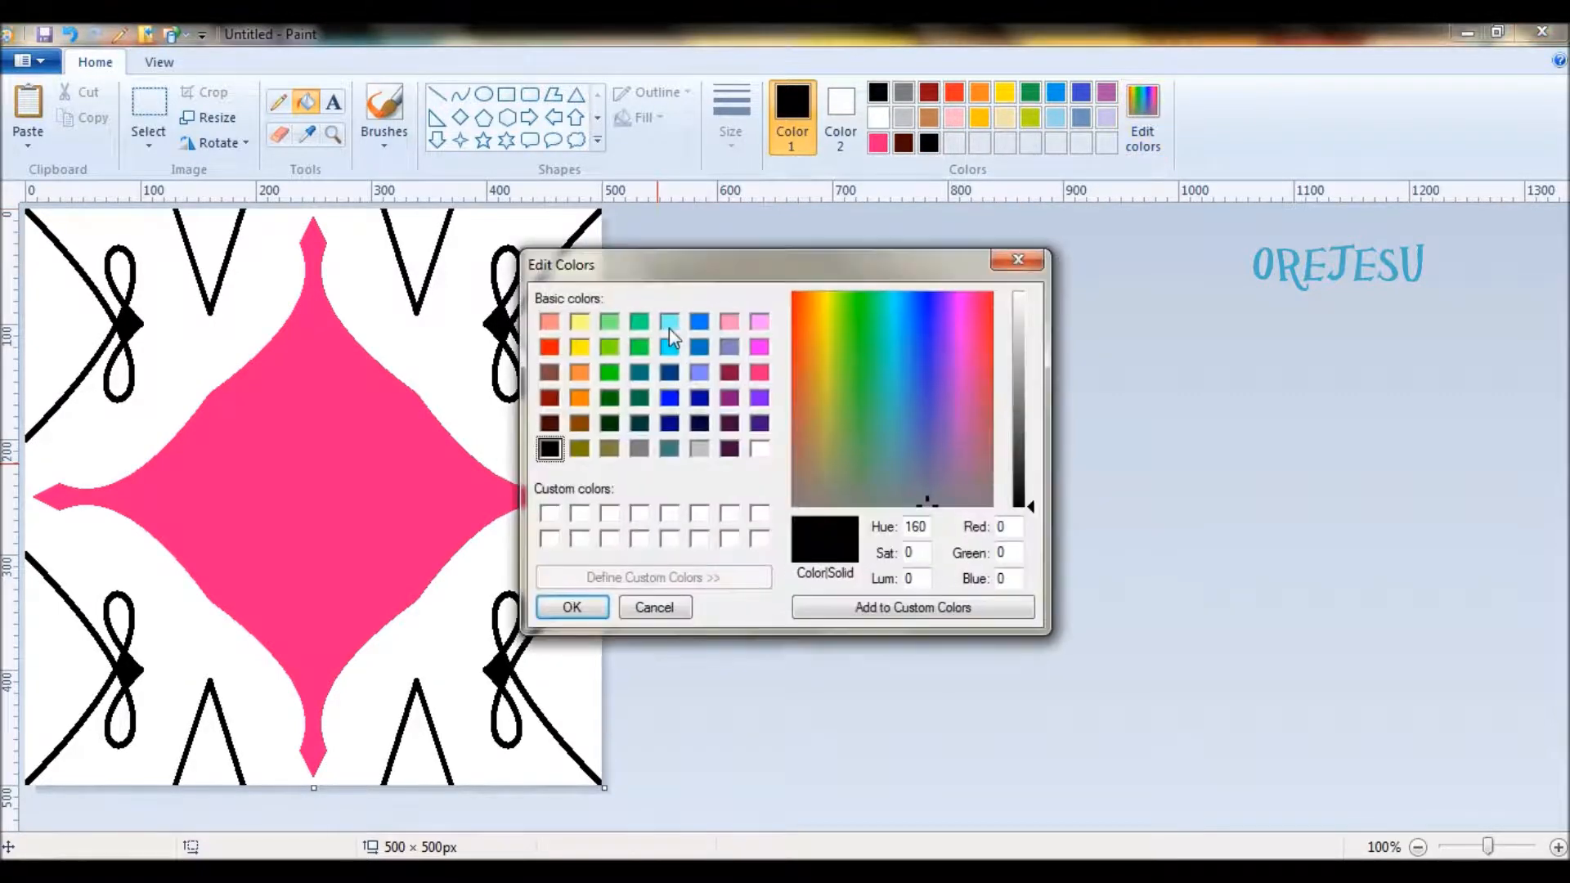
left_click(670, 423)
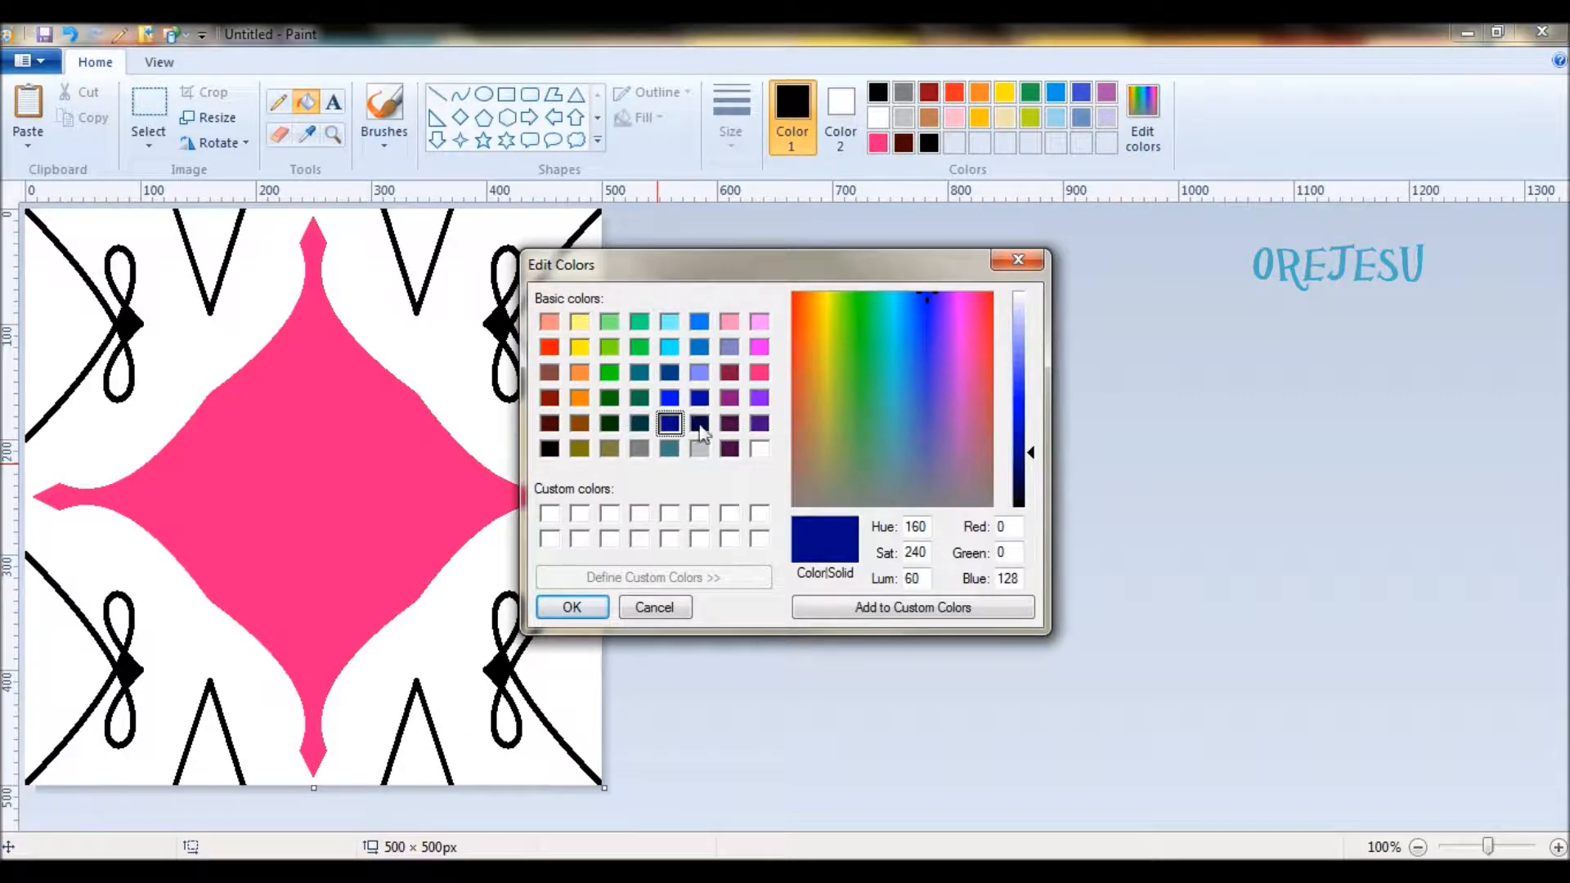
left_click(699, 423)
left_click(578, 609)
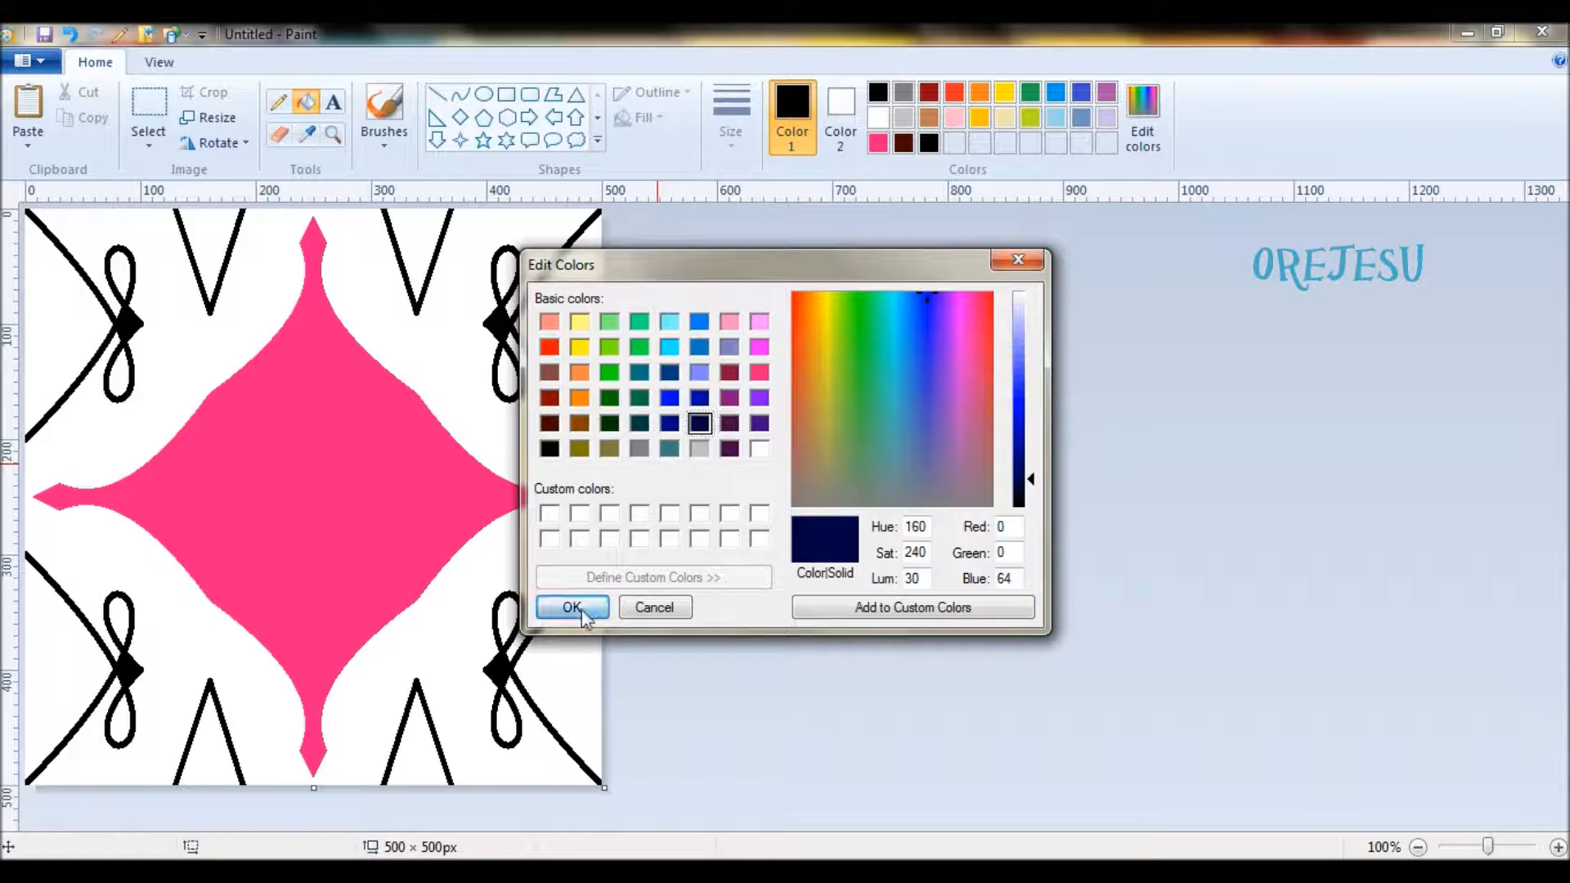
left_click(1142, 131)
left_click(730, 448)
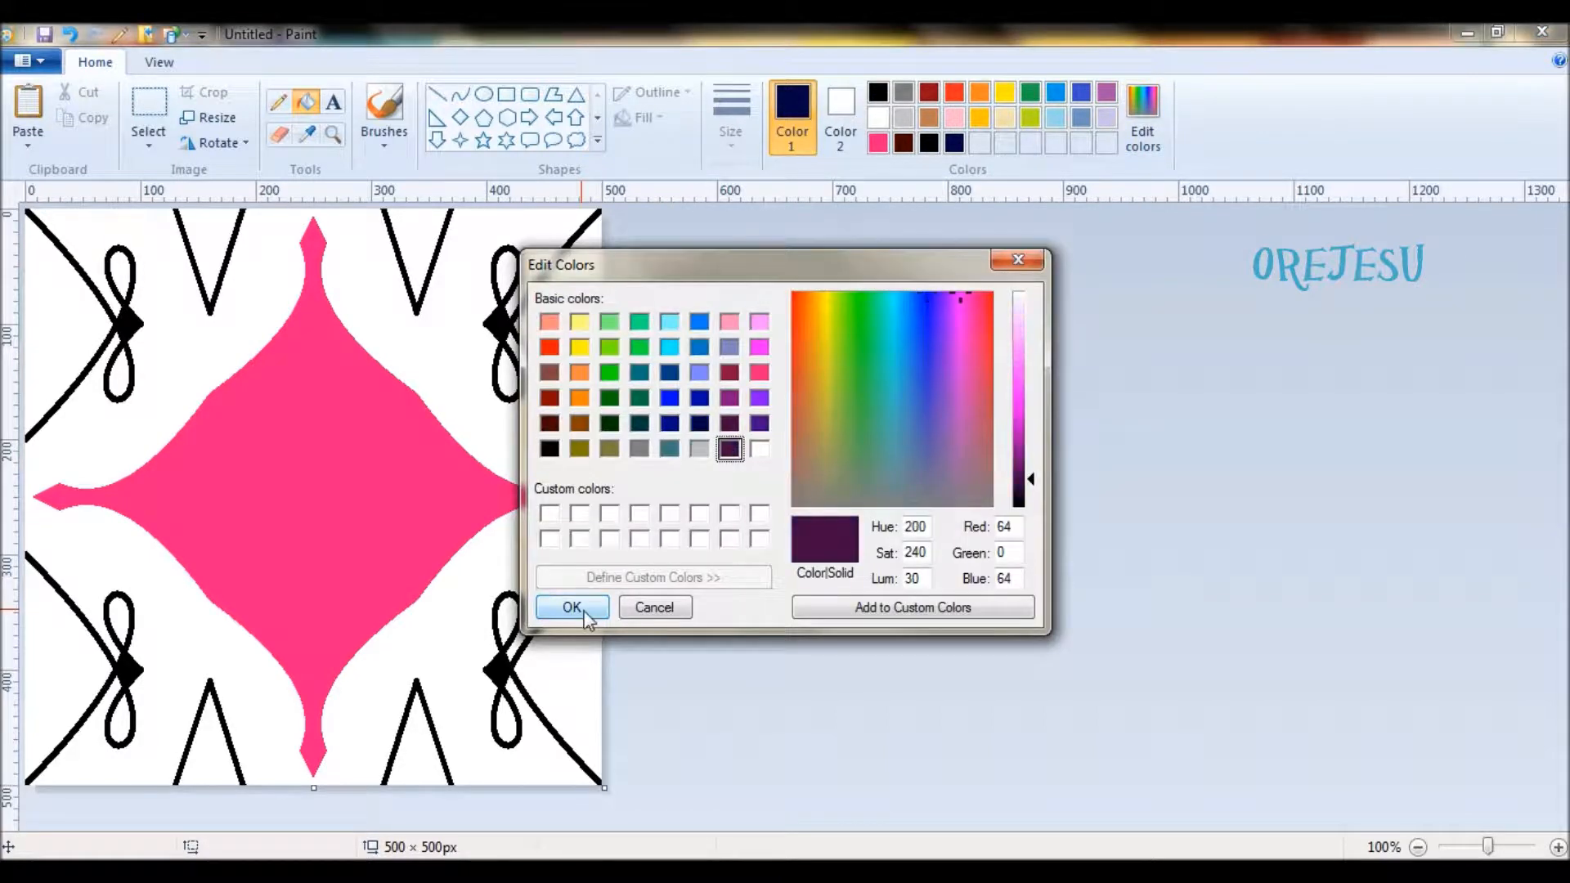
left_click(576, 608)
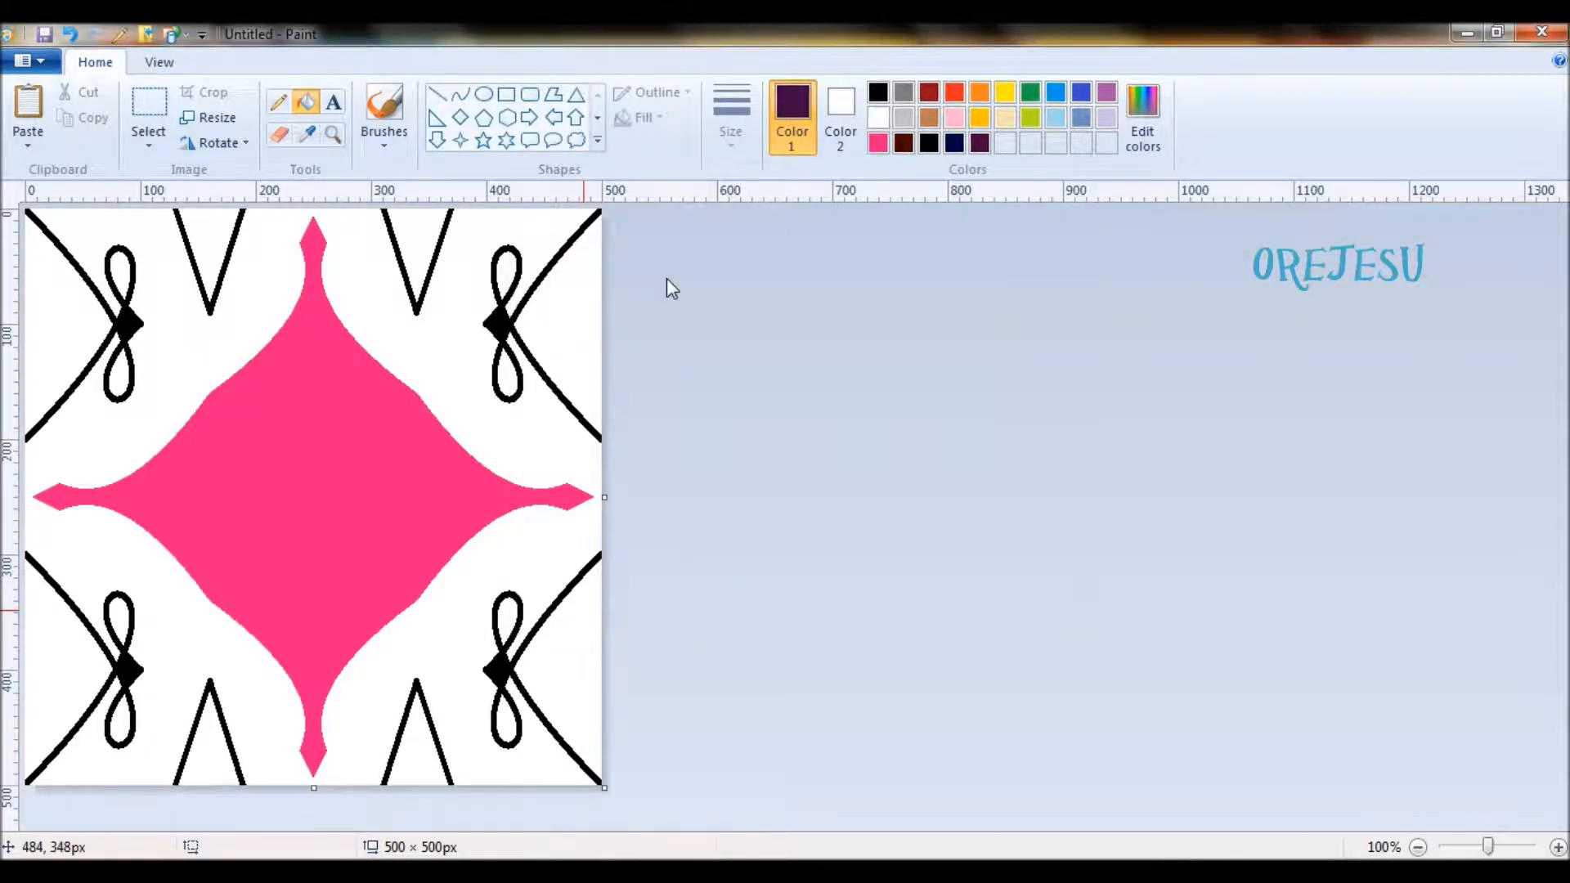
- Try filling the curved side area of the upper-left ornament with dark purple
left_click(91, 317)
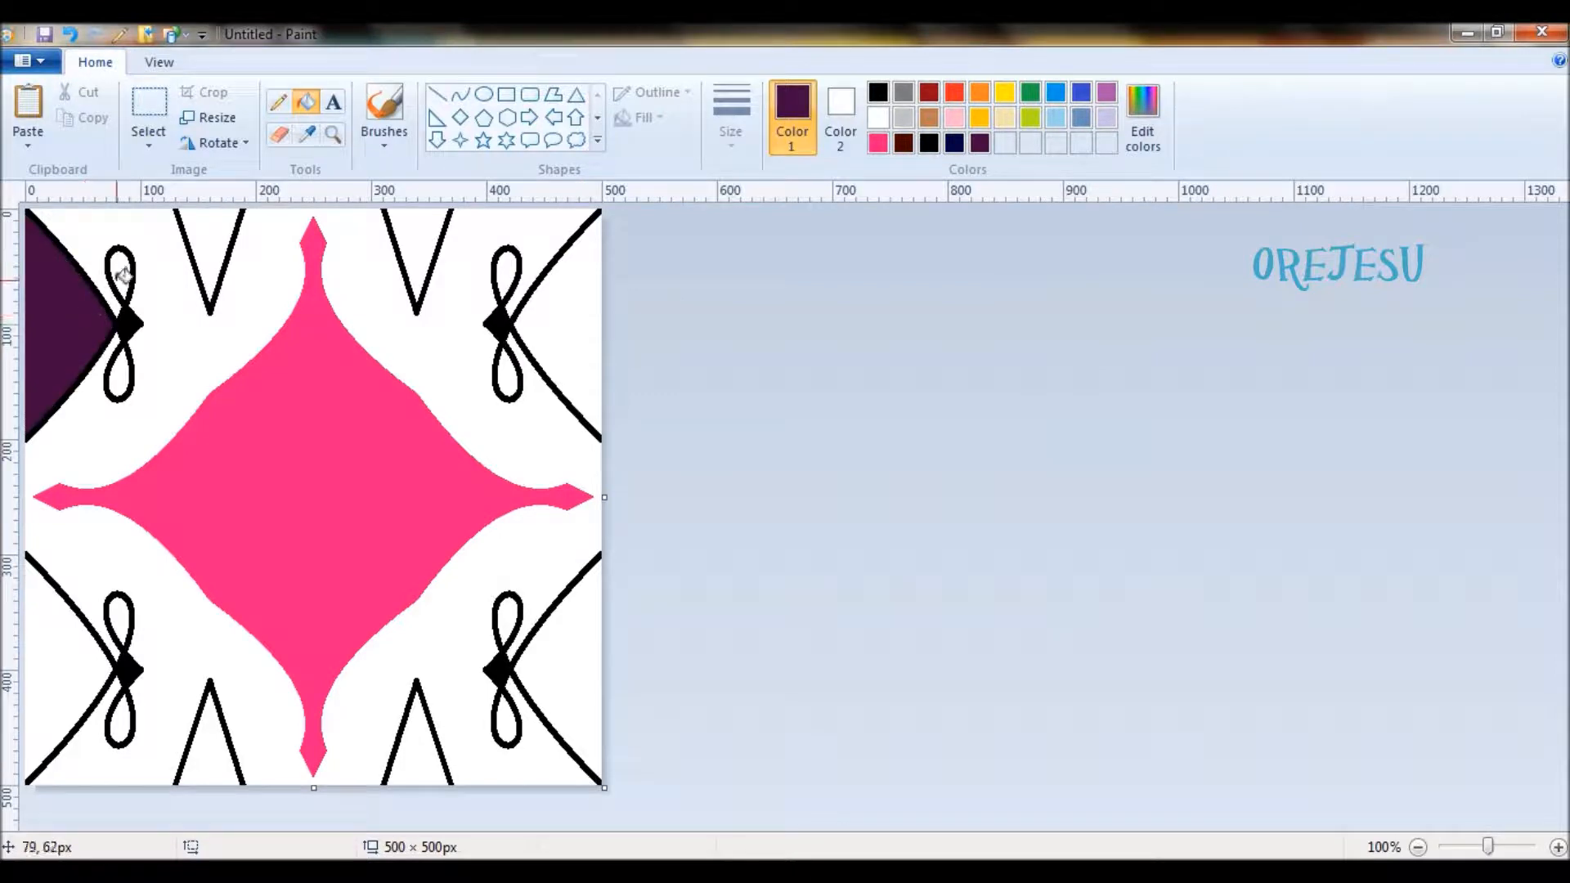
left_click(904, 144)
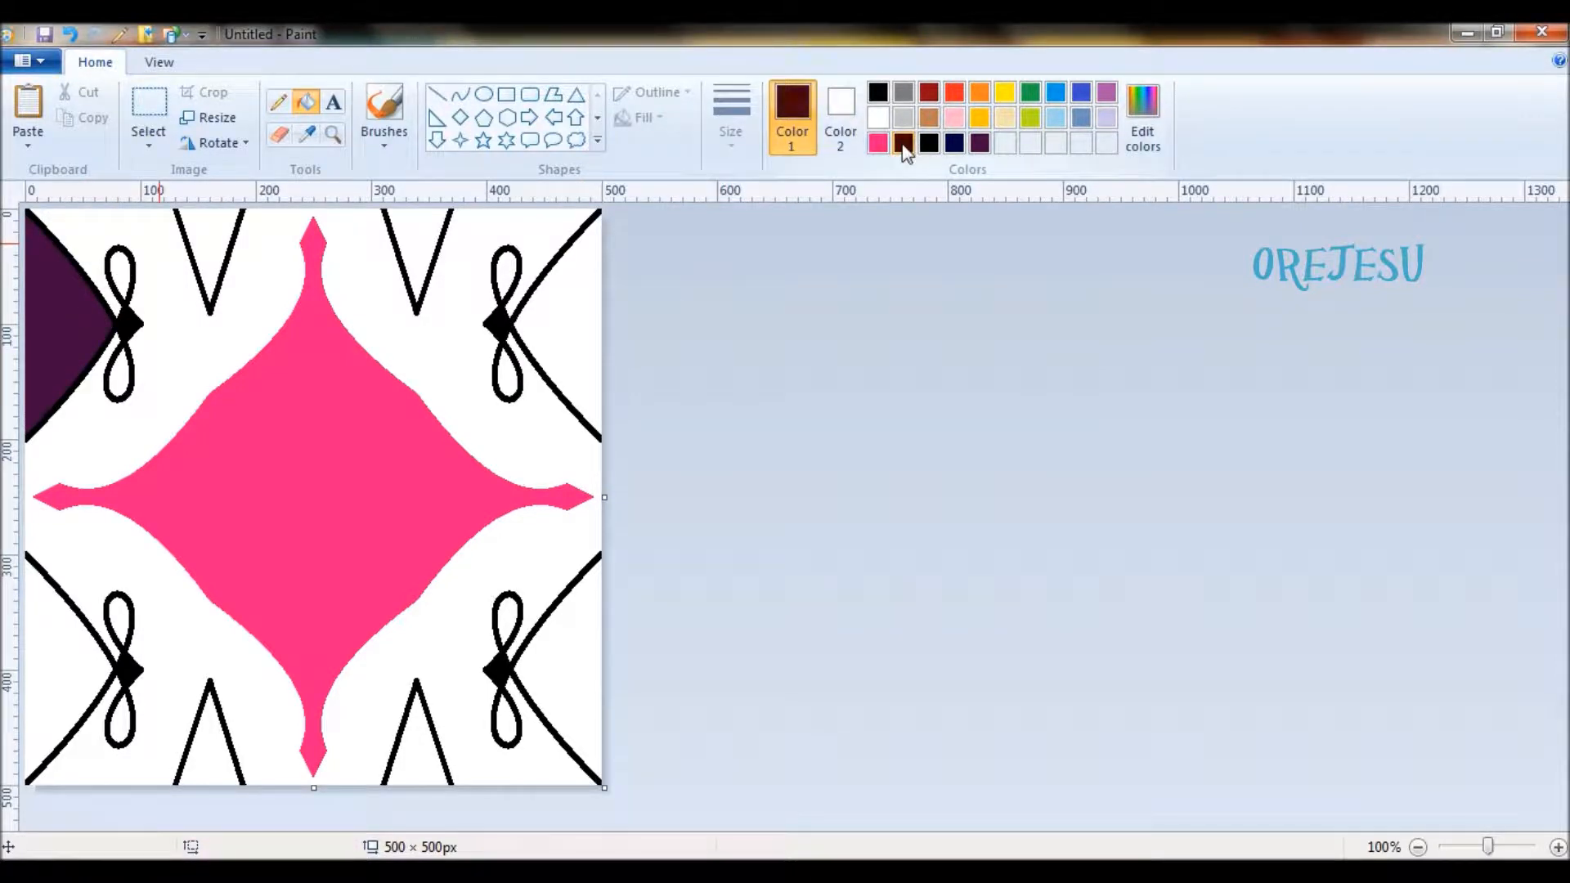
left_click(930, 144)
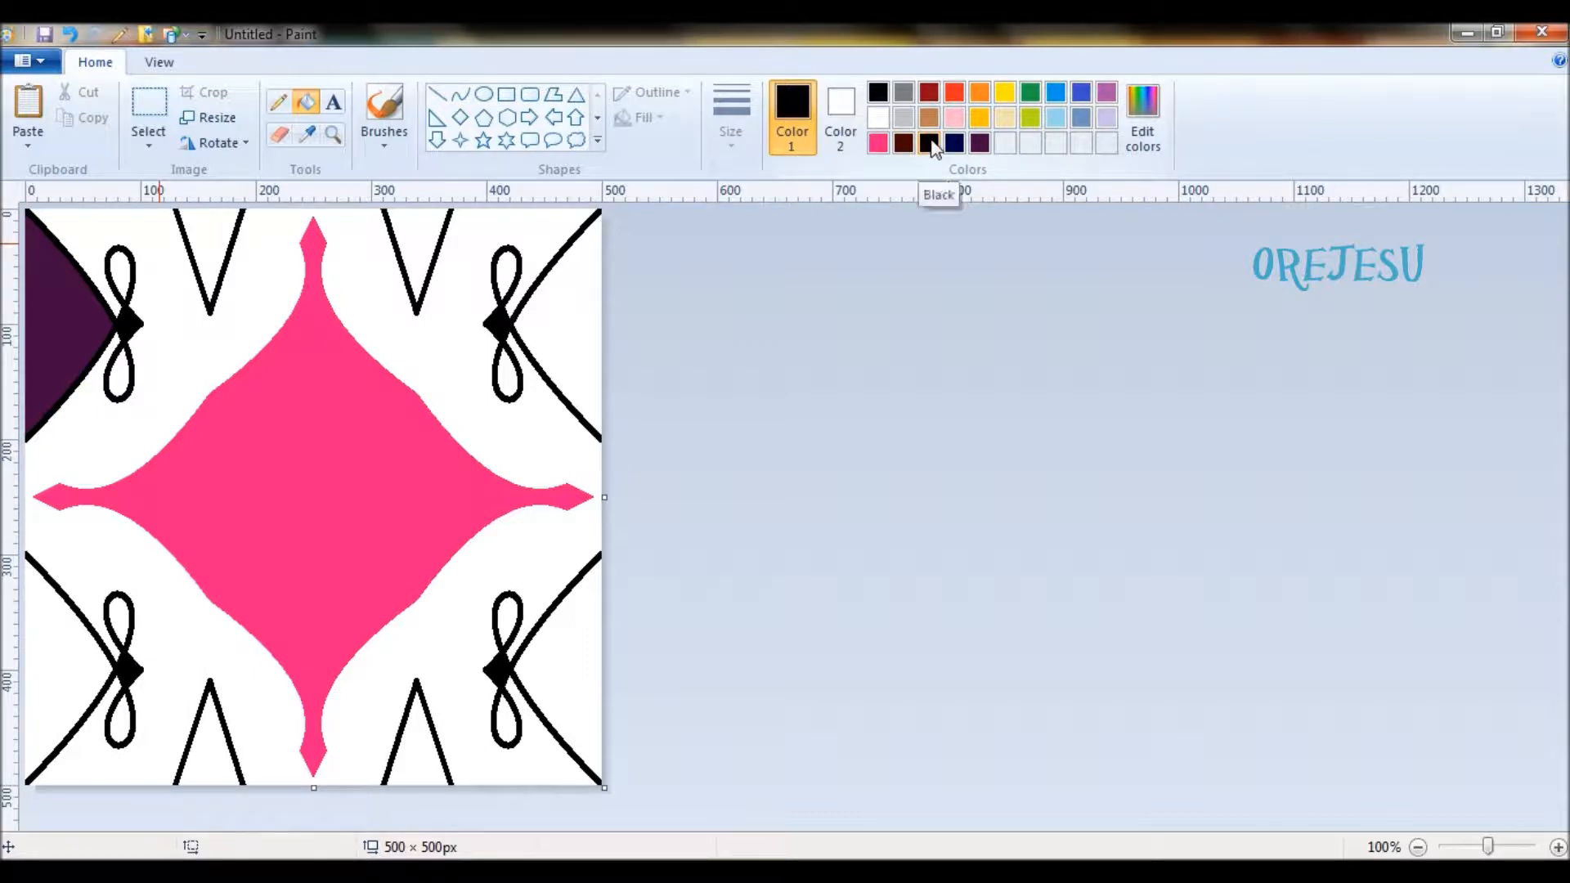
- Fill the side areas and all loops of the two upper ornaments with dark brown
left_click(907, 145)
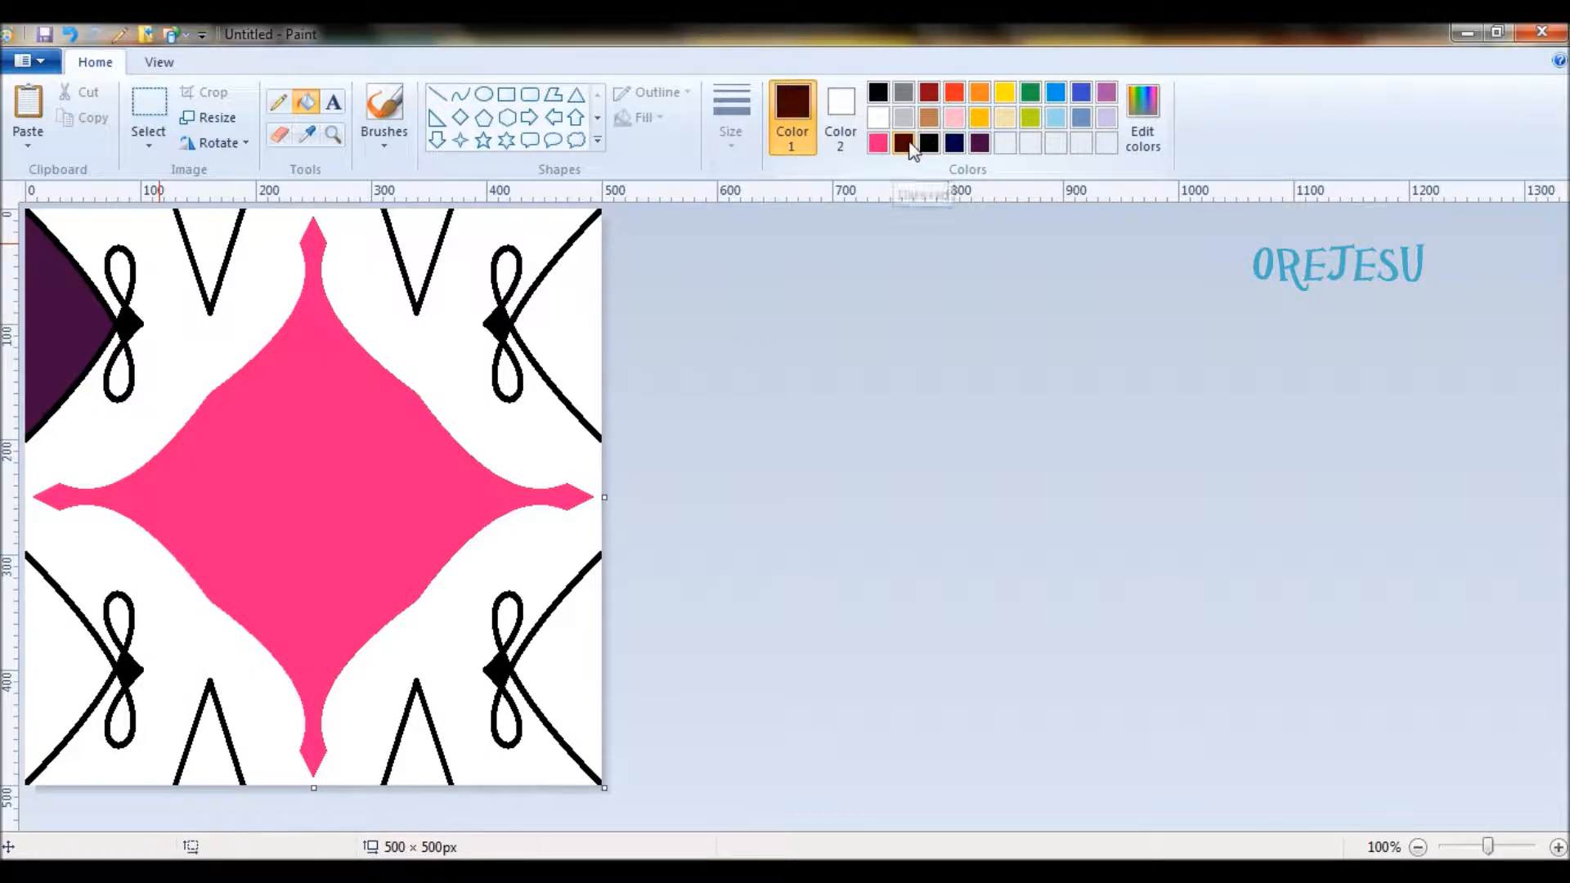
left_click(92, 307)
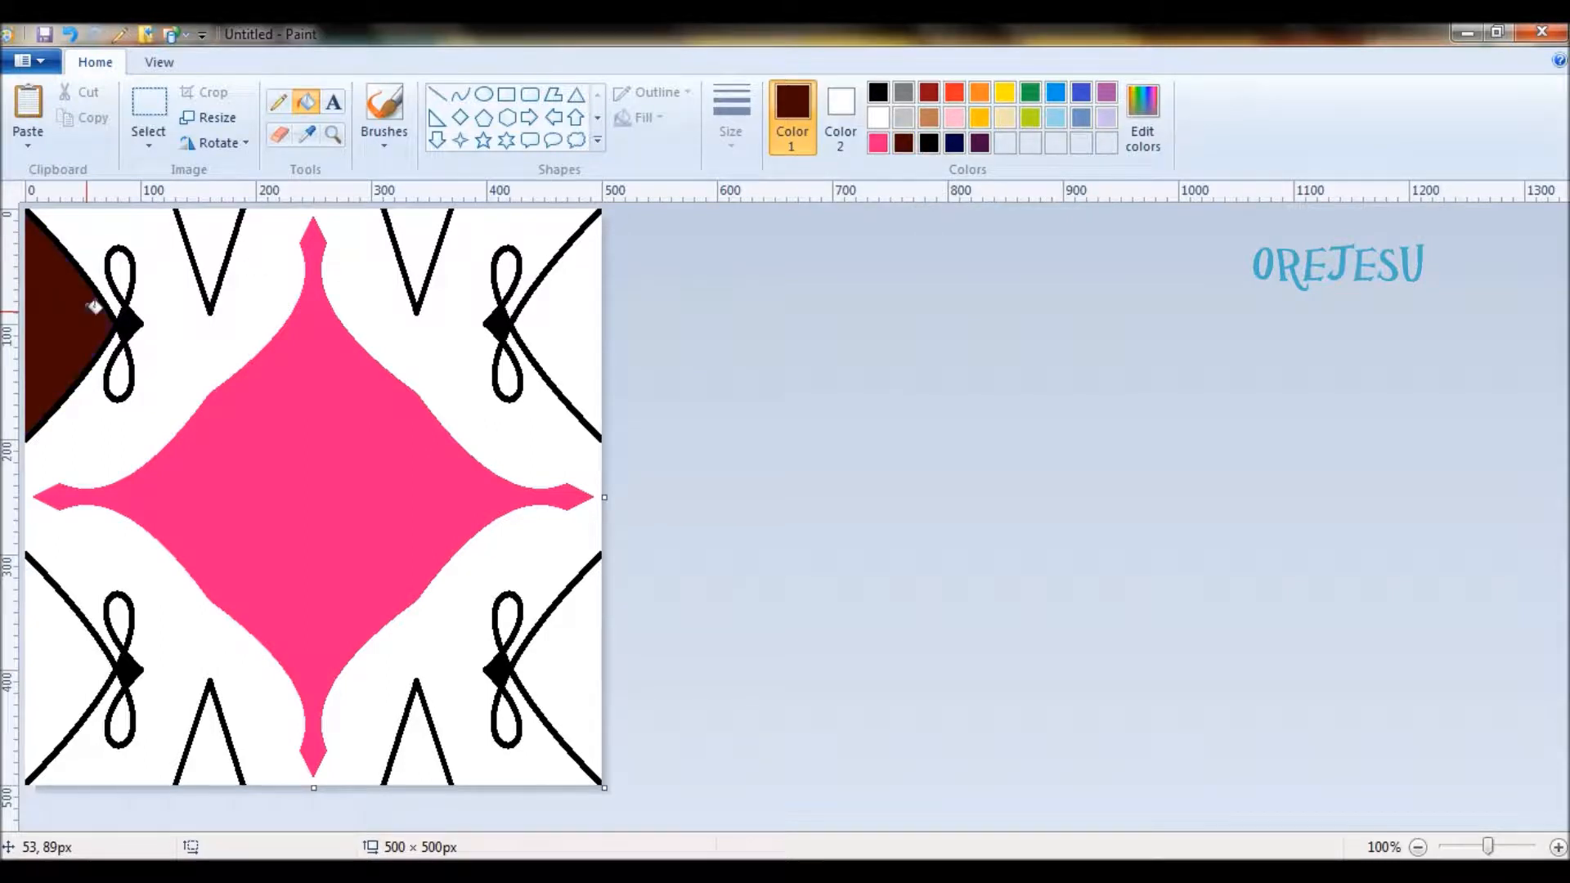
left_click(120, 270)
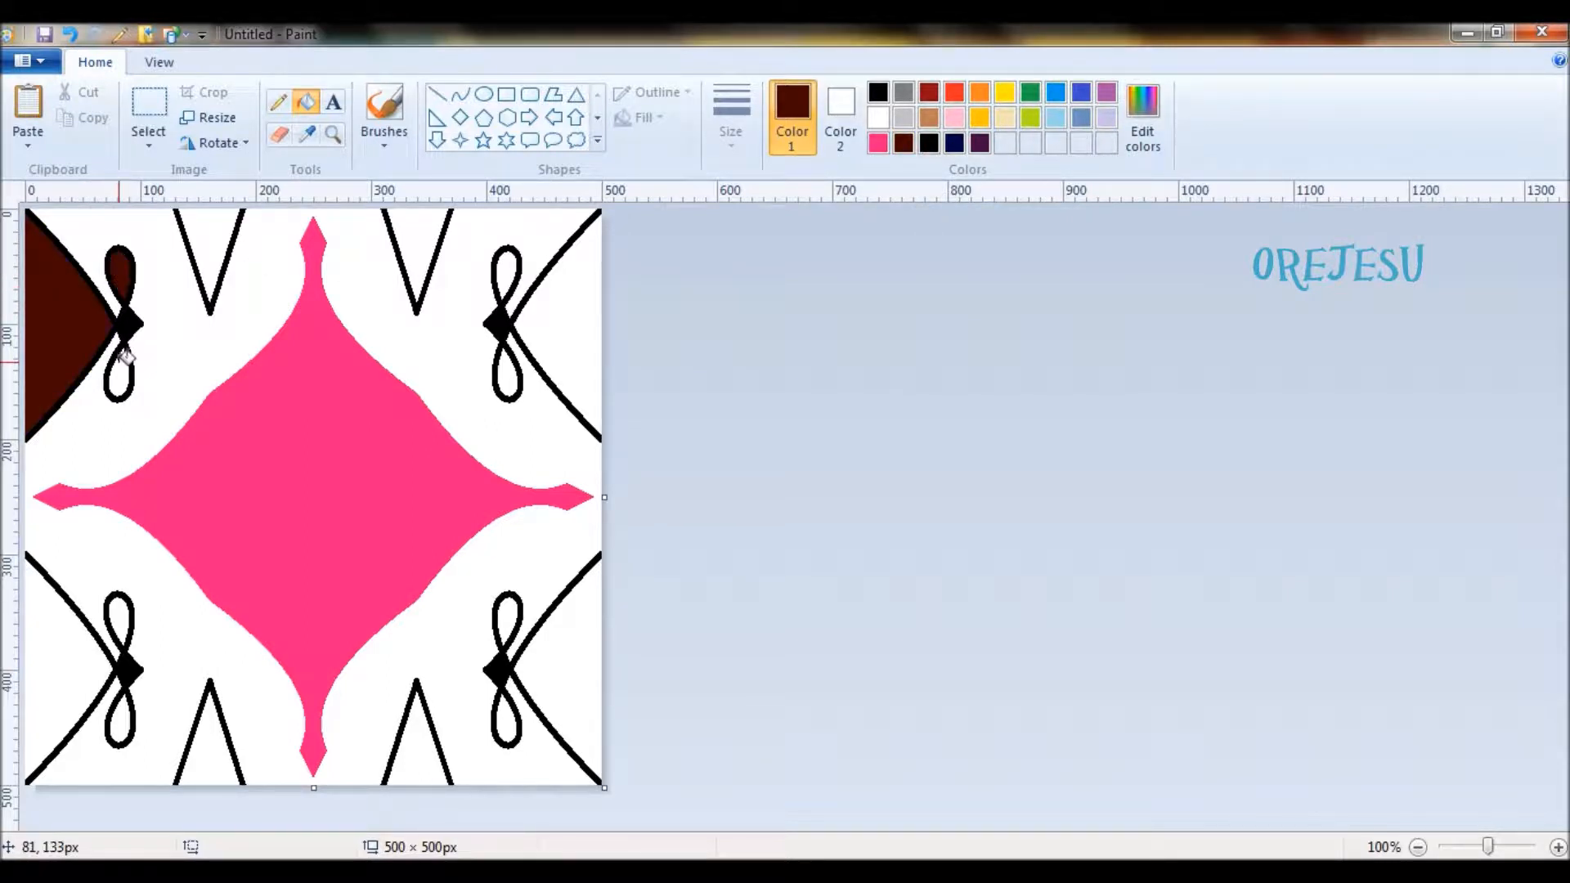
left_click(118, 369)
left_click(506, 268)
left_click(507, 364)
left_click(561, 314)
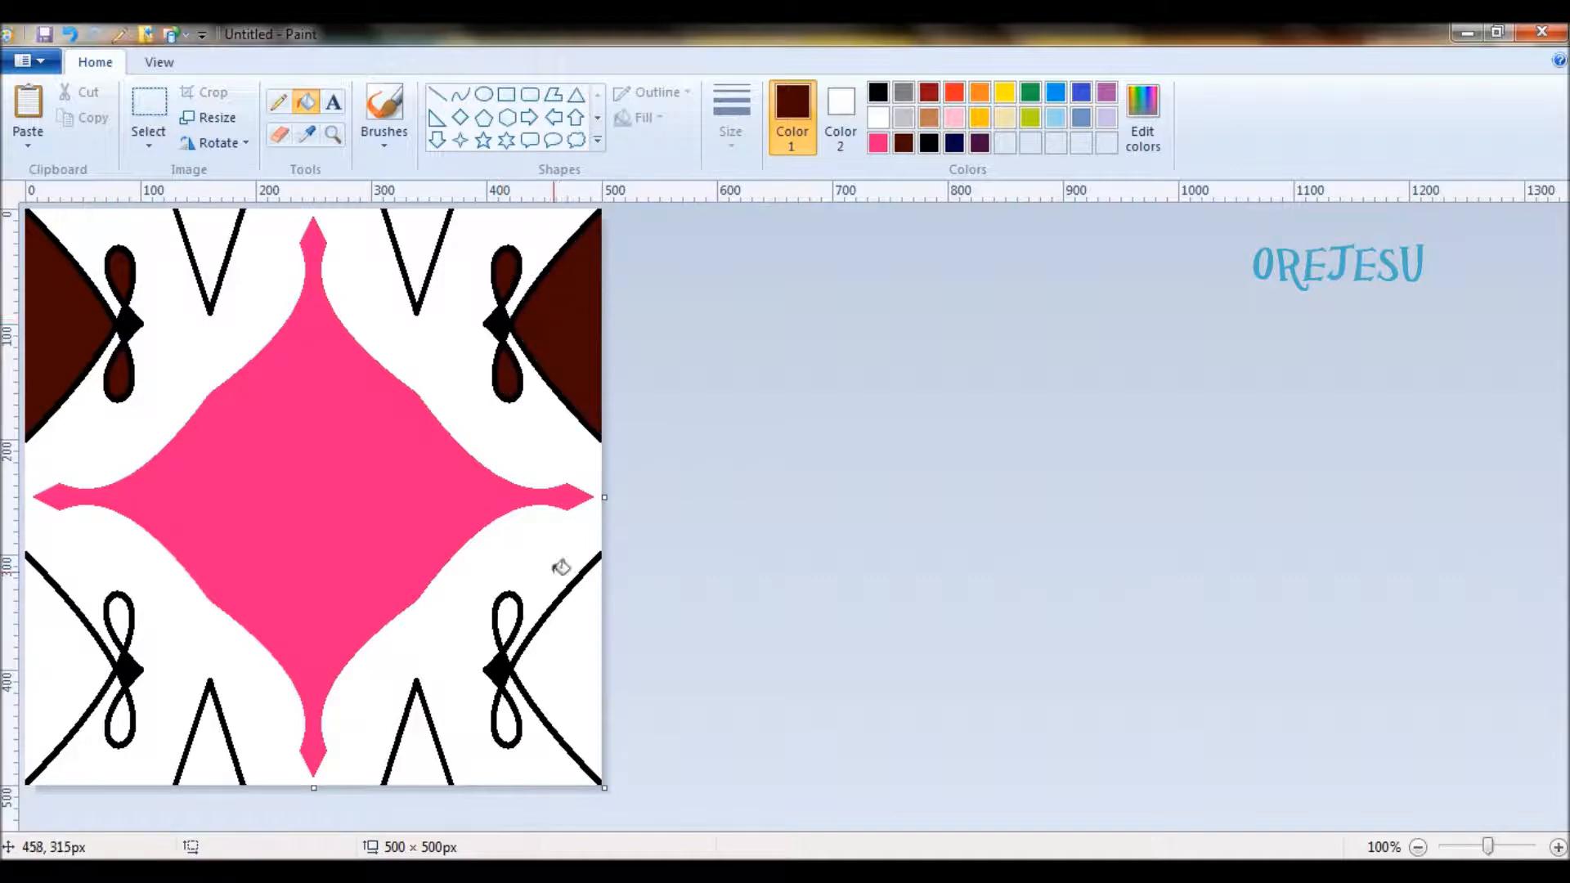
- Fill the side areas and all loops of the two lower ornaments with dark brown
left_click(566, 657)
left_click(508, 610)
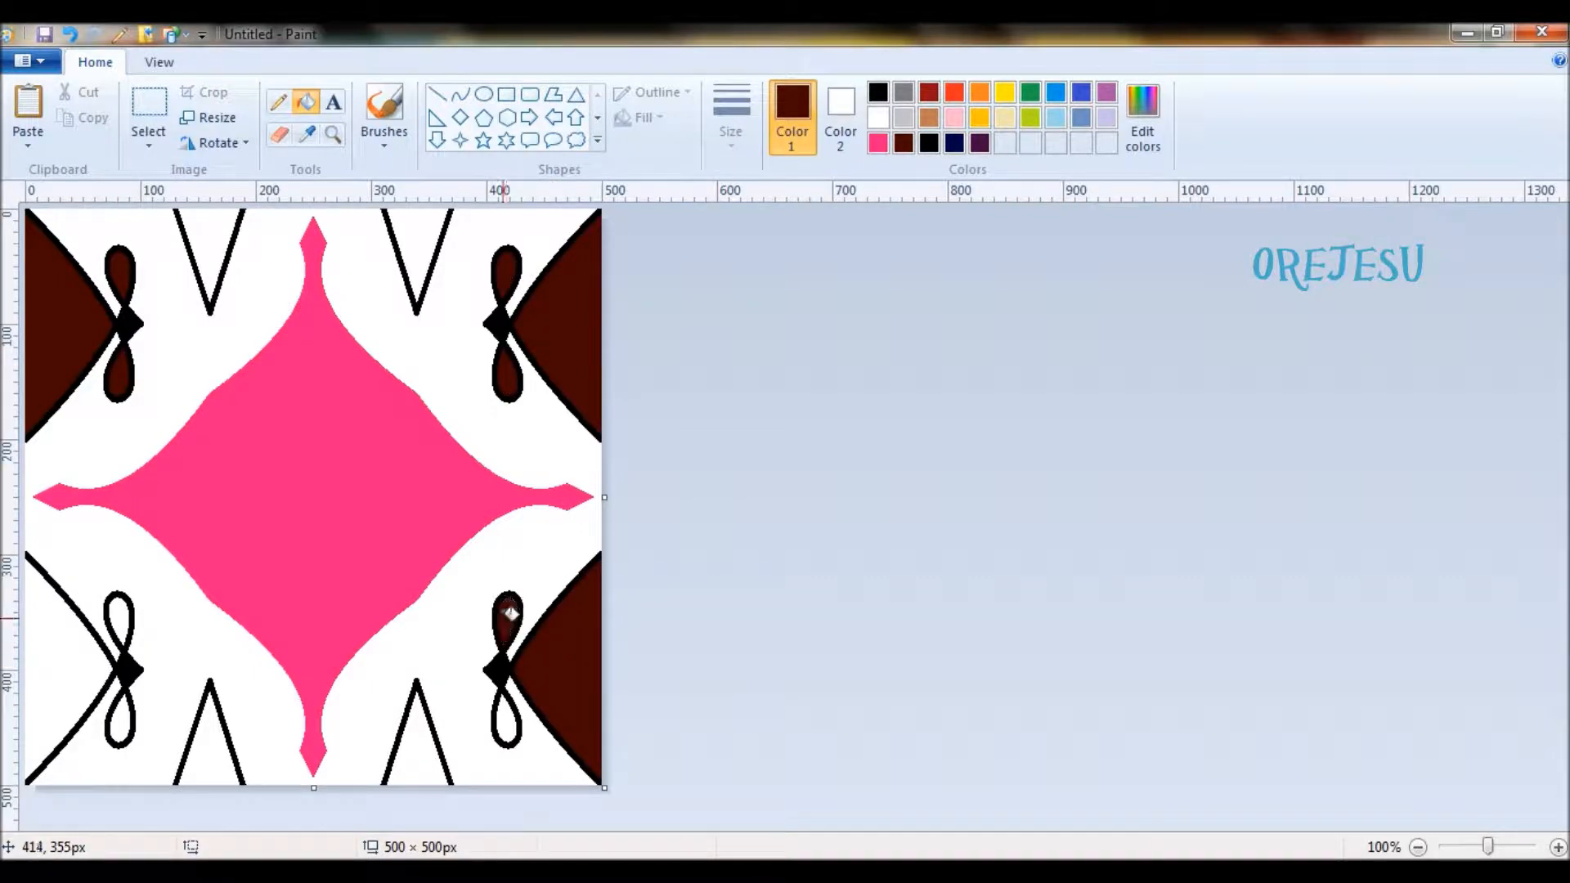
left_click(499, 708)
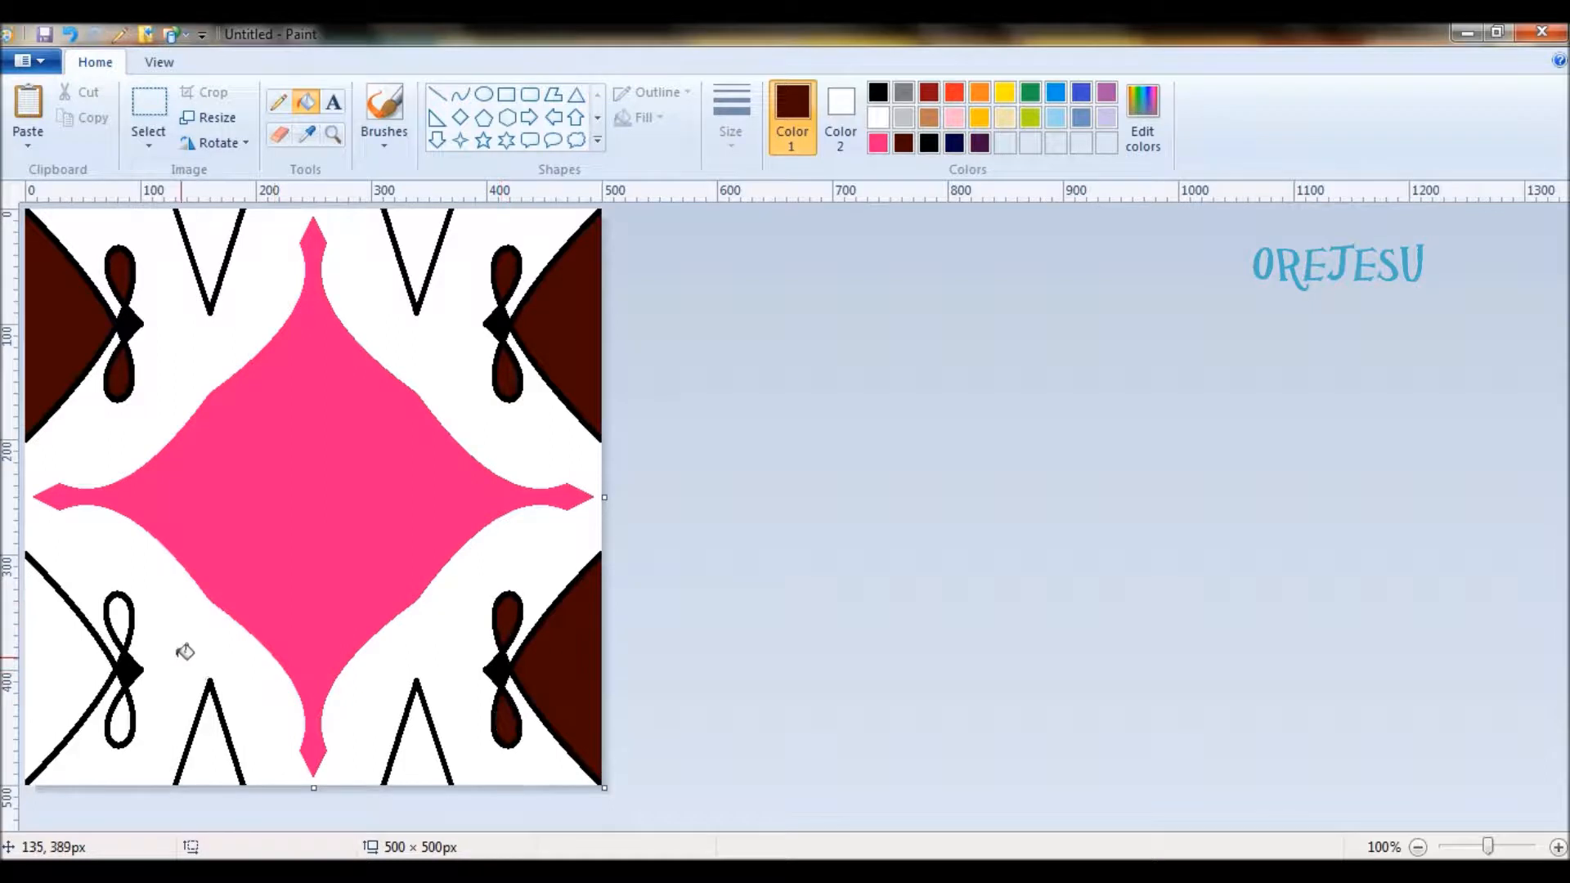
left_click(122, 615)
left_click(121, 713)
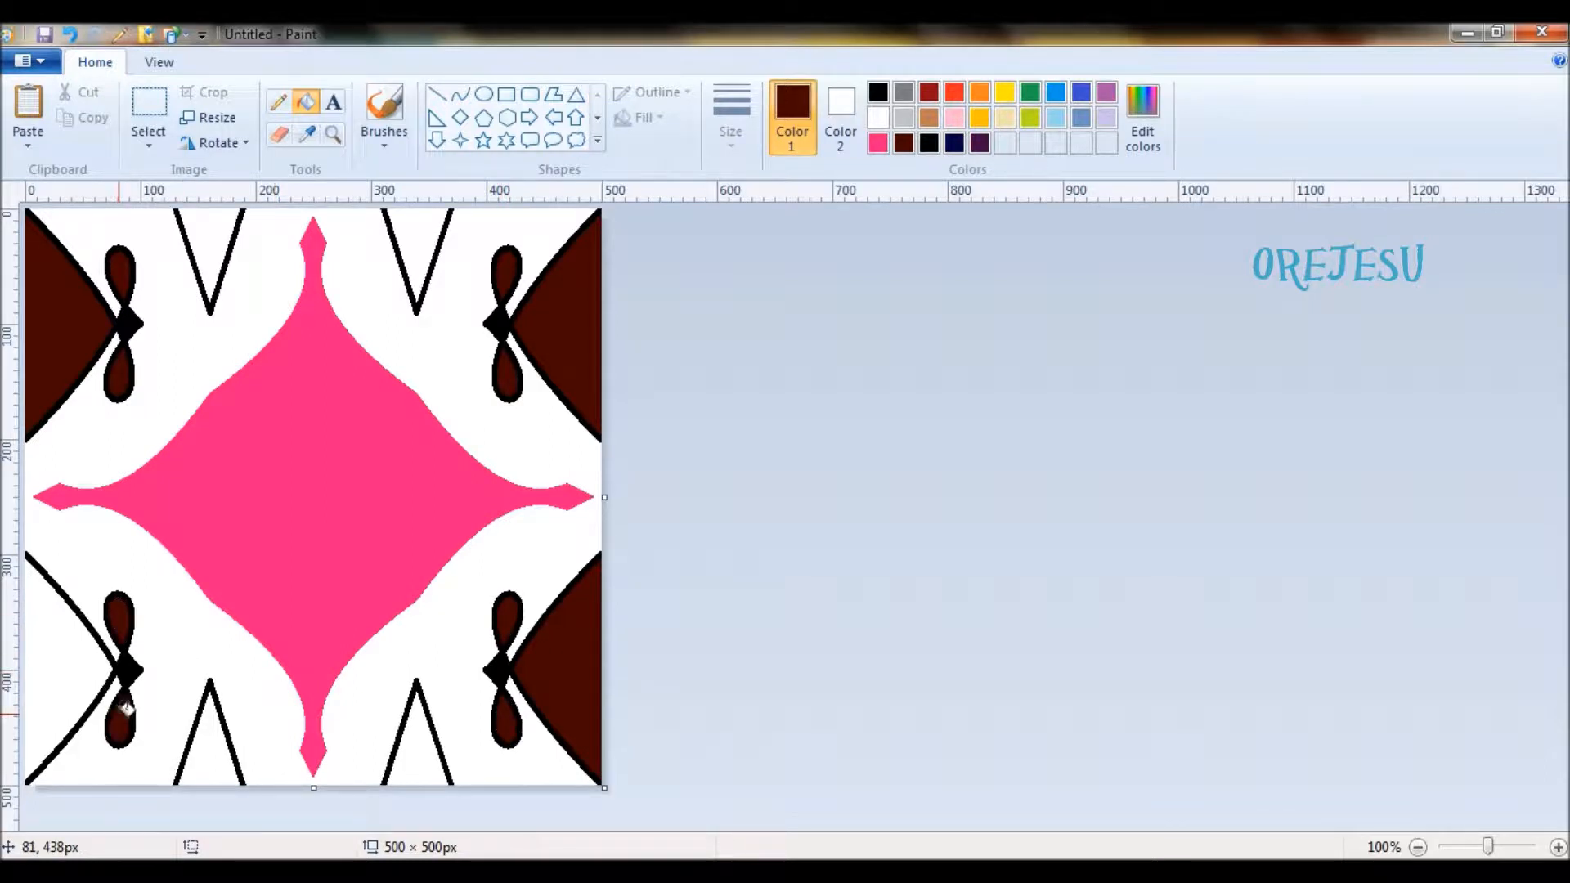
left_click(63, 661)
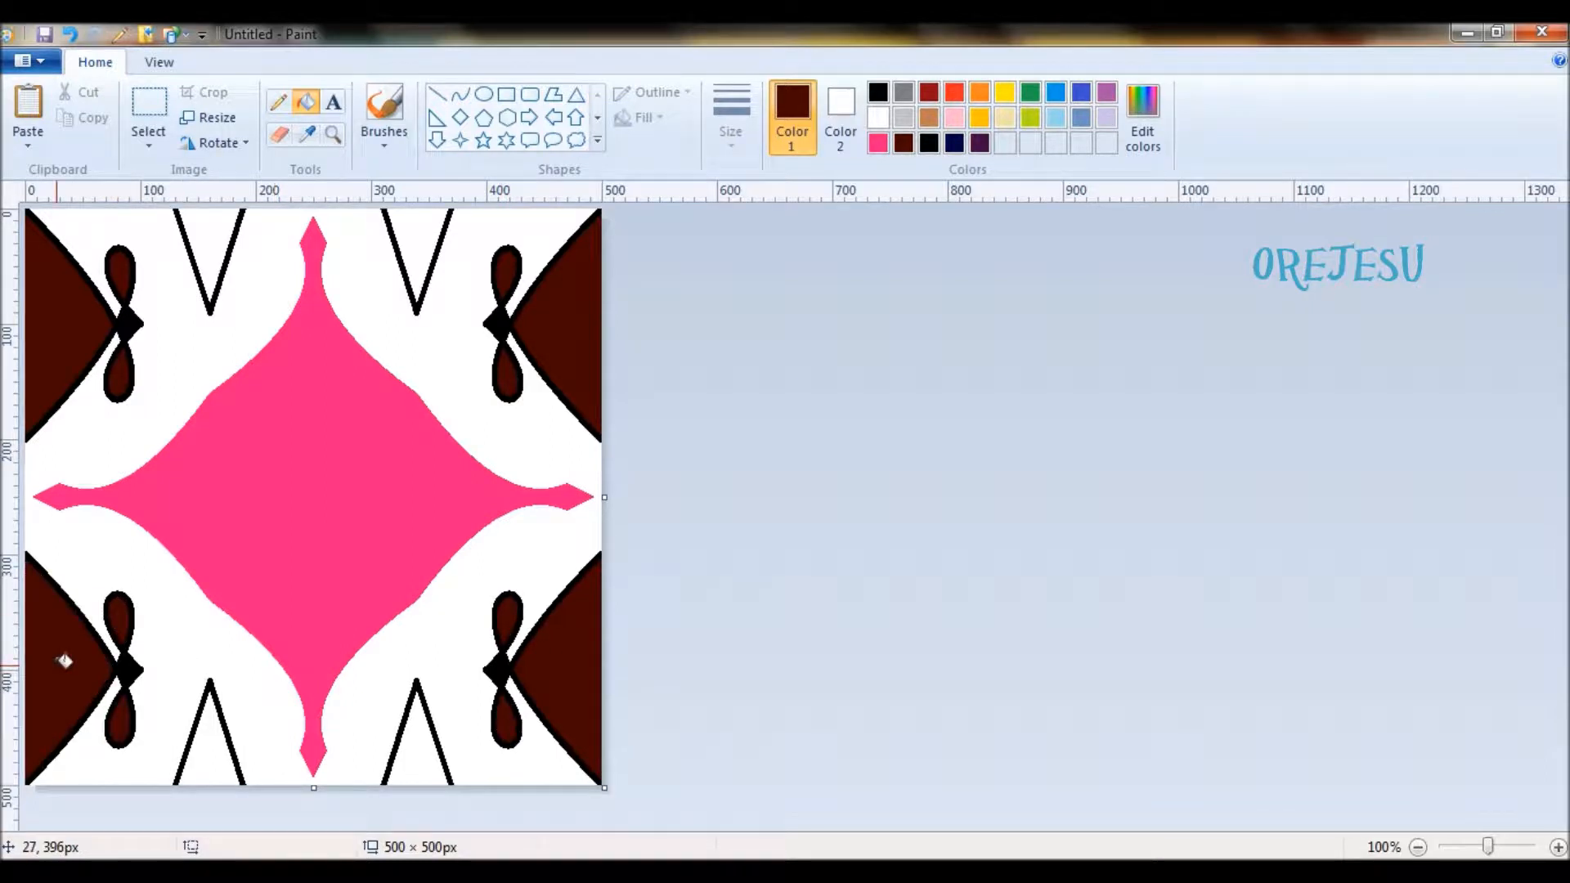
- Fill the four V shapes along the upper and lower canvas edges with dark blue
left_click(929, 144)
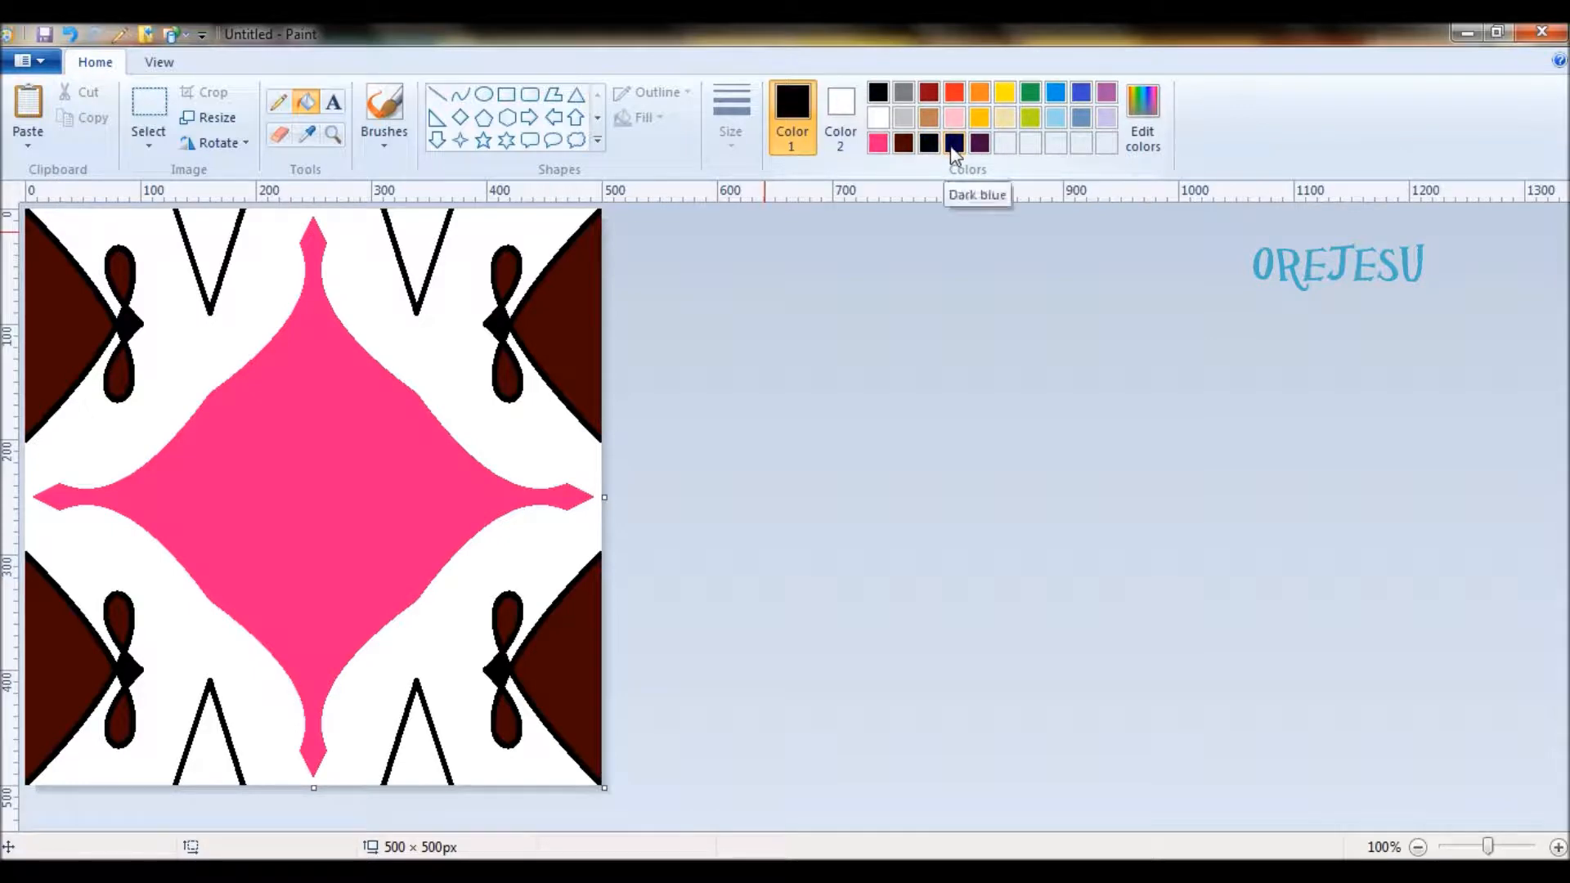
left_click(954, 146)
left_click(214, 224)
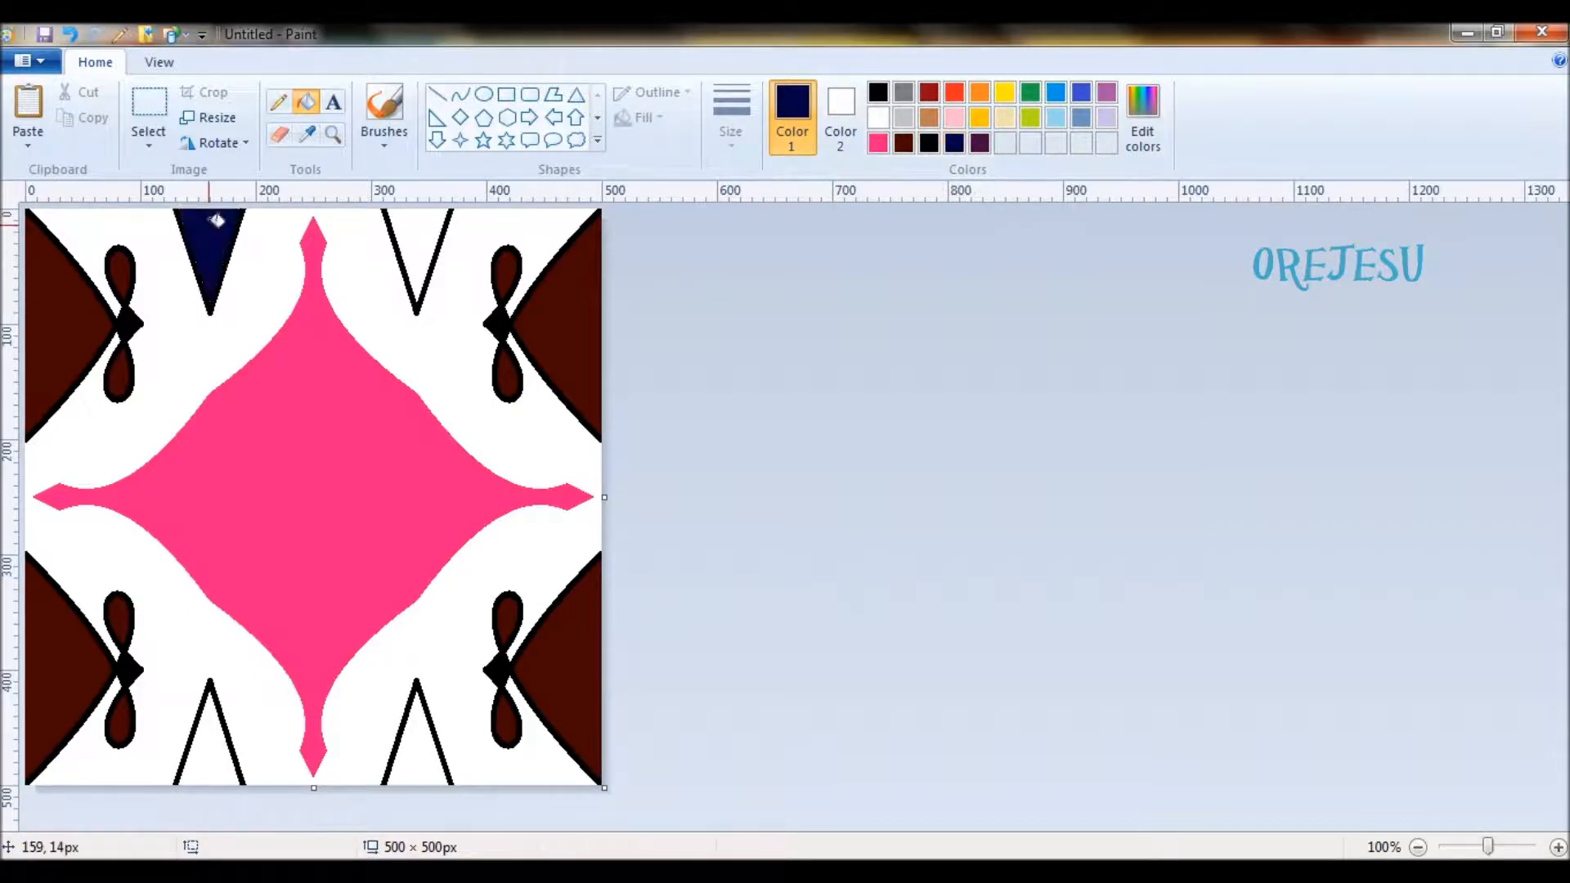
left_click(418, 220)
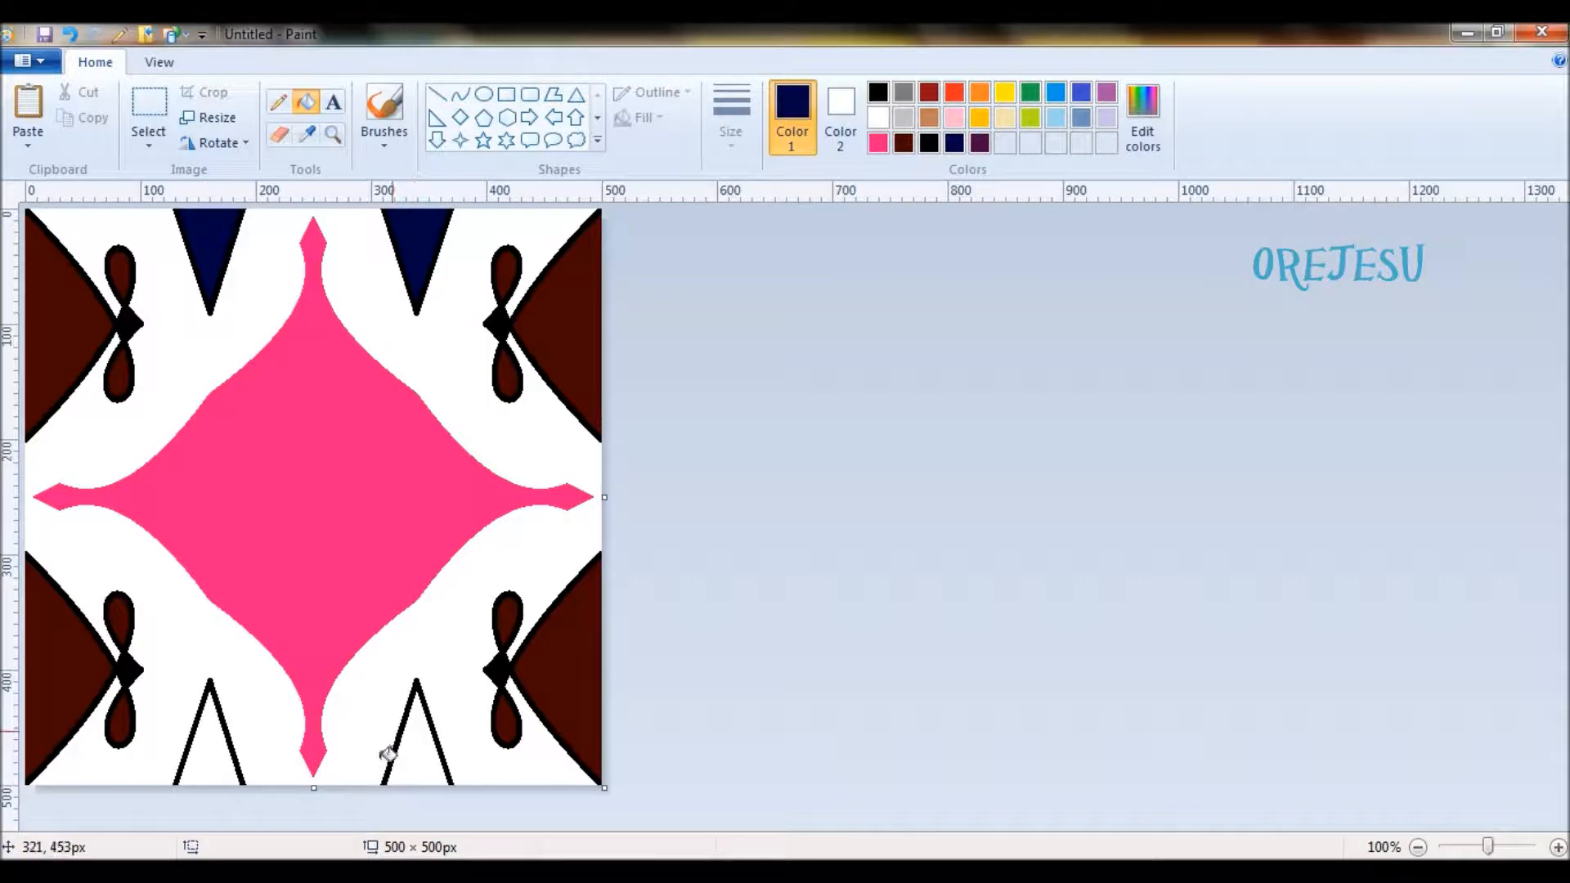
left_click(417, 775)
left_click(209, 755)
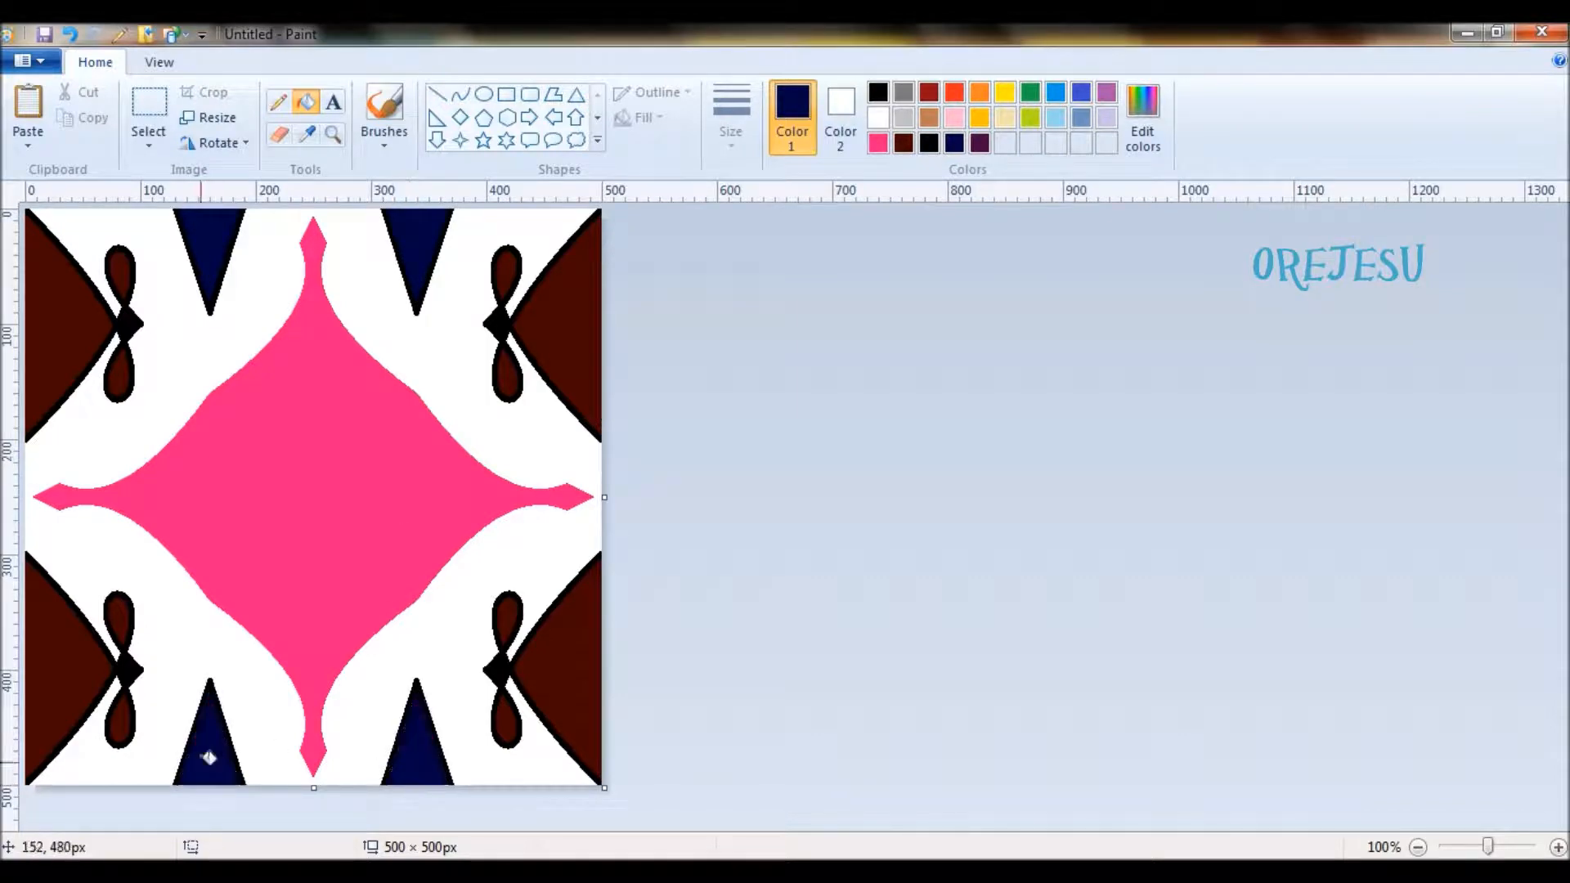
- Fill the central star with dark purple and the white background around it with the basic color Red 128, Green 0, Blue 64
left_click(978, 143)
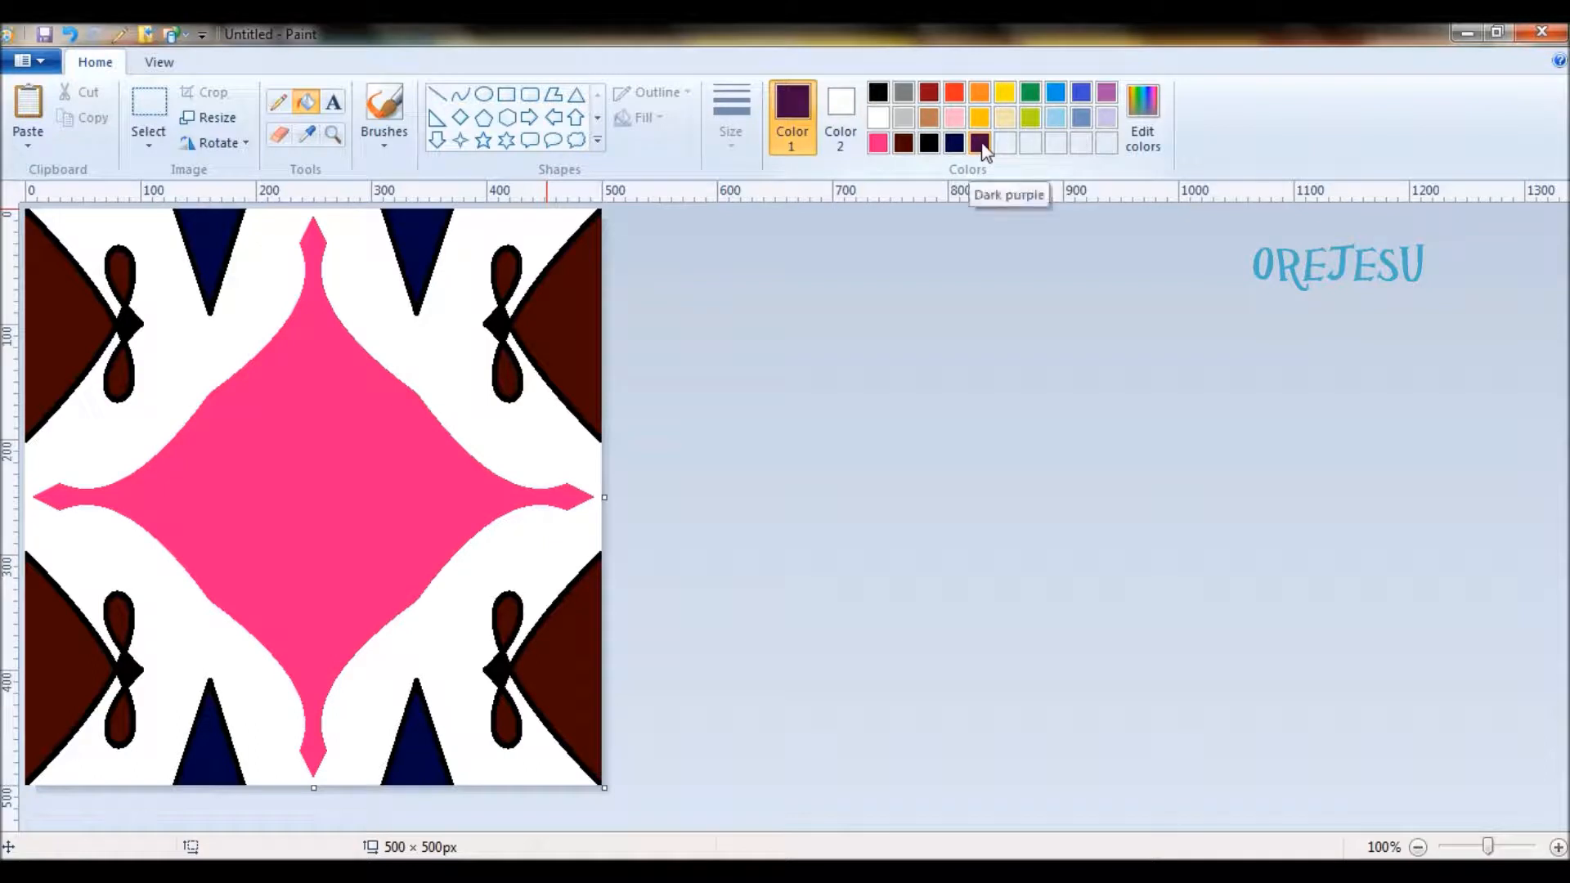
left_click(386, 456)
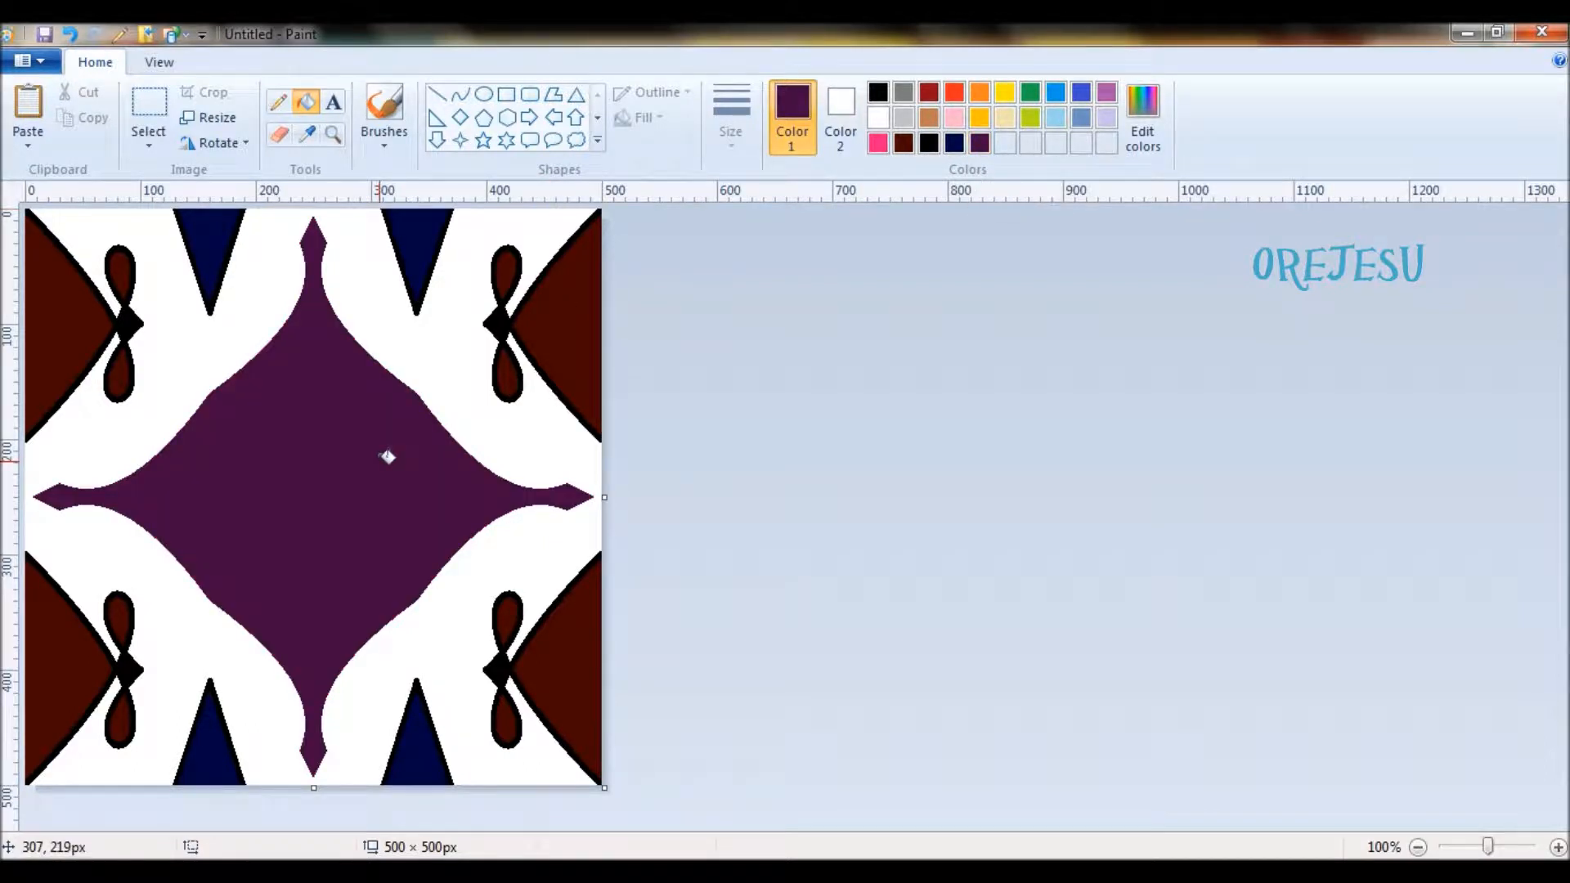
left_click(1142, 118)
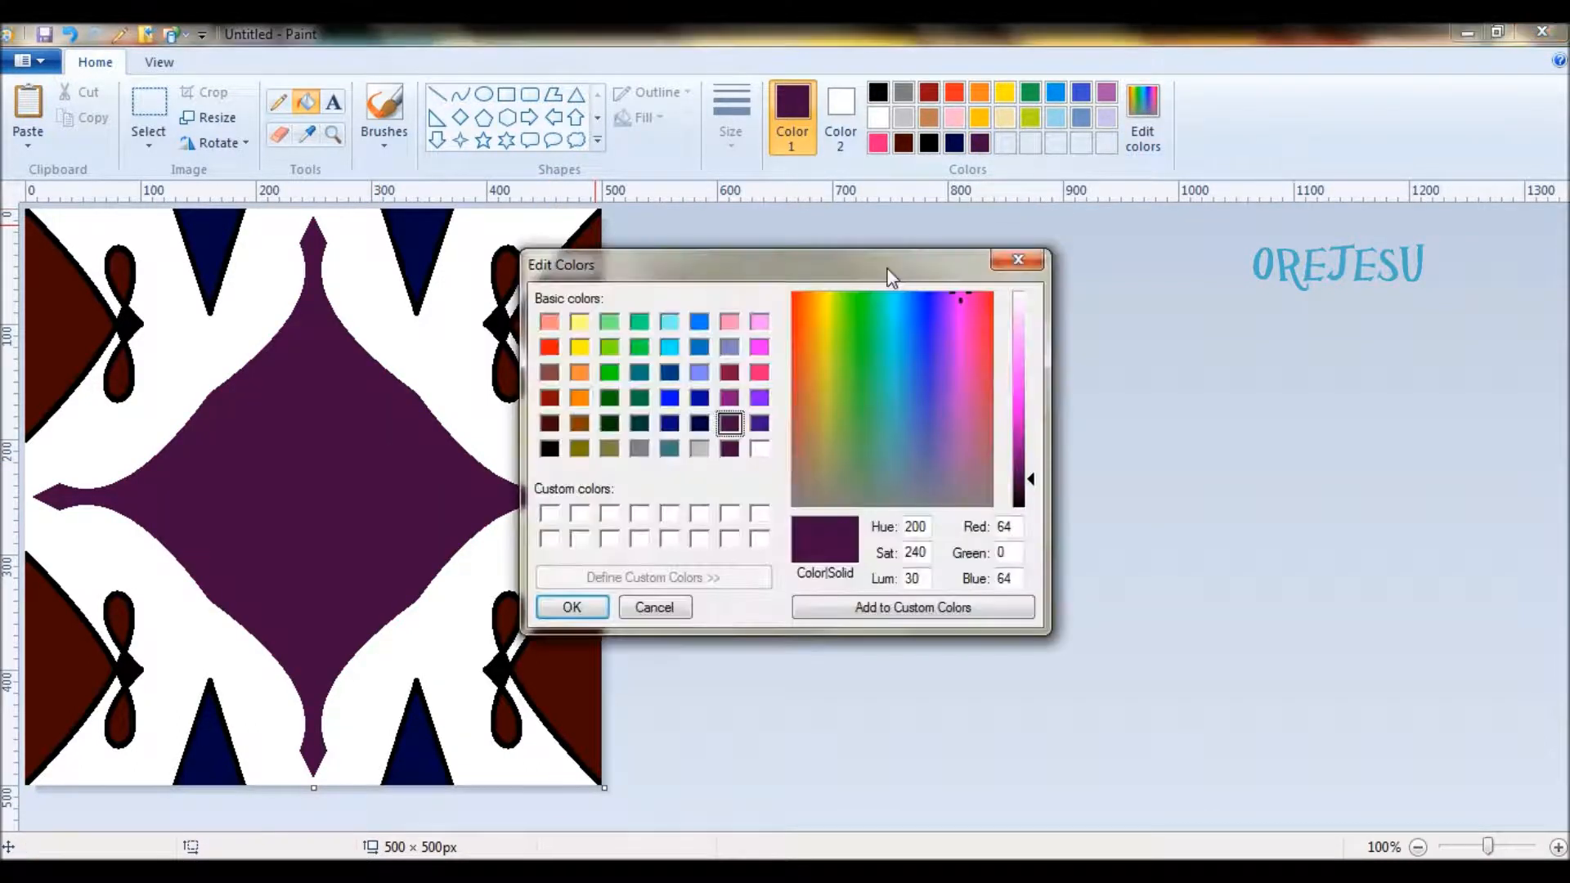
left_click(730, 372)
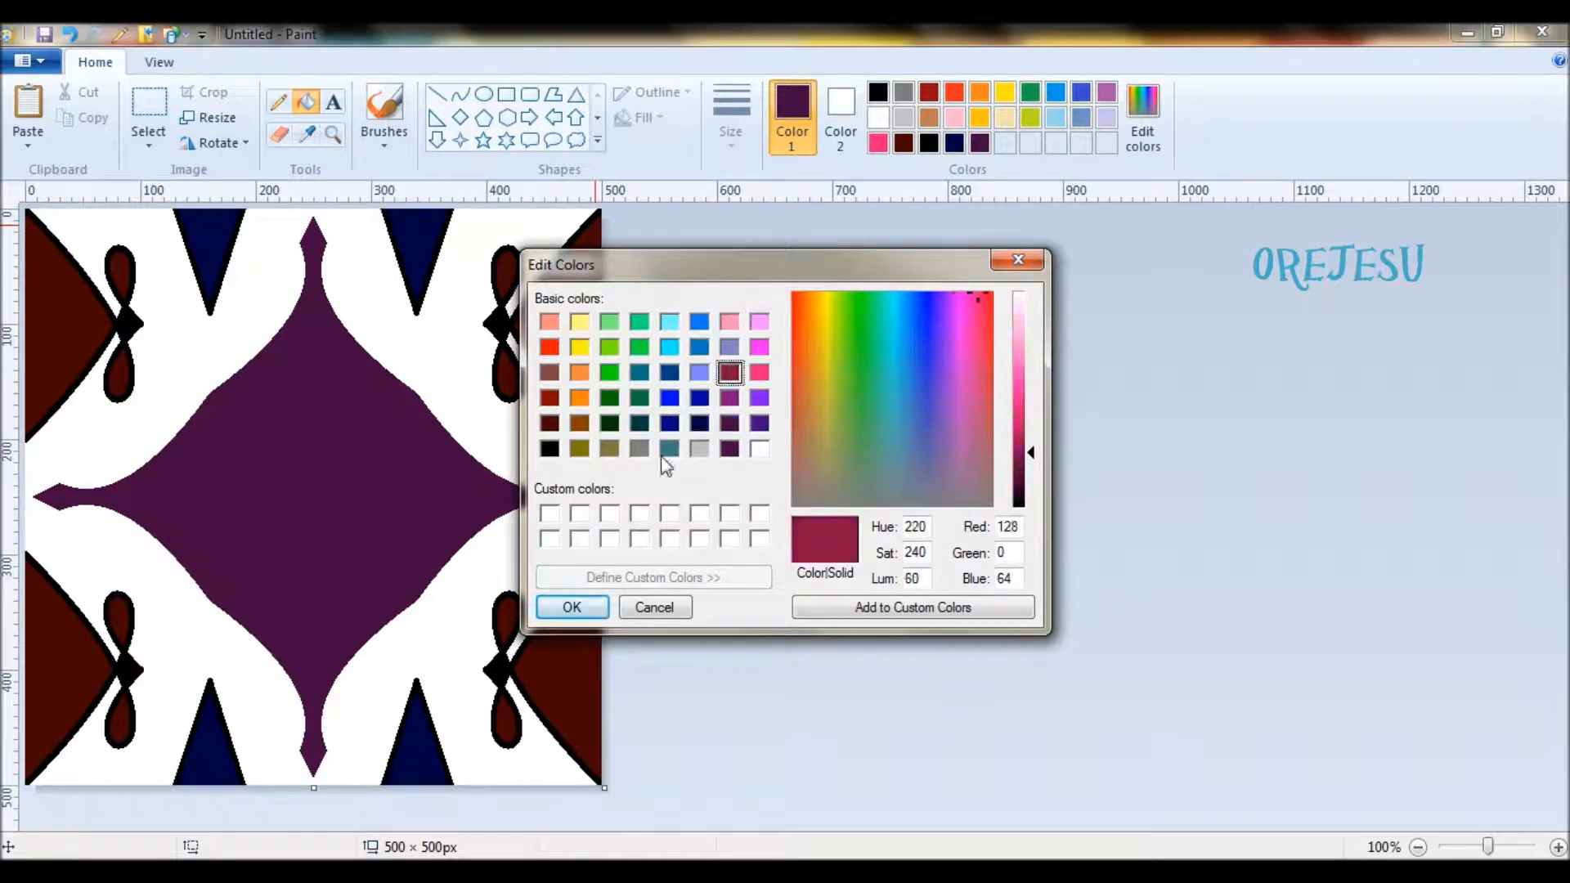
left_click(551, 612)
left_click(449, 336)
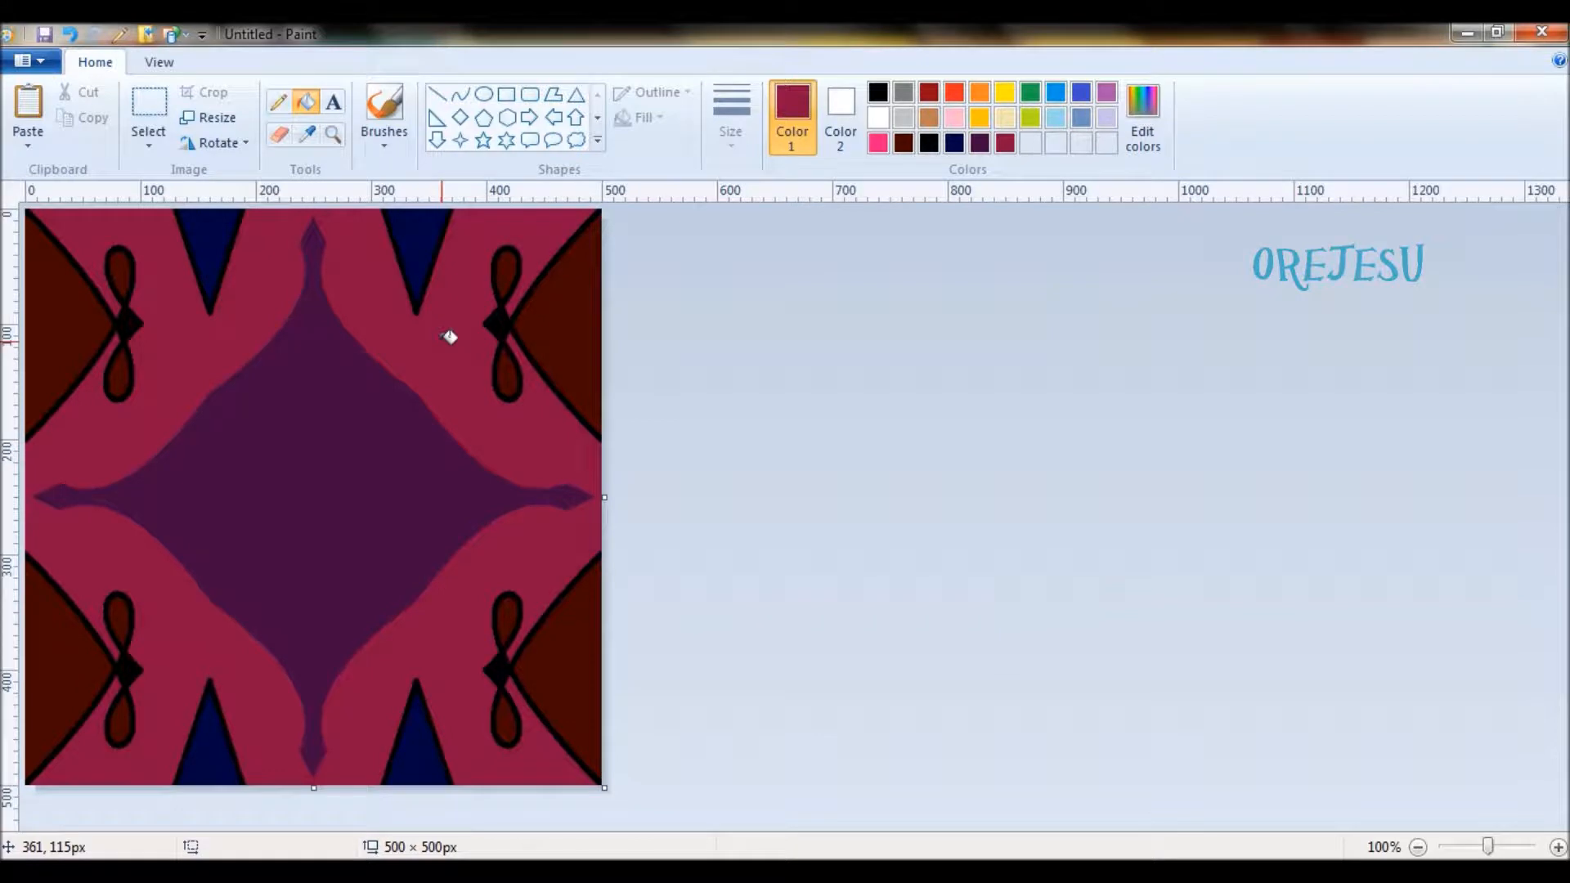
- Try filling the background with dark red (Red 128, Green 0, Blue 0) twice, undoing the fill each time
left_click(1146, 128)
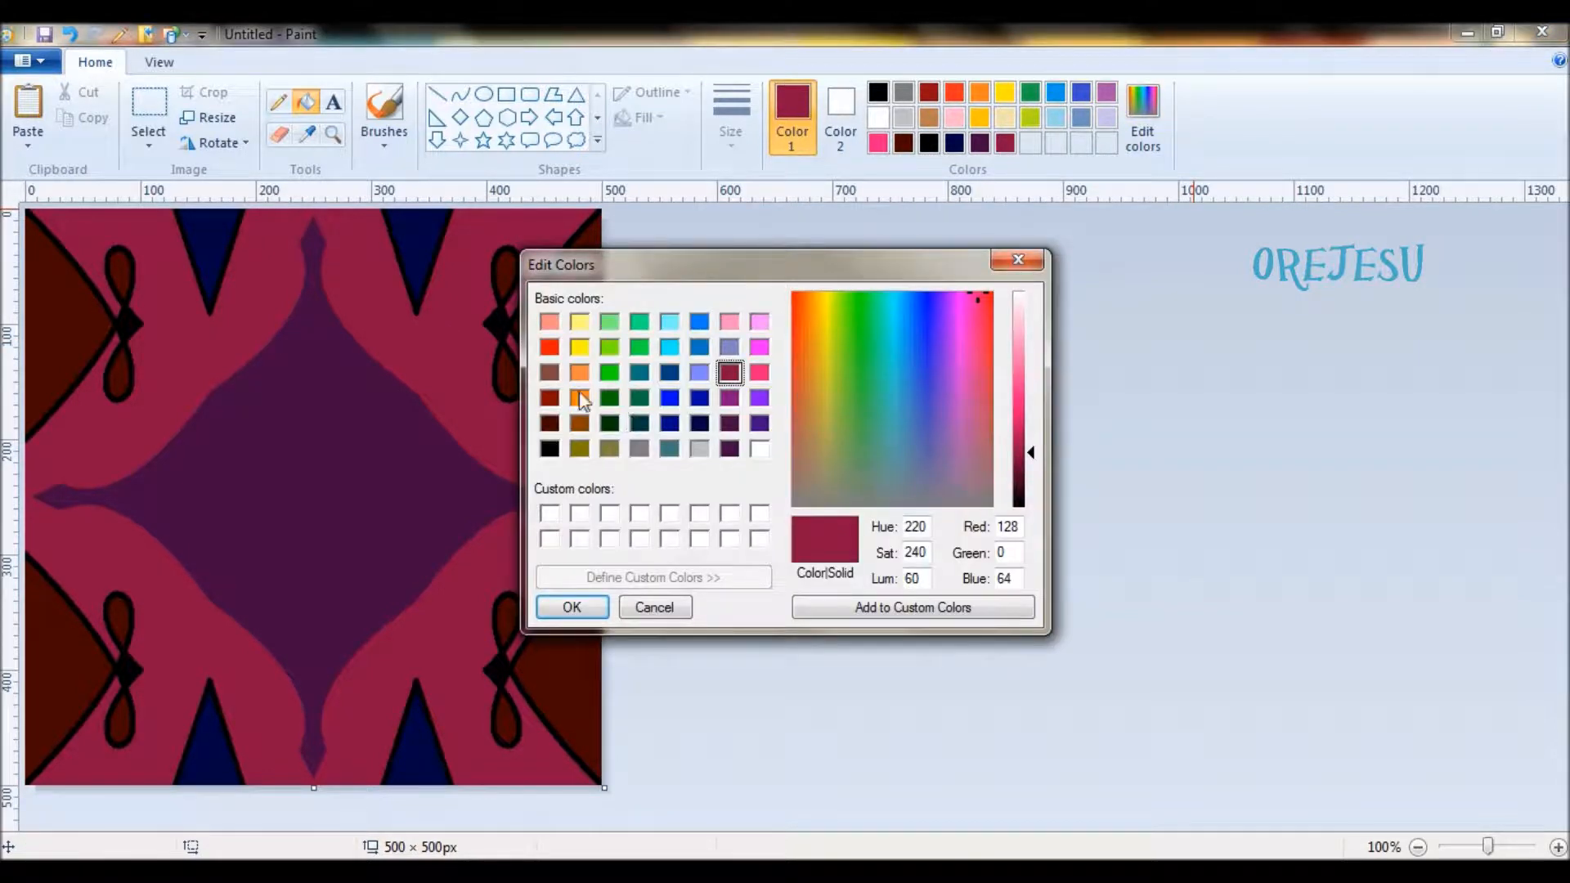
left_click(550, 398)
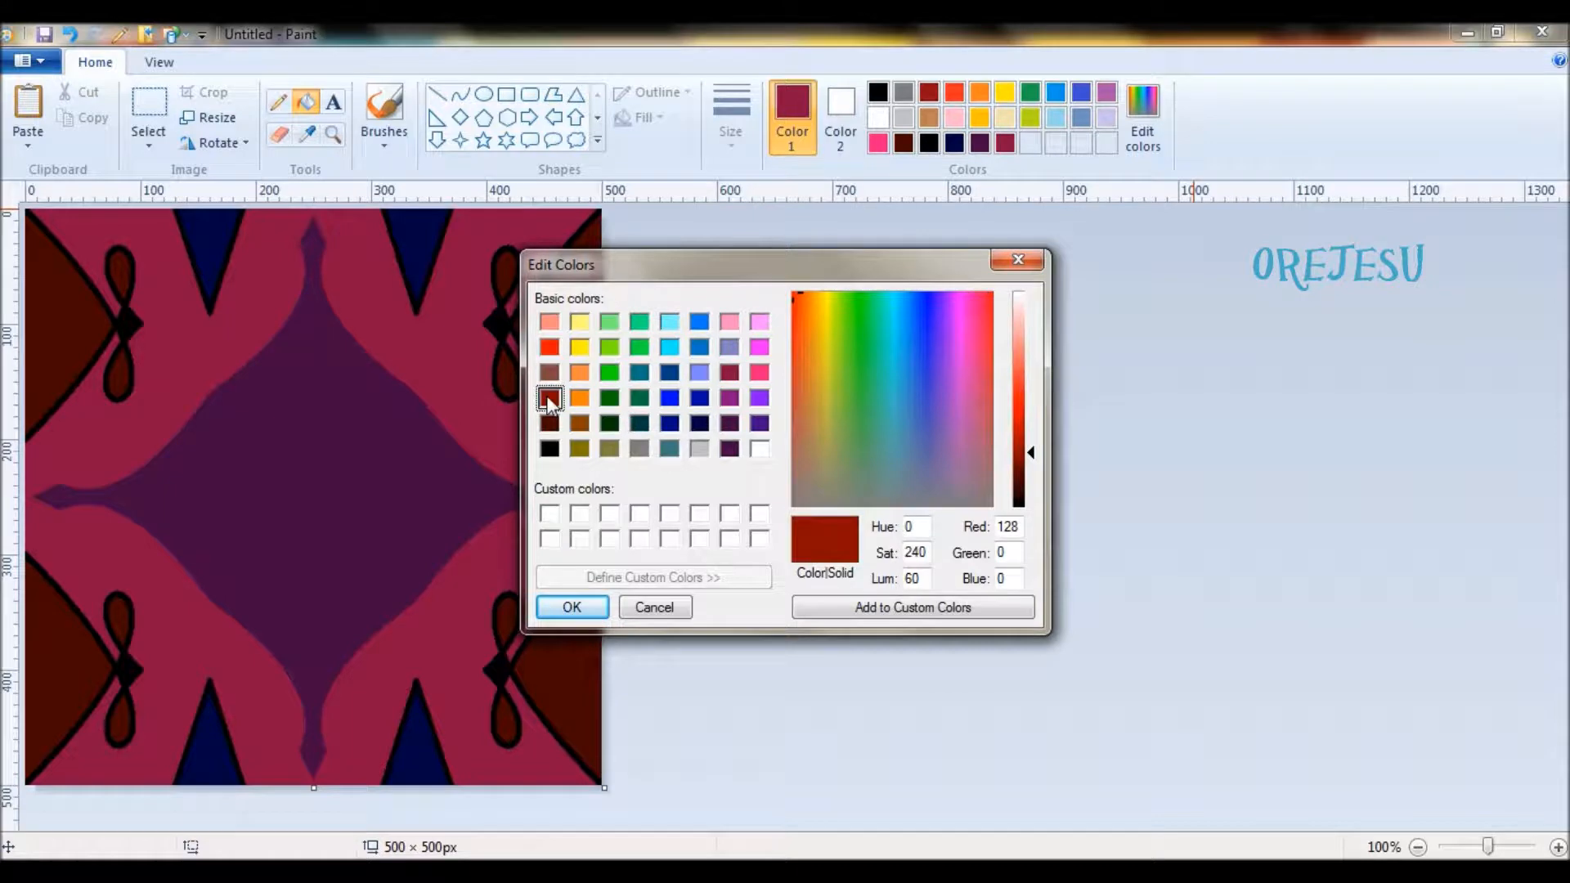
left_click(573, 606)
left_click(439, 382)
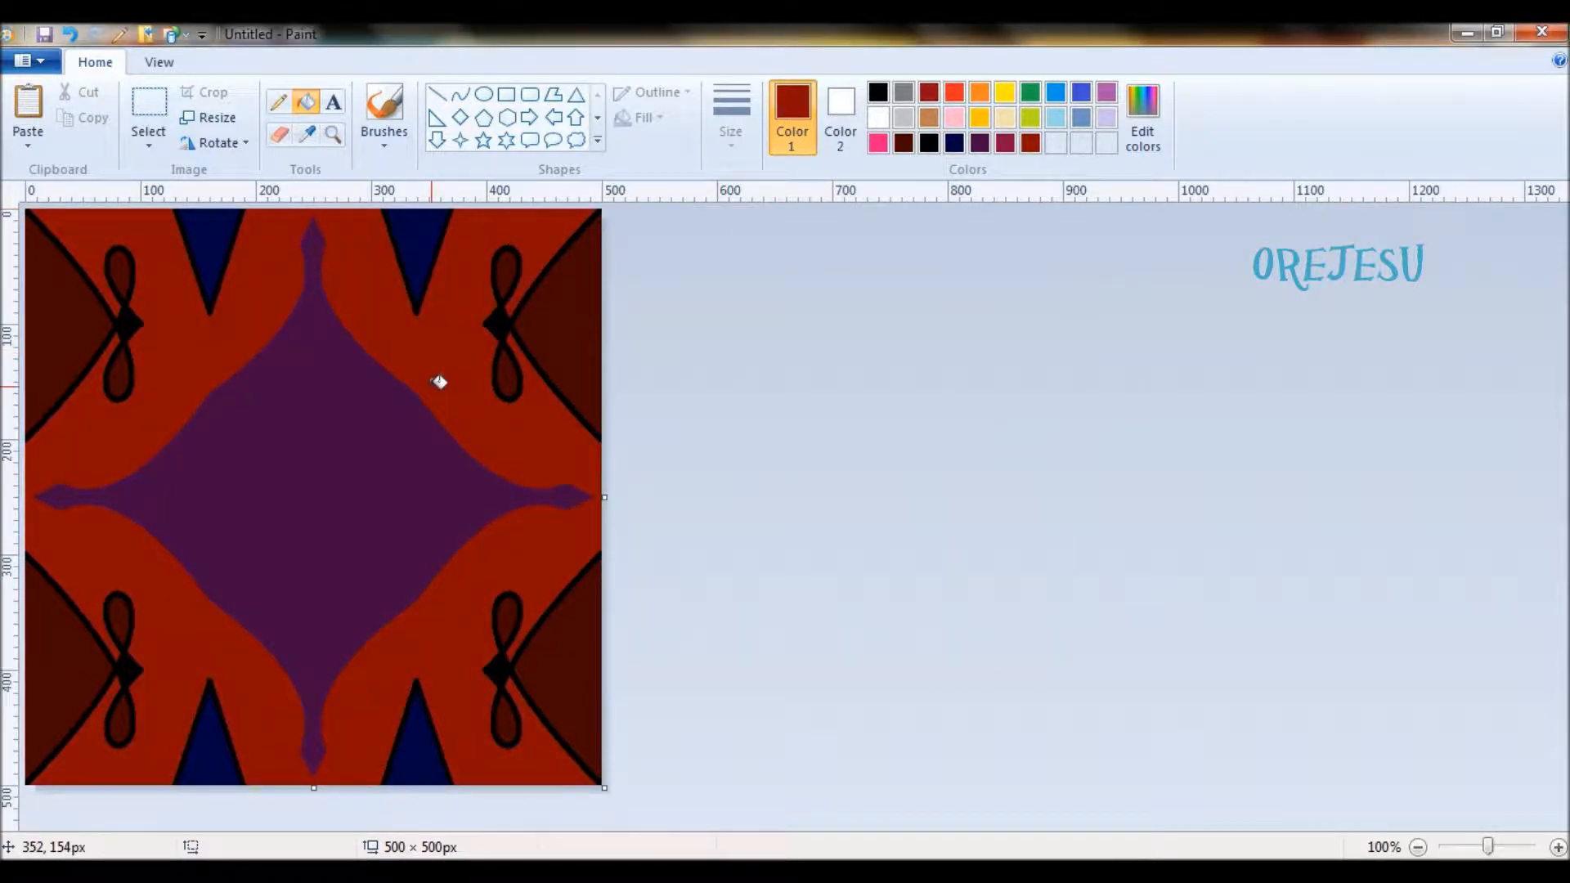
key("ctrl+z")
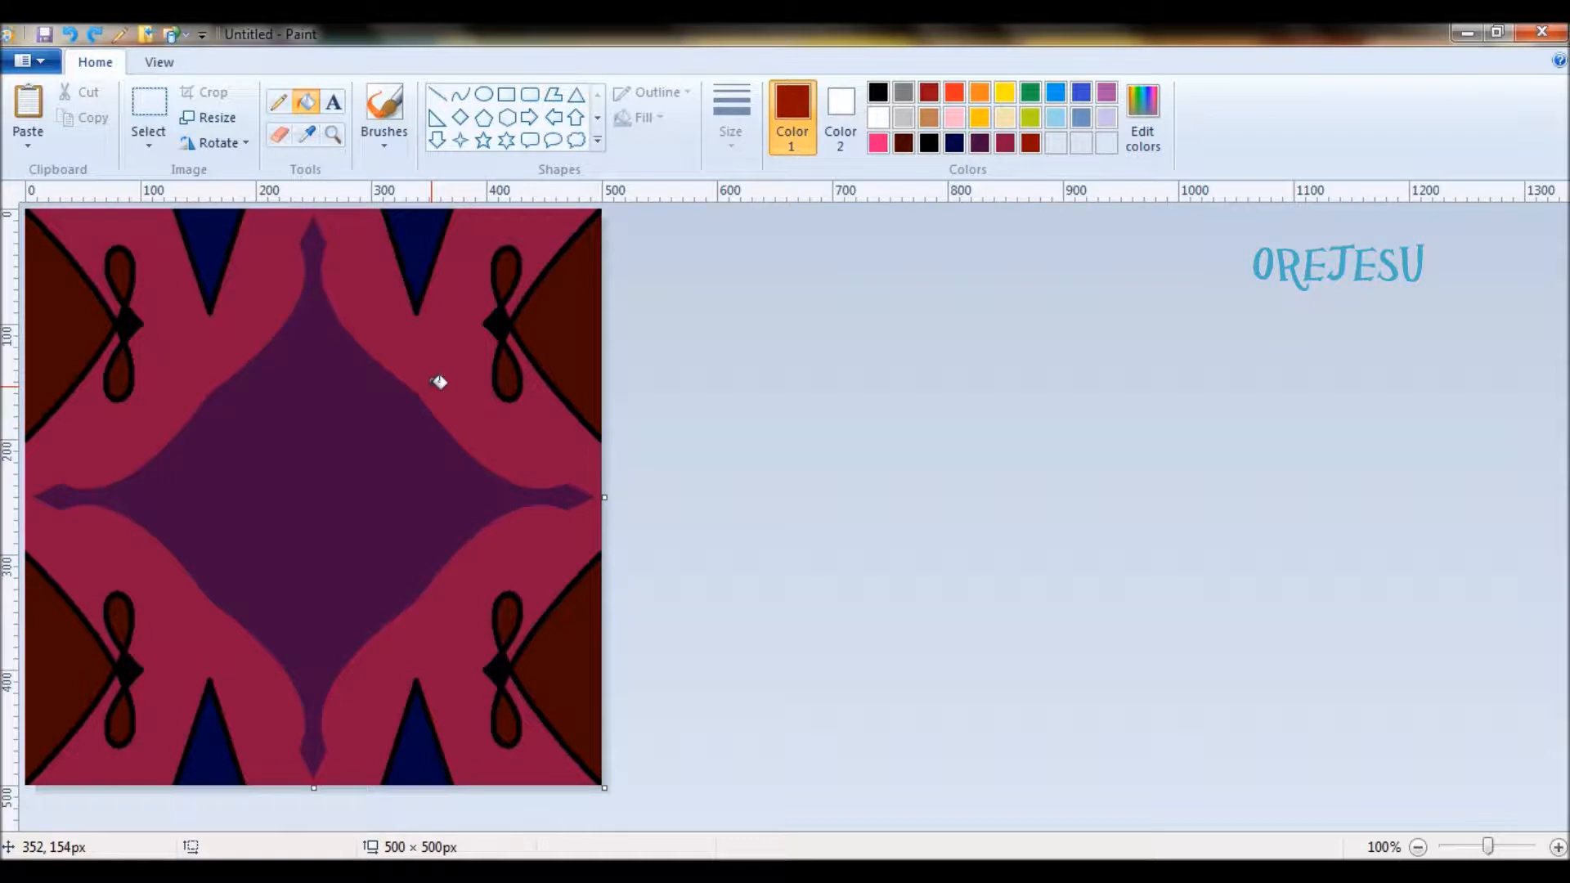
left_click(442, 338)
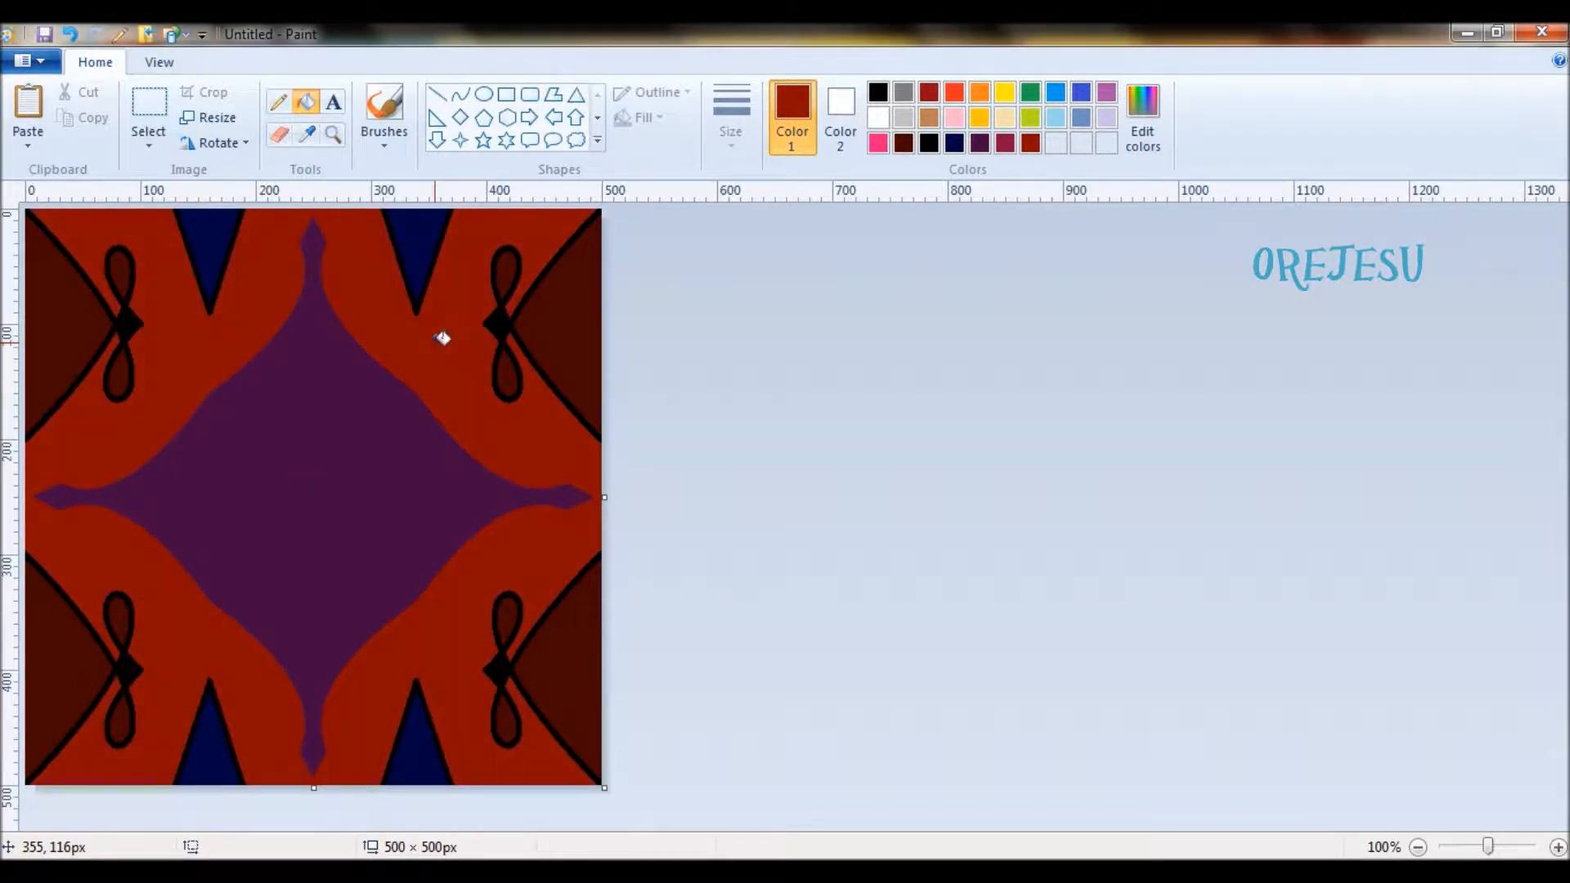
key("ctrl+z")
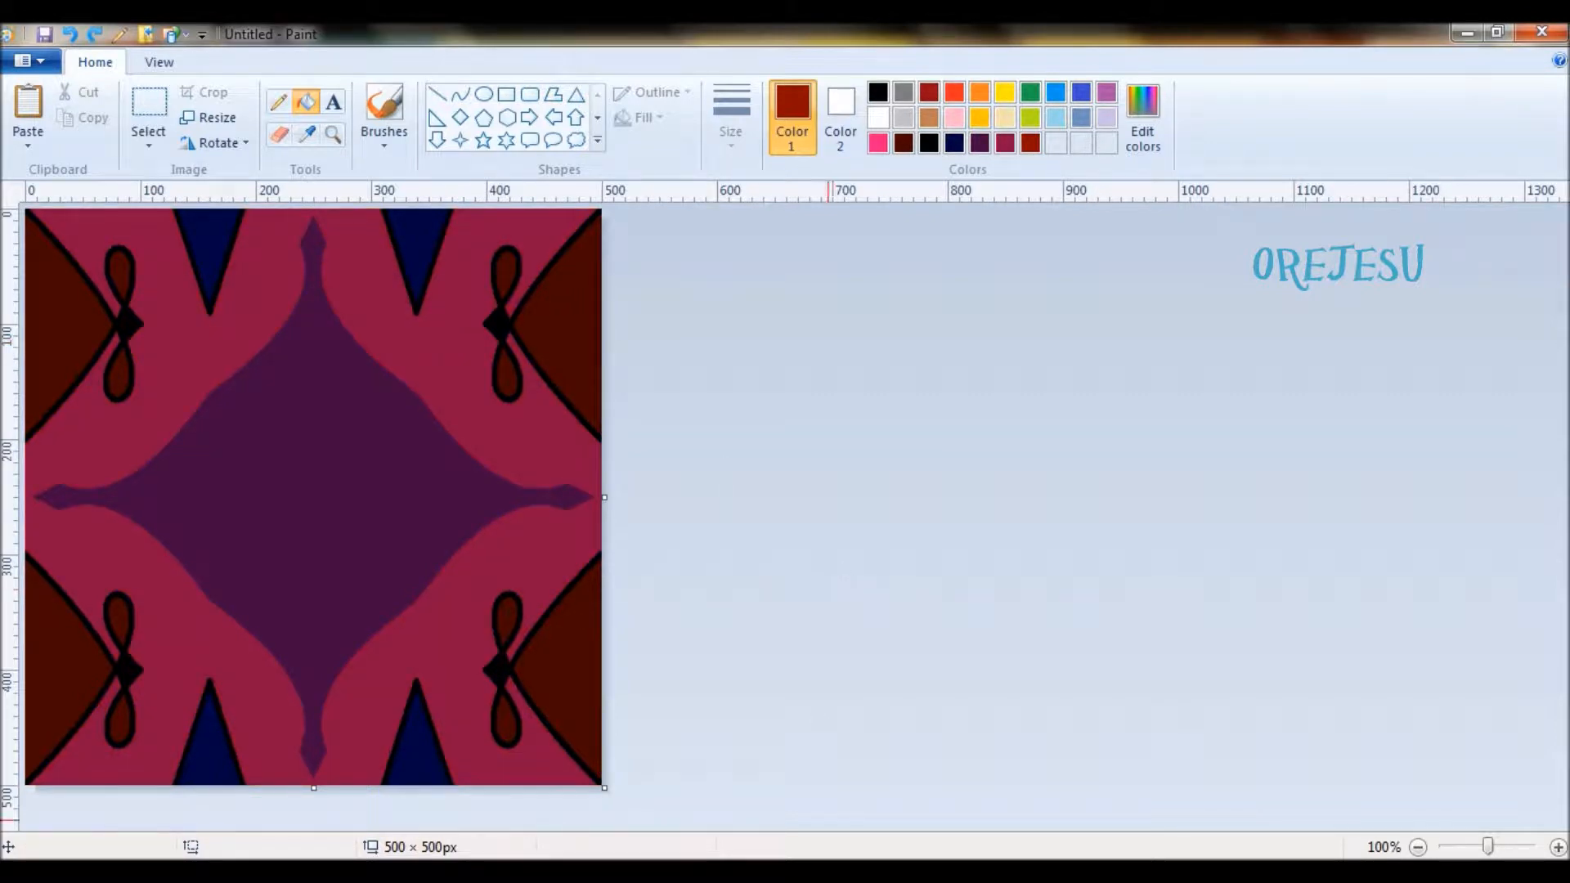
- Open a second Paint window and resize its blank canvas to 3000 × 500 px, without keeping the aspect ratio
right_click(815, 872)
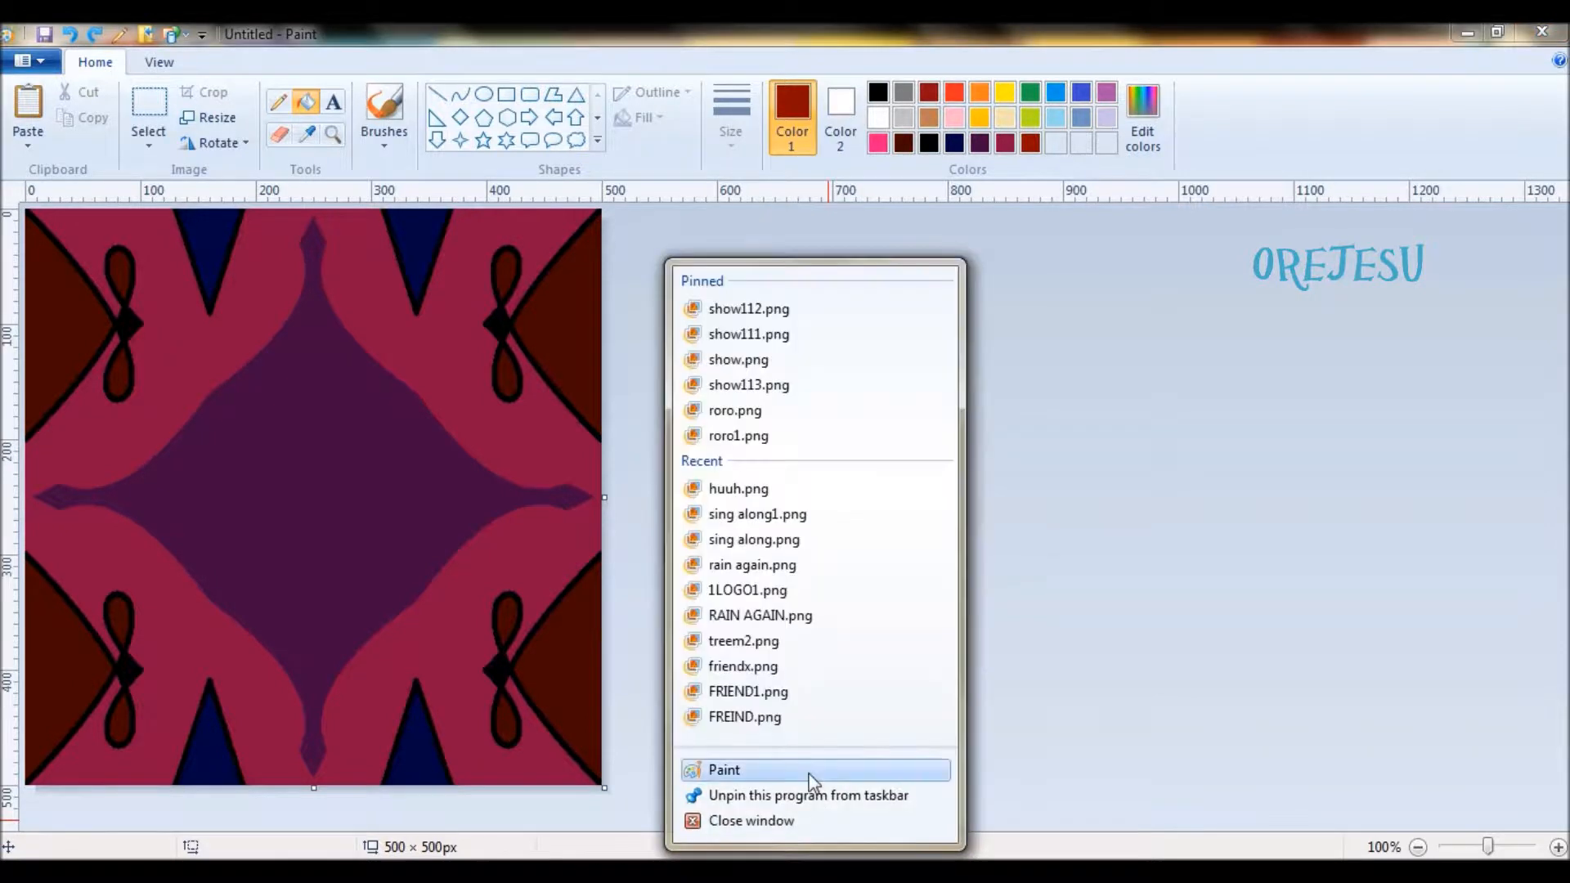
left_click(809, 774)
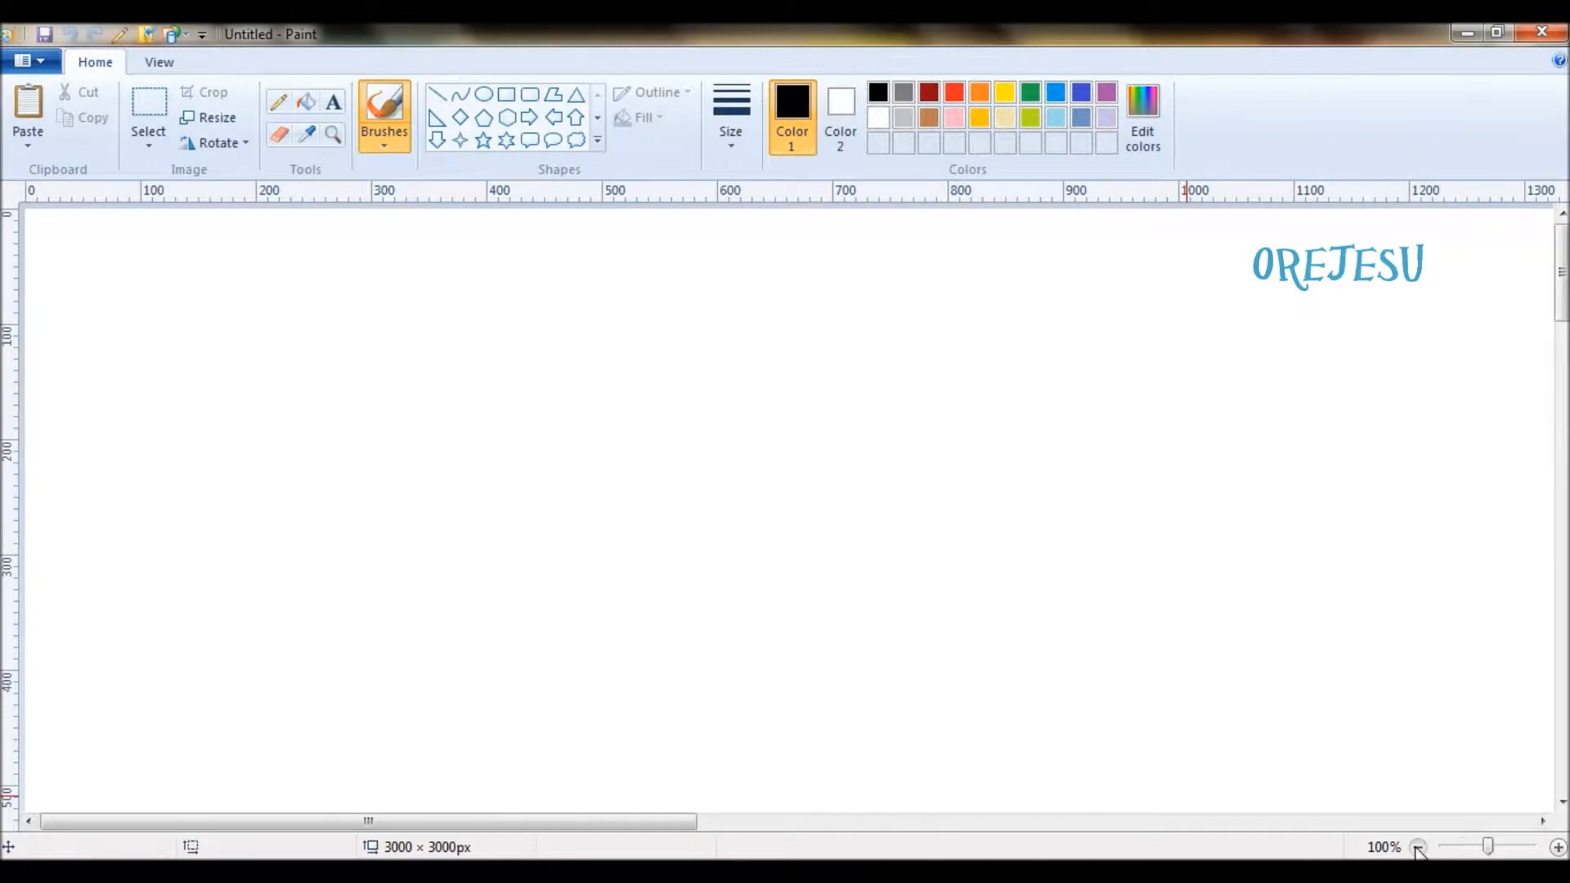
left_click(1418, 847)
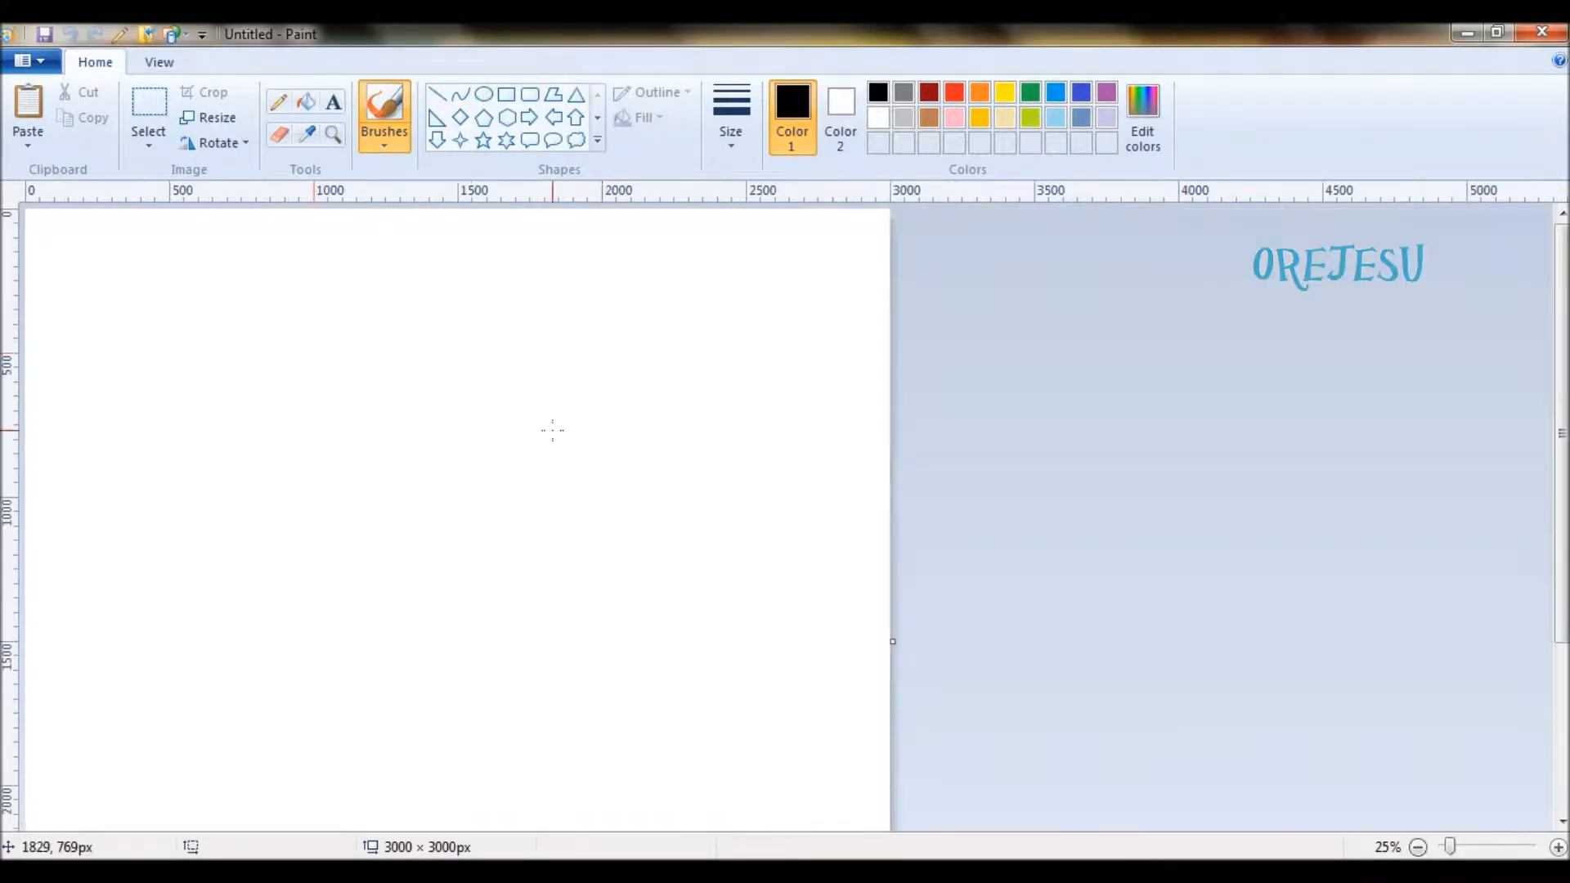
left_click(206, 118)
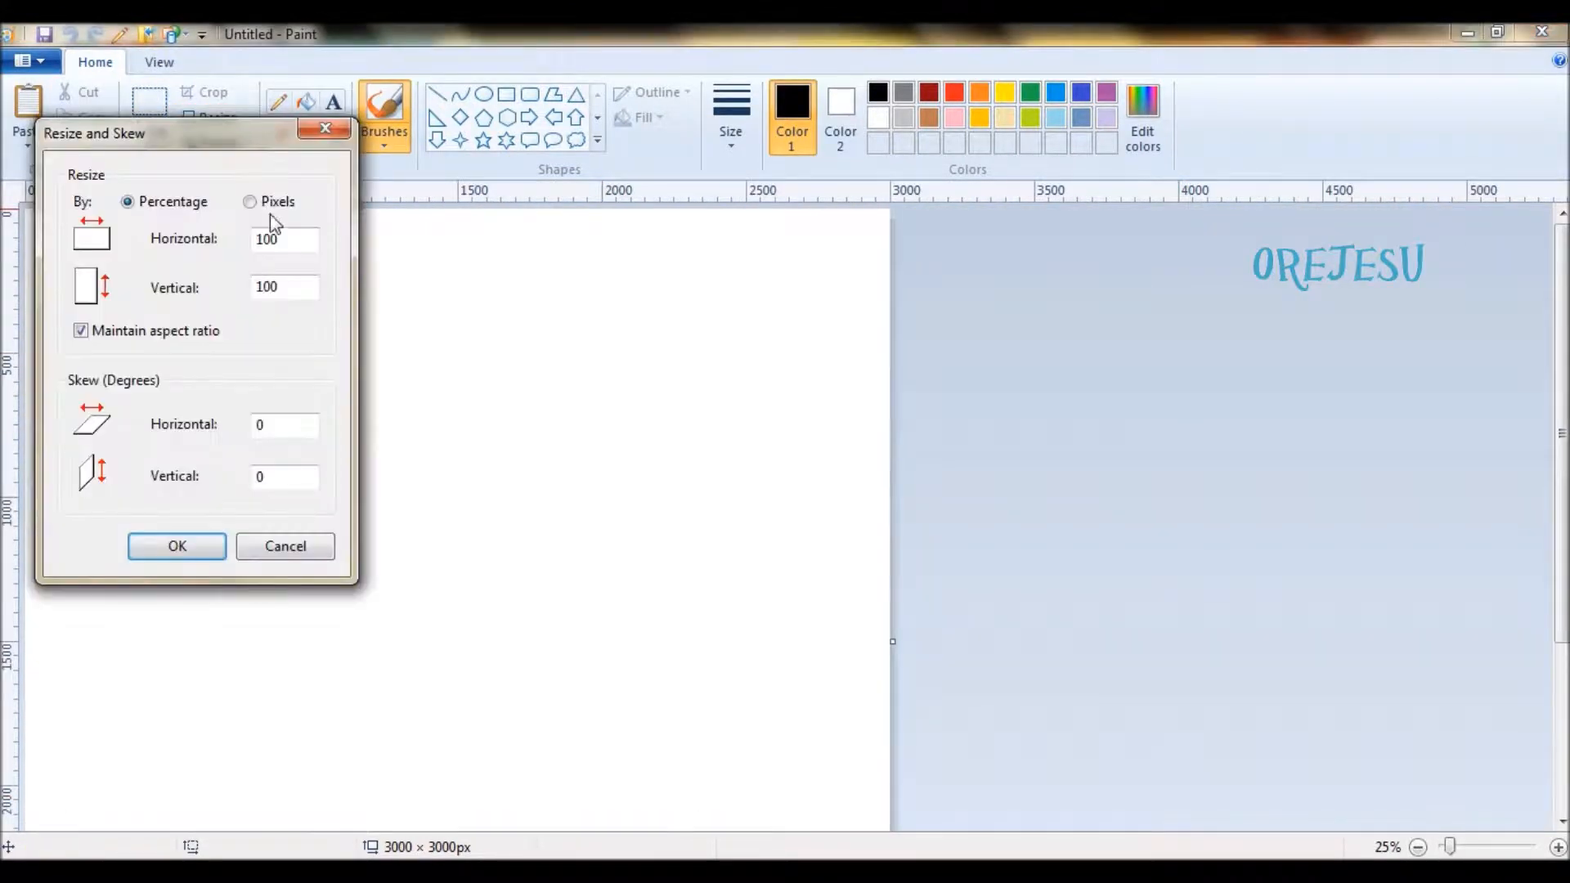
left_click(250, 202)
left_click(80, 331)
double_click(287, 288)
type("500")
left_click(203, 548)
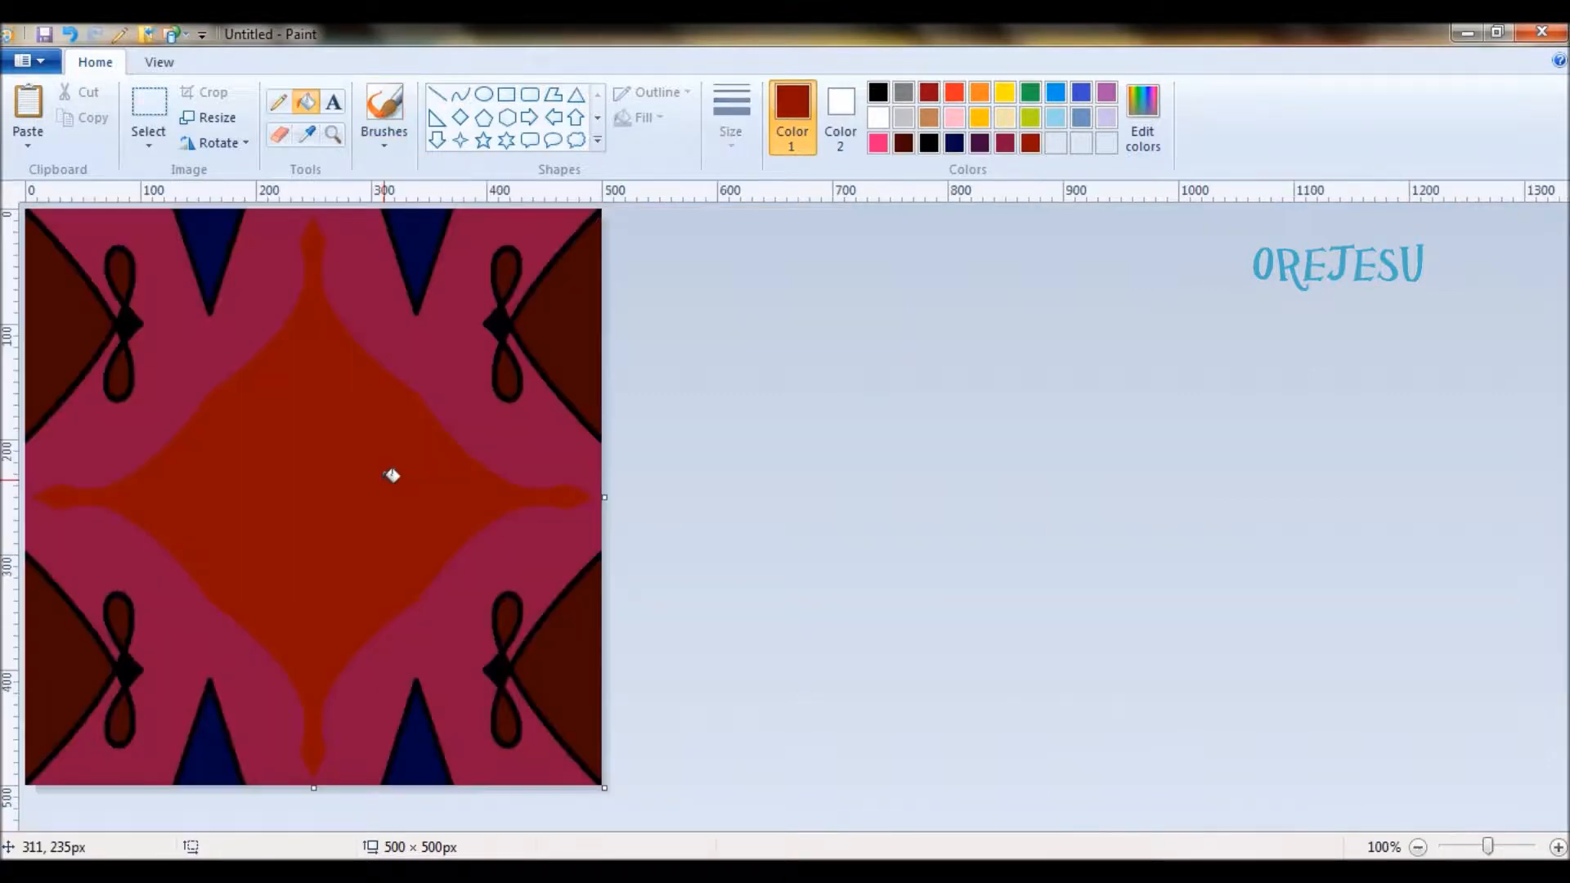
- Copy the whole 500 px pattern tile to the blank 3000 × 500 px canvas and place three copies side by side from its start
key("ctrl+a")
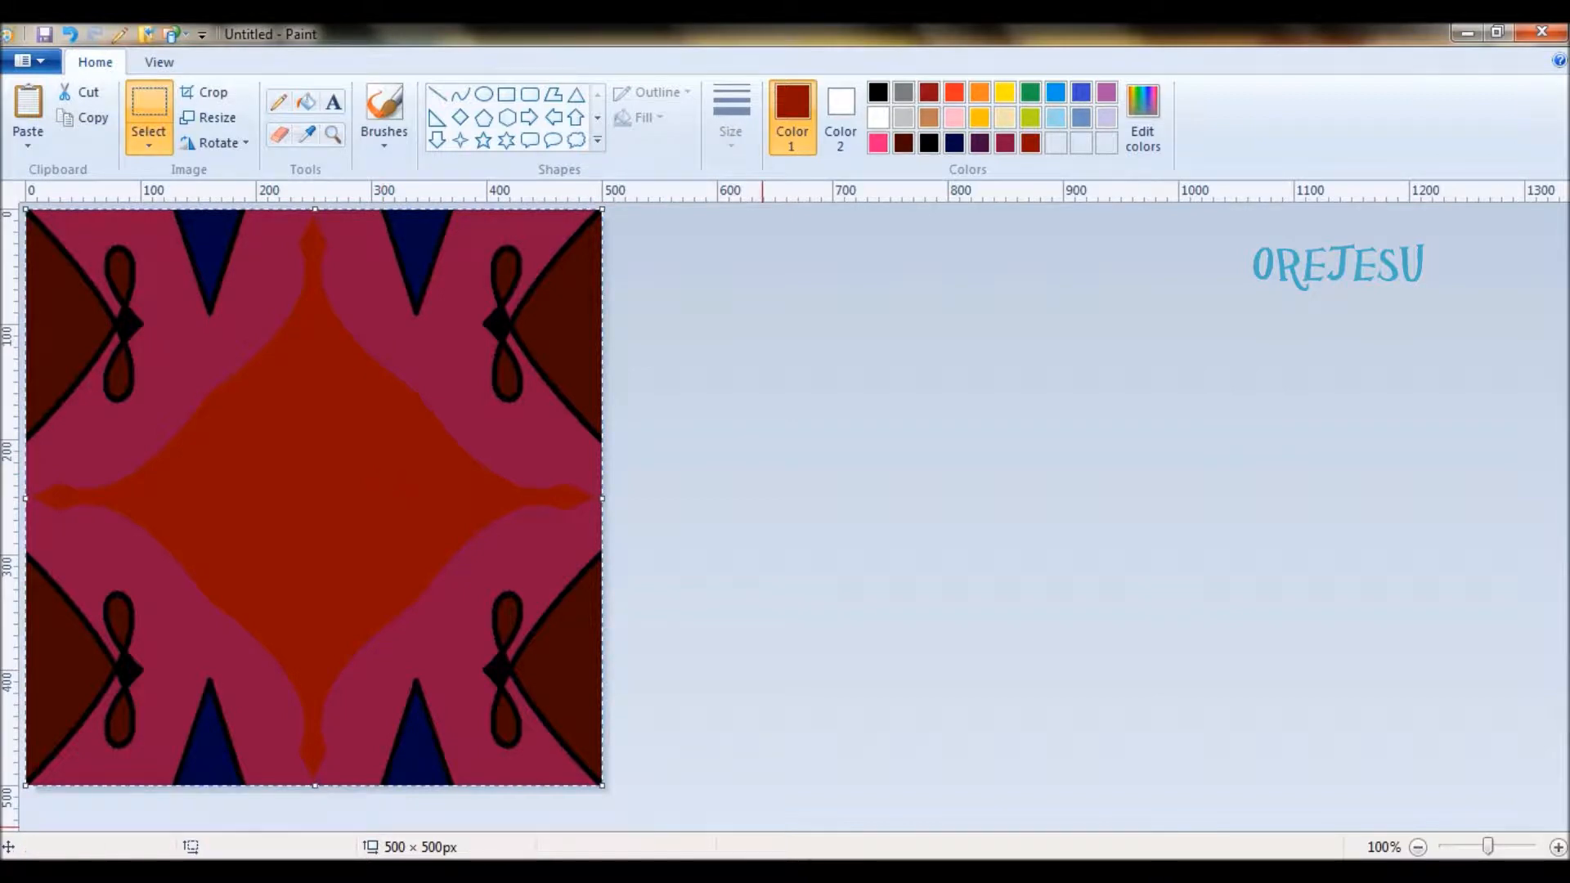
left_click(869, 817)
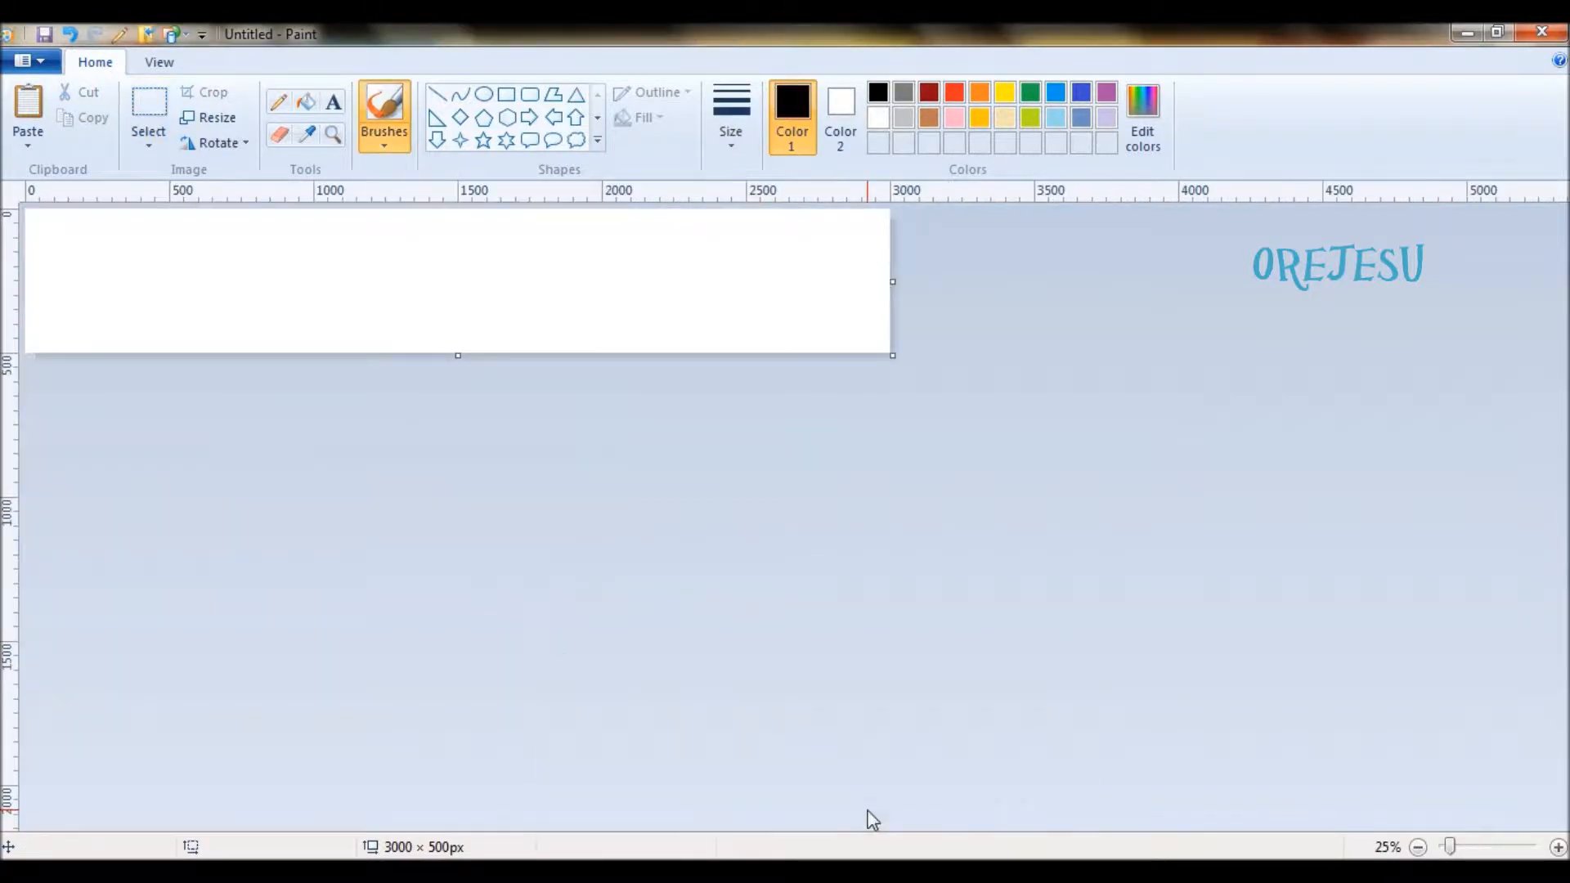
key("ctrl+v")
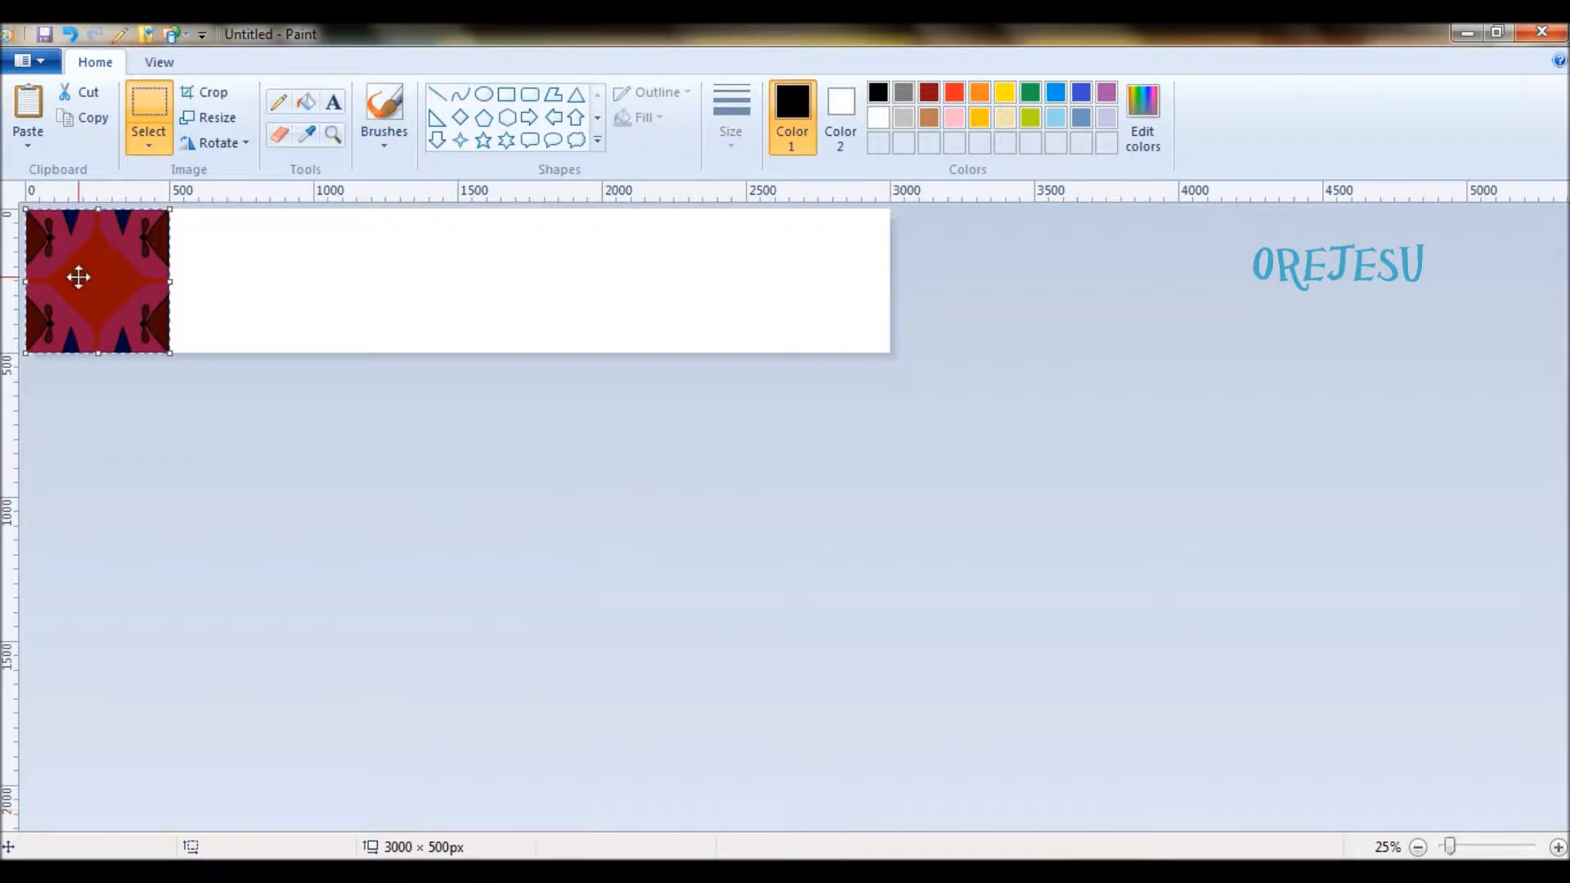
left_click_drag(78, 277, 222, 278)
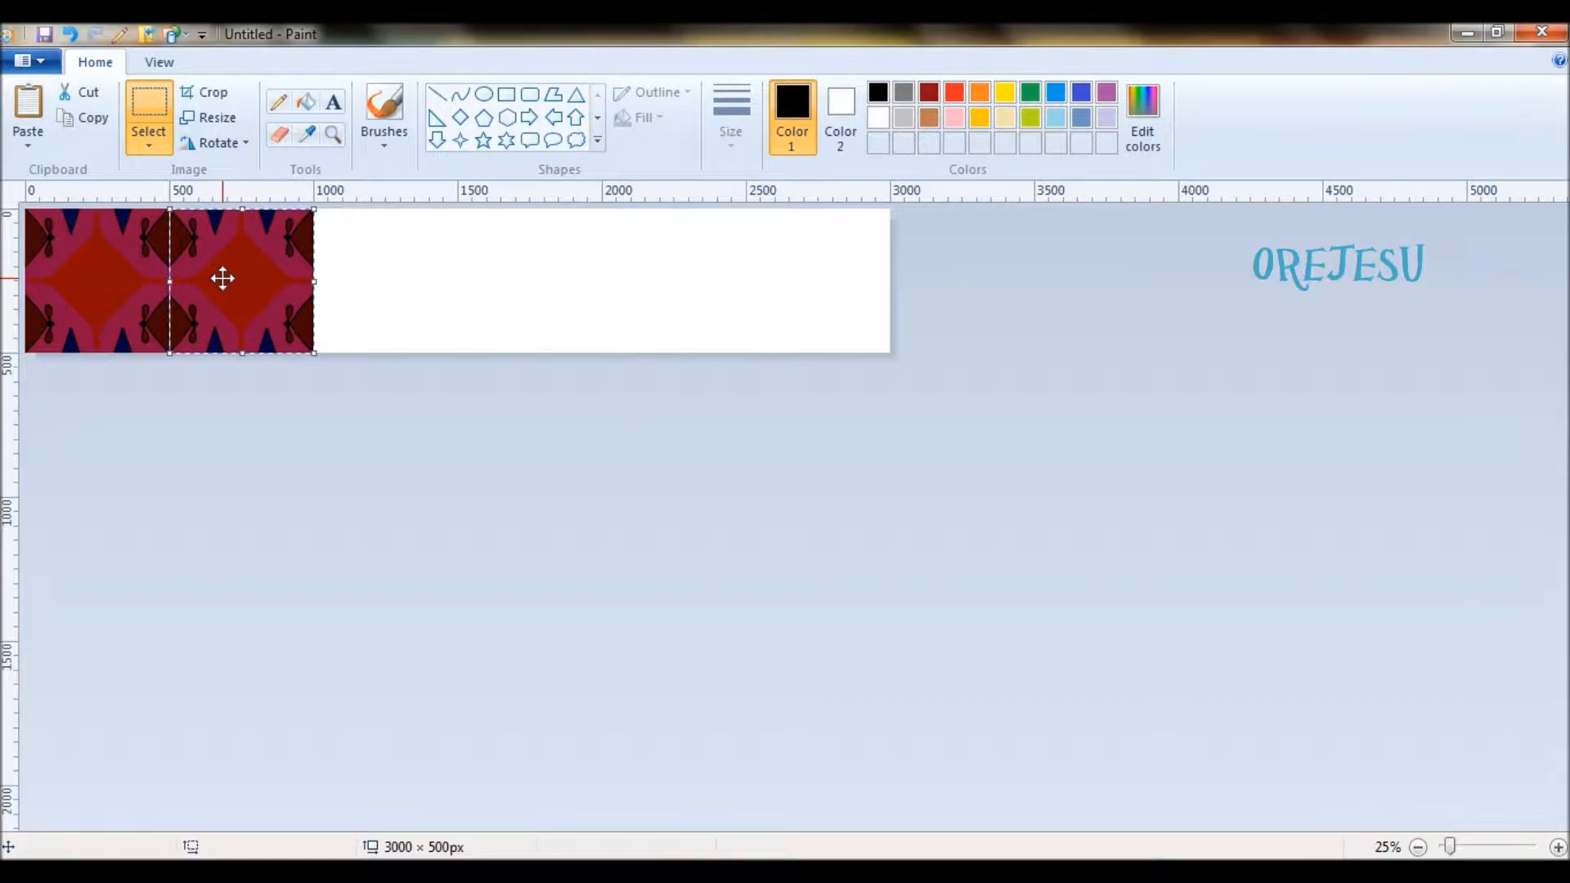
key("ctrl+v")
left_click_drag(123, 263, 383, 265)
- Paste three more tiles edge to edge to fill the rest of the row up to 3000 px
key("ctrl+v")
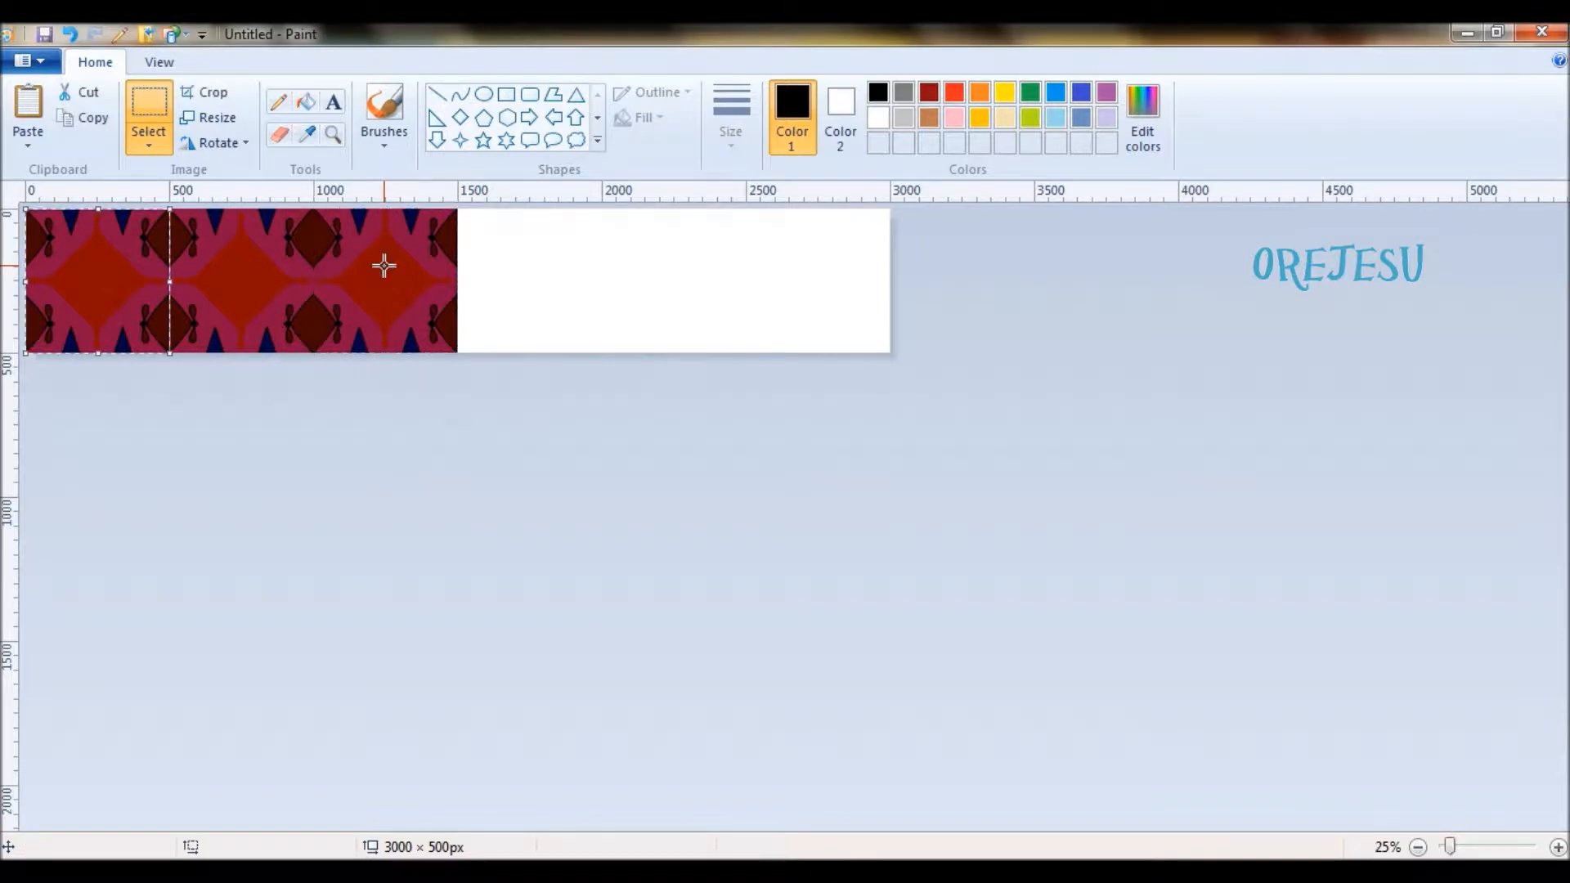
left_click_drag(91, 269, 526, 272)
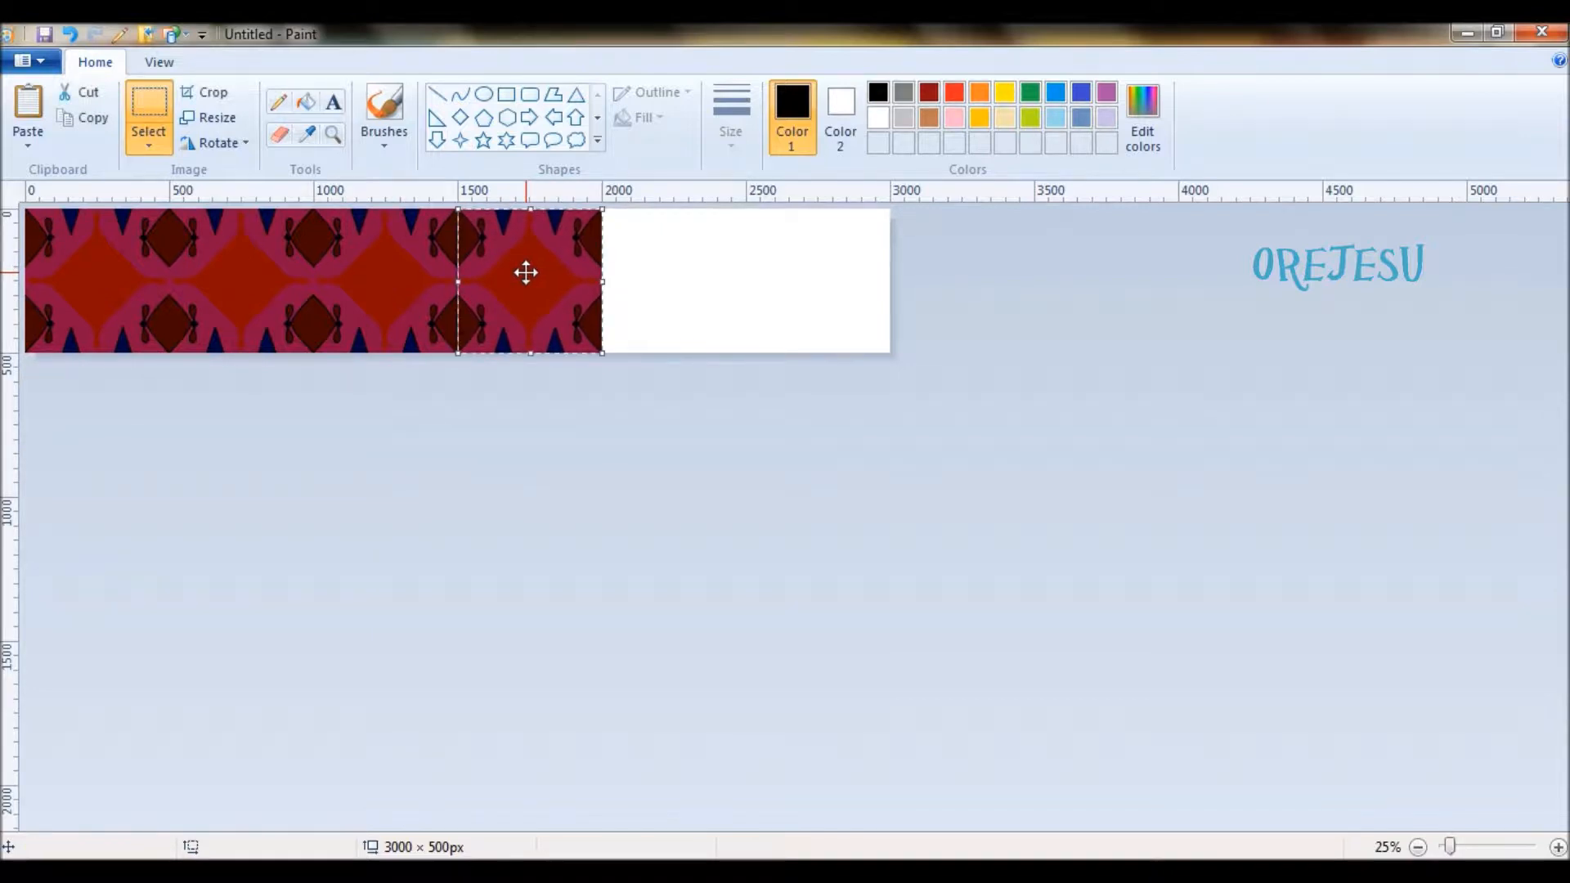
key("ctrl+v")
left_click_drag(71, 248, 672, 282)
key("ctrl+v")
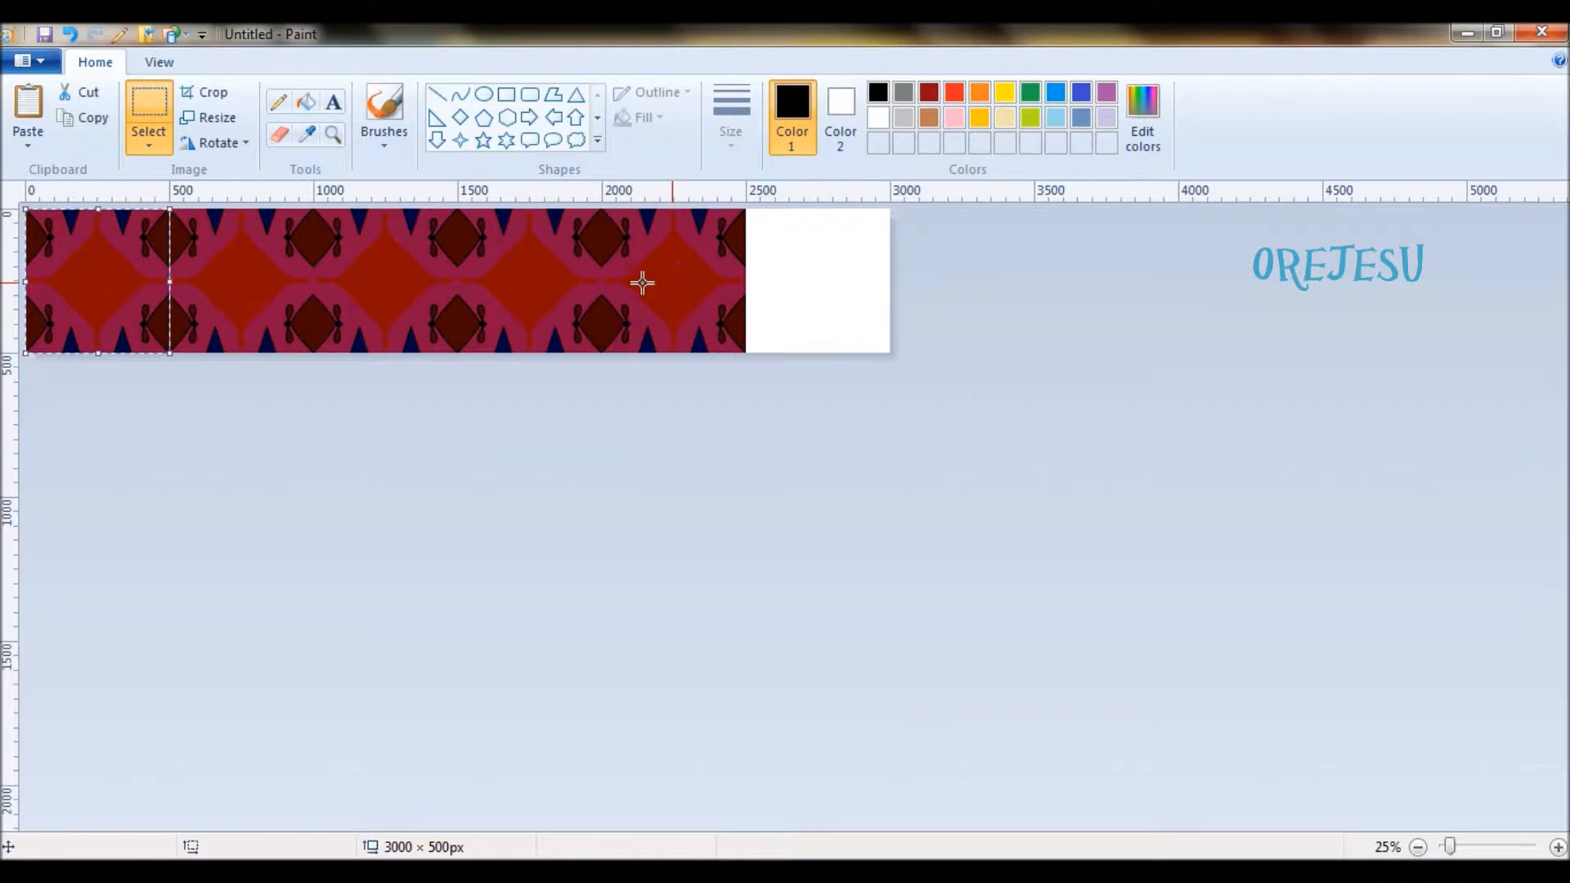
left_click_drag(62, 281, 781, 281)
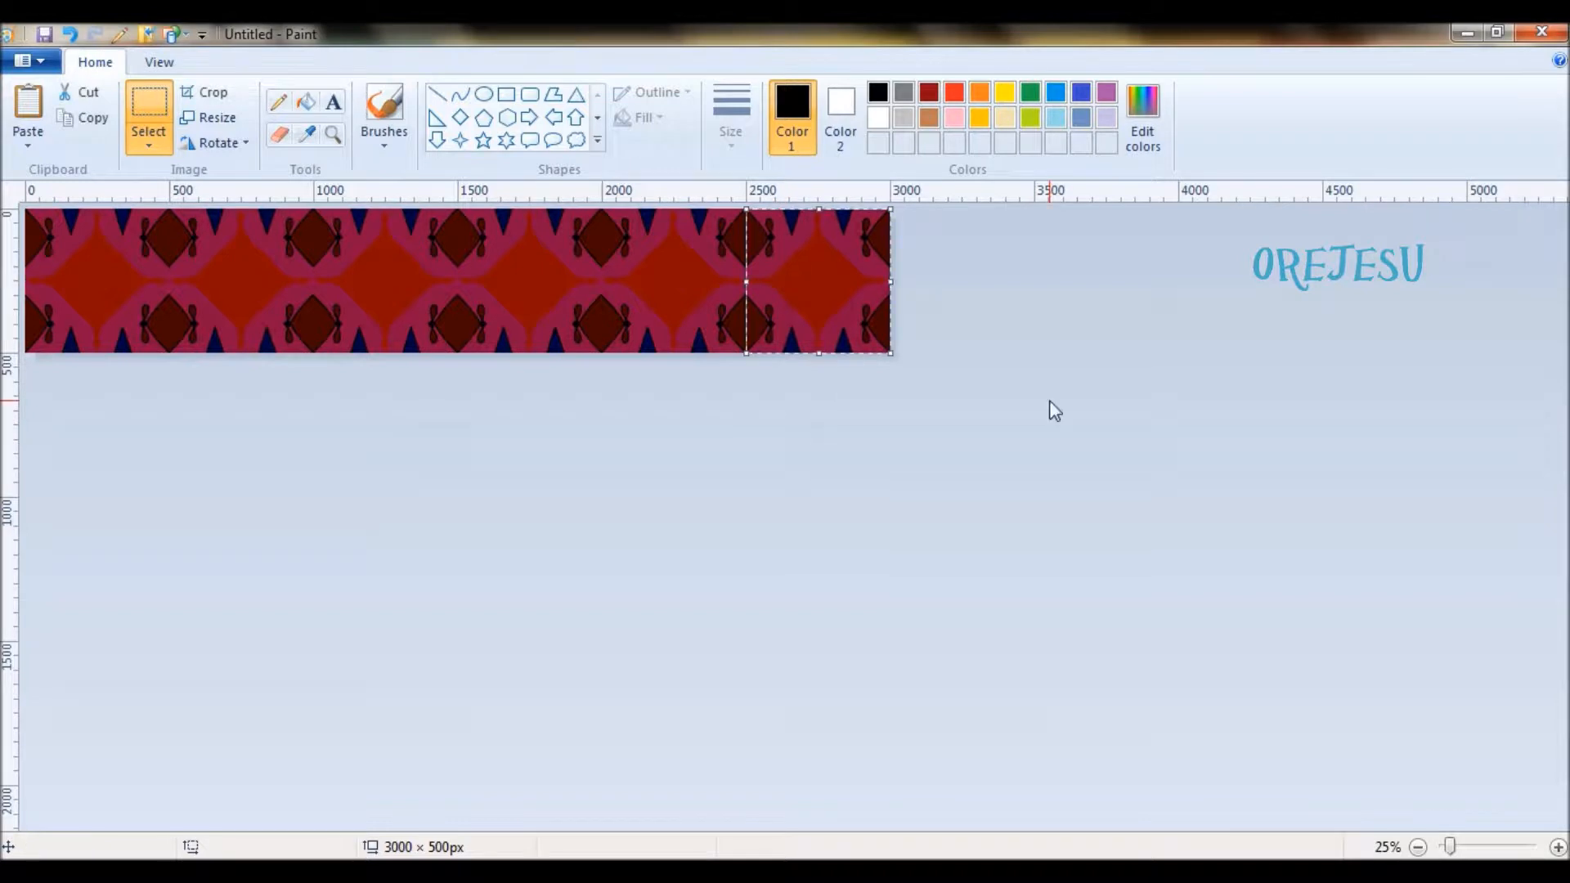
- Extend the canvas height to 1000 px and paste a tile at the start of the second row, with its first half off the canvas
left_click(1047, 410)
left_click_drag(459, 355, 483, 497)
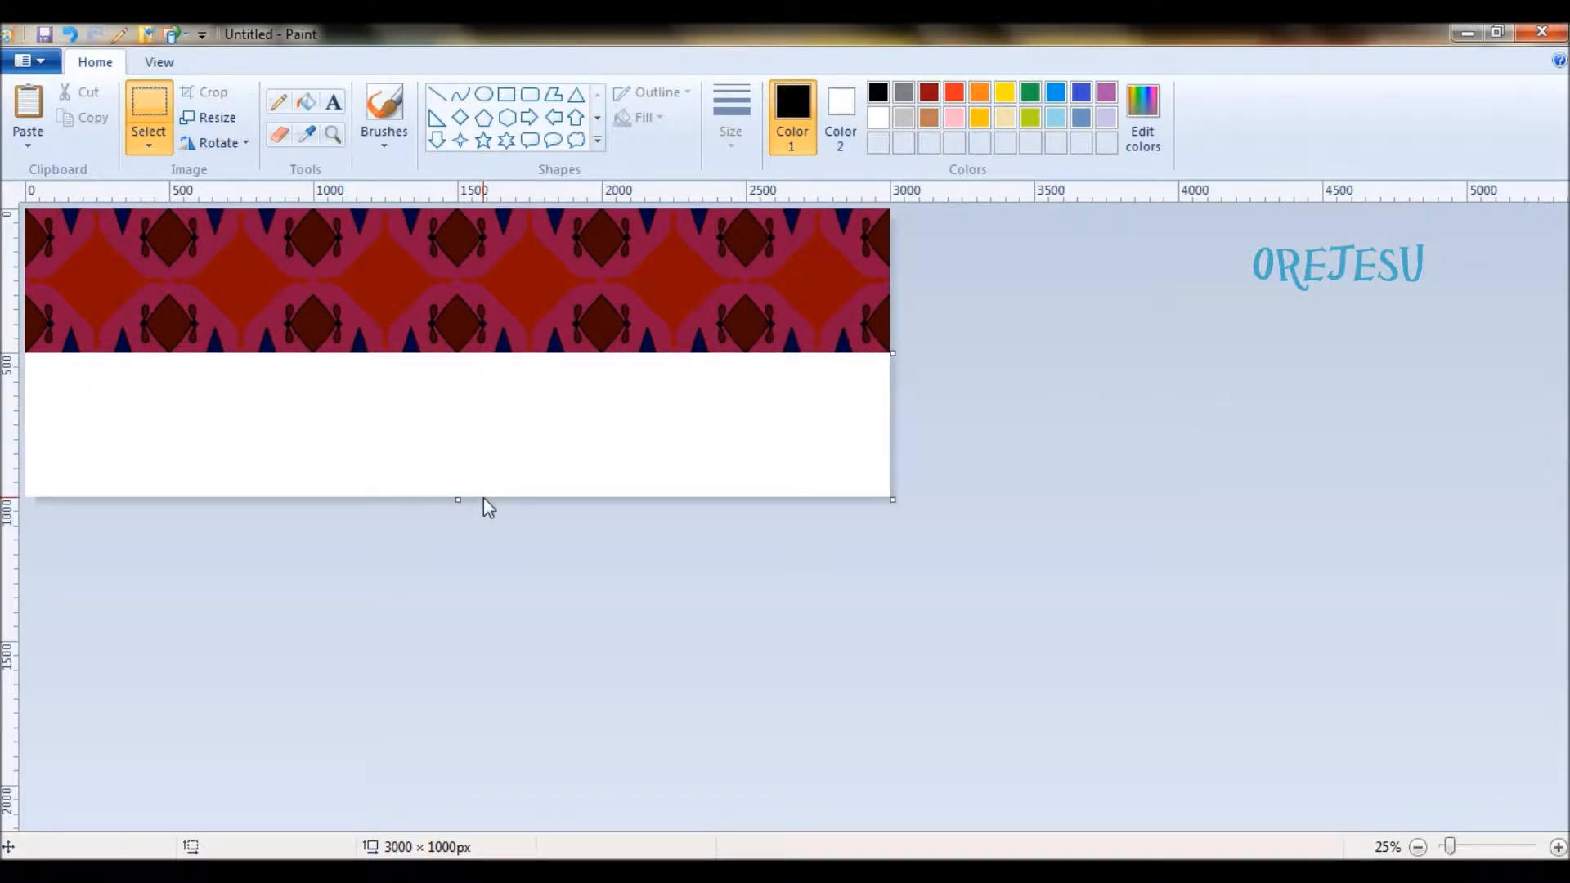
key("ctrl+v")
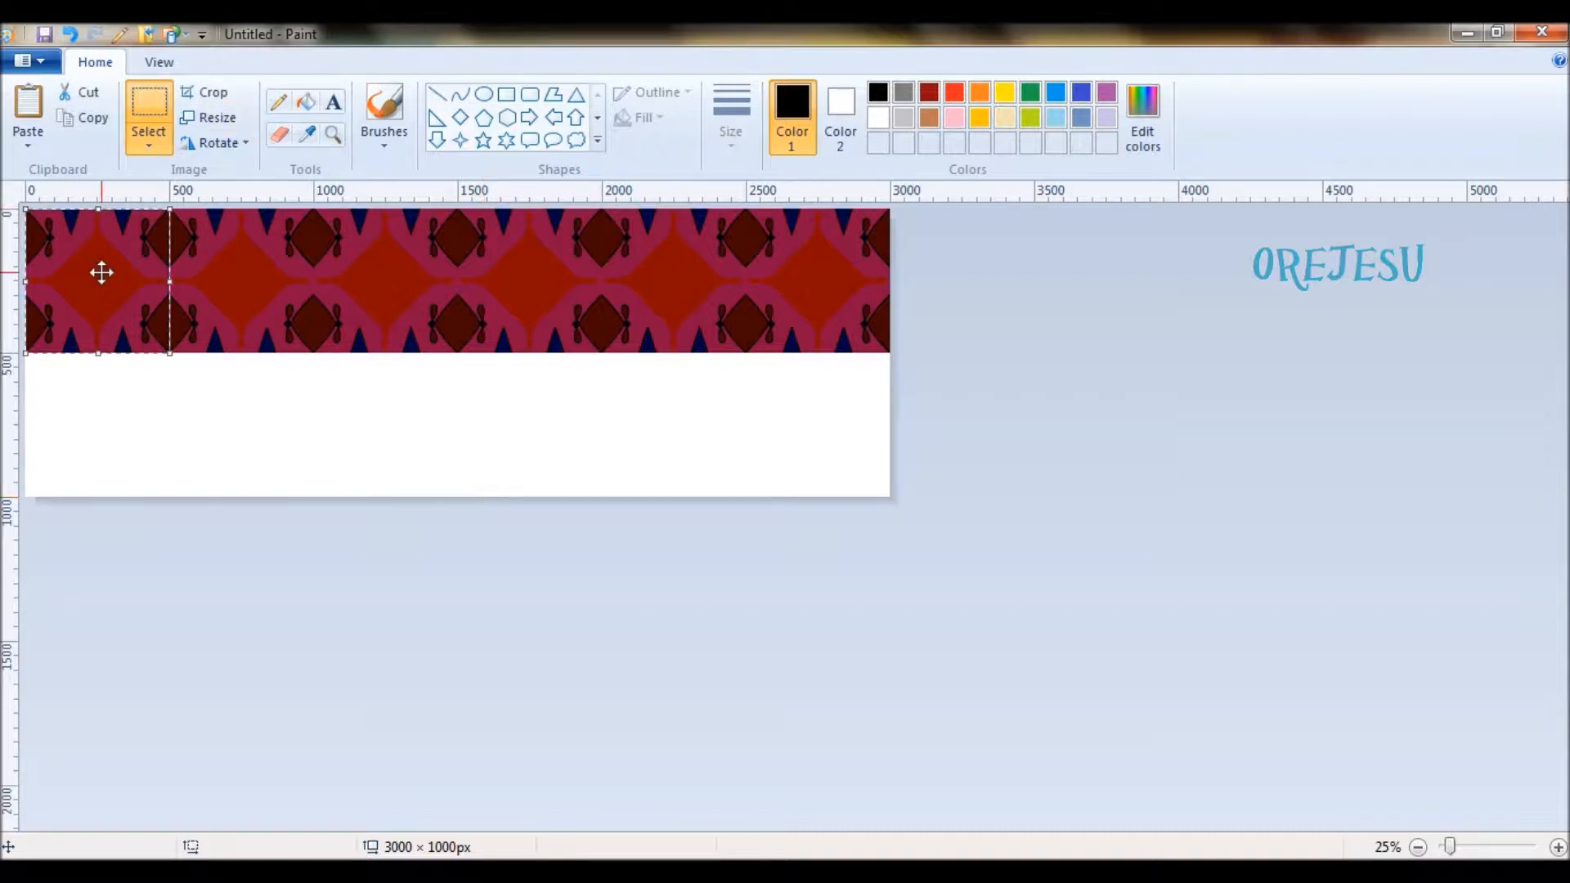
left_click_drag(120, 353, 128, 403)
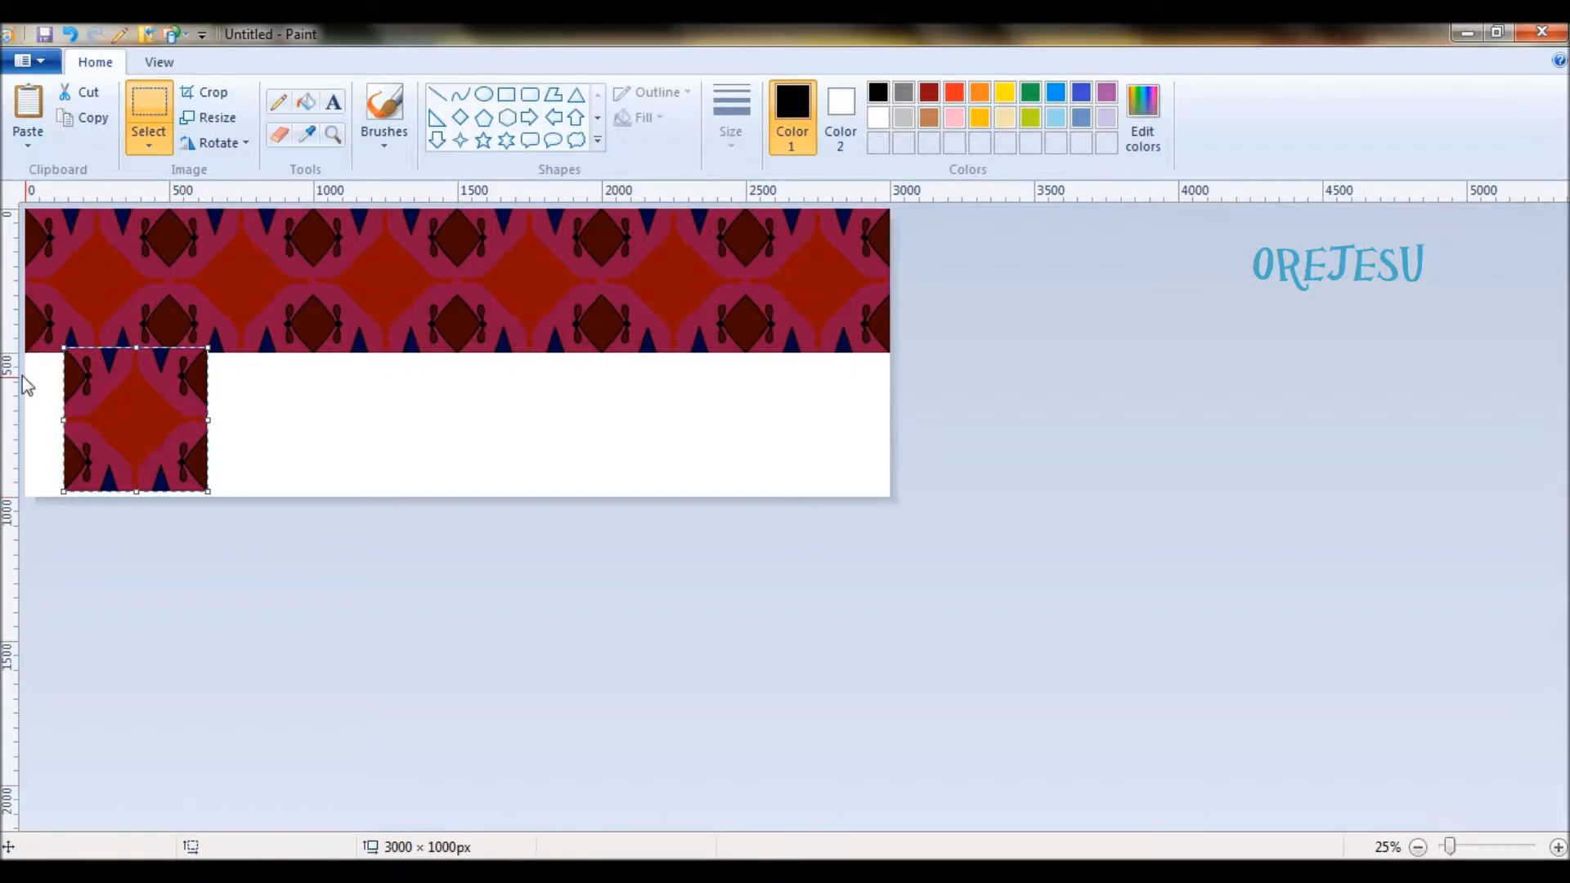
left_click_drag(84, 413, 45, 414)
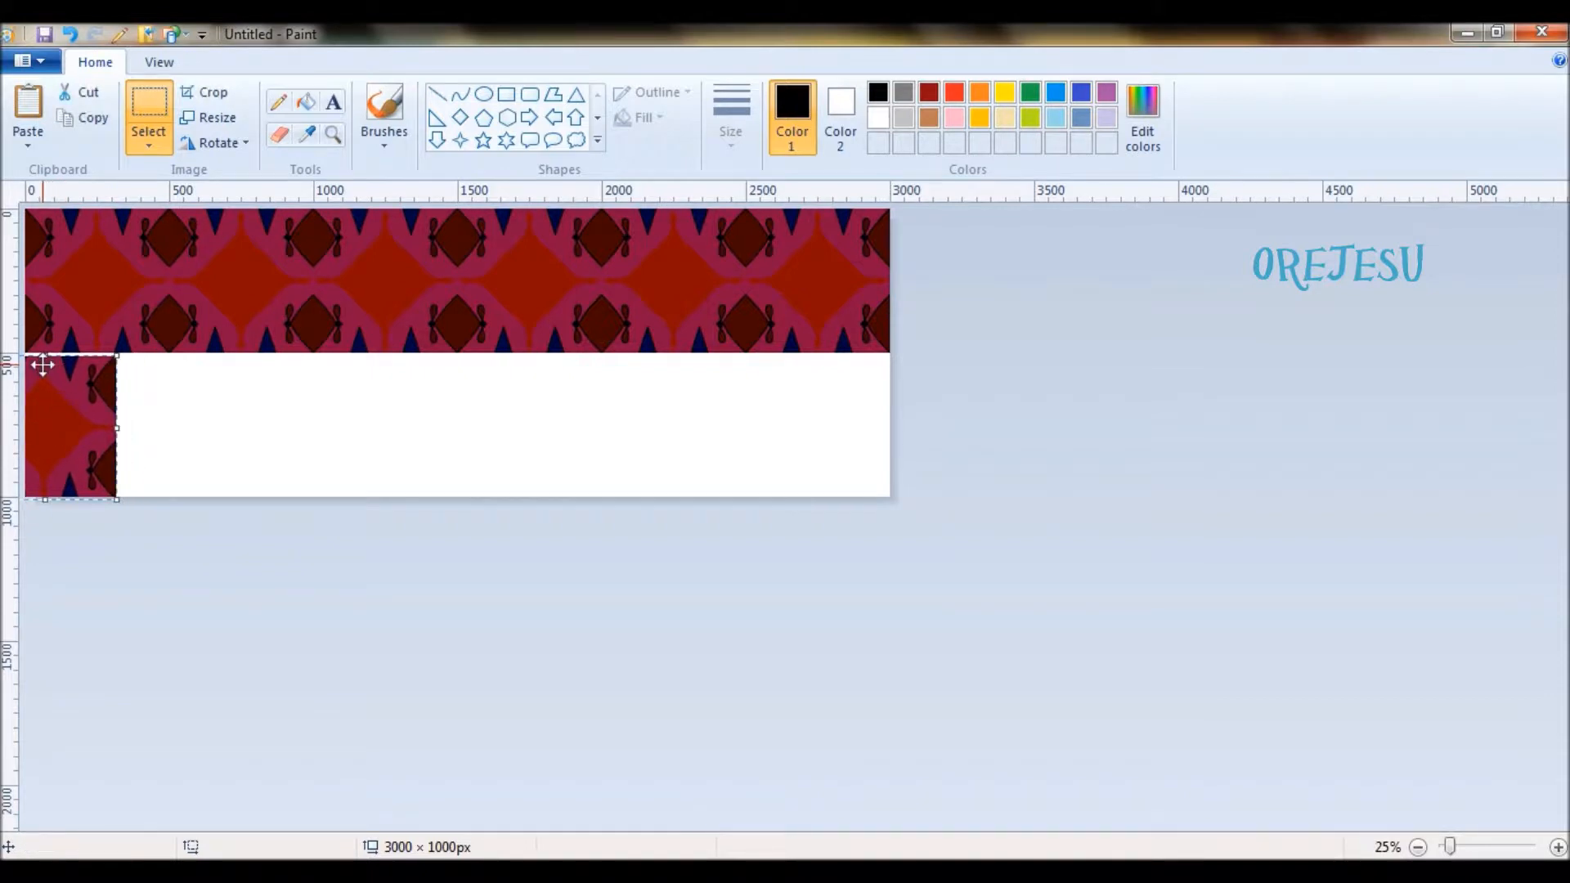
left_click_drag(60, 401, 46, 398)
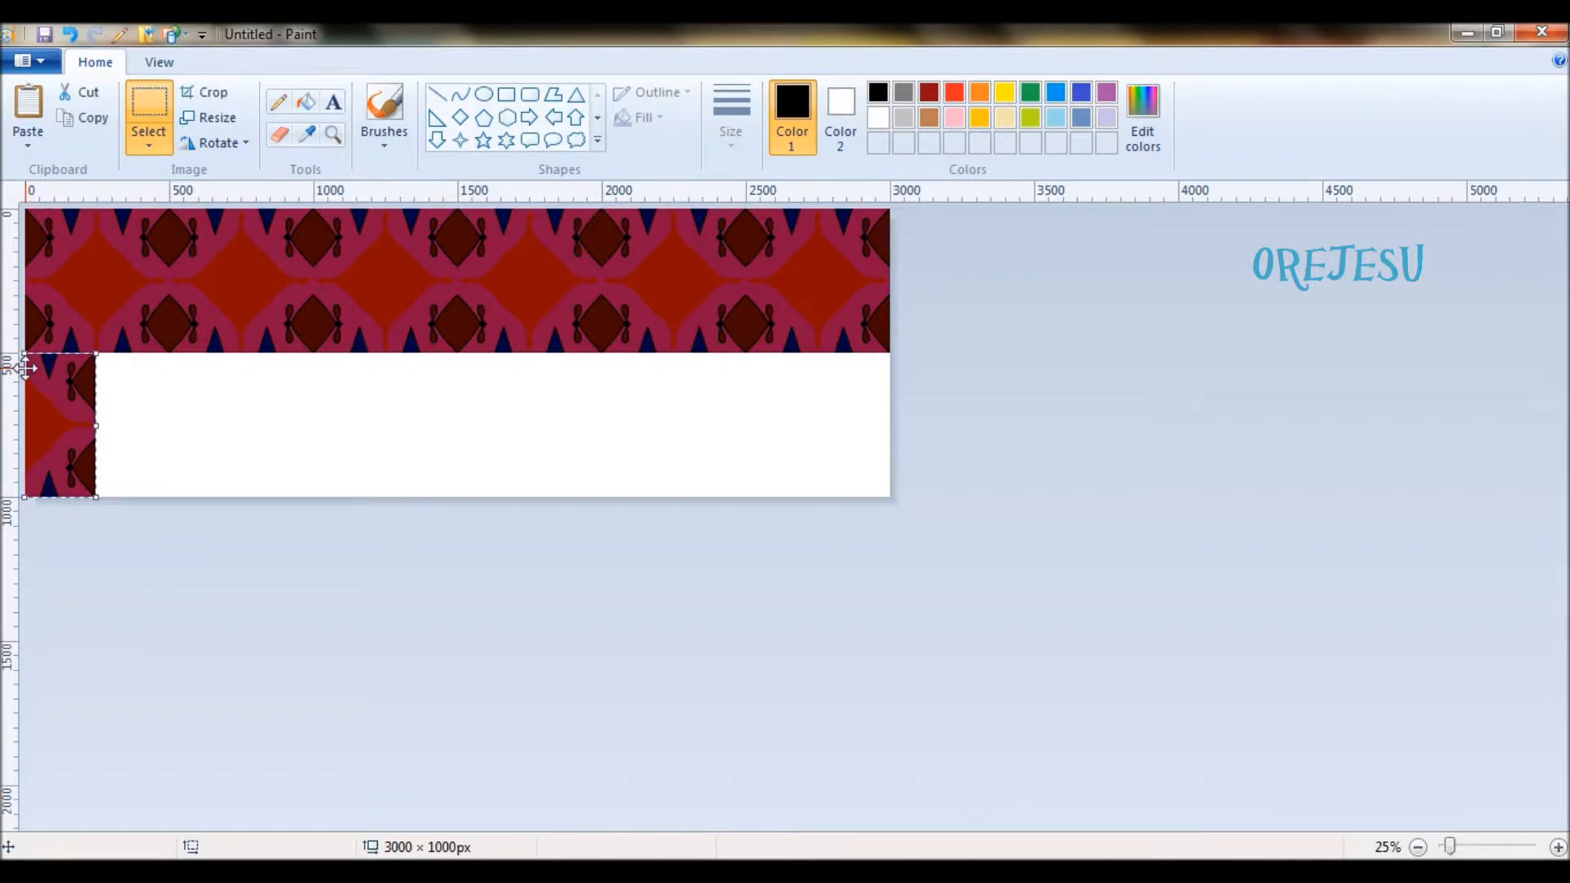
left_click_drag(33, 377, 35, 374)
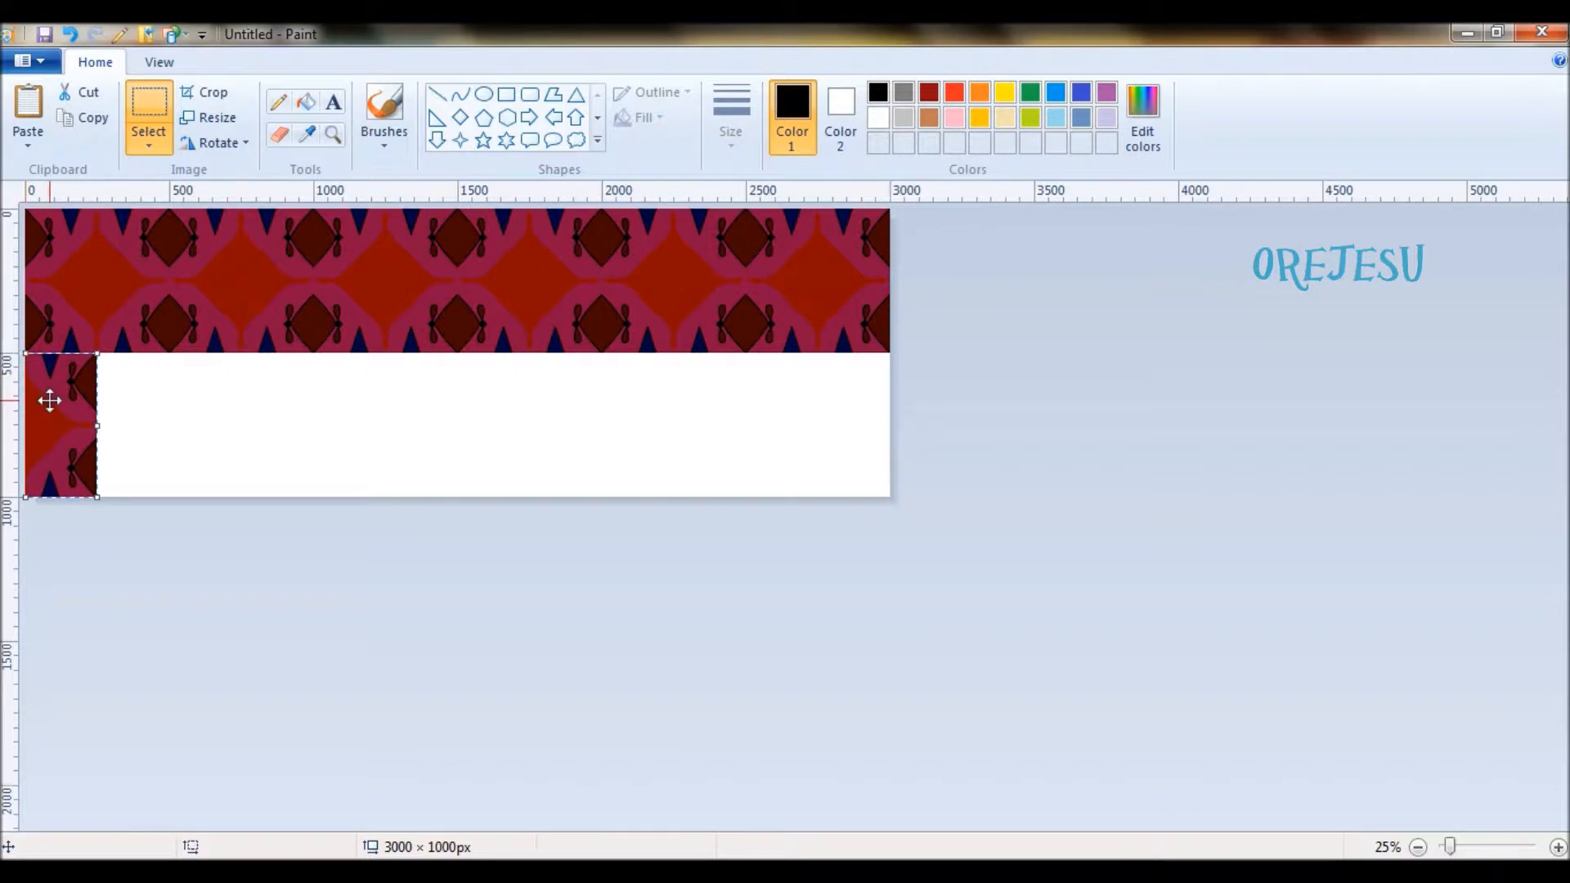
left_click_drag(50, 401, 50, 400)
left_click(246, 420)
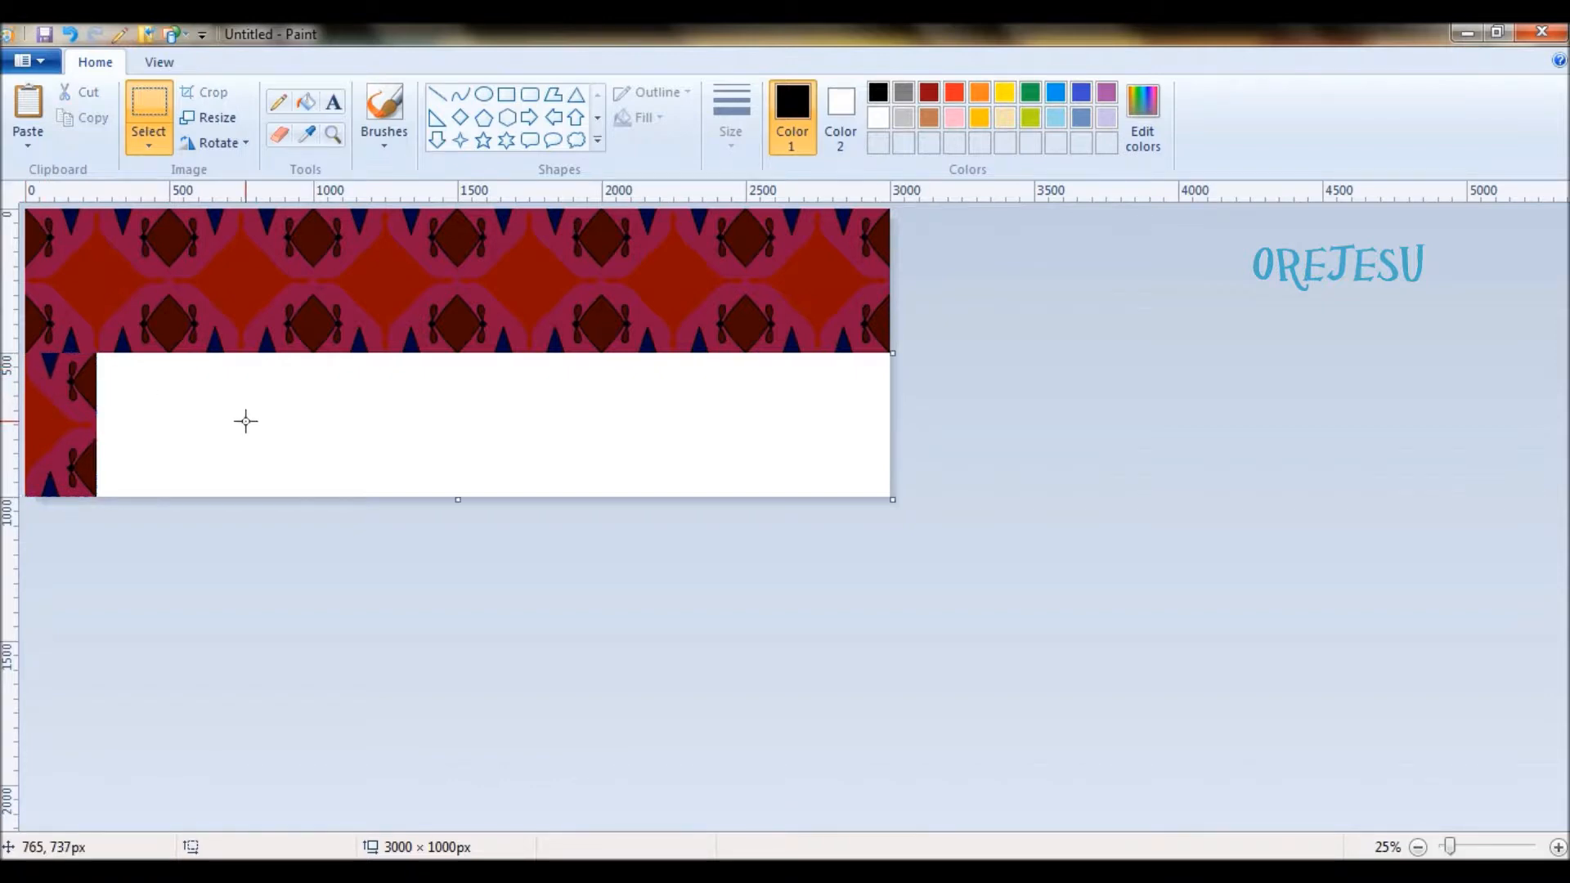
- Paste further tiles edge to edge along the second row, up to about 1750 px
key("ctrl+v")
left_click_drag(77, 277, 267, 424)
key("ctrl+v")
left_click_drag(91, 289, 453, 421)
left_click_drag(455, 421, 453, 422)
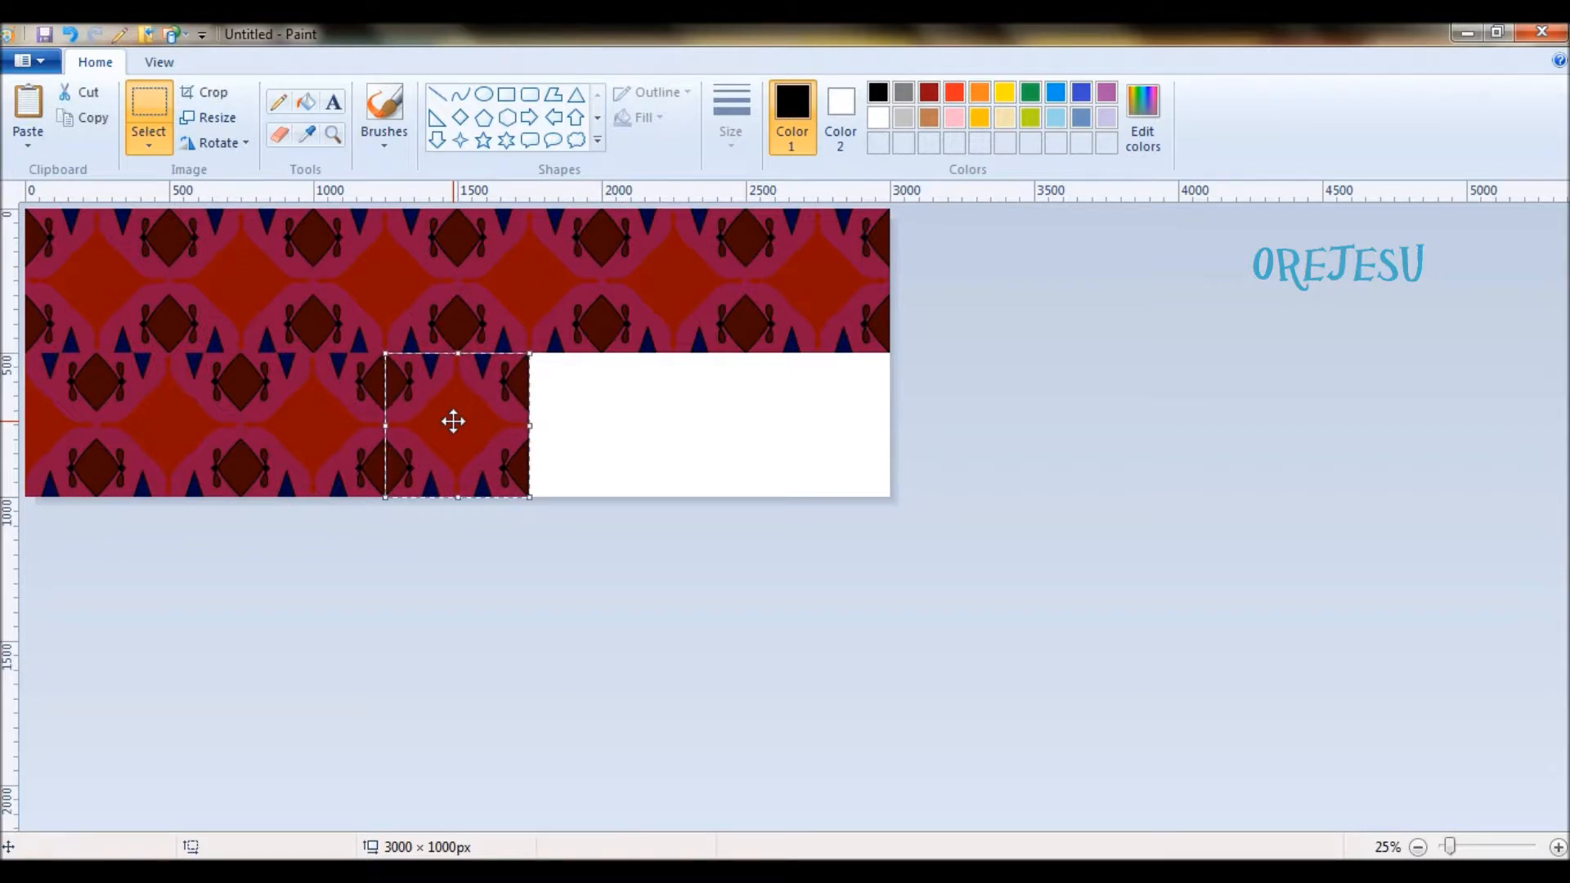
- Complete the second row with three more pasted tiles, letting the last one run half off the canvas
key("ctrl+v")
left_click_drag(82, 274, 587, 419)
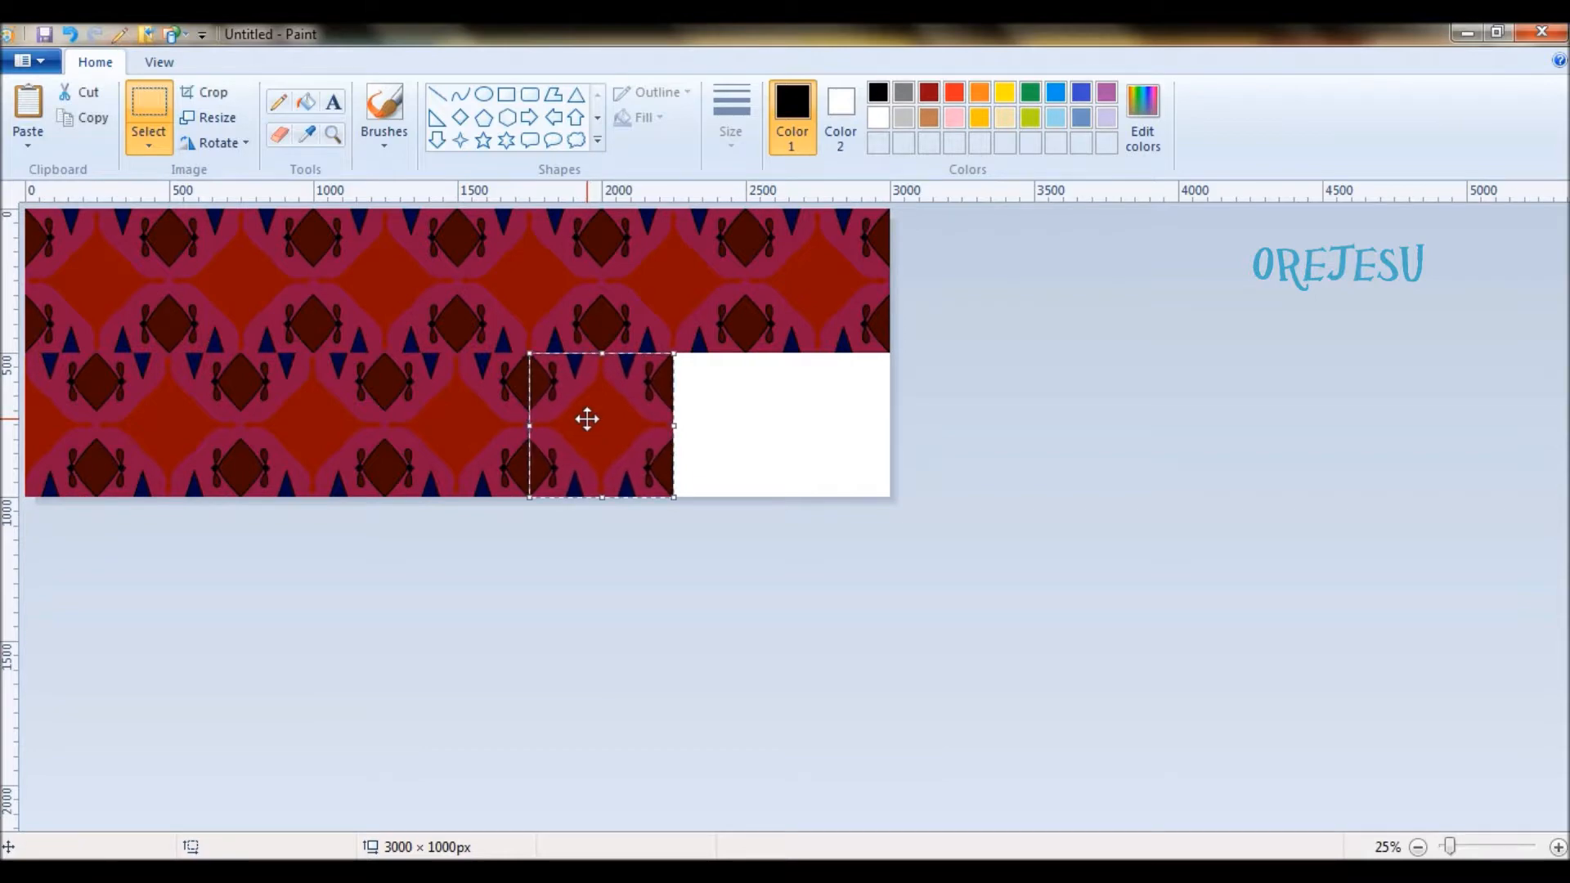
key("ctrl+v")
left_click_drag(79, 296, 728, 436)
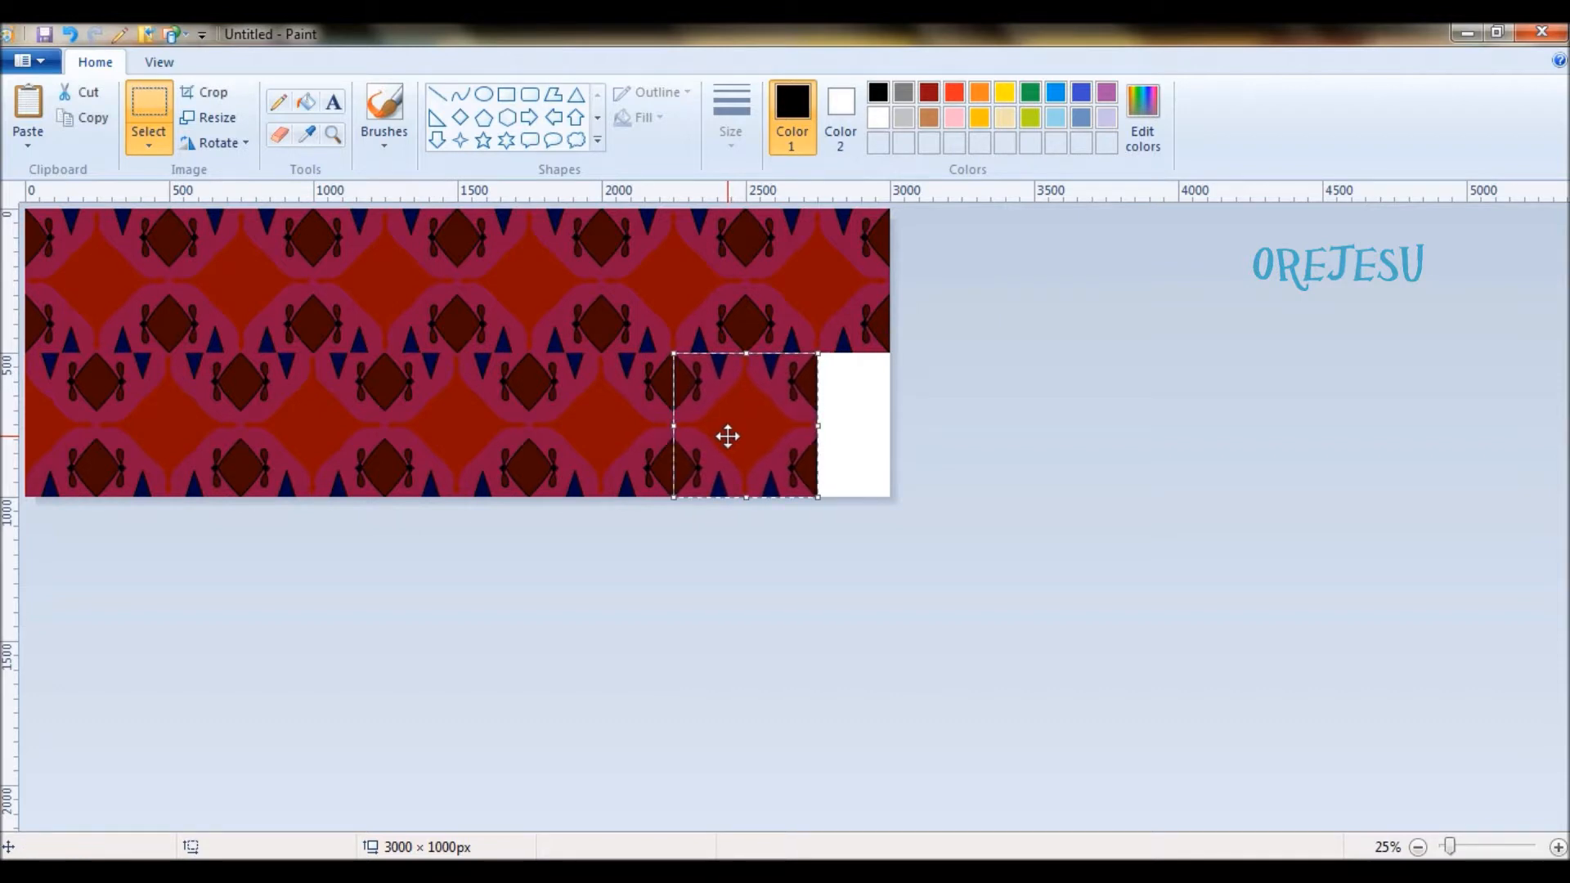
left_click(410, 305)
key("ctrl+v")
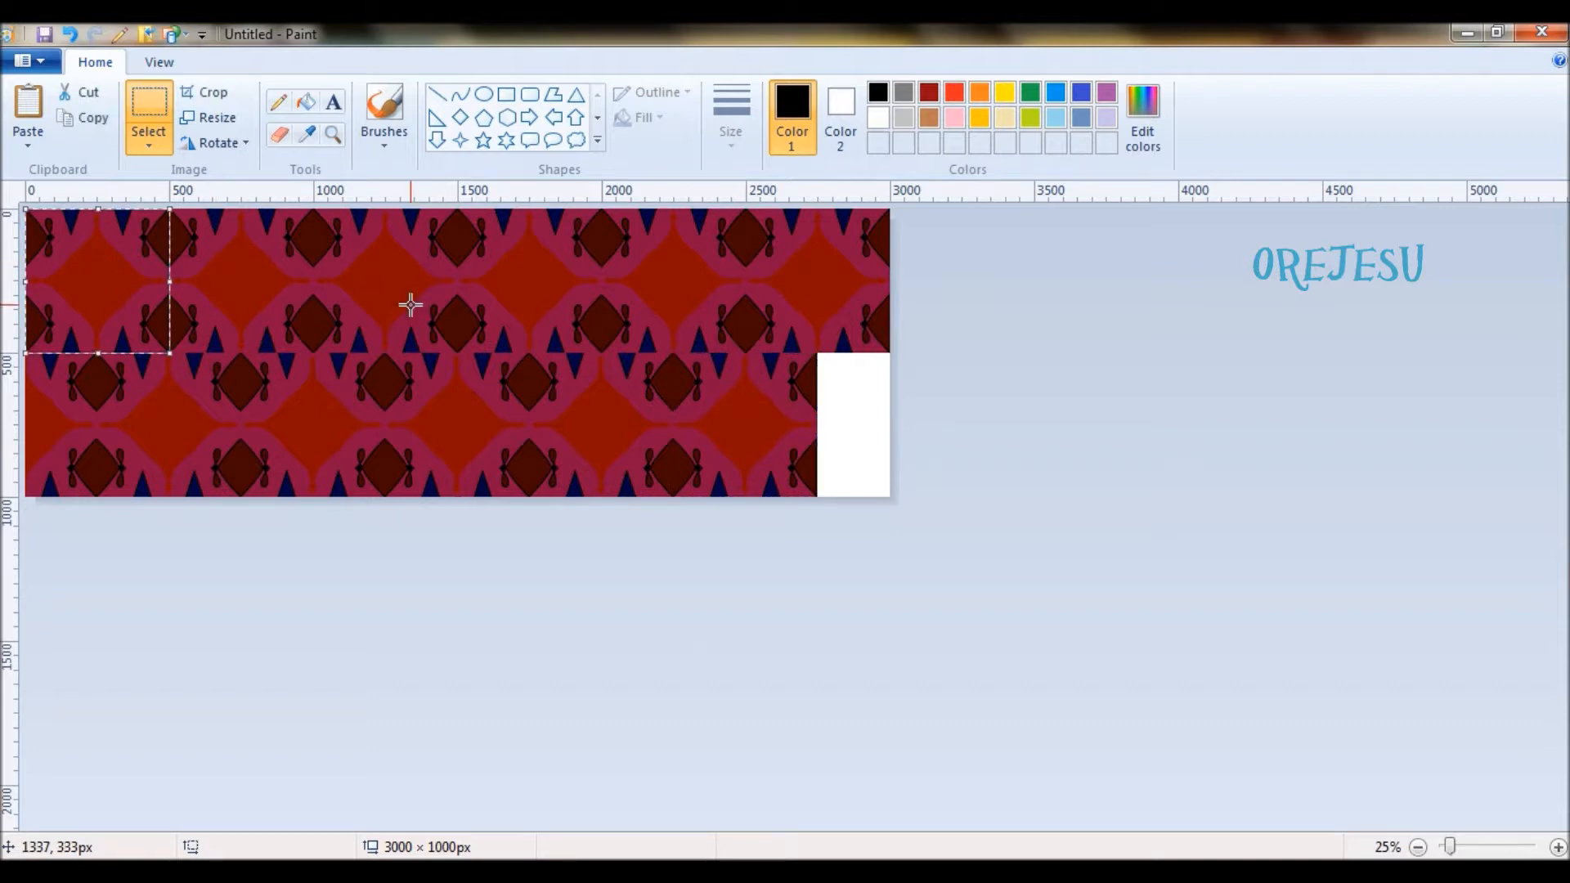
left_click_drag(87, 308, 878, 442)
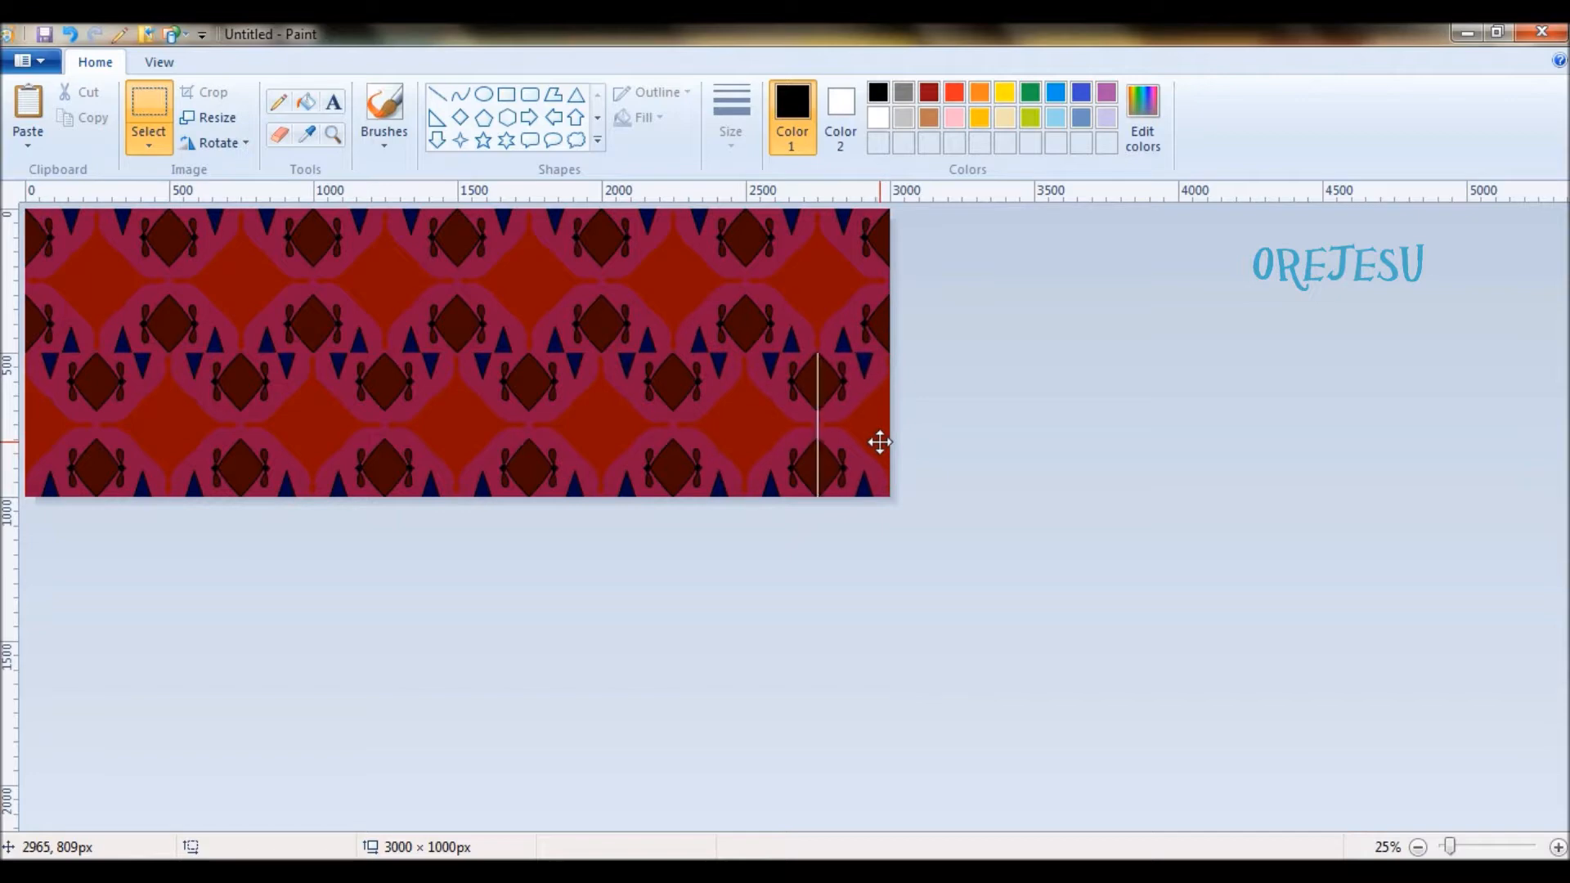
left_click(1171, 448)
- Copy both finished rows, extend the canvas height to 2000 px, and align the pasted copy in the empty lower half
key("ctrl+a")
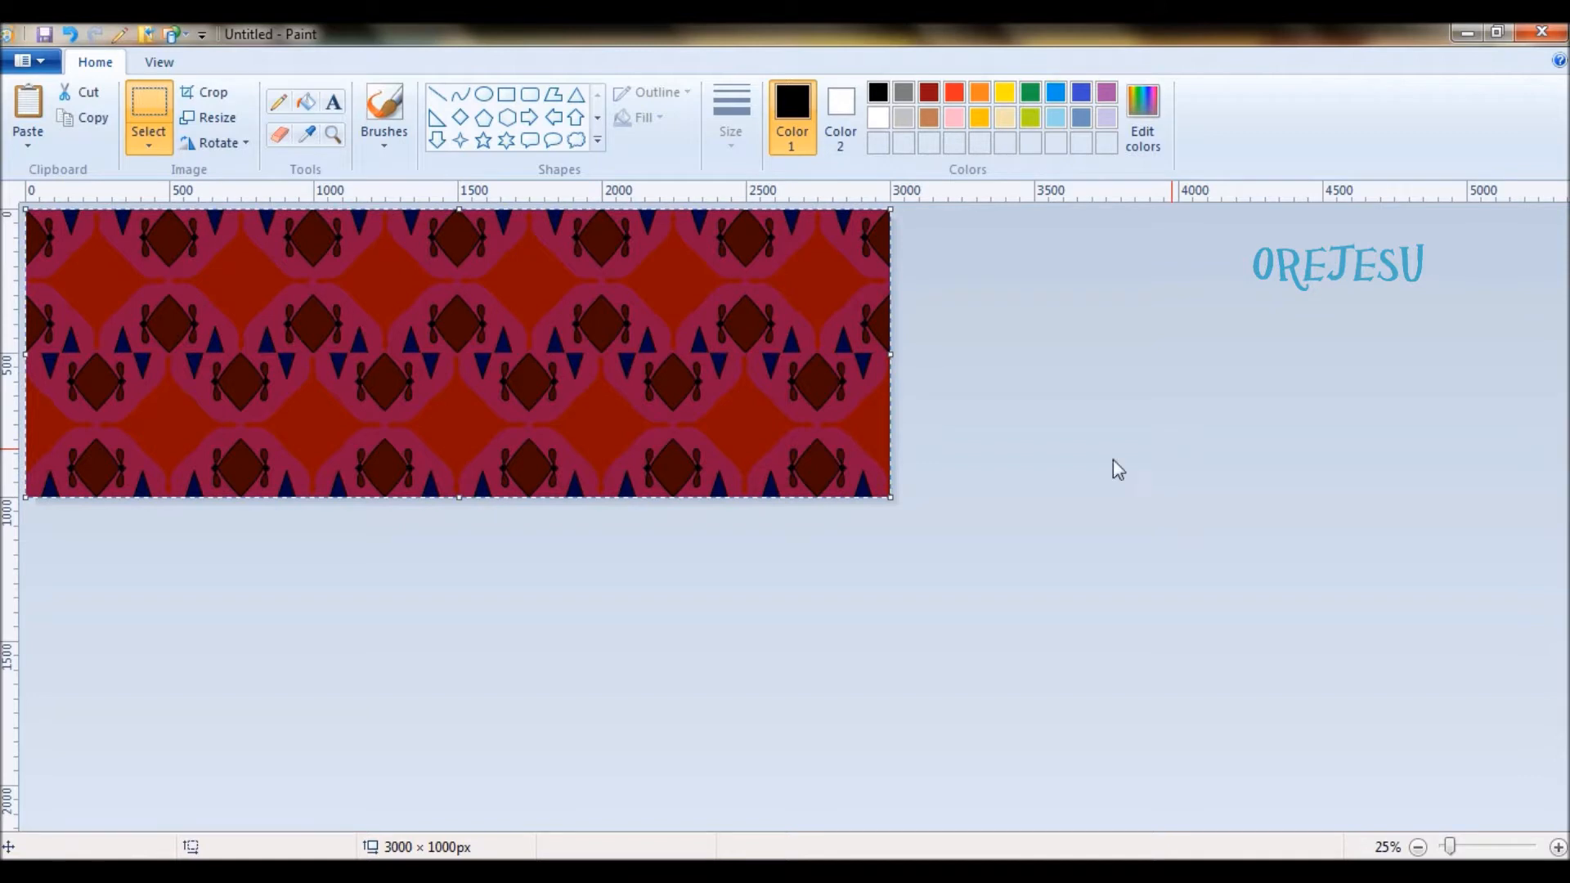
left_click(651, 601)
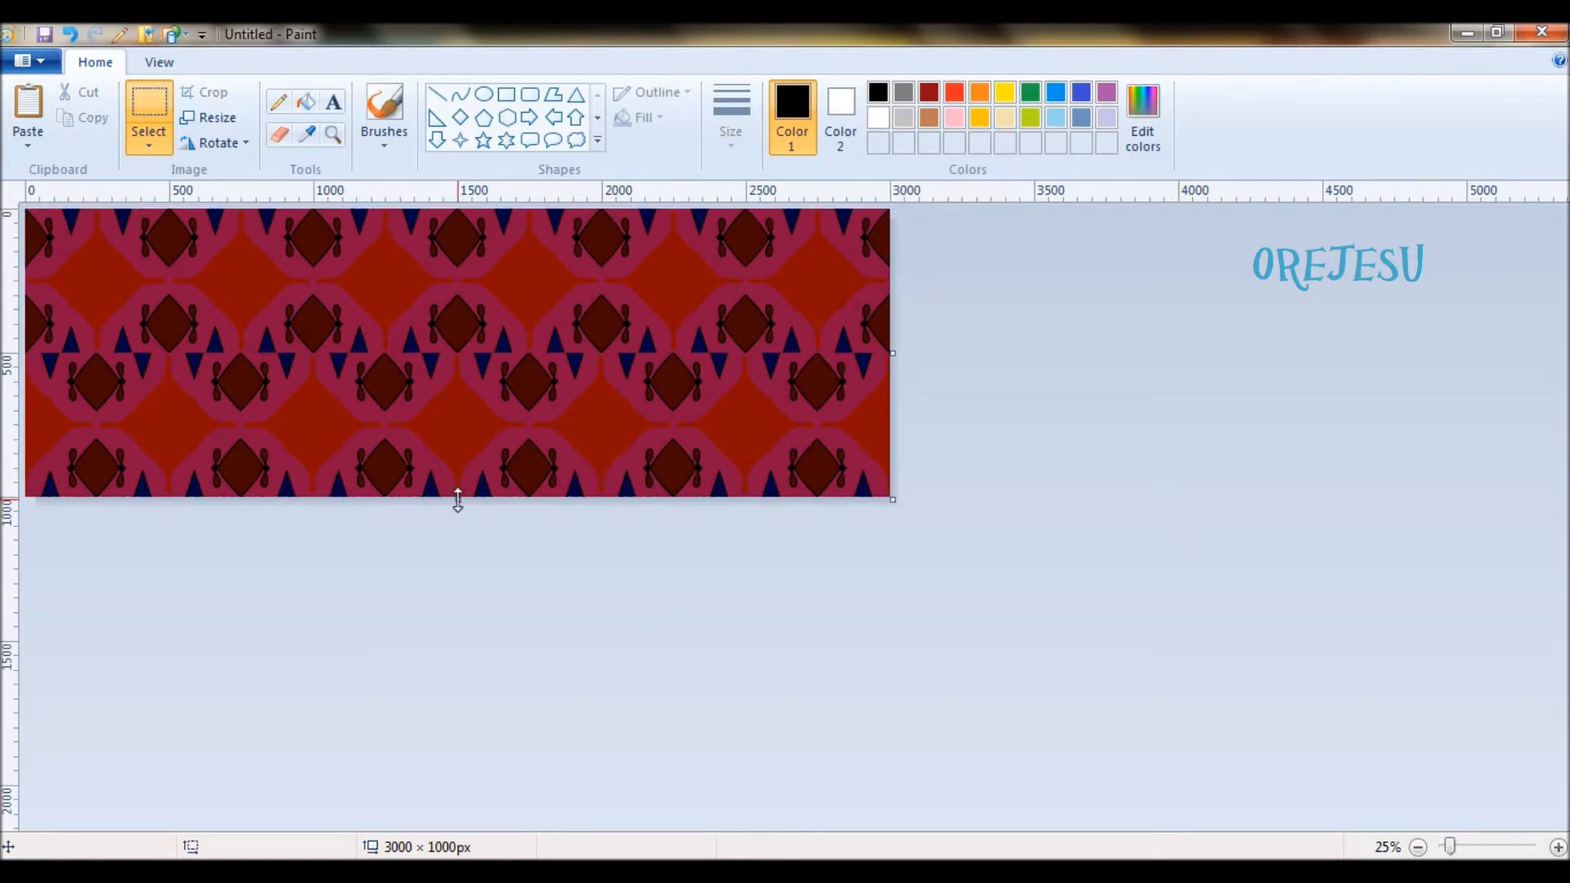
left_click_drag(458, 498, 494, 787)
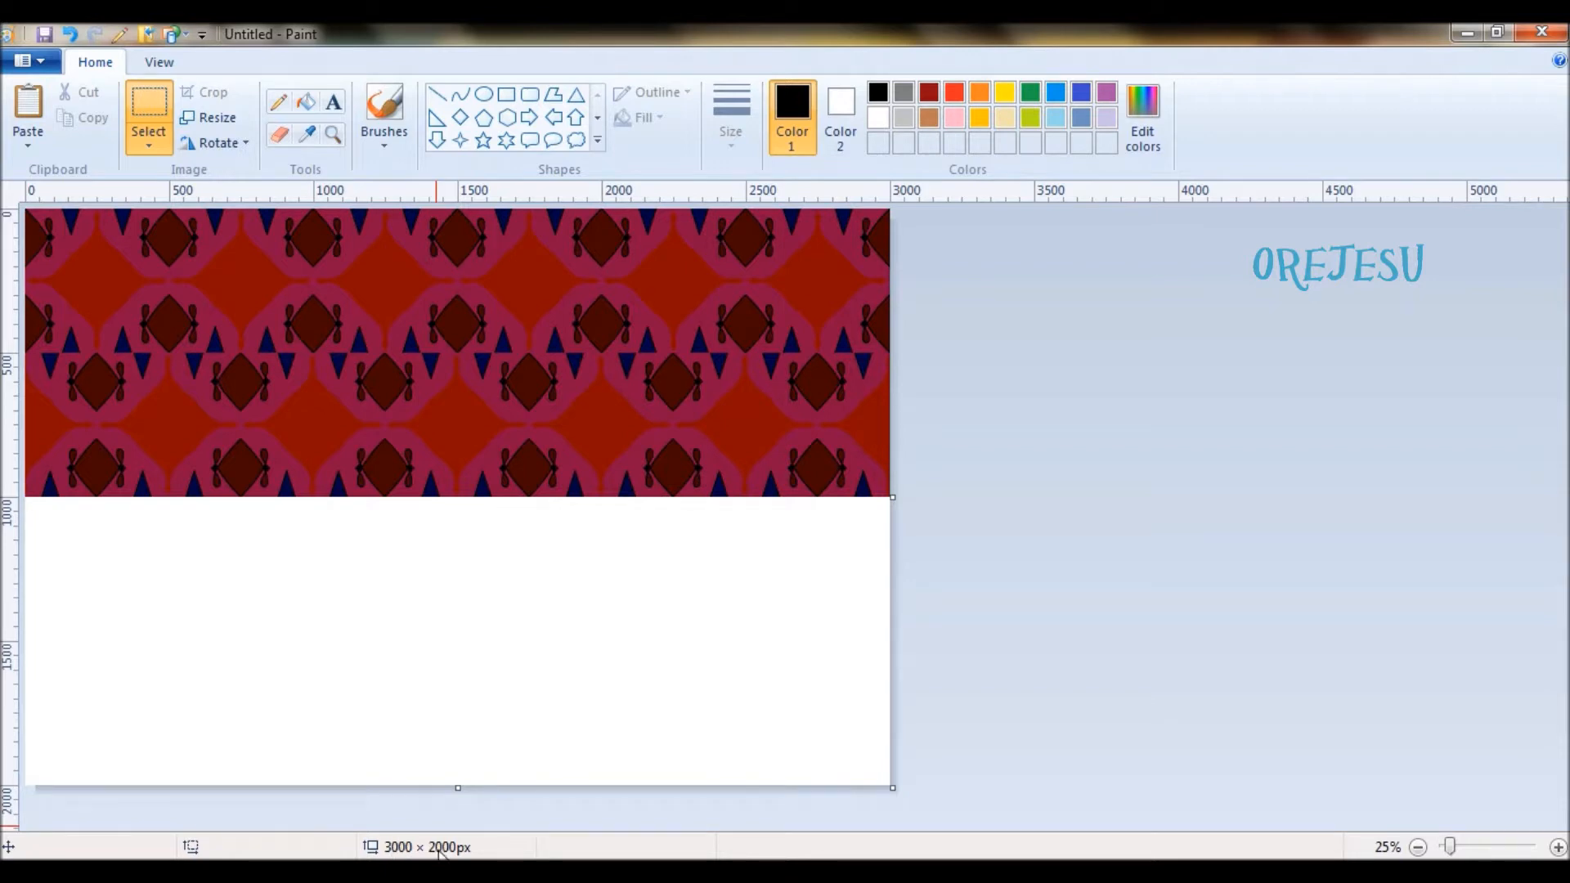
key("ctrl+v")
left_click_drag(384, 357, 393, 623)
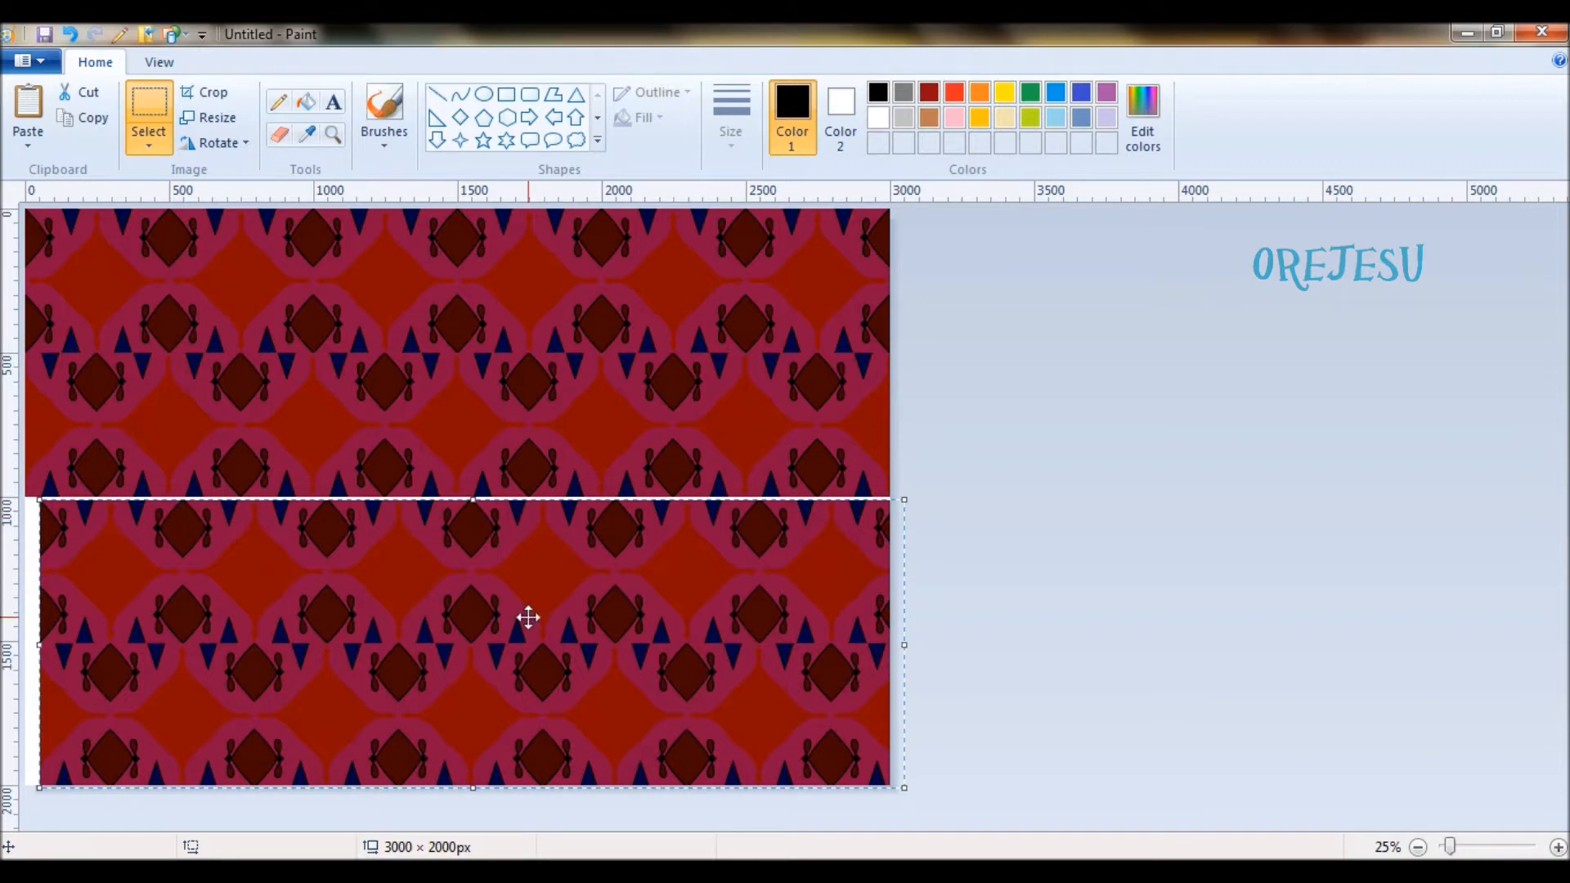
left_click_drag(528, 618, 515, 613)
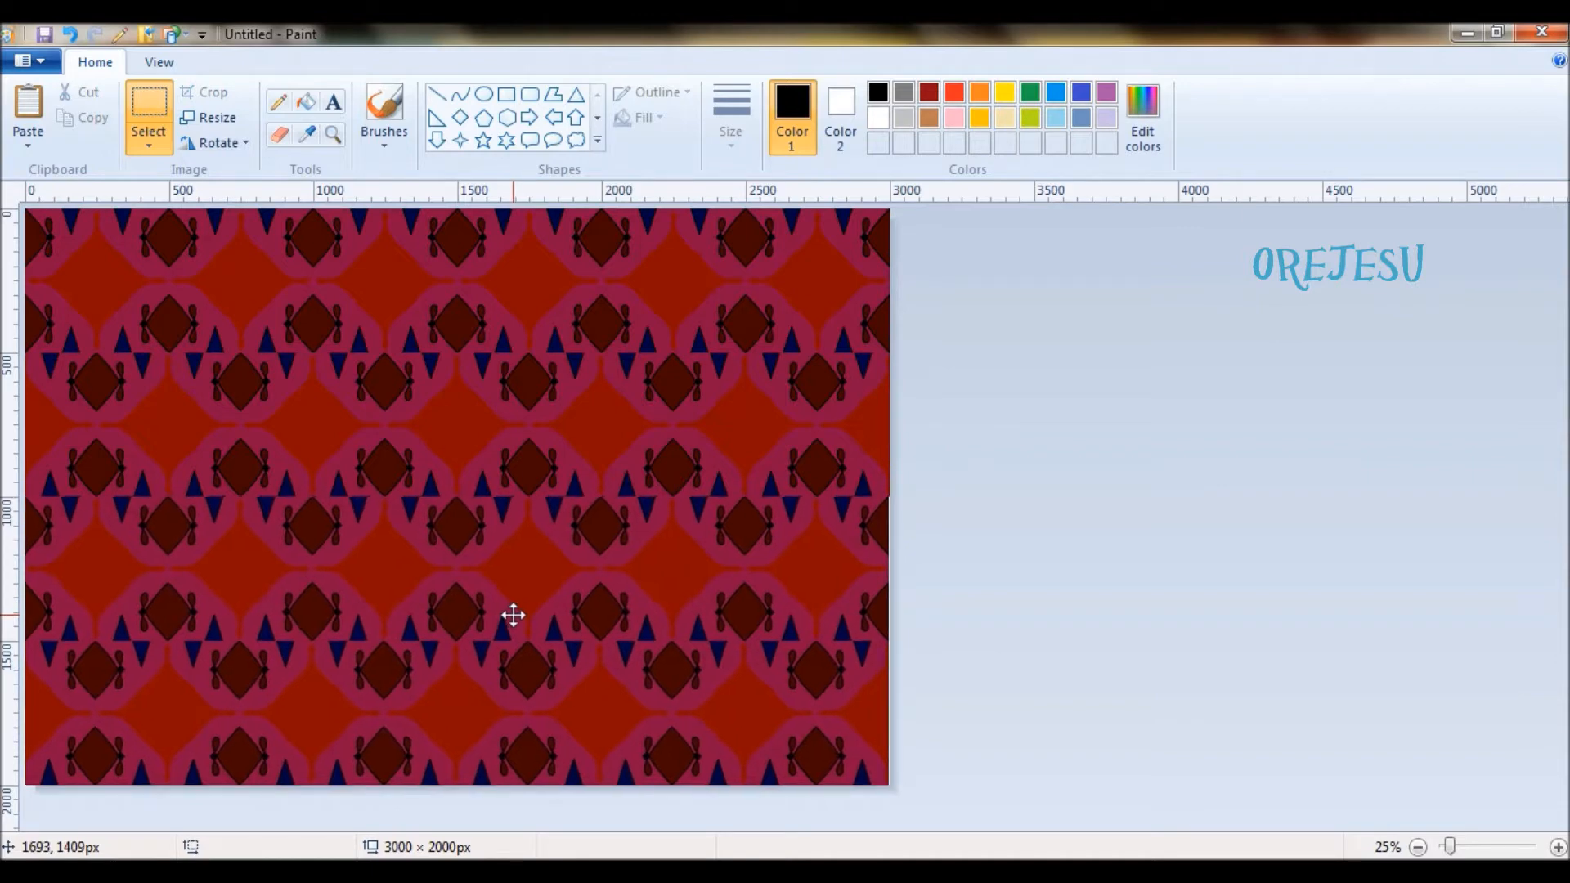
left_click_drag(515, 615, 514, 615)
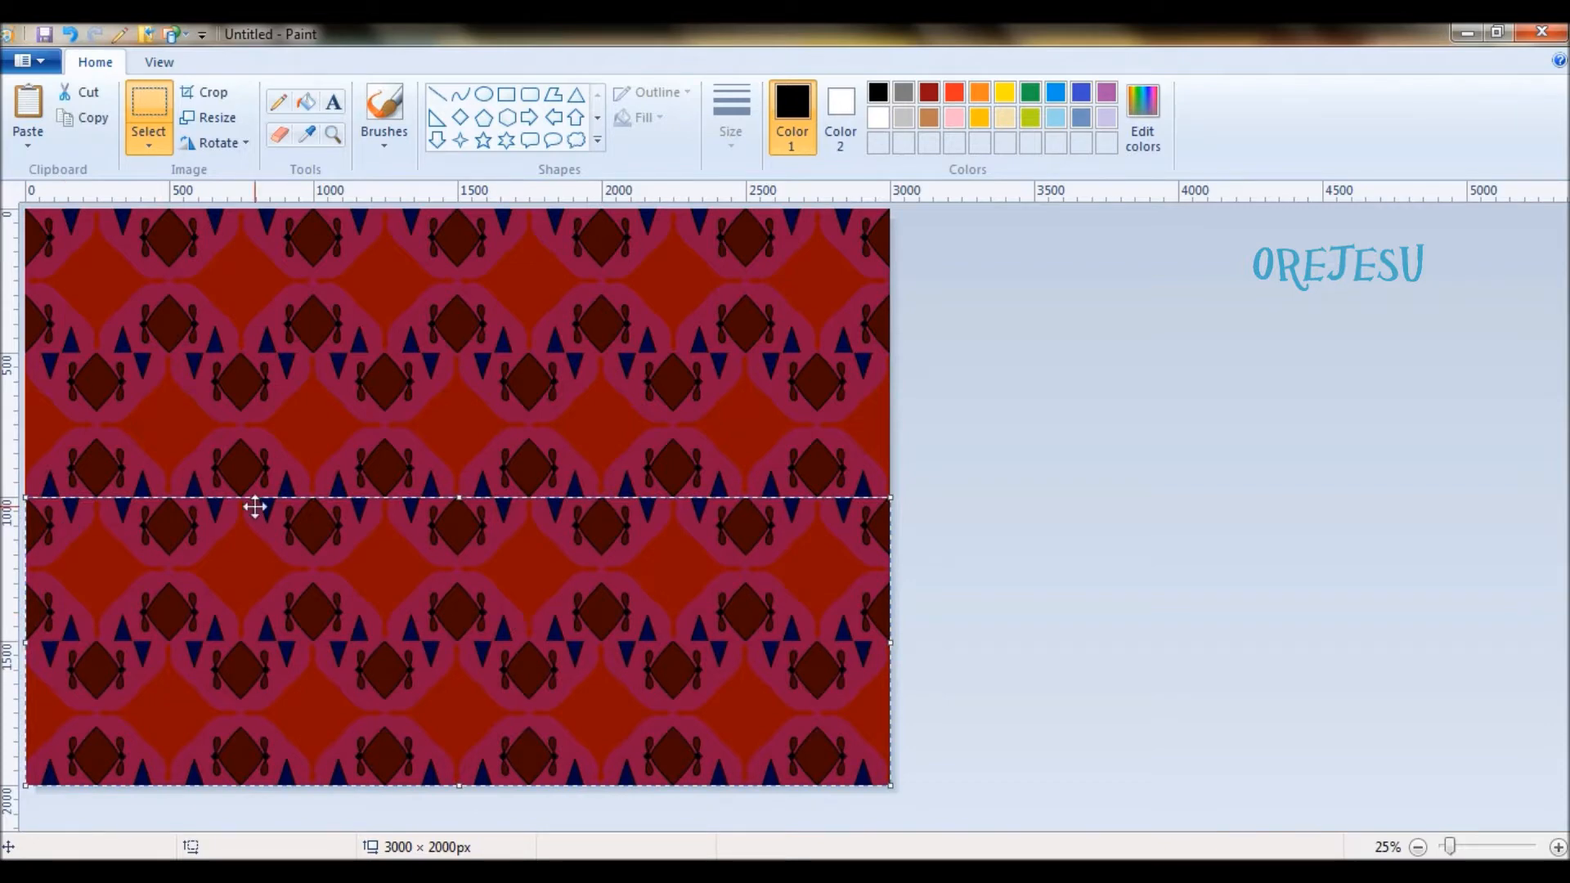
- Try rotating the pasted lower two rows by 180°, and rotate them back by another 180°
left_click(243, 145)
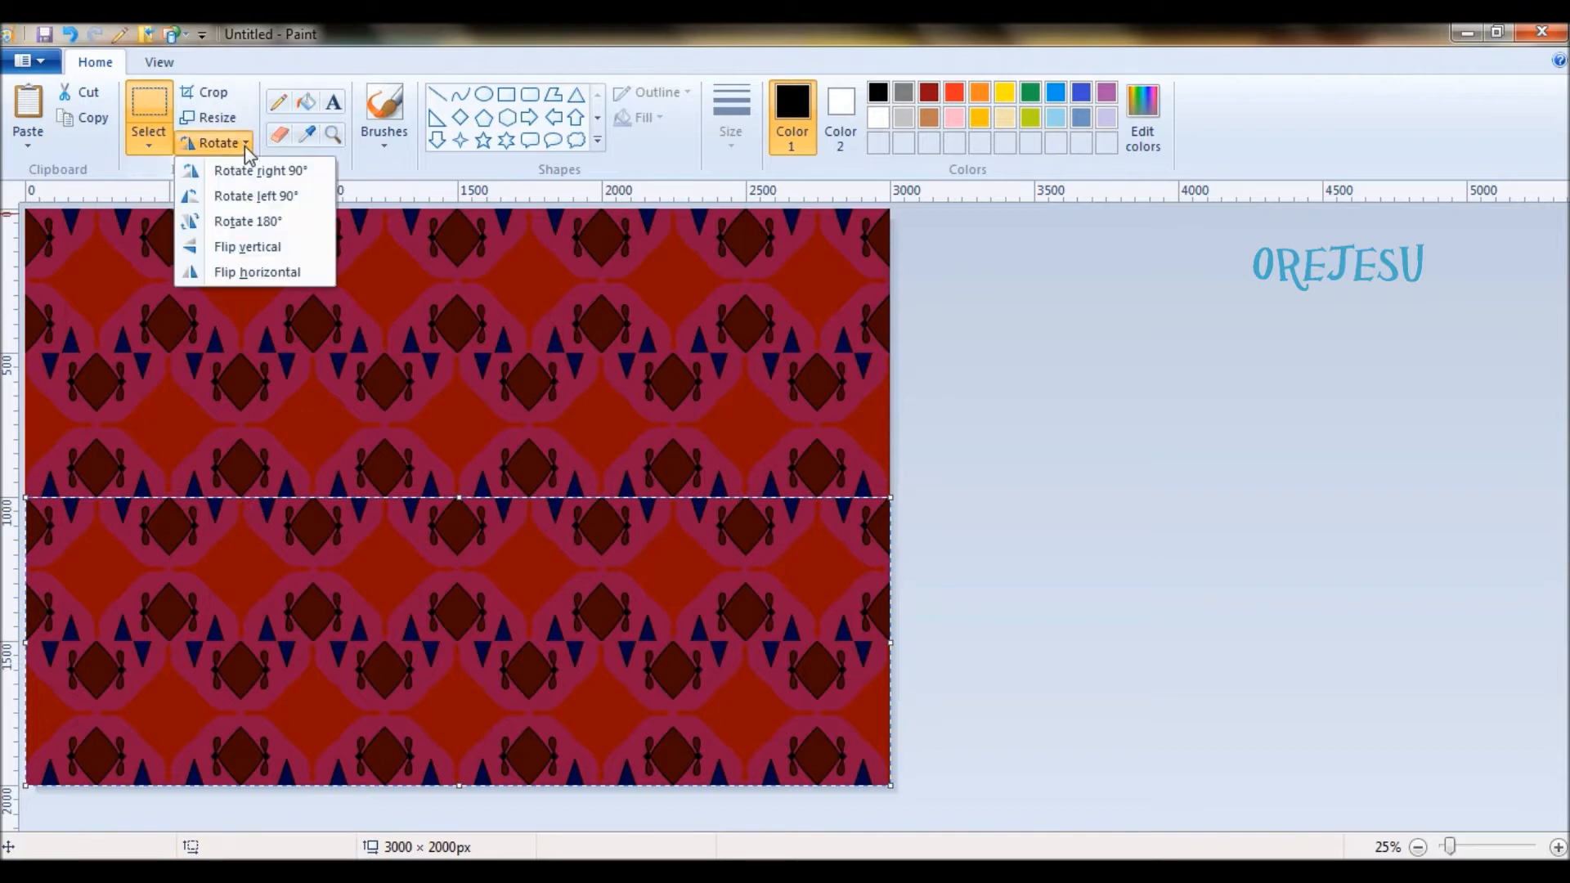
left_click(251, 222)
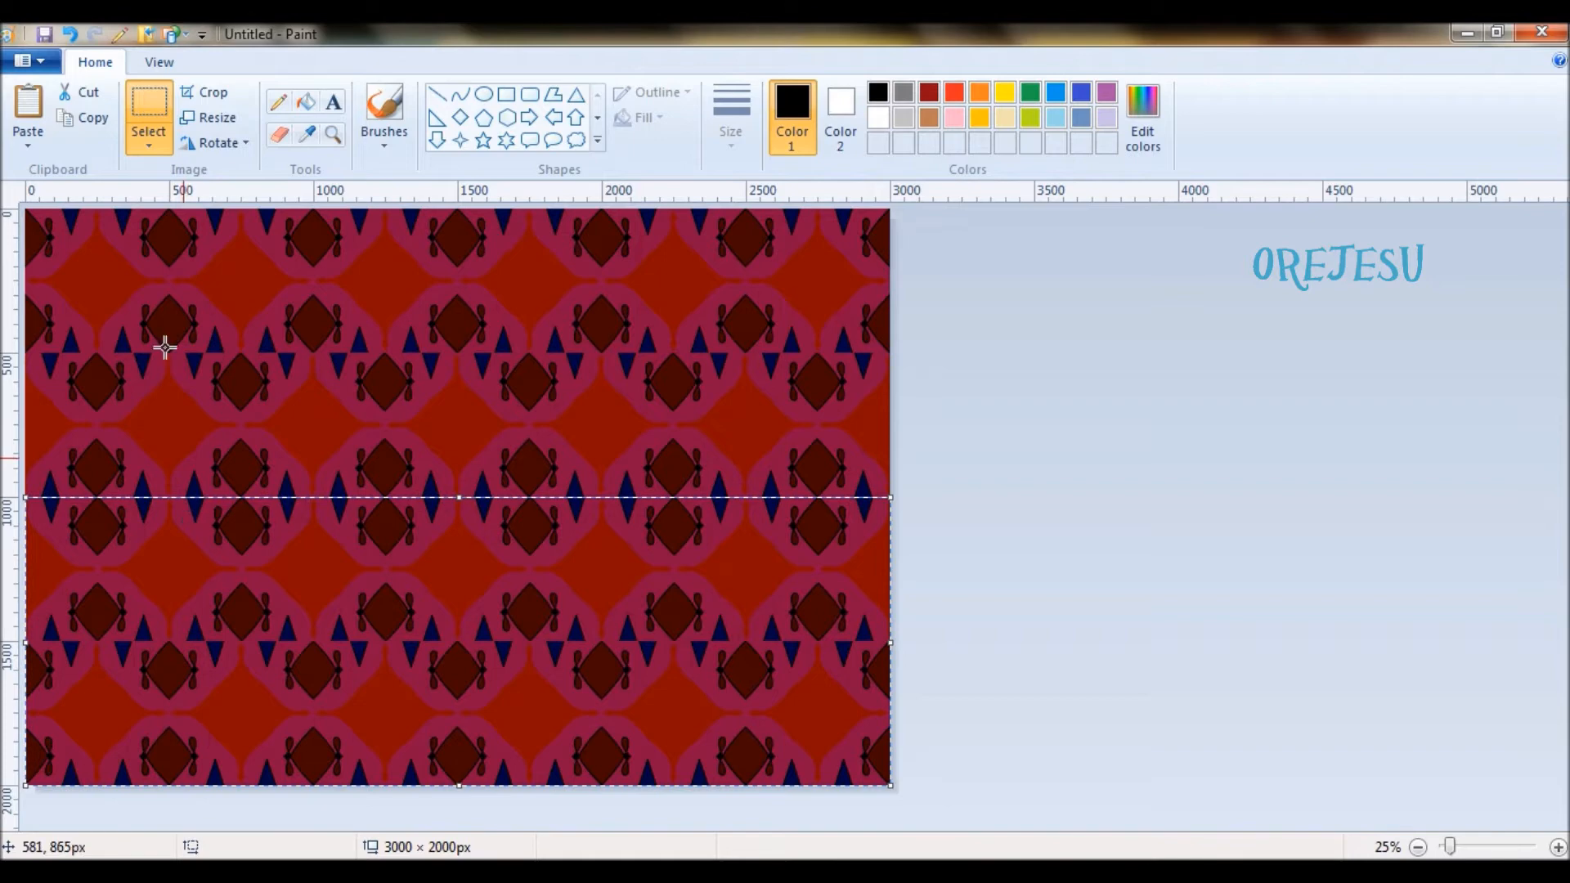
left_click(242, 144)
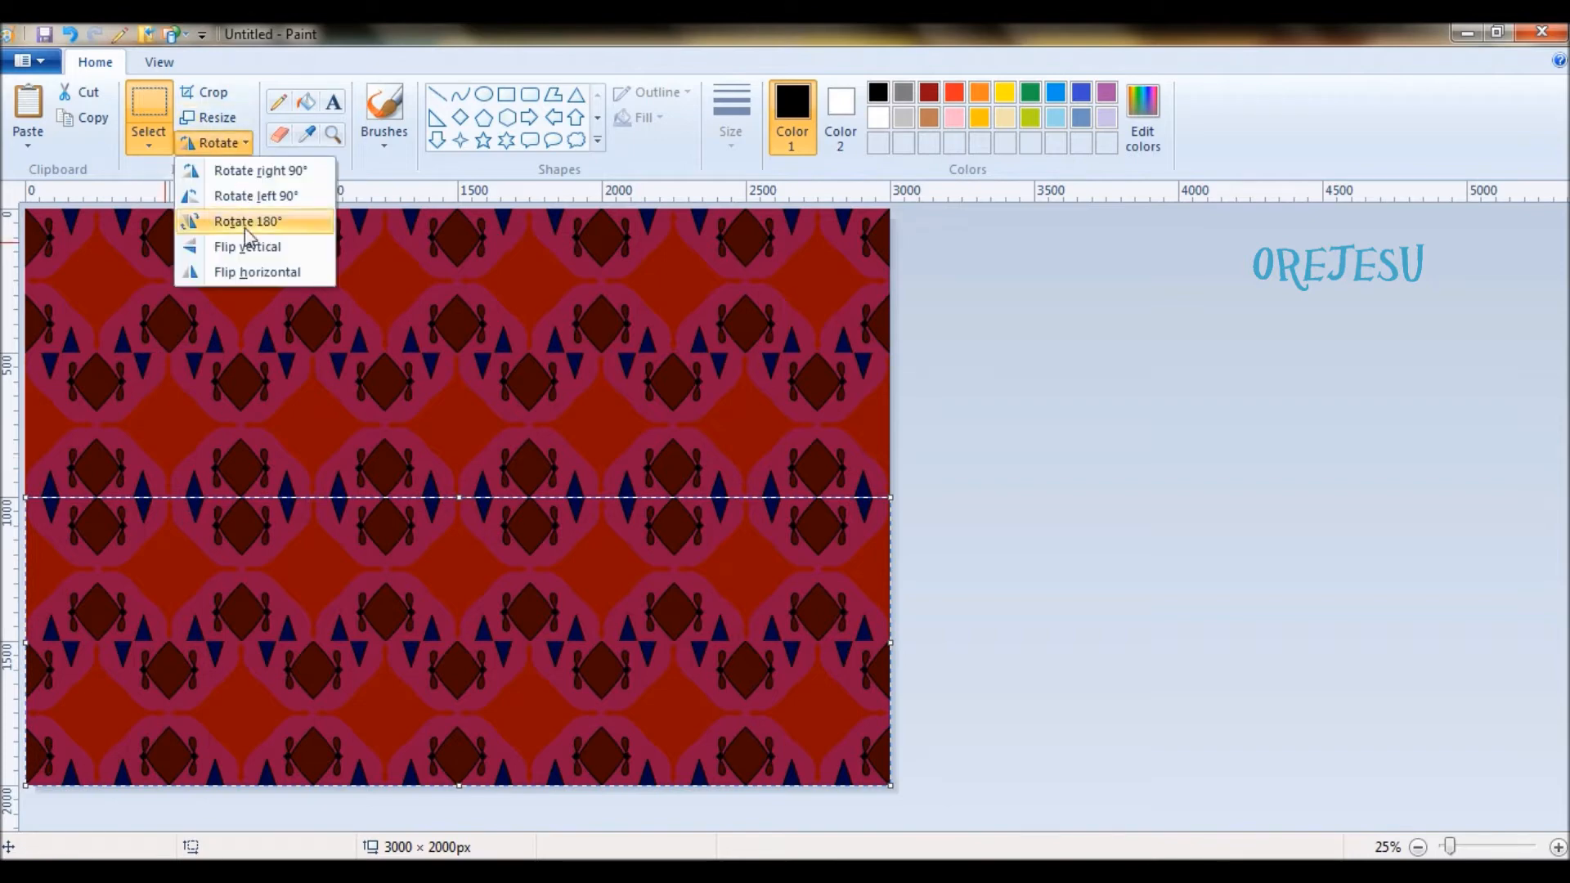
left_click(244, 223)
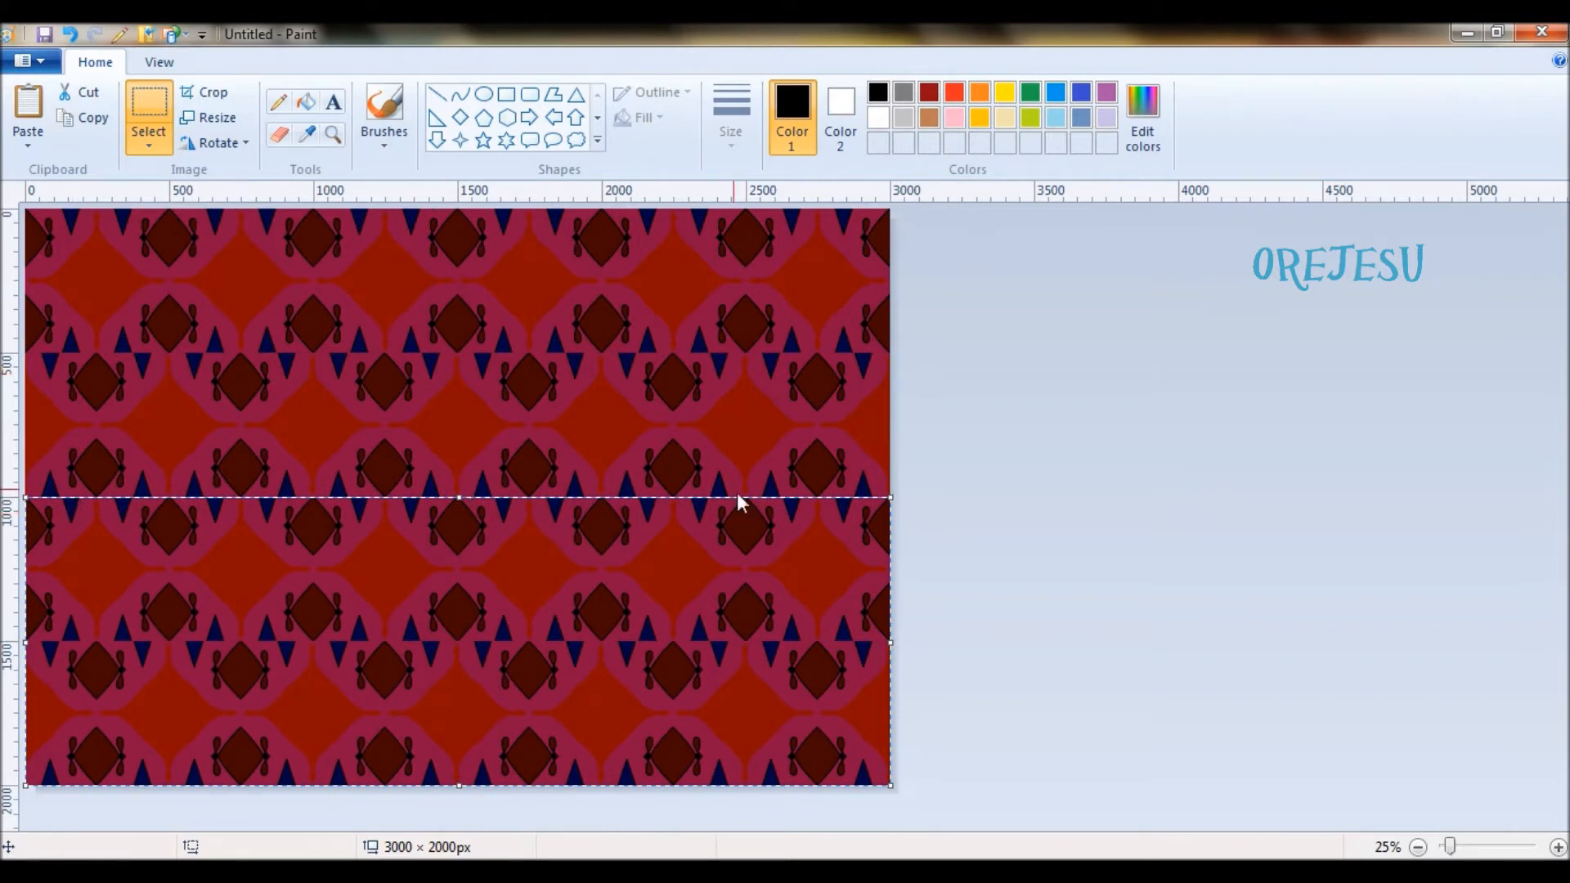
- Rotate the pasted lower two rows by 180° and deselect them
left_click(242, 144)
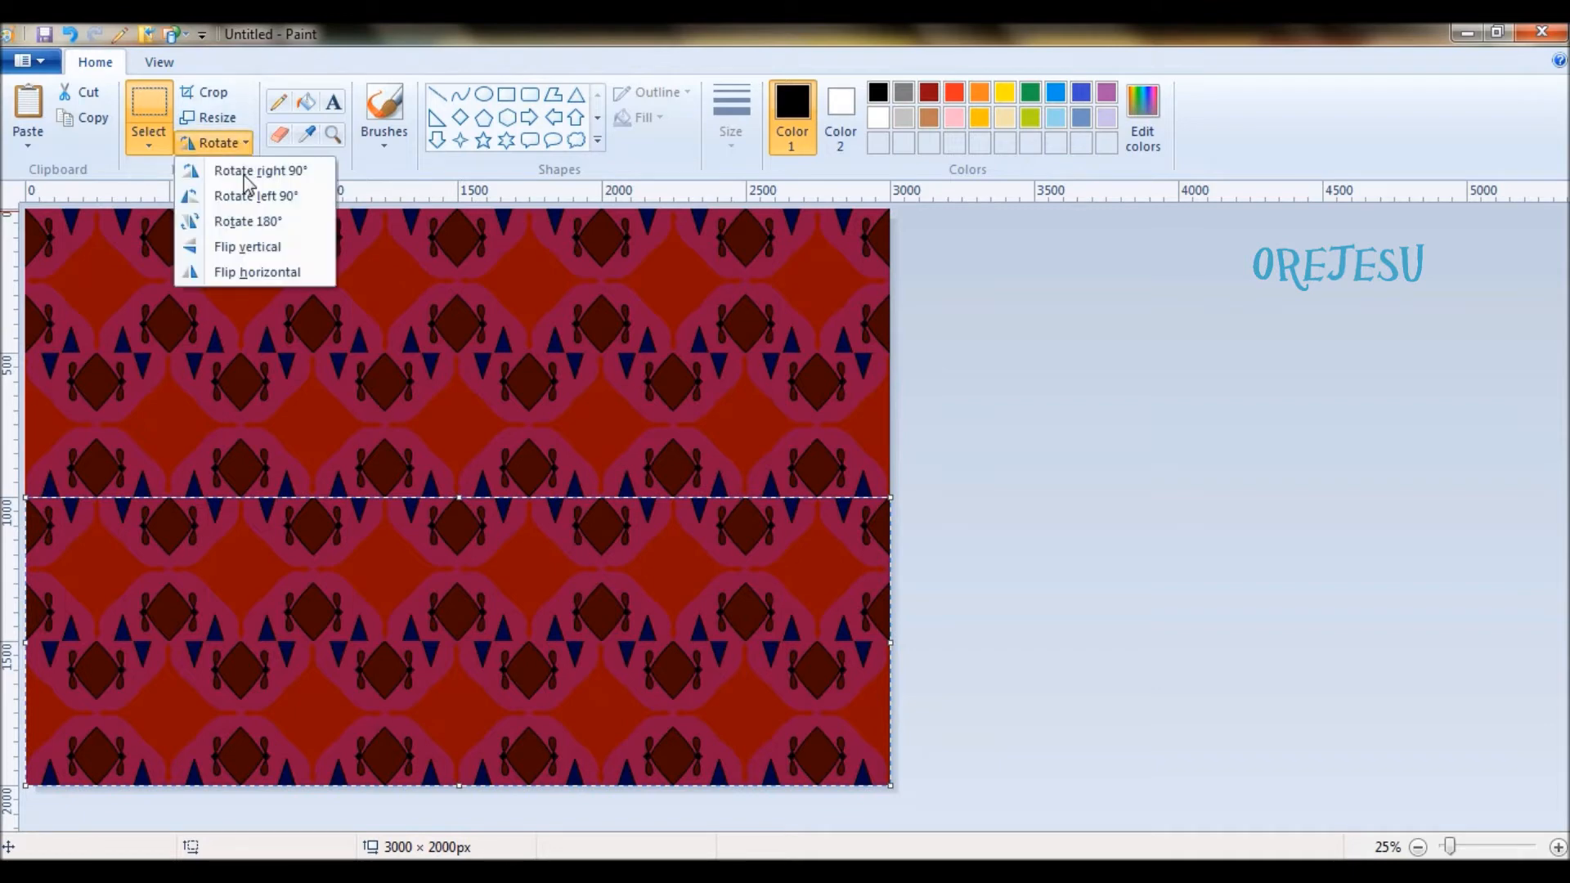
left_click(248, 221)
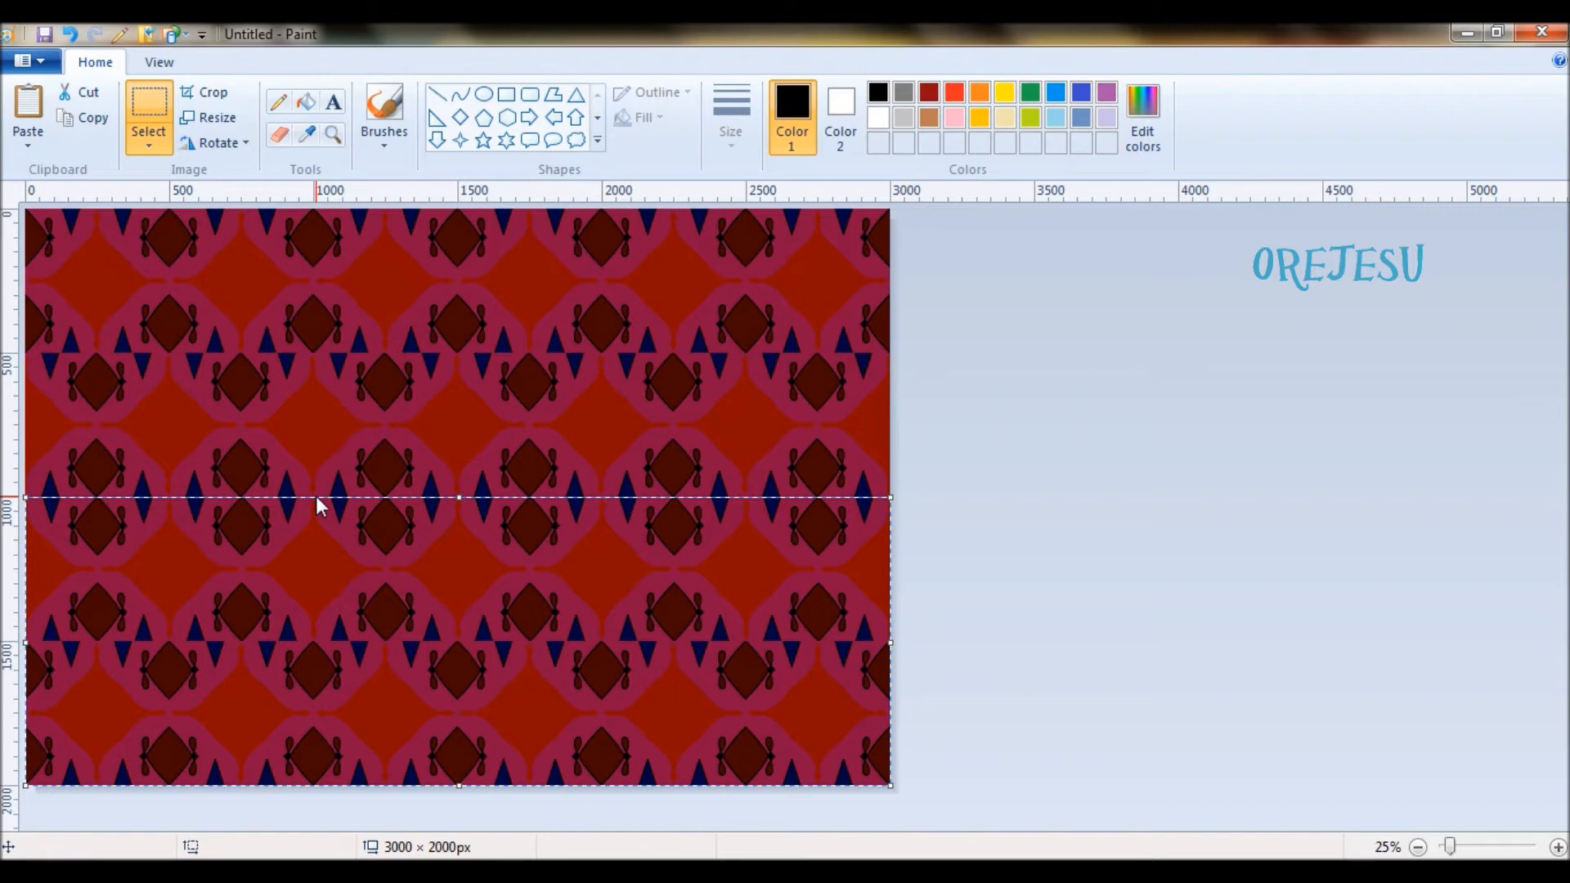
left_click(1078, 518)
- Extend the canvas height to 3000 px, paste the two-row block again, and align it in the empty area beneath the pattern
left_click(1418, 847)
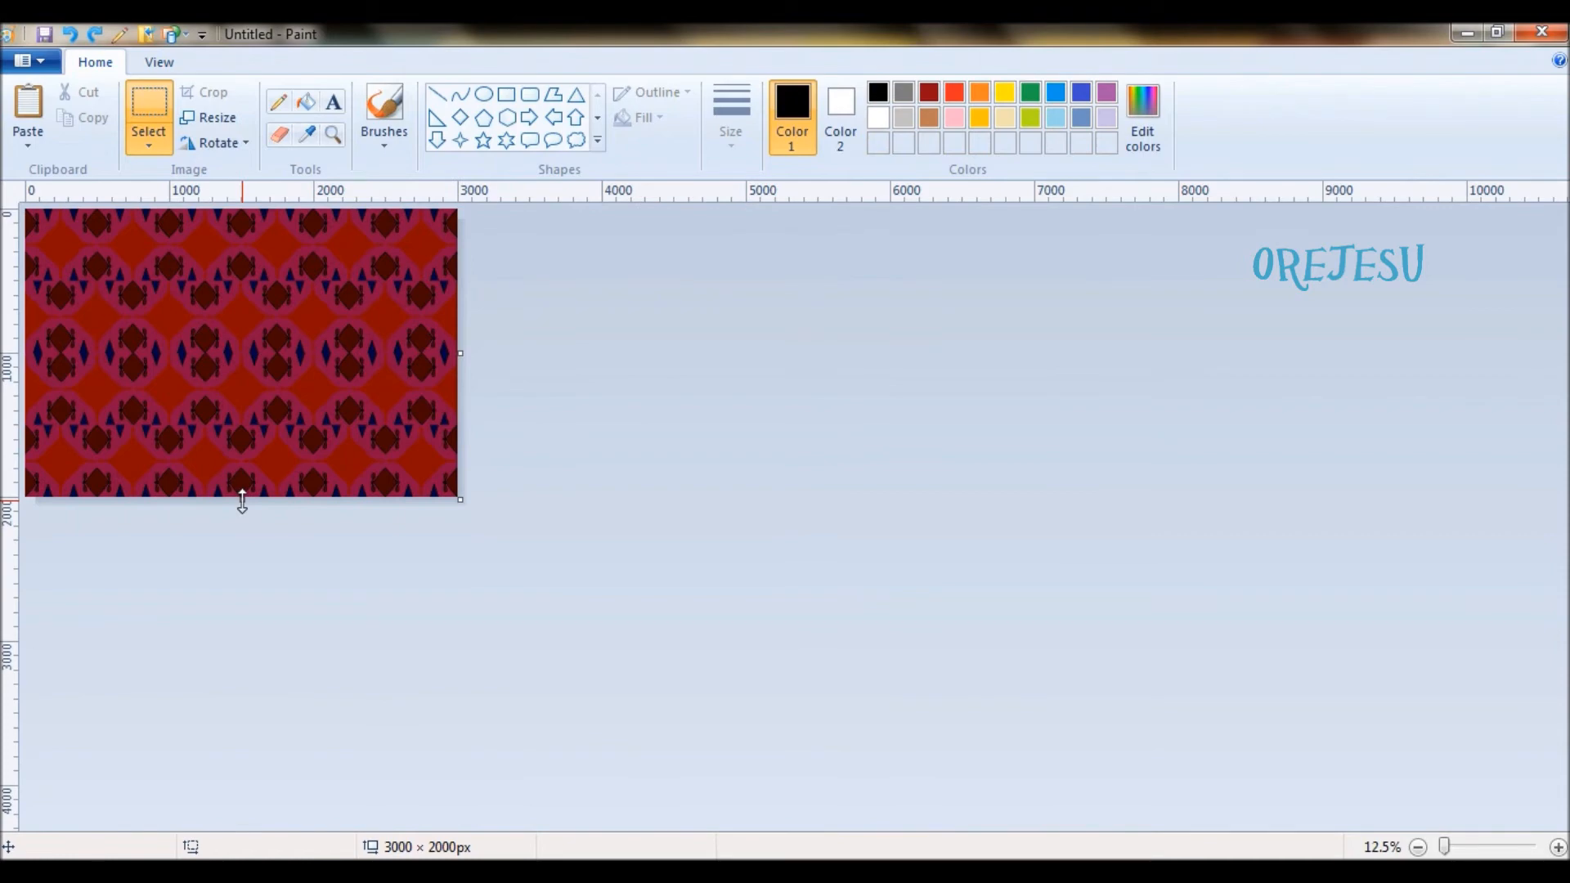
left_click_drag(242, 502, 250, 641)
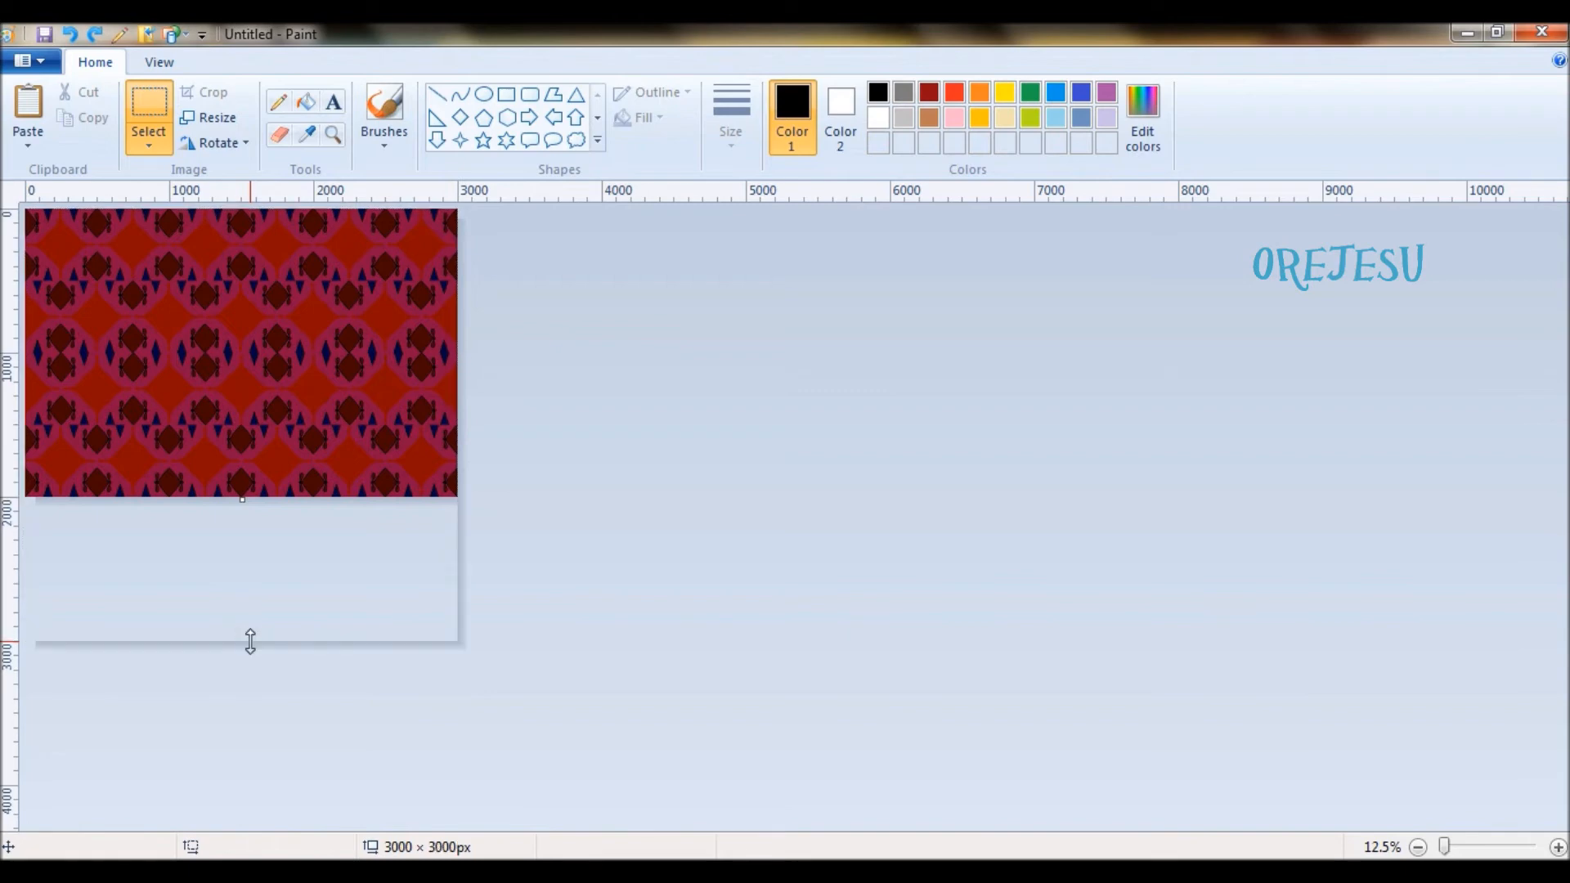
key("ctrl+a")
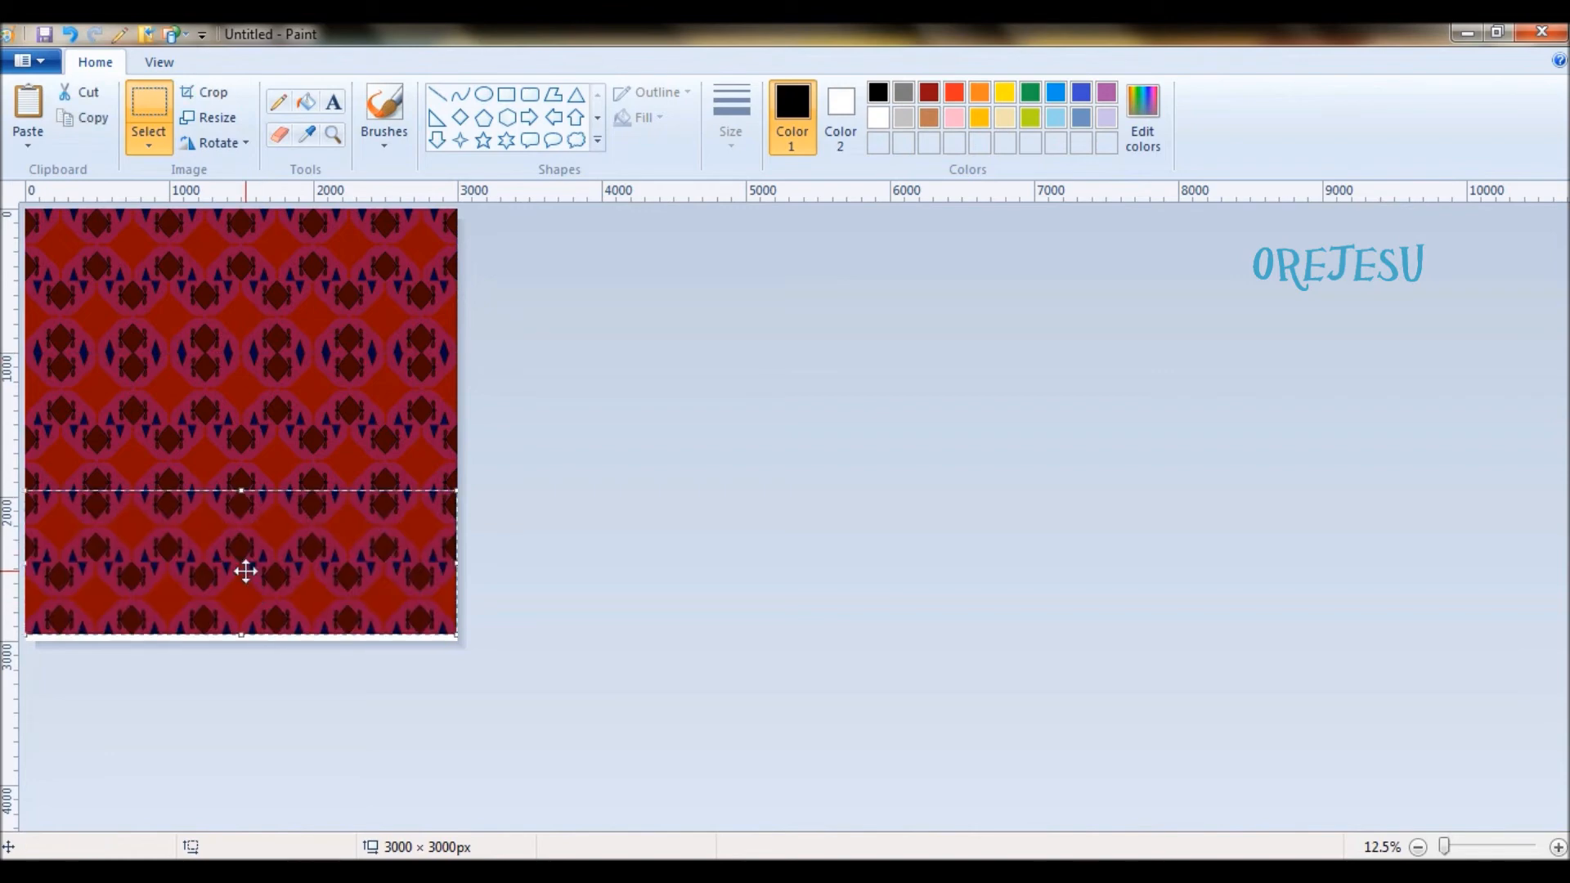
left_click_drag(245, 571, 247, 578)
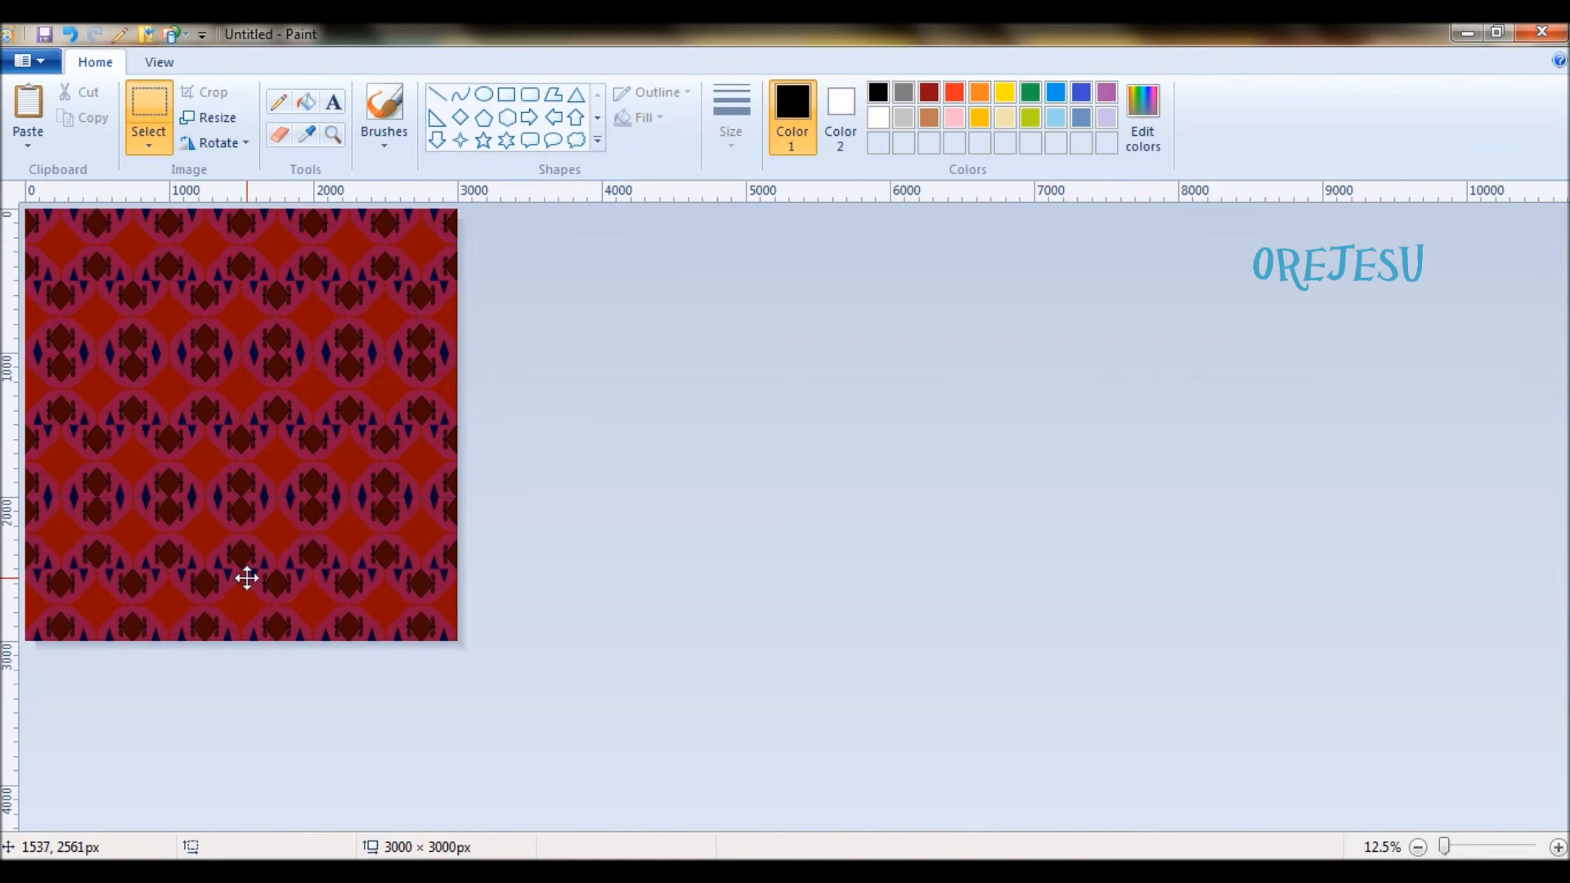
left_click(710, 573)
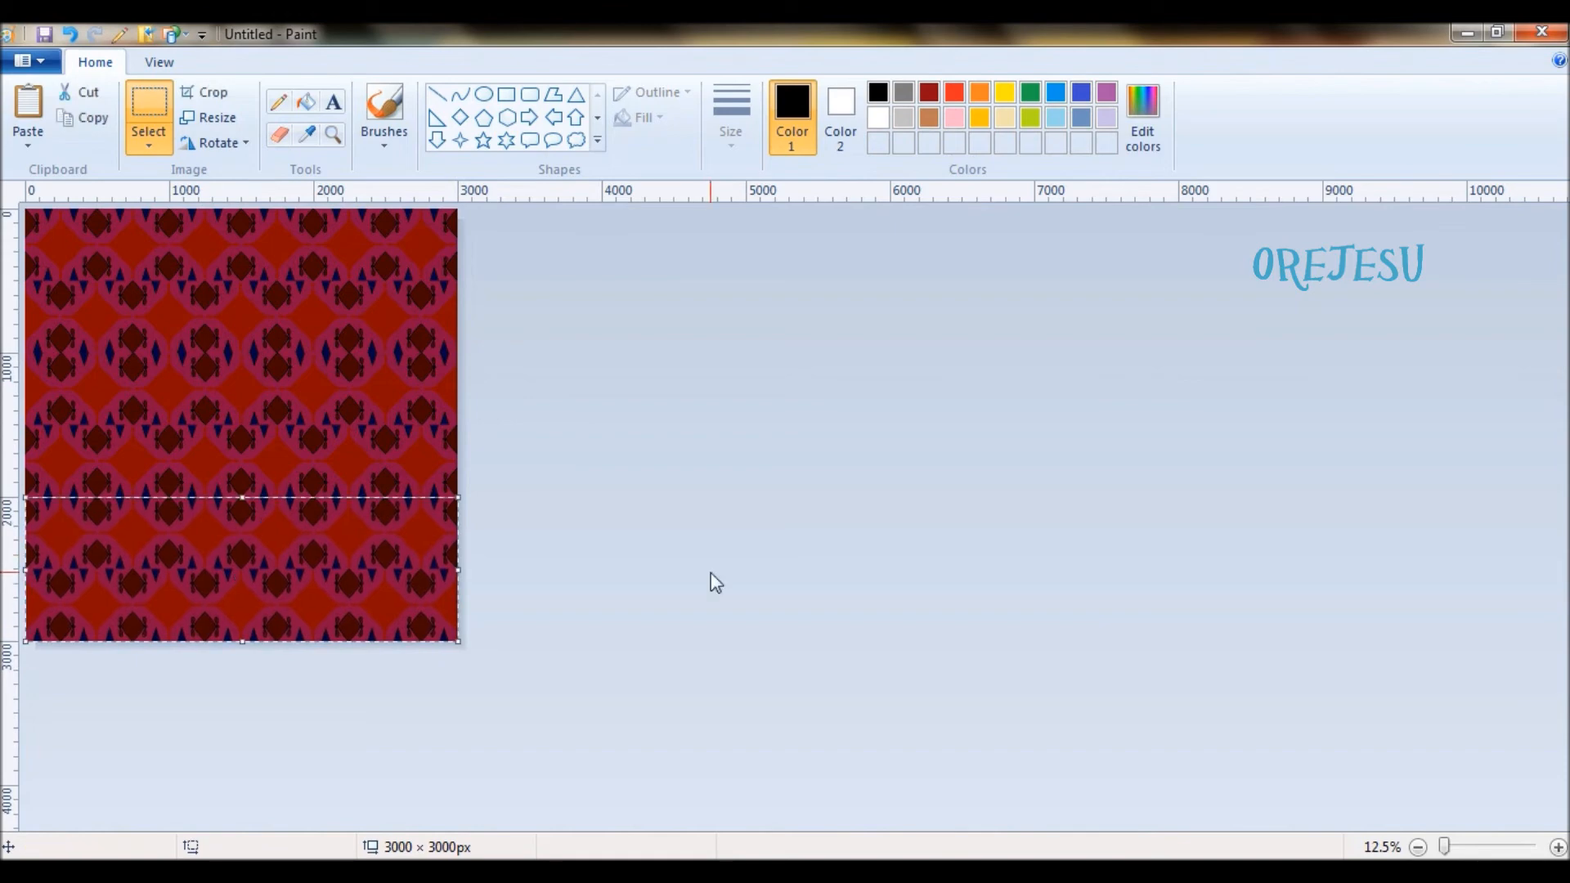